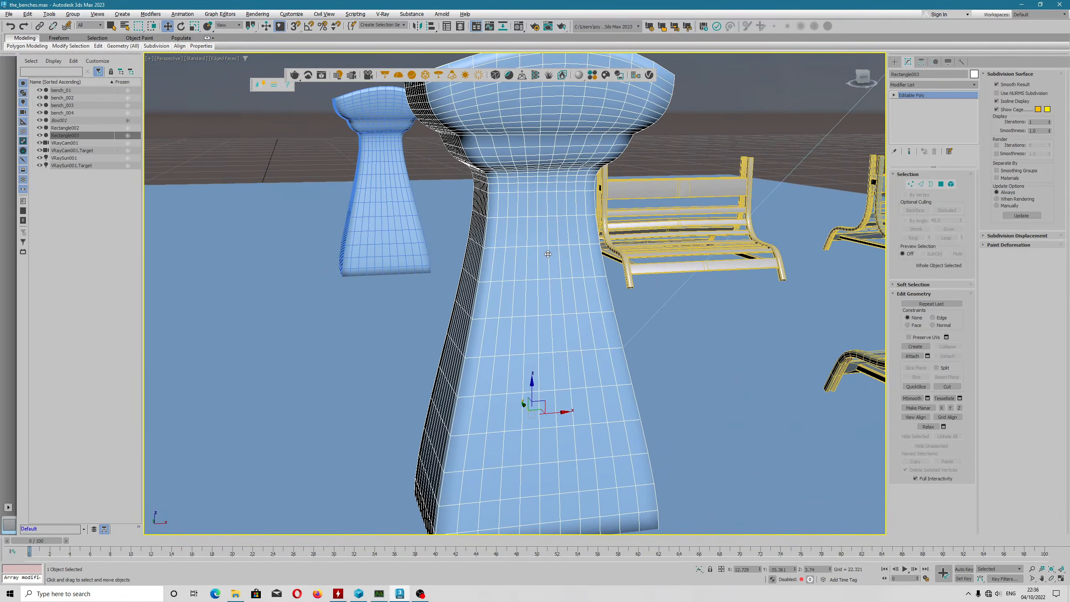
# Step: Check the selected concrete pillar from several angles and raise it slightly along the Z axis
pyautogui.scroll(-5, 523, 264)
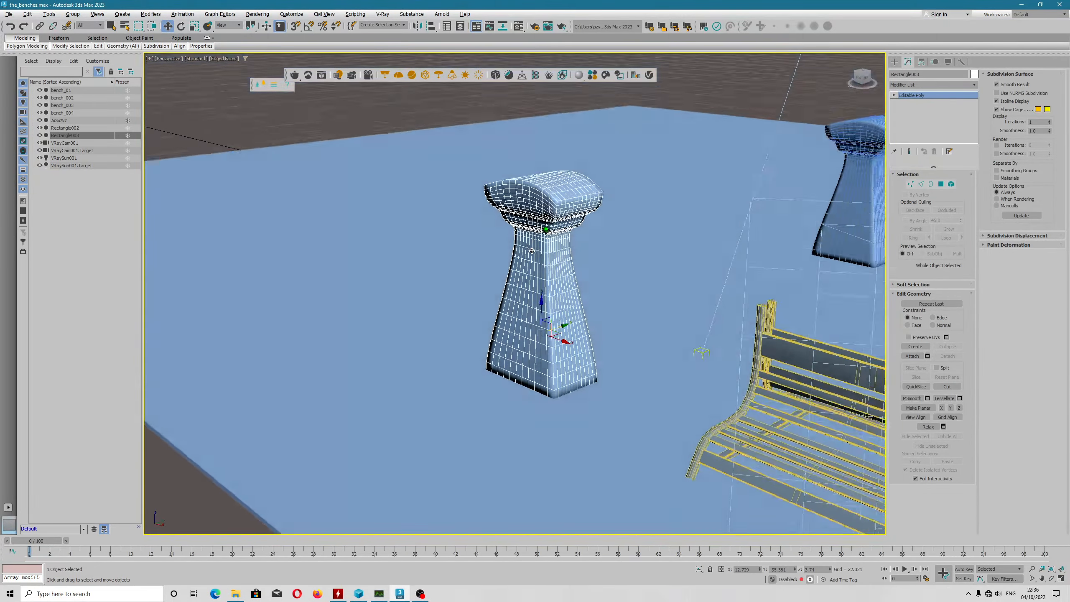
pyautogui.scroll(5, 552, 233)
pyautogui.keyDown('alt'); pyautogui.moveTo(551, 233); pyautogui.dragTo(387, 290, button='middle'); pyautogui.keyUp('alt')
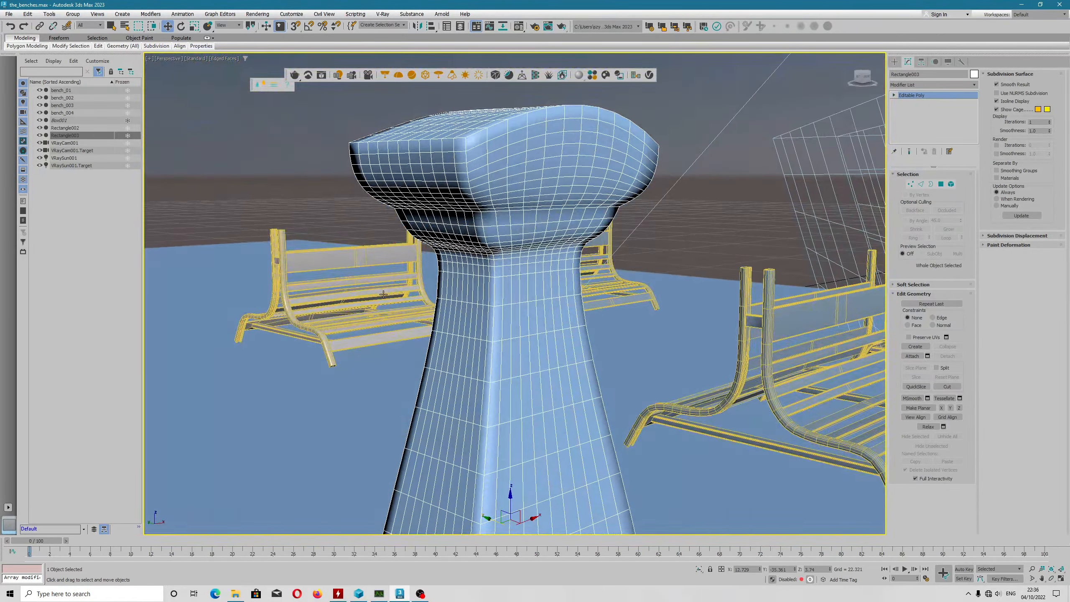
pyautogui.scroll(-7, 387, 291)
pyautogui.scroll(4, 489, 310)
pyautogui.scroll(3, 489, 310)
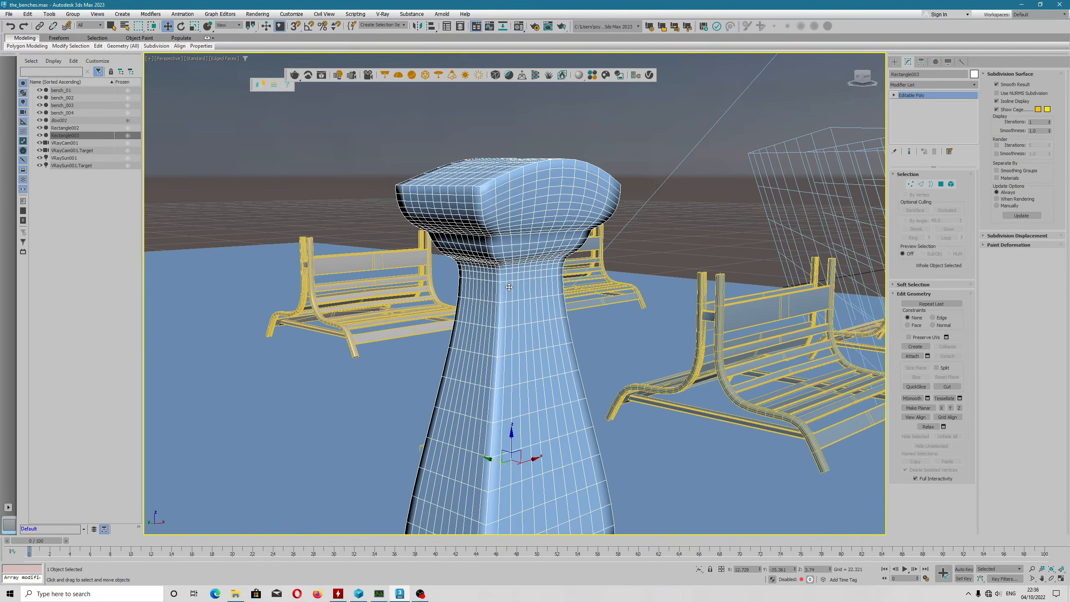
pyautogui.keyDown('alt'); pyautogui.moveTo(489, 311); pyautogui.dragTo(502, 254, button='middle'); pyautogui.keyUp('alt')
pyautogui.moveTo(501, 368); pyautogui.dragTo(501, 363)
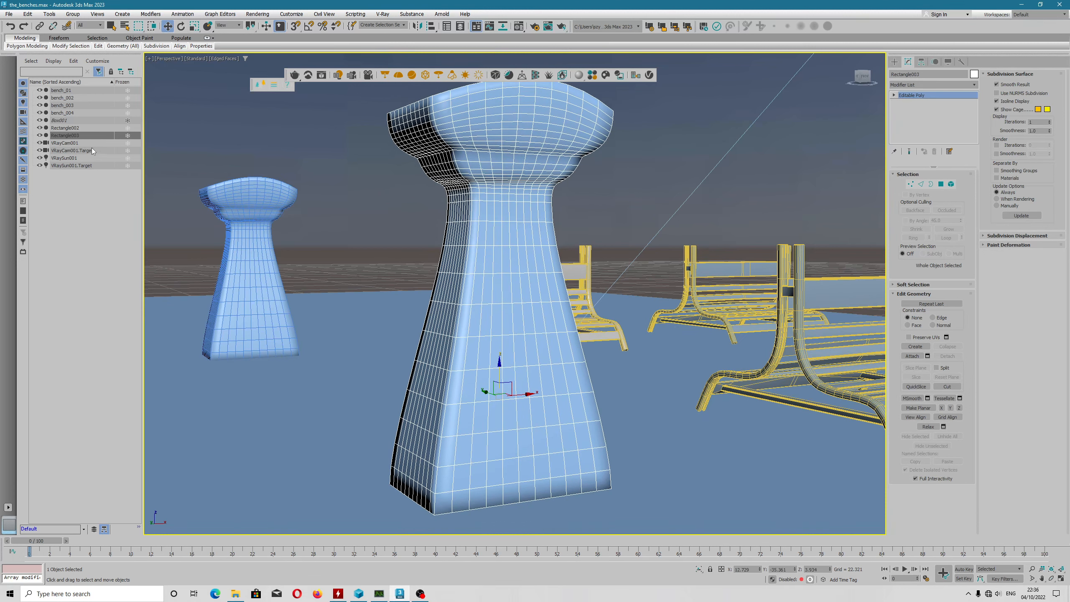
# Step: Rename the two pillars Rectangle002 and Rectangle003 with the base name fence_concrete_01
pyautogui.keyDown('shift'); pyautogui.click(71, 128); pyautogui.keyUp('shift')
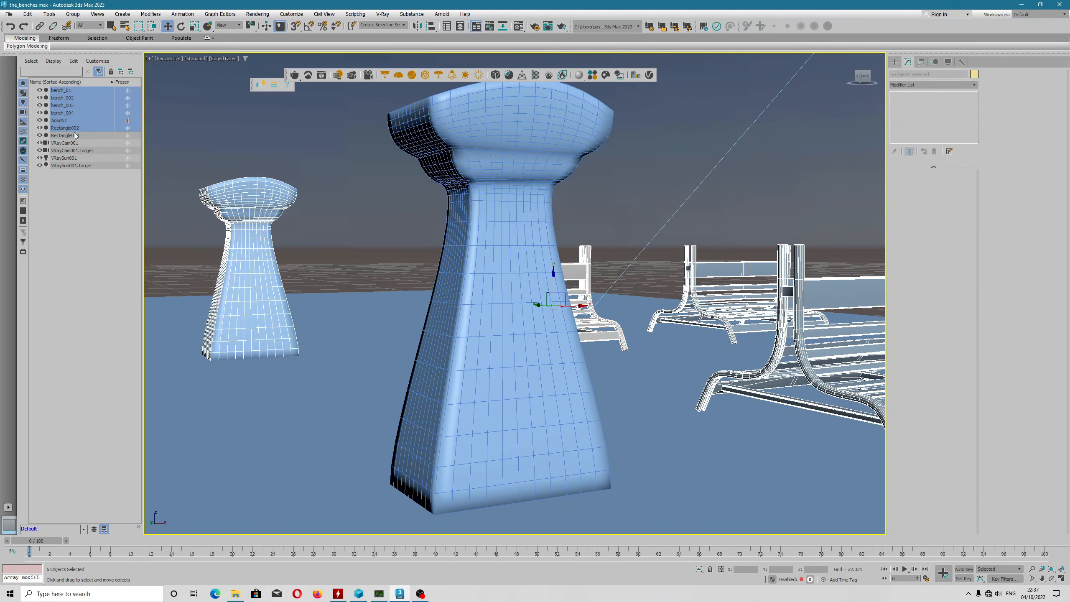
pyautogui.click(71, 136)
pyautogui.keyDown('ctrl'); pyautogui.click(70, 130); pyautogui.keyUp('ctrl')
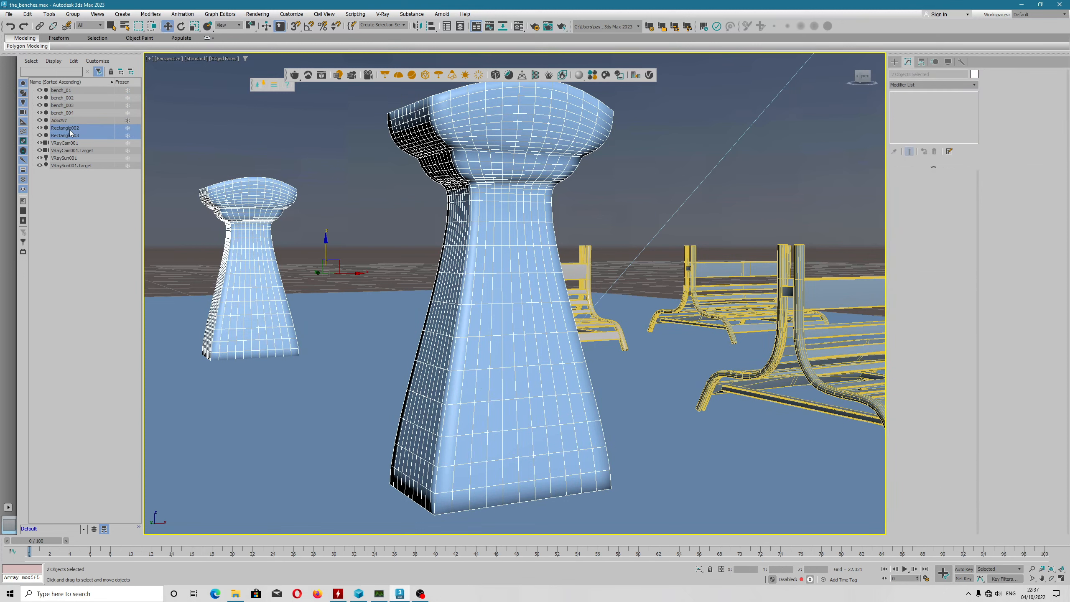
pyautogui.rightClick(70, 133)
pyautogui.click(78, 168)
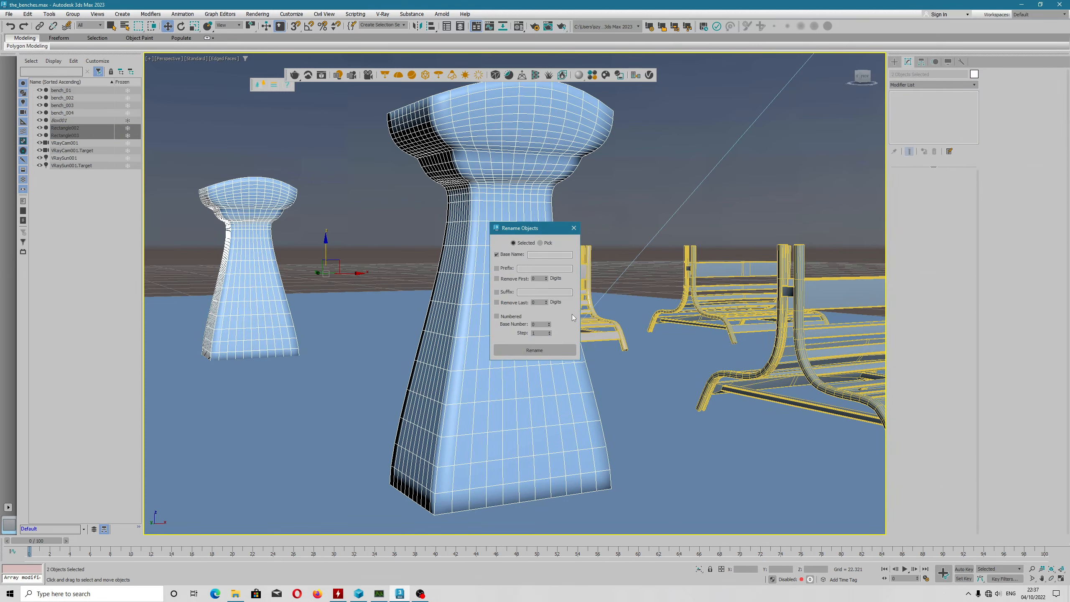
pyautogui.click(532, 254)
pyautogui.click(529, 353)
# Step: Add the prefix 1 to both pillar names, apply the rename with the Numbered option toggled, and close the rename dialog
pyautogui.click(496, 254)
pyautogui.click(522, 268)
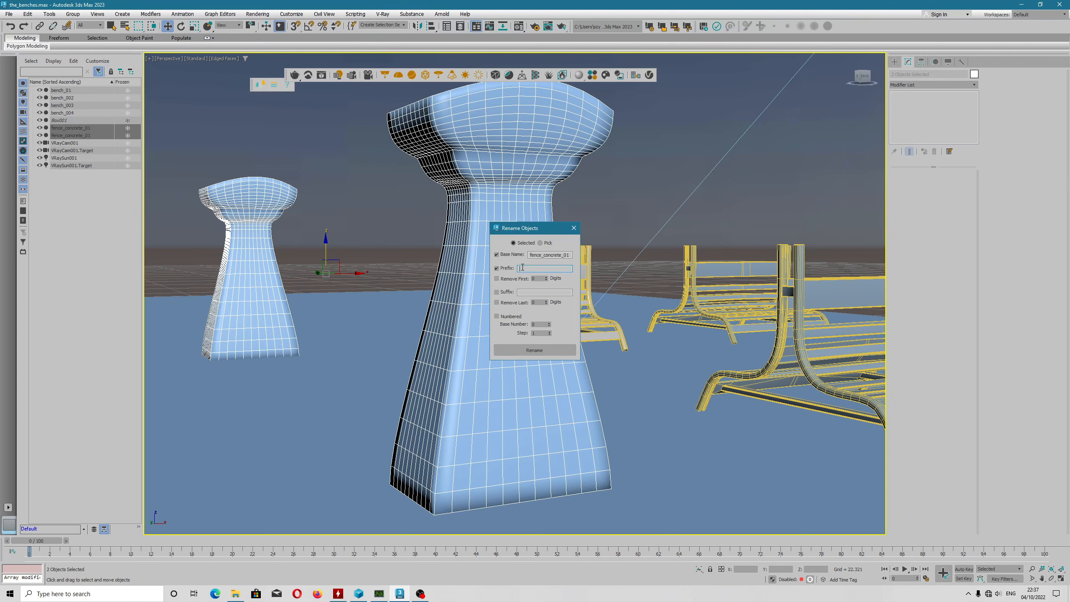
pyautogui.click(526, 351)
pyautogui.click(497, 315)
pyautogui.click(525, 353)
pyautogui.click(507, 350)
pyautogui.click(573, 227)
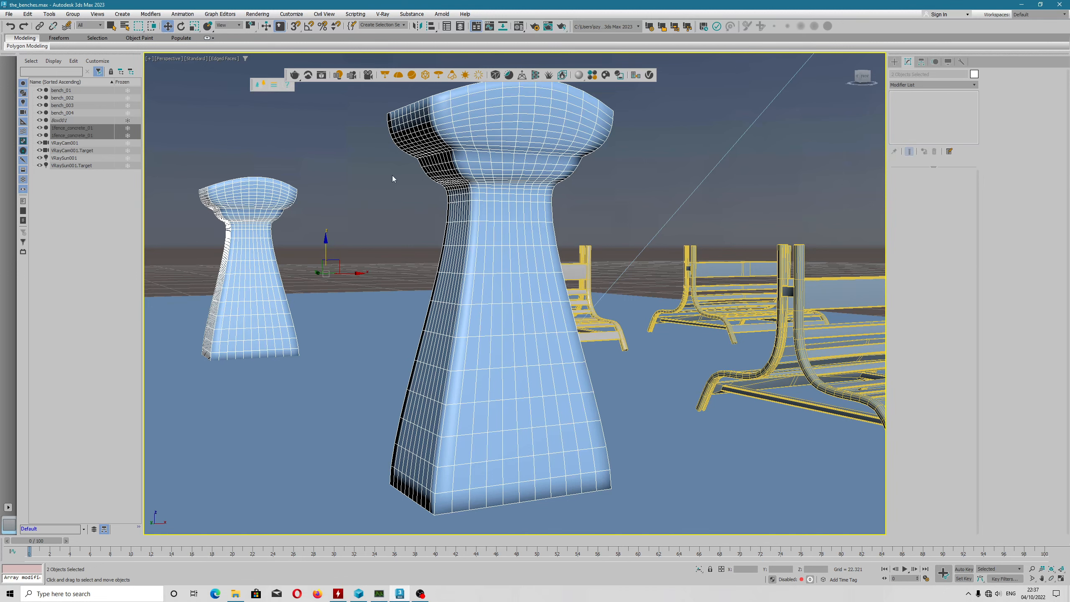
# Step: Widen the scene explorer and add a Visible column next to the Name column
pyautogui.moveTo(143, 125)
pyautogui.mouseDown()
pyautogui.moveTo(187, 125)
pyautogui.moveTo(157, 126)
pyautogui.mouseUp()
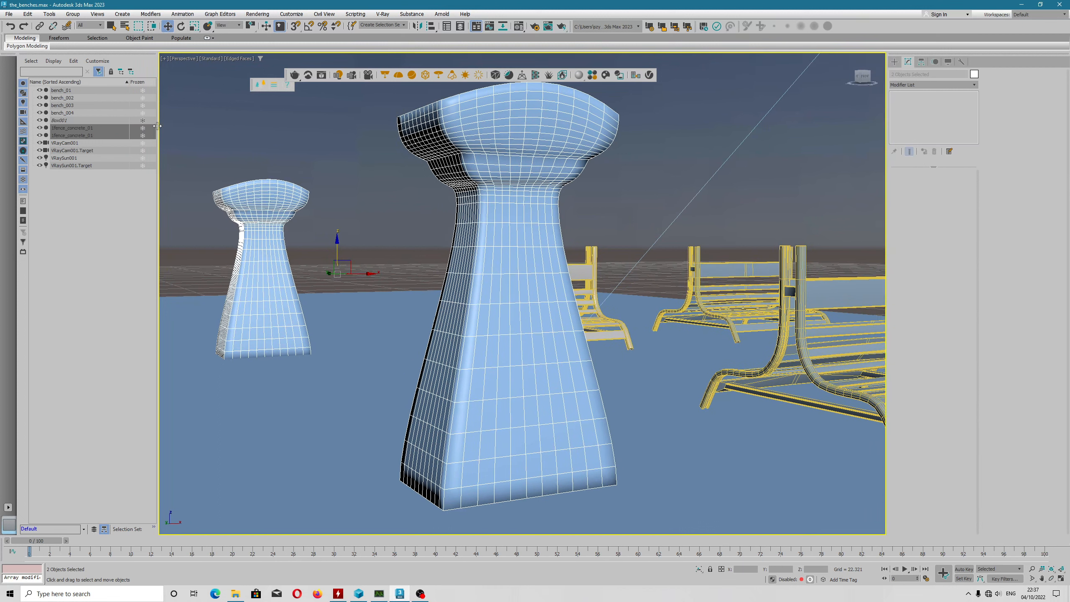
pyautogui.click(95, 63)
pyautogui.moveTo(97, 72)
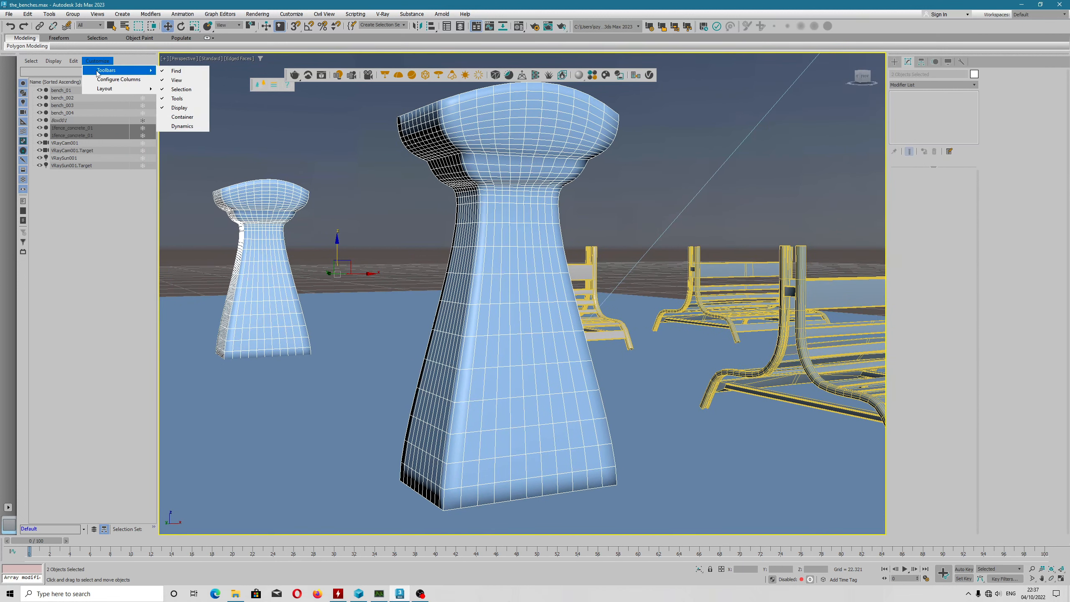
pyautogui.click(103, 80)
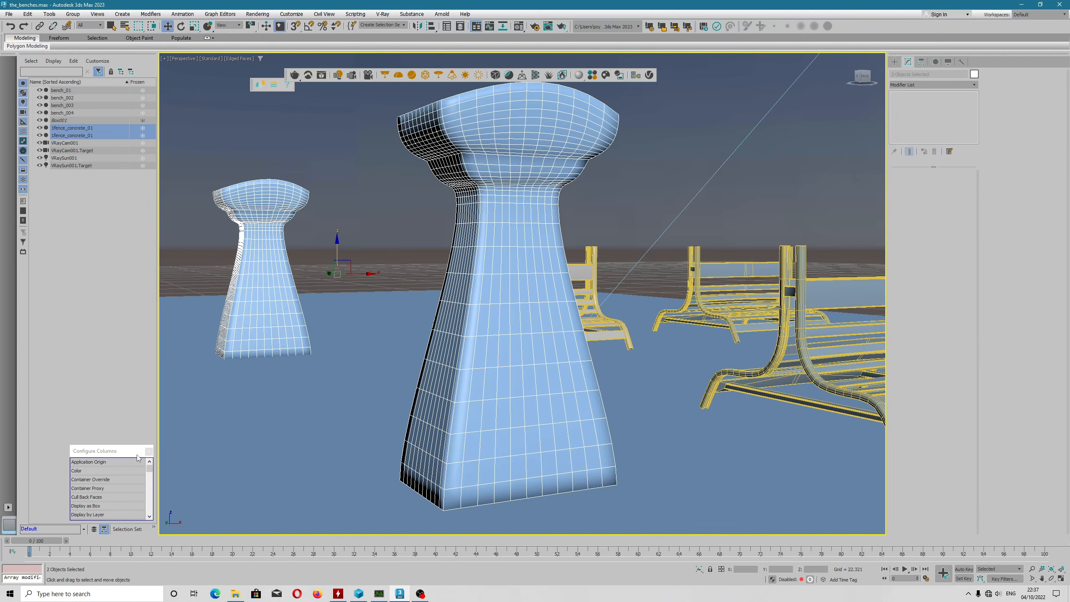
pyautogui.moveTo(151, 468); pyautogui.dragTo(230, 145)
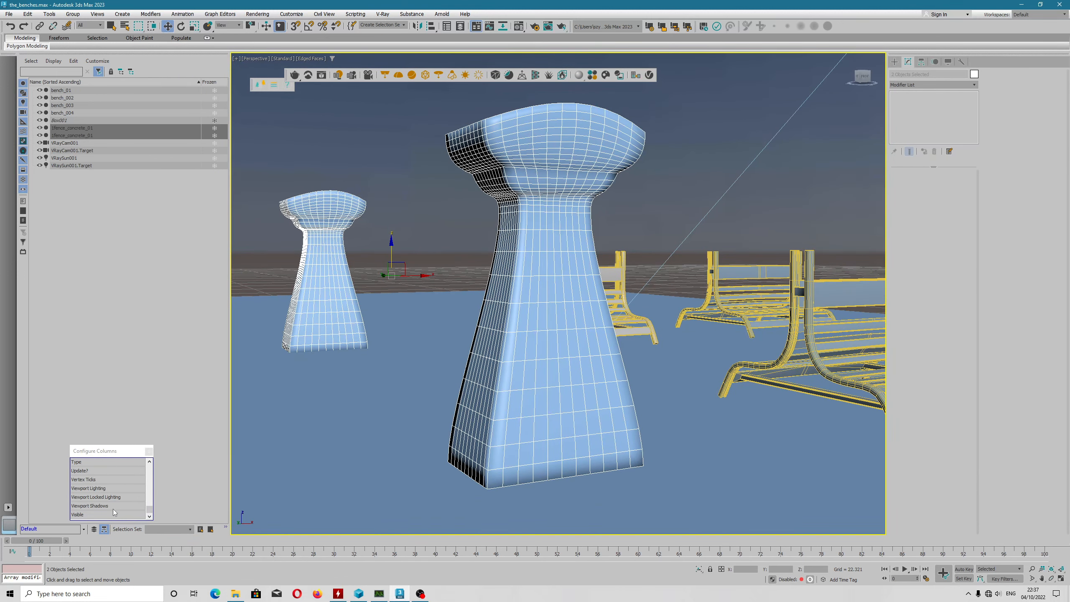
pyautogui.moveTo(83, 515); pyautogui.dragTo(161, 193)
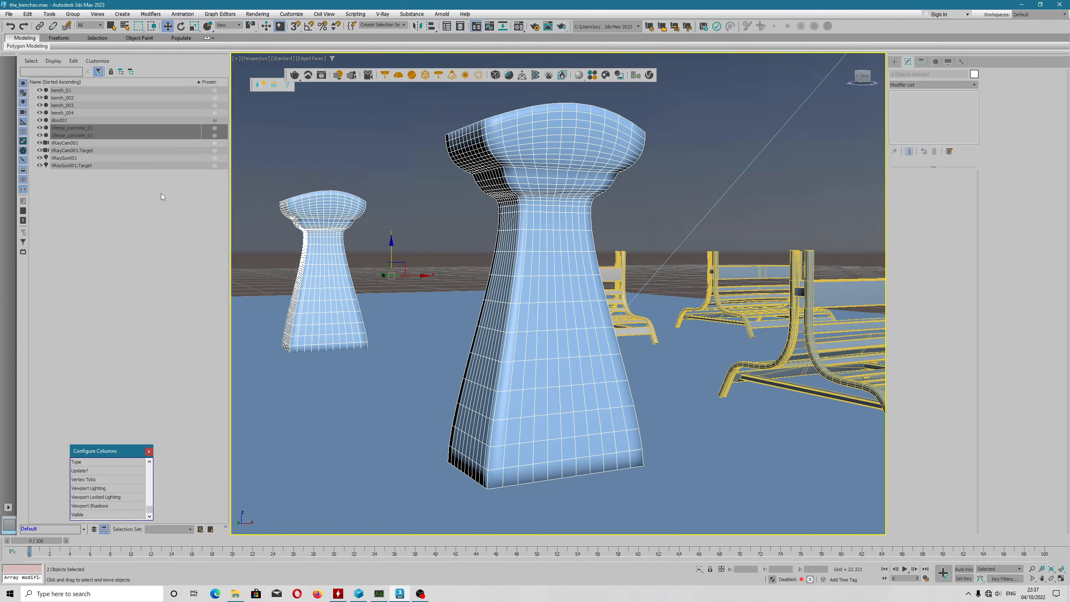
pyautogui.moveTo(83, 515); pyautogui.dragTo(166, 86)
# Step: Hide both fence_concrete pillars through the Visible column, close the column configuration, and narrow the scene explorer again
pyautogui.click(179, 135)
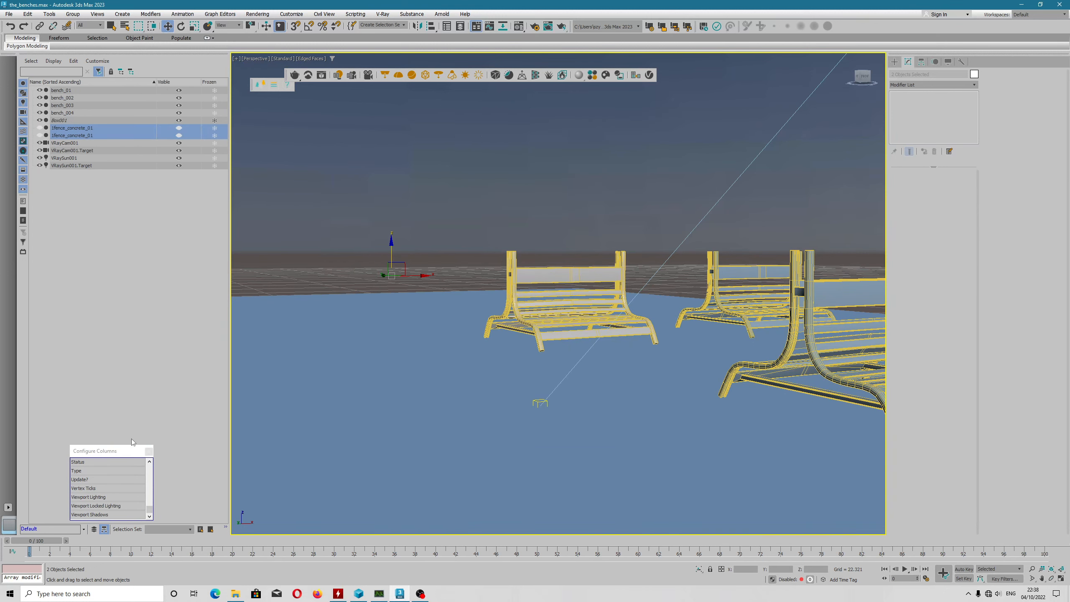
pyautogui.click(149, 451)
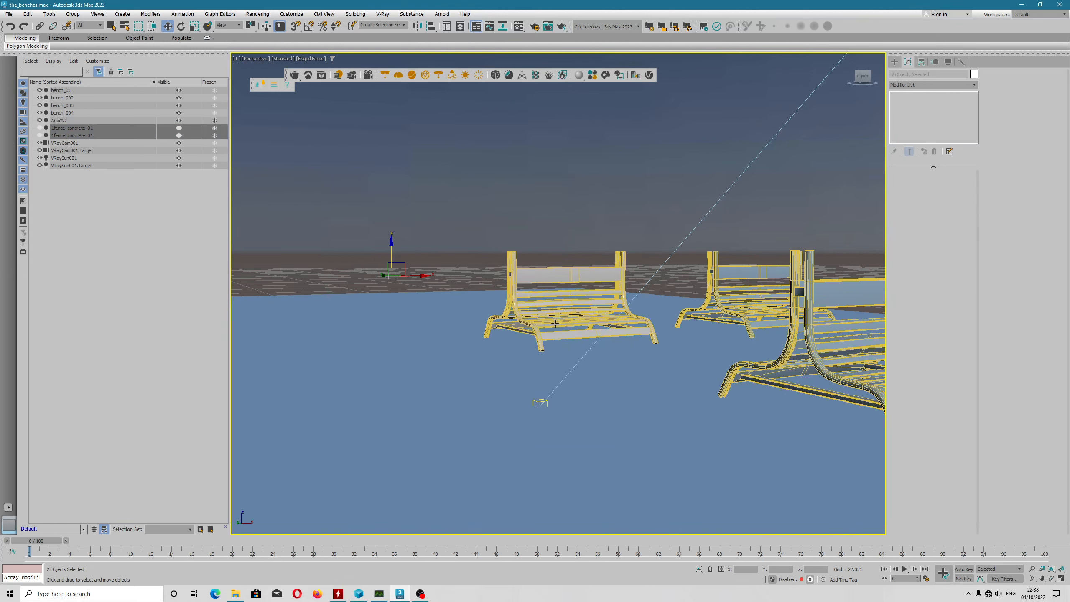
pyautogui.click(575, 323)
pyautogui.keyDown('alt'); pyautogui.moveTo(575, 323); pyautogui.dragTo(424, 301, button='middle'); pyautogui.keyUp('alt')
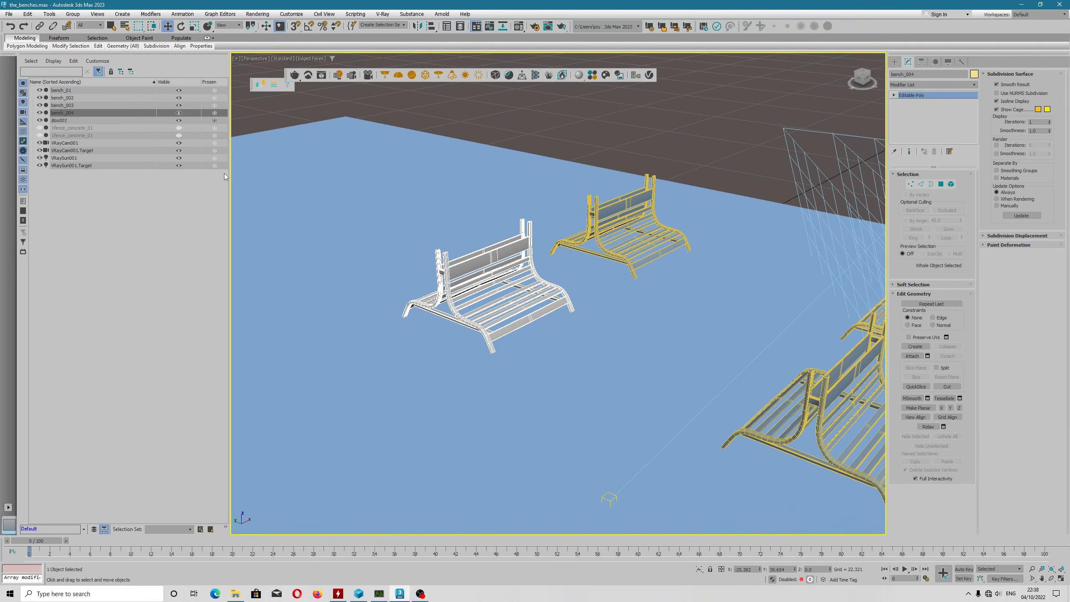
pyautogui.moveTo(229, 173); pyautogui.dragTo(122, 173)
# Step: Draw a circle spline on the ground plane in front of the nearest bench
pyautogui.click(896, 62)
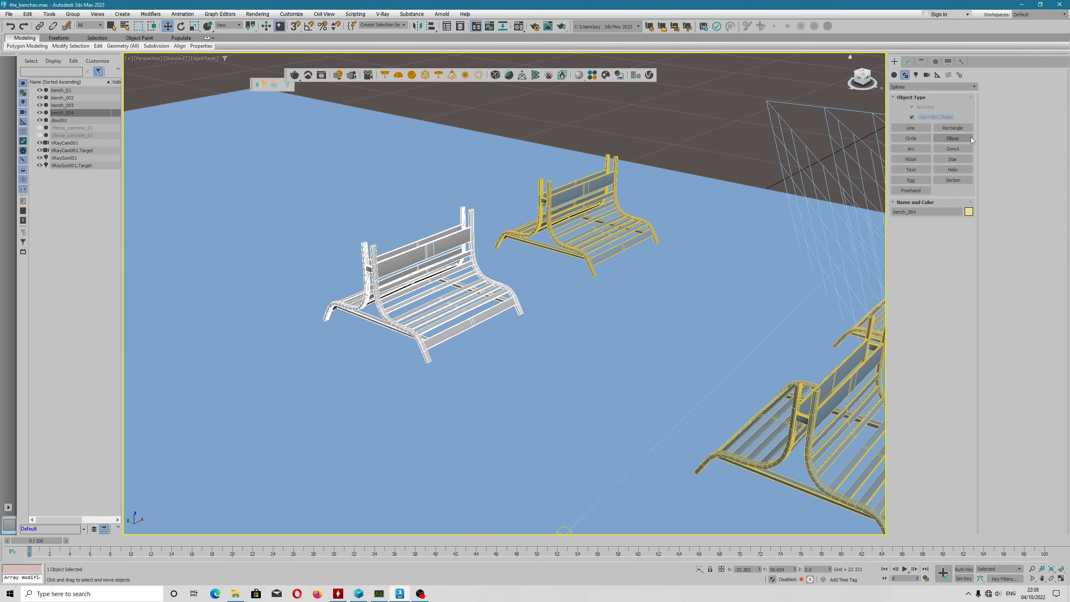
pyautogui.click(919, 139)
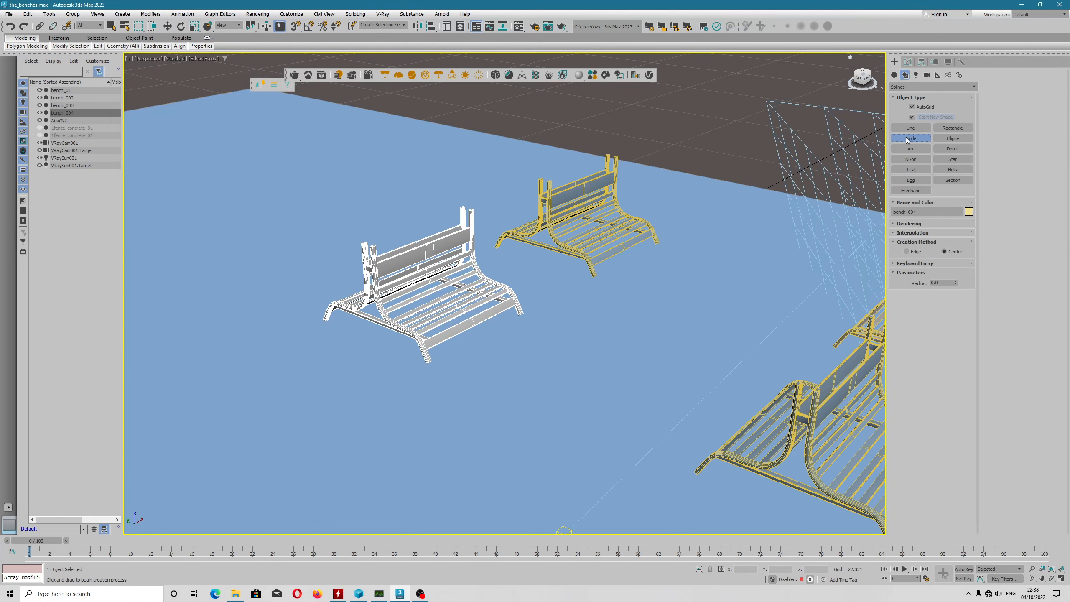
pyautogui.moveTo(384, 391); pyautogui.dragTo(475, 308, button='middle')
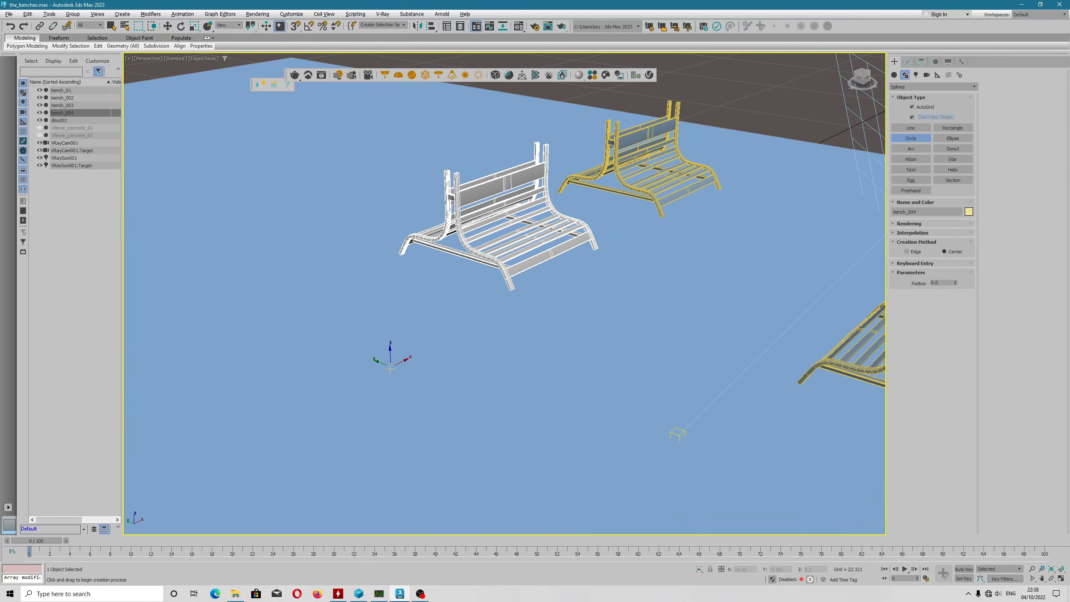
pyautogui.moveTo(374, 375); pyautogui.dragTo(423, 386)
# Step: Move the circle vertically above the ground plane to a height of about 1.4 on Z
pyautogui.press('w')
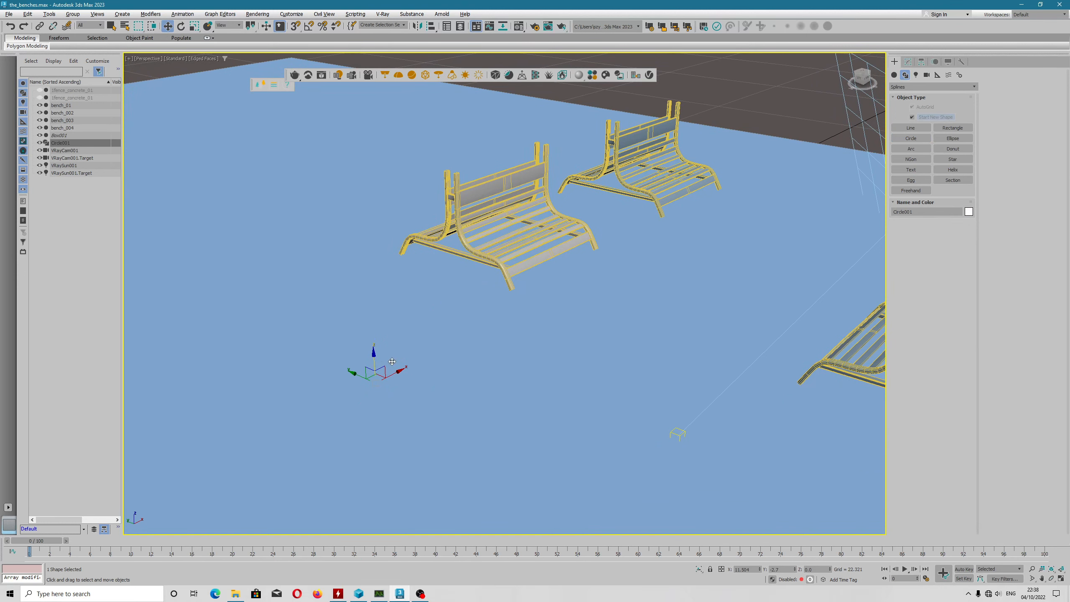
pyautogui.moveTo(373, 353); pyautogui.dragTo(373, 315)
pyautogui.scroll(-2, 396, 346)
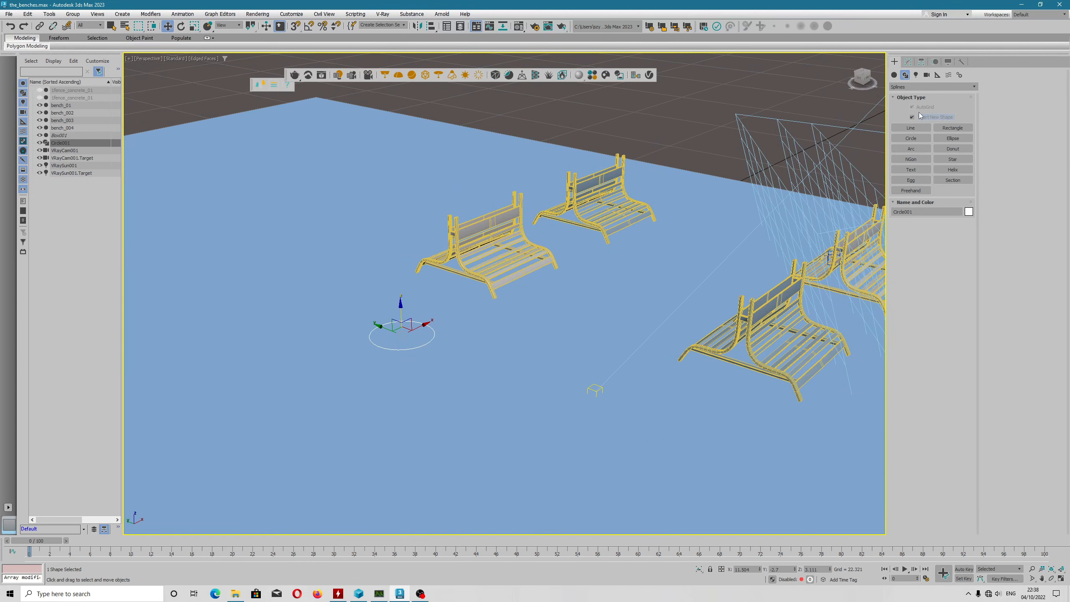
pyautogui.moveTo(441, 296); pyautogui.dragTo(514, 287, button='middle')
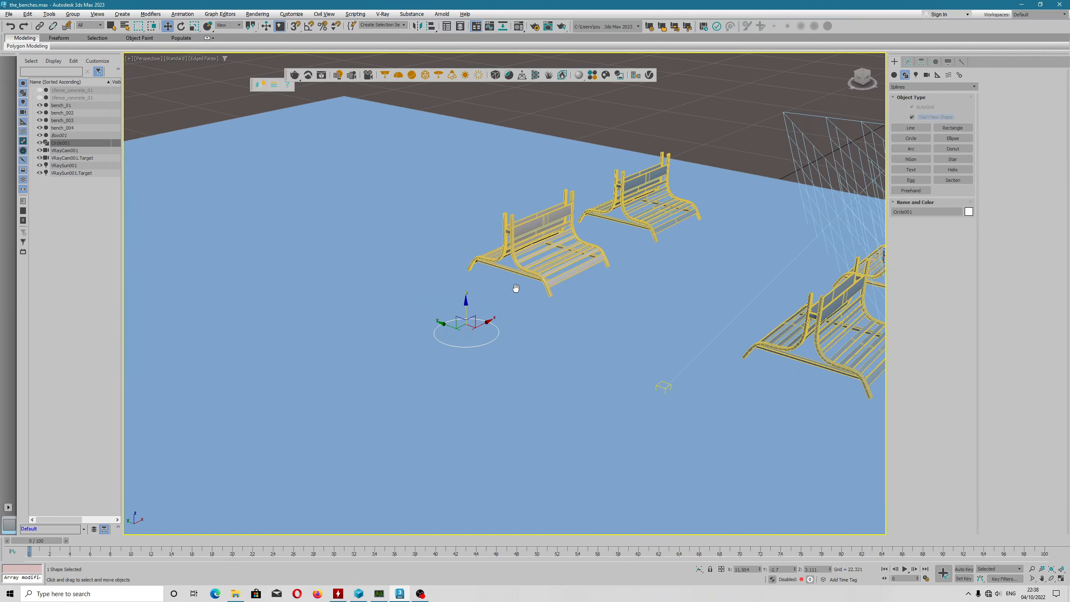
pyautogui.moveTo(466, 313)
pyautogui.mouseDown()
pyautogui.moveTo(469, 334)
pyautogui.moveTo(466, 320)
pyautogui.mouseUp()
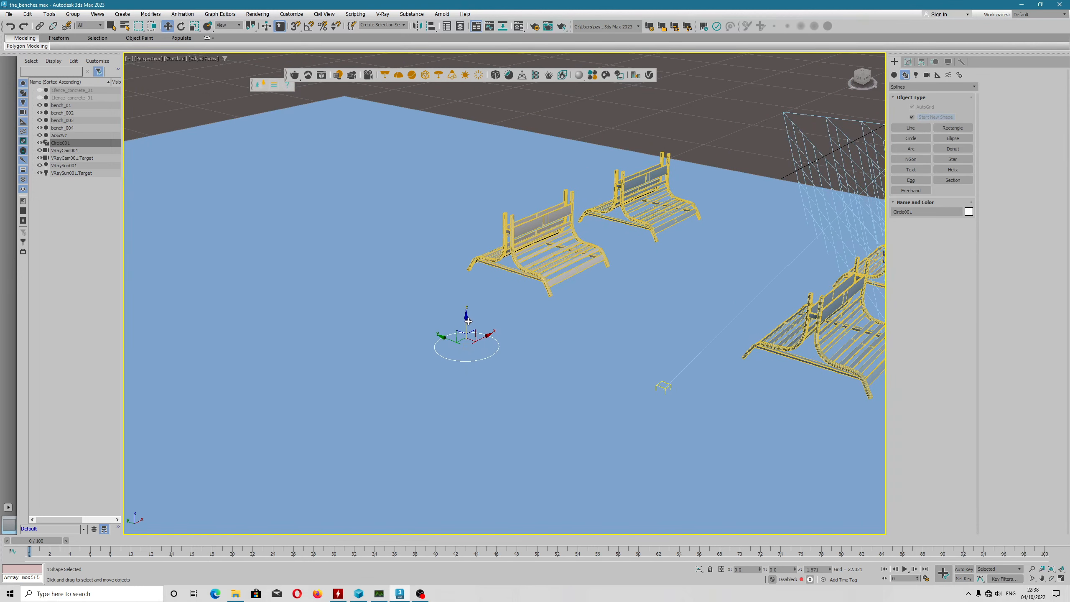
# Step: Isolate the circle and convert it to an editable spline
pyautogui.rightClick(466, 318)
pyautogui.click(492, 242)
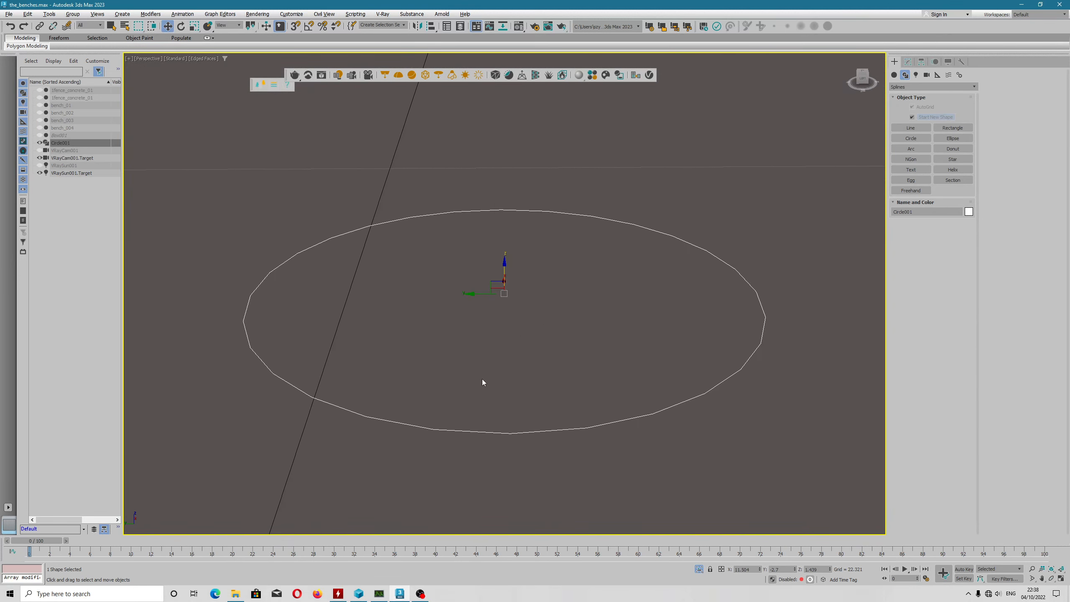
pyautogui.keyDown('alt'); pyautogui.moveTo(482, 379); pyautogui.dragTo(508, 397, button='middle'); pyautogui.keyUp('alt')
pyautogui.scroll(-3, 508, 397)
pyautogui.rightClick(550, 302)
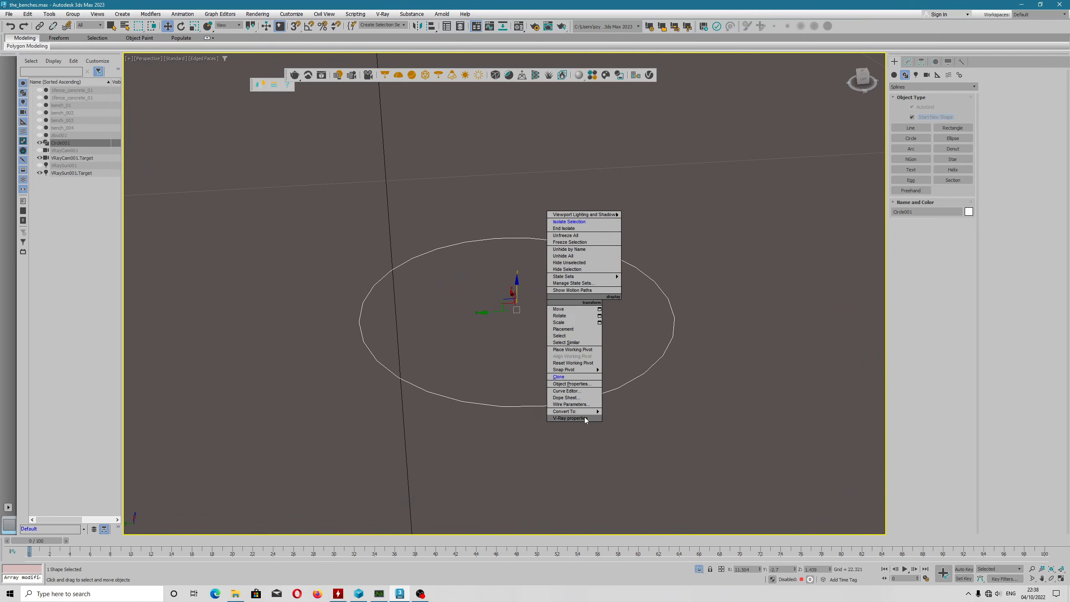
pyautogui.moveTo(596, 412)
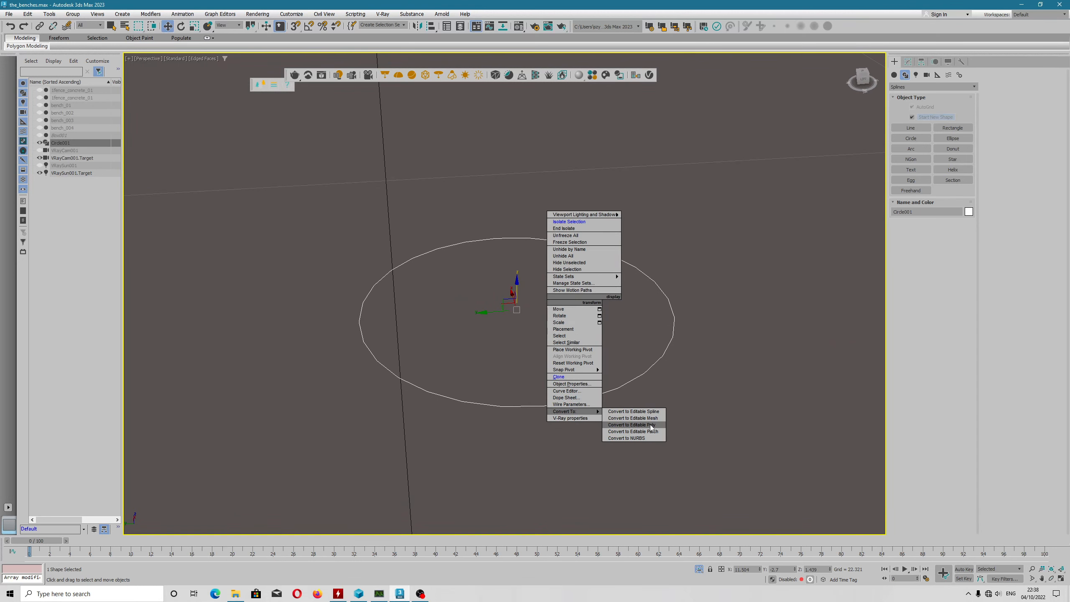
pyautogui.click(653, 412)
# Step: Enter the Spline sub-object level of the editable spline and select the circle's spline
pyautogui.moveTo(530, 311)
pyautogui.keyDown('alt'); pyautogui.mouseDown(button='middle')
pyautogui.moveTo(551, 351)
pyautogui.moveTo(525, 313)
pyautogui.moveTo(542, 350)
pyautogui.moveTo(670, 238)
pyautogui.mouseUp(button='middle'); pyautogui.keyUp('alt')
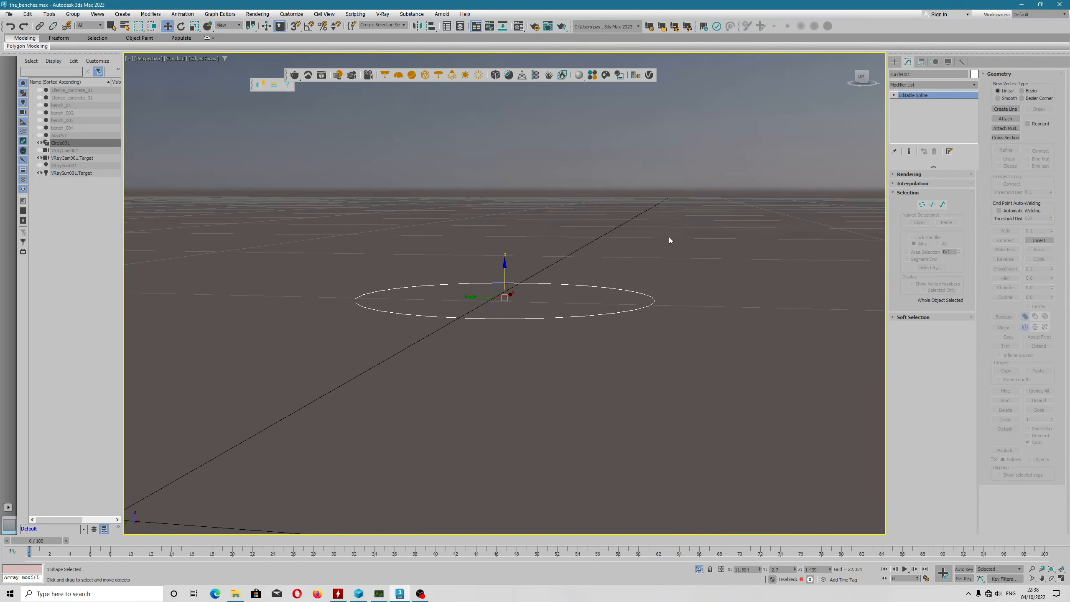
pyautogui.click(894, 95)
pyautogui.click(916, 116)
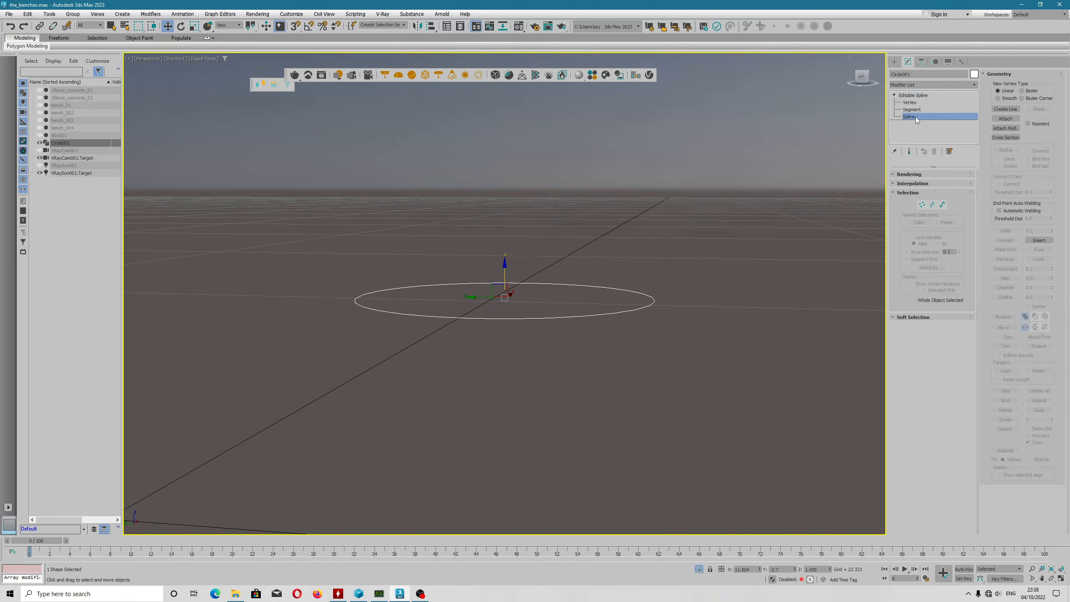
pyautogui.click(581, 284)
pyautogui.rightClick(580, 282)
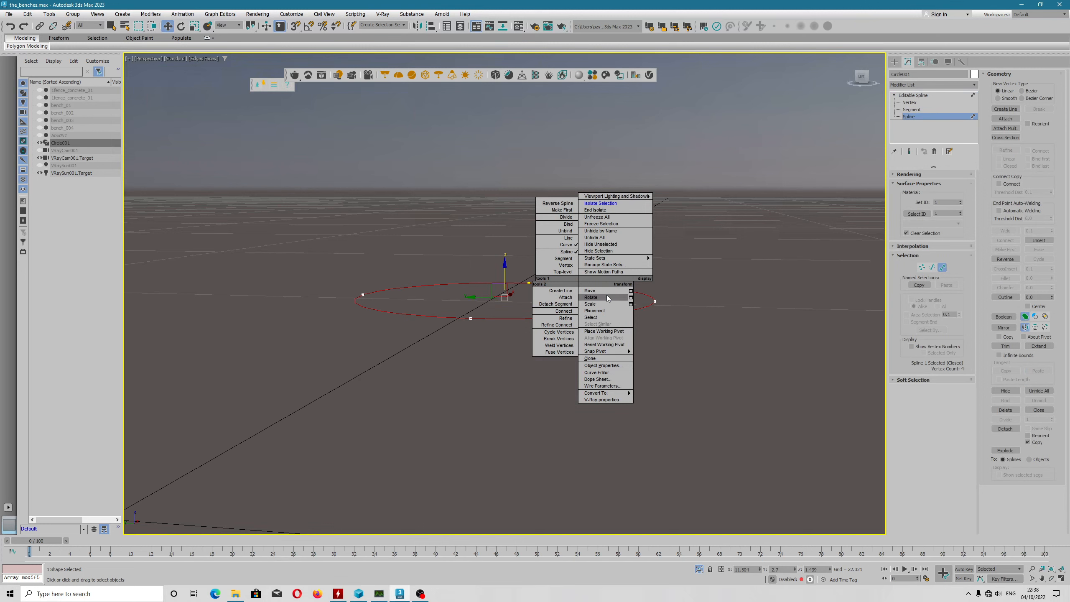
pyautogui.click(999, 160)
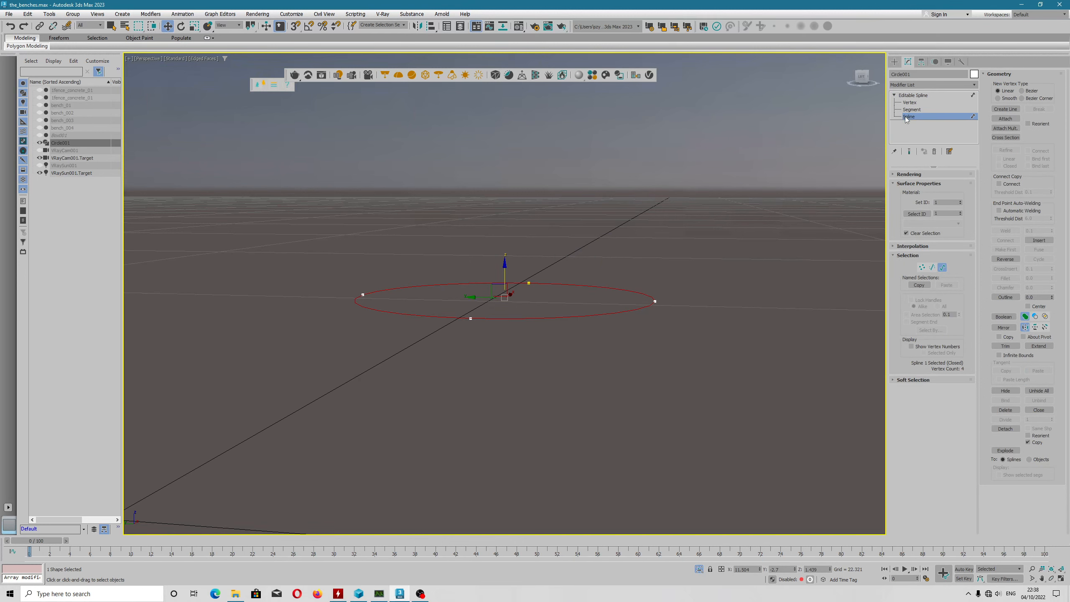
# Step: Clone the circle as a Copy and raise the clone above the original to about 3.1 on Z
pyautogui.rightClick(613, 311)
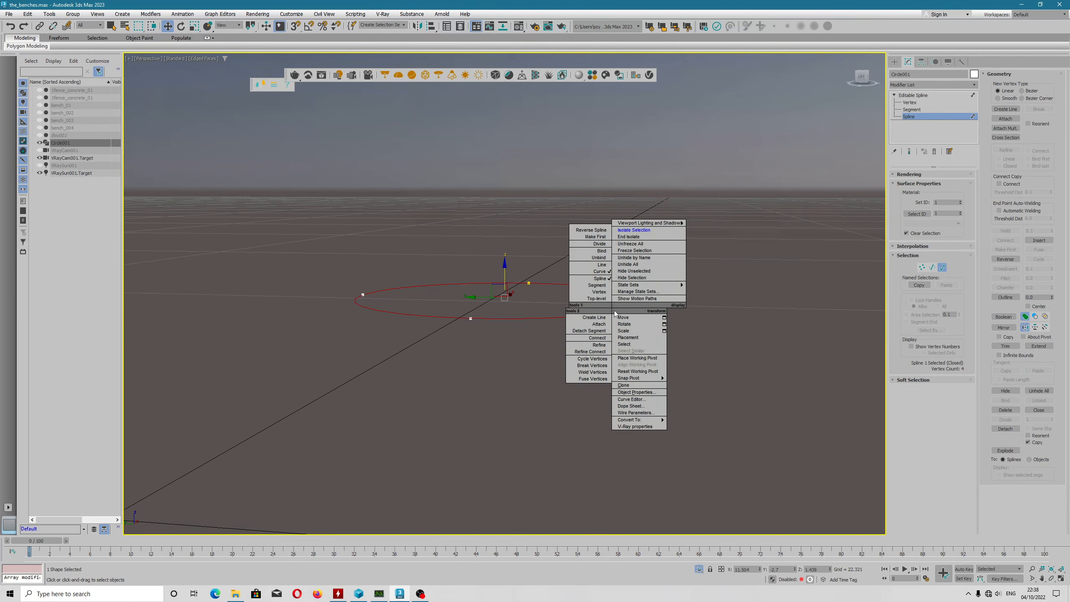
pyautogui.click(625, 385)
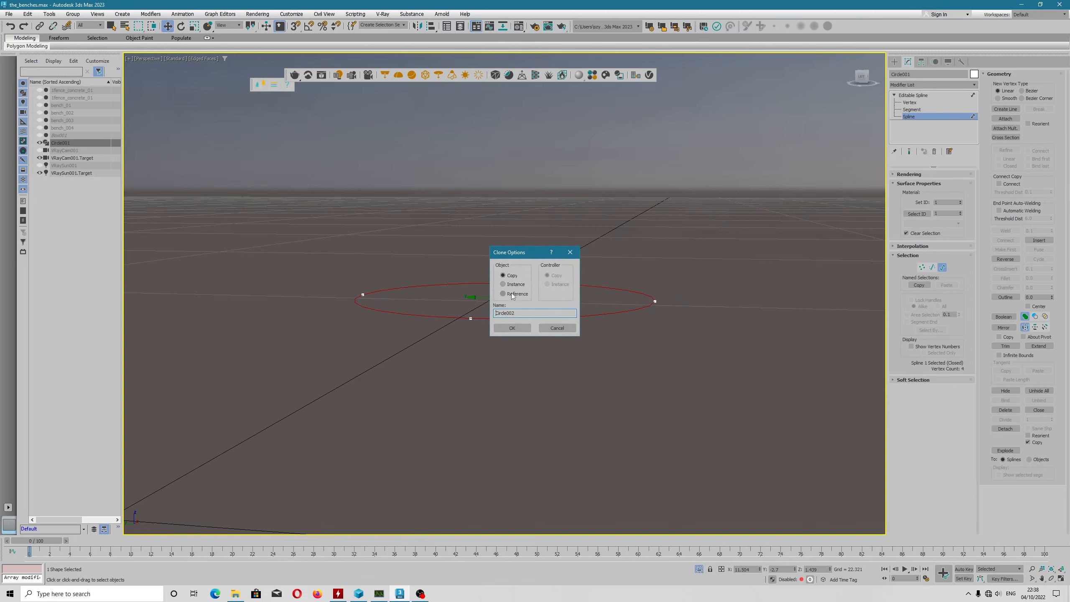
pyautogui.click(511, 327)
pyautogui.moveTo(506, 277); pyautogui.dragTo(496, 206)
pyautogui.moveTo(496, 206); pyautogui.dragTo(537, 323, button='middle')
# Step: Clone the upper circle as a Copy and raise the clone well above the others to about 15.7 on Z
pyautogui.rightClick(518, 263)
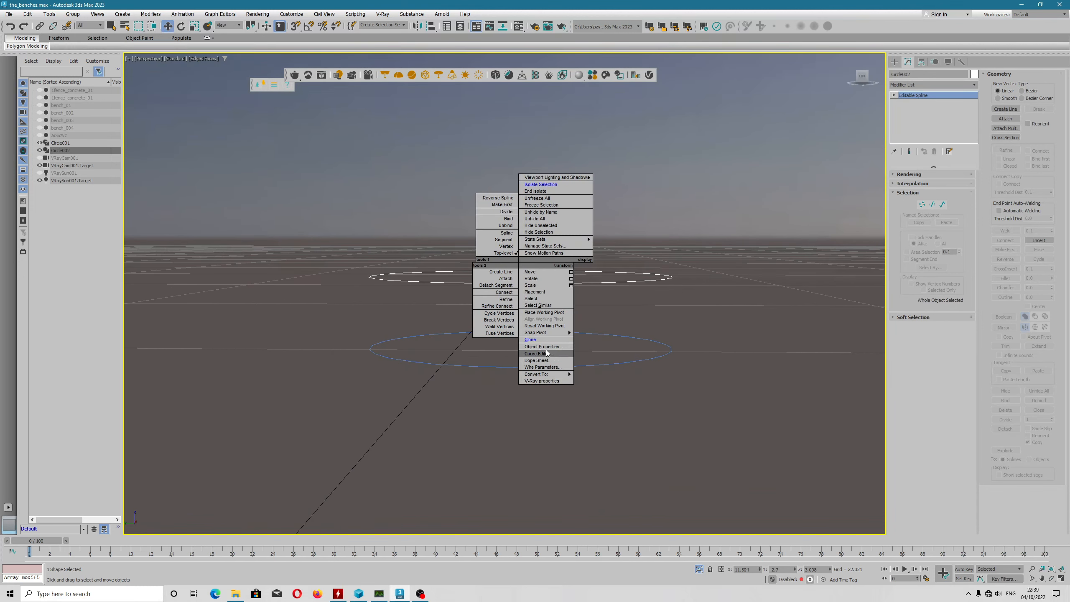
pyautogui.click(531, 340)
pyautogui.click(510, 327)
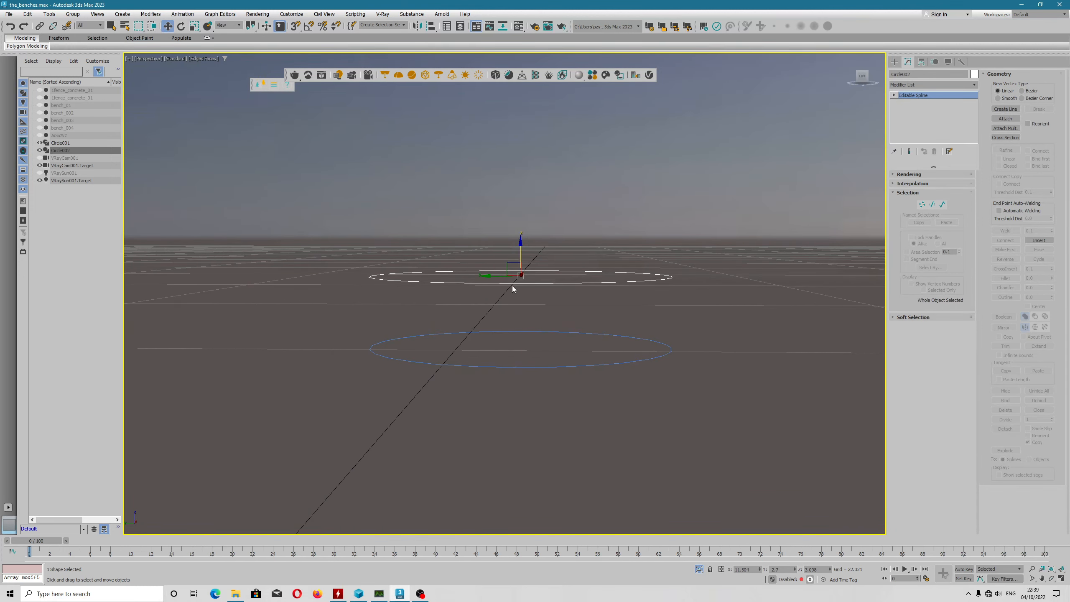
pyautogui.moveTo(520, 255); pyautogui.dragTo(521, 111)
pyautogui.scroll(-4, 527, 281)
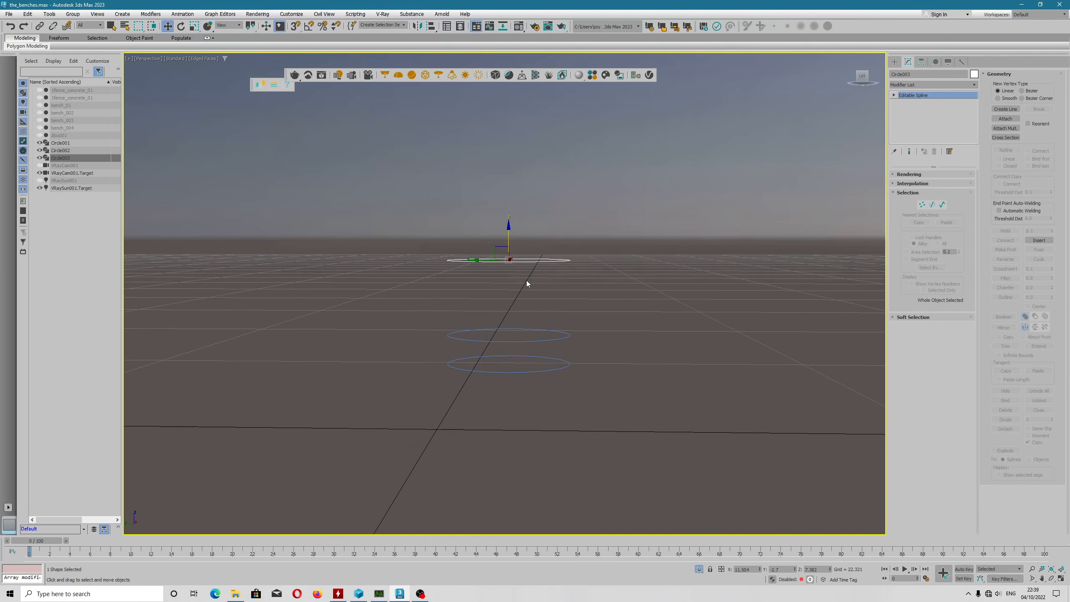
pyautogui.moveTo(510, 233); pyautogui.dragTo(510, 85)
pyautogui.moveTo(534, 179); pyautogui.dragTo(525, 279, button='middle')
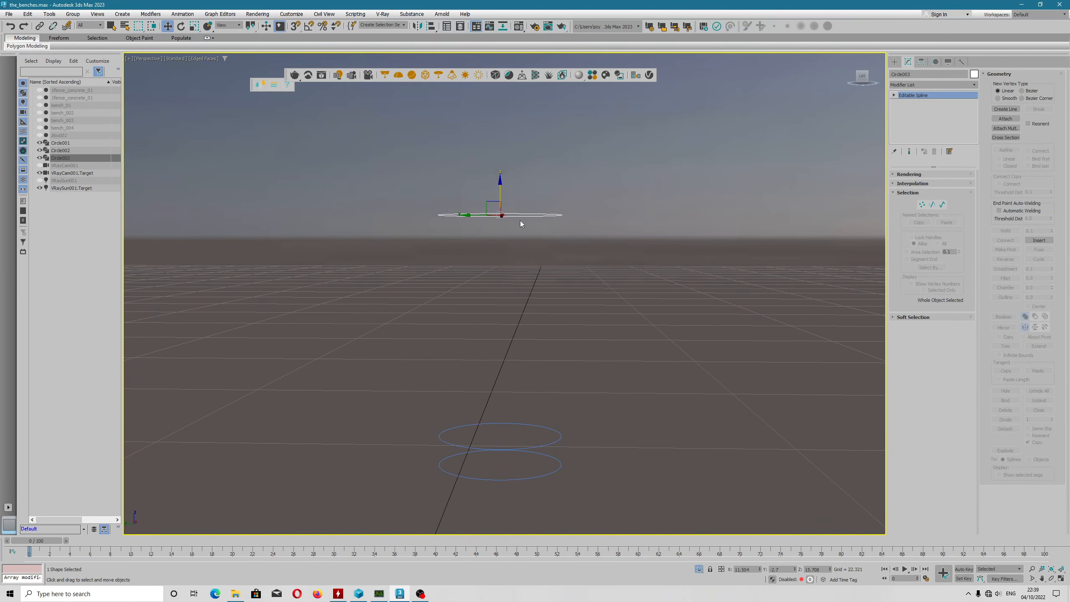
# Step: Clone the highest circle as a Copy and move the clone slightly above it to form an upper pair
pyautogui.rightClick(519, 219)
pyautogui.click(530, 294)
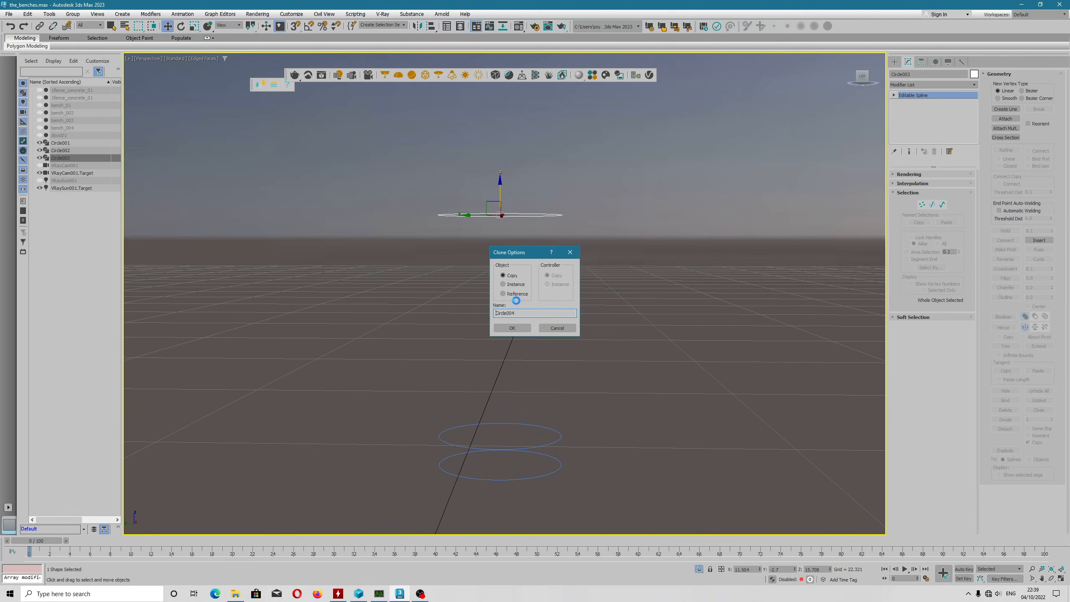
pyautogui.click(510, 327)
pyautogui.moveTo(502, 196); pyautogui.dragTo(502, 166)
pyautogui.click(559, 471)
# Step: Attach the other three circles to the lowest circle so they form one editable spline
pyautogui.keyDown('alt'); pyautogui.moveTo(574, 408); pyautogui.dragTo(580, 313, button='middle'); pyautogui.keyUp('alt')
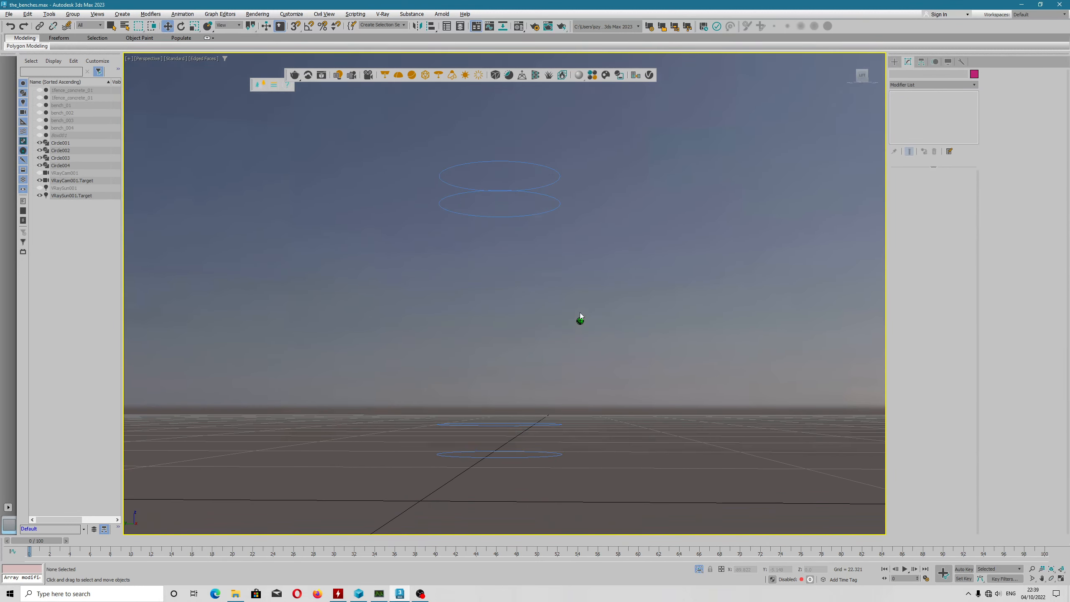
pyautogui.click(548, 457)
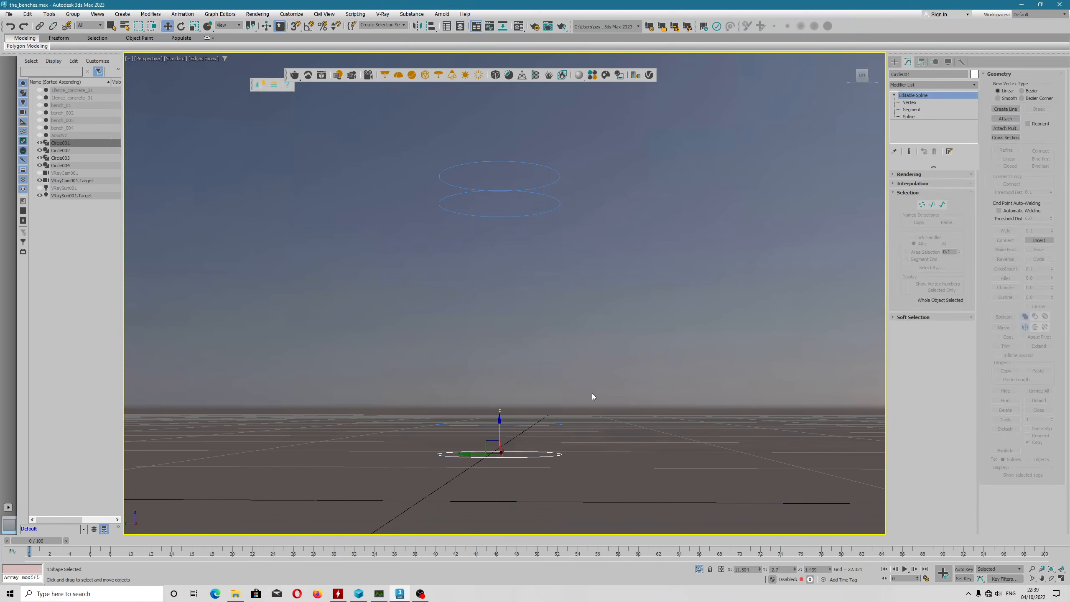
pyautogui.moveTo(592, 397); pyautogui.dragTo(688, 305, button='middle')
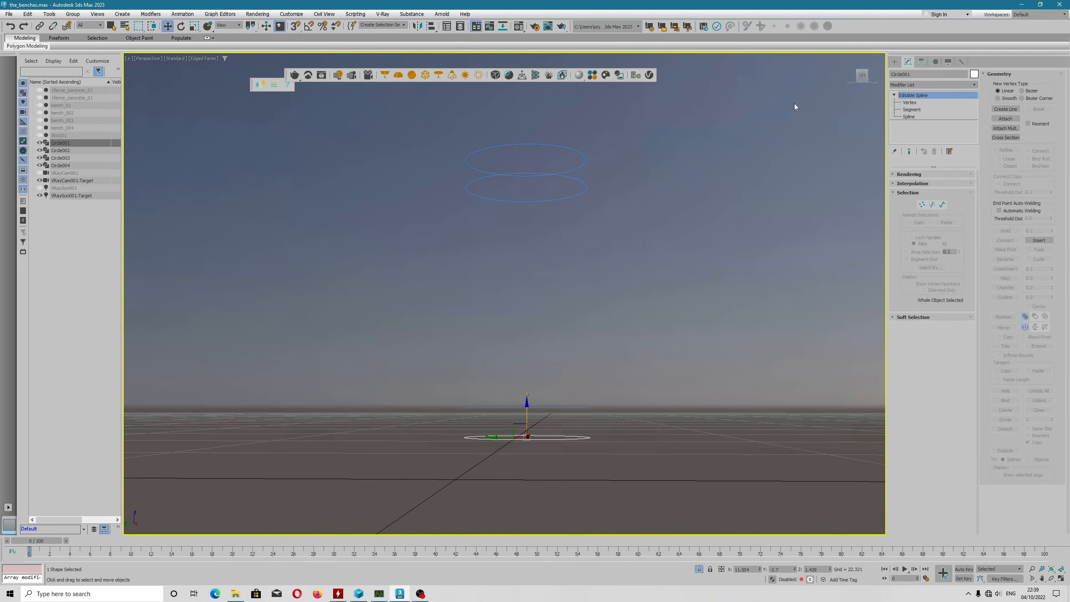
pyautogui.click(1006, 119)
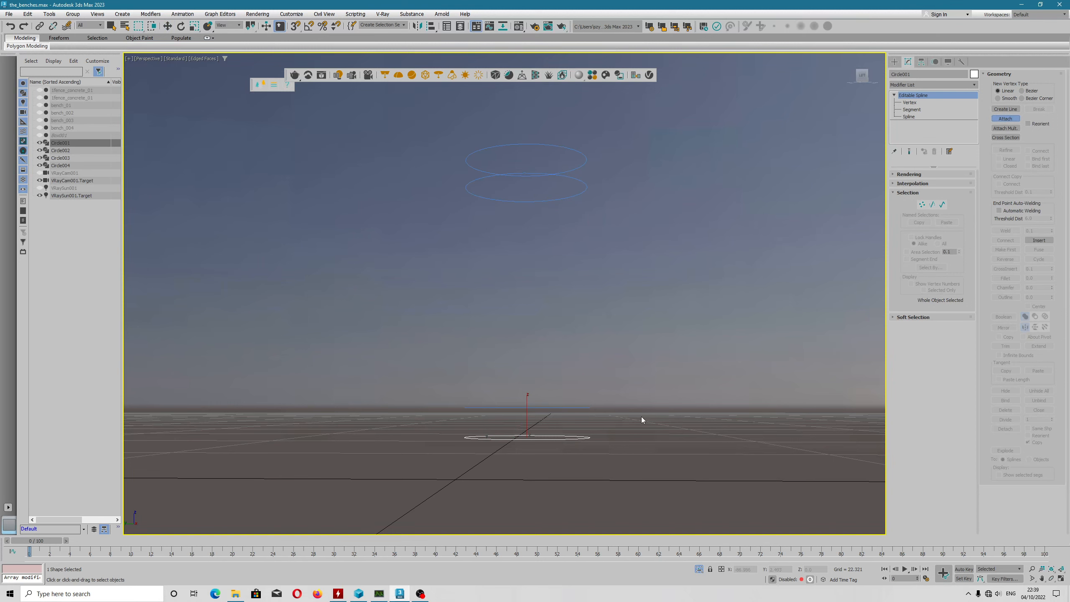
pyautogui.click(584, 407)
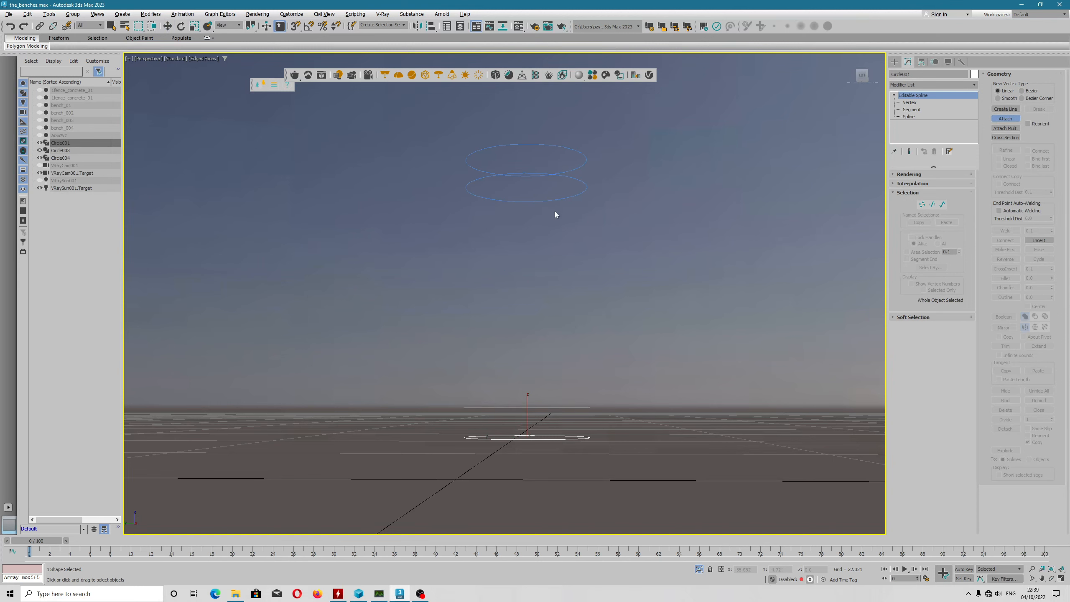
pyautogui.keyDown('alt'); pyautogui.moveTo(555, 212); pyautogui.dragTo(571, 256, button='middle'); pyautogui.keyUp('alt')
pyautogui.click(575, 194)
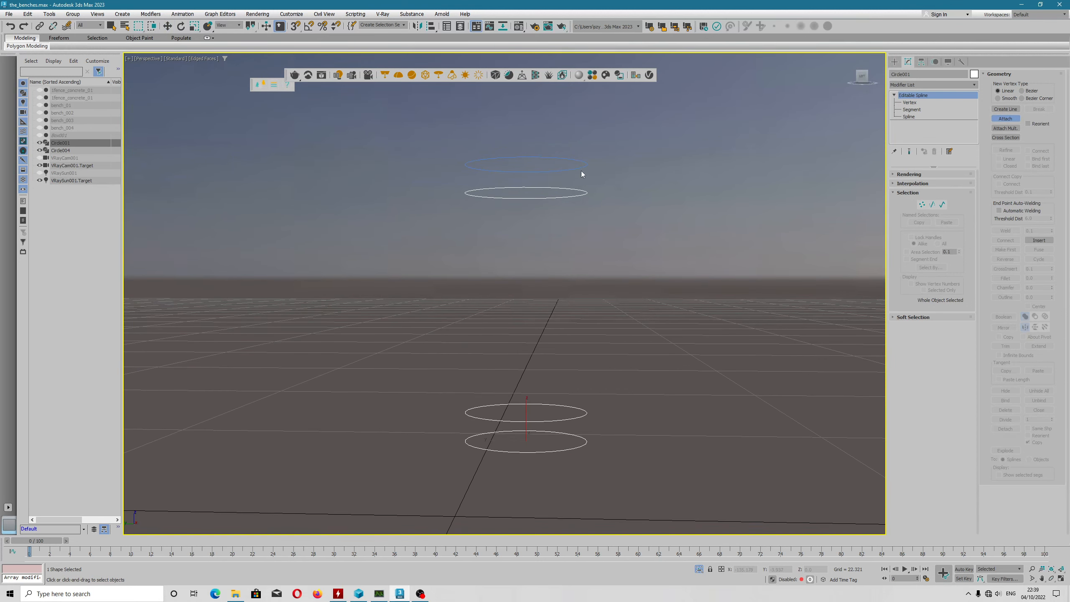
pyautogui.click(583, 167)
pyautogui.press('w')
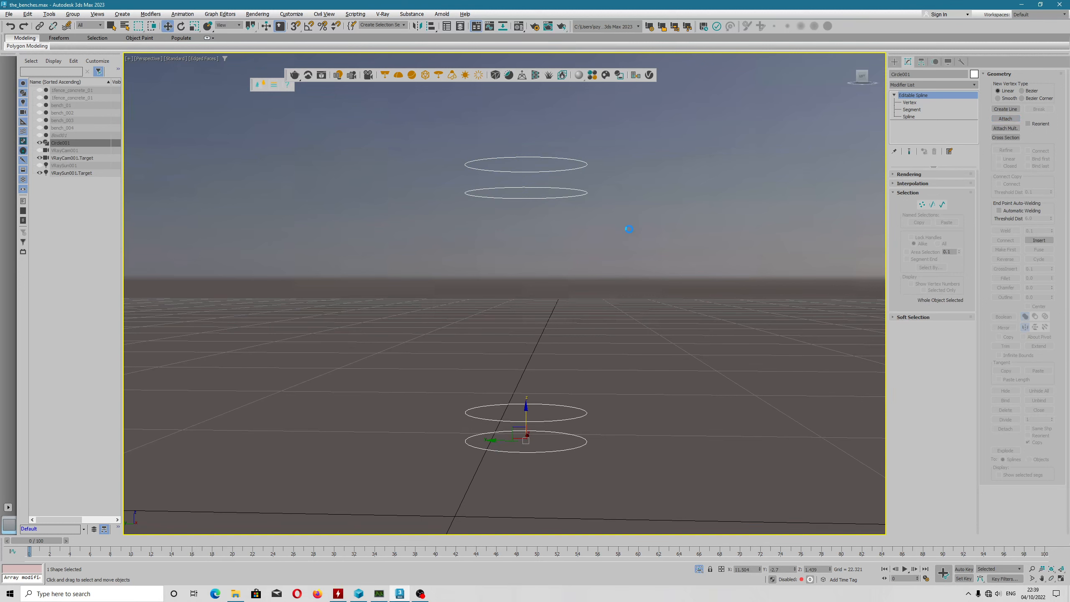
# Step: Set the viewport background to Use Customize User Interface Gradient Colors
pyautogui.hotkey('alt', 'b')
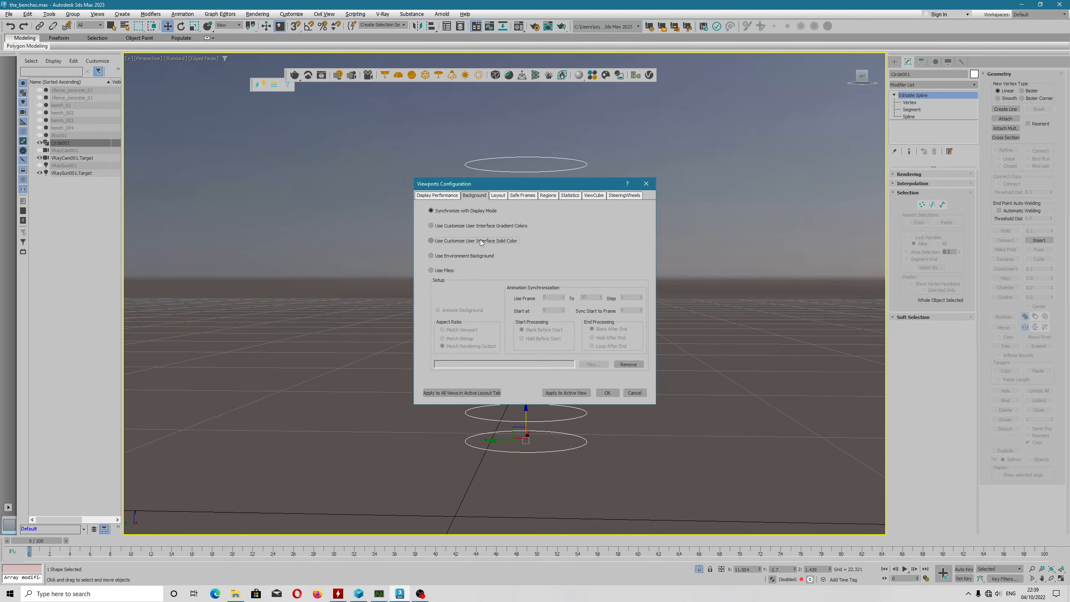
pyautogui.click(614, 395)
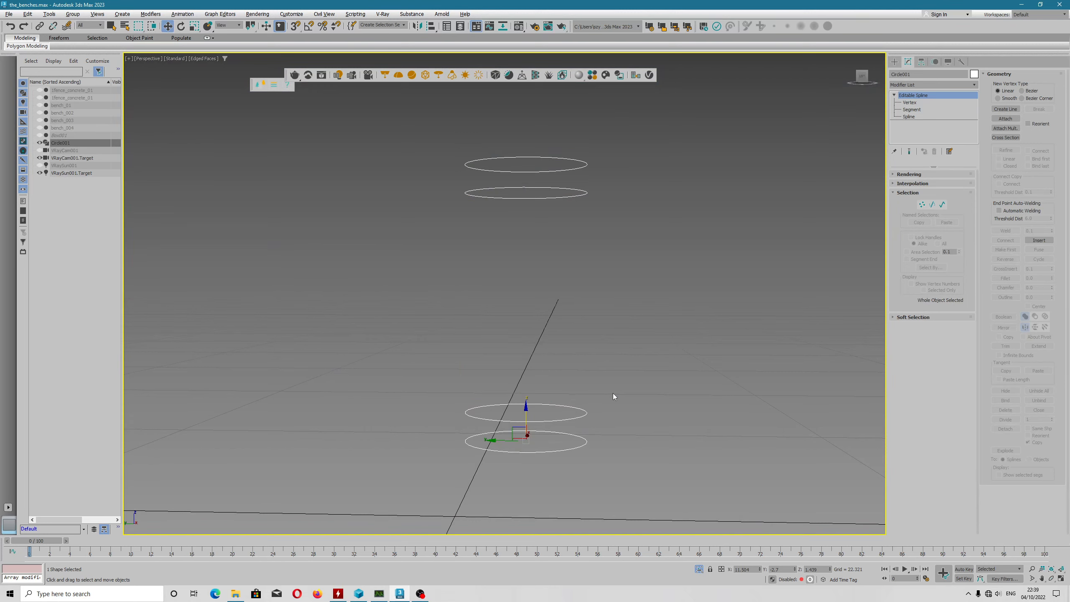
pyautogui.moveTo(638, 425)
pyautogui.keyDown('alt'); pyautogui.mouseDown(button='middle')
pyautogui.moveTo(677, 435)
pyautogui.moveTo(635, 429)
pyautogui.mouseUp(button='middle'); pyautogui.keyUp('alt')
# Step: Set the viewport background back to Synchronize with Display Mode and deselect the circles
pyautogui.hotkey('alt', 'b')
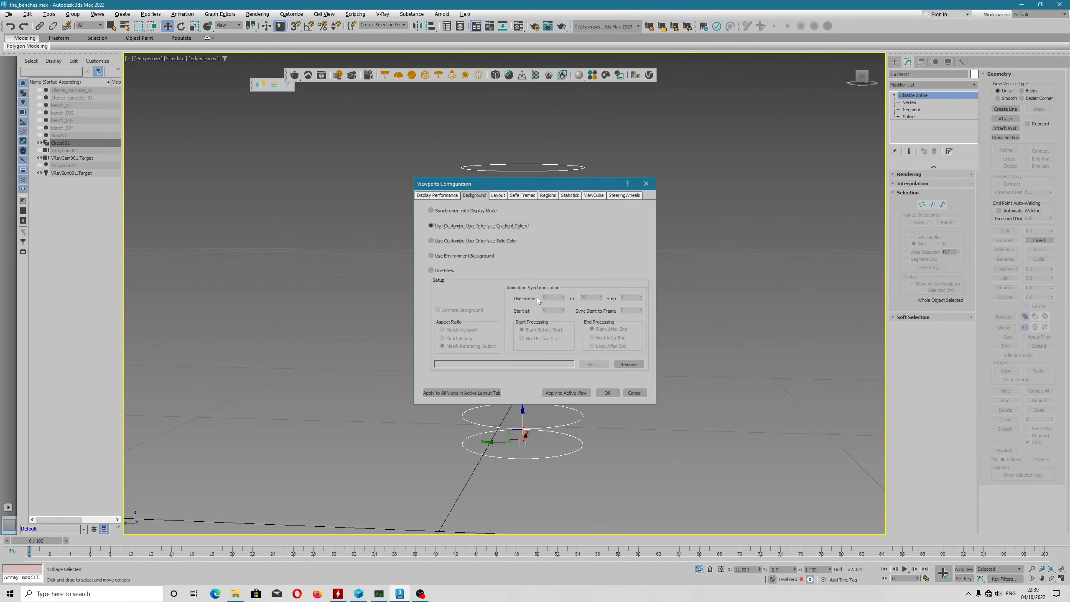
pyautogui.click(469, 212)
pyautogui.click(603, 391)
pyautogui.moveTo(580, 329); pyautogui.dragTo(583, 329)
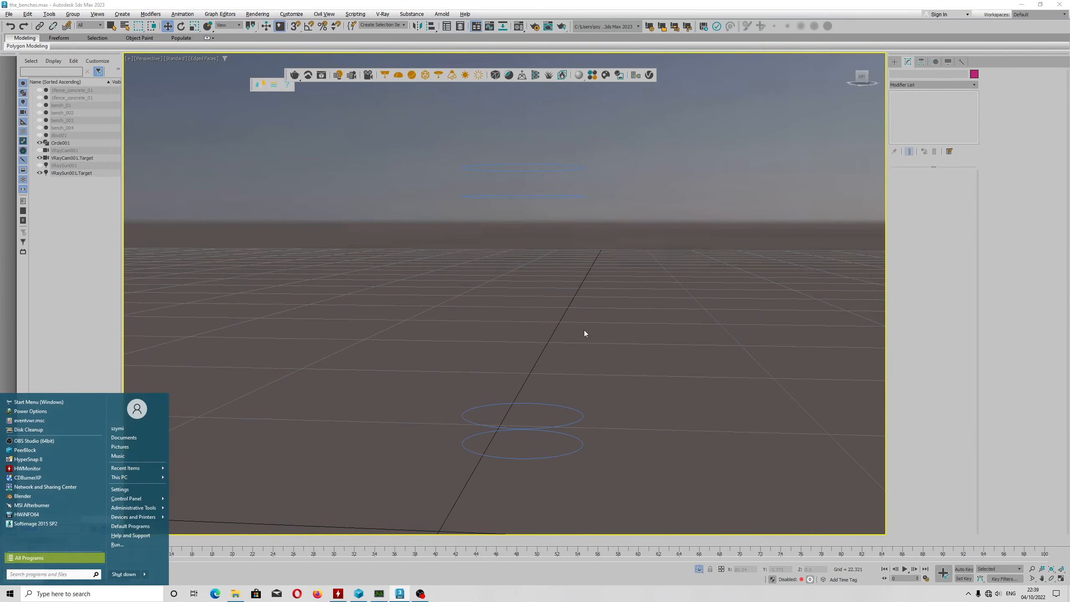
pyautogui.keyDown('alt'); pyautogui.moveTo(584, 330); pyautogui.dragTo(574, 351, button='middle'); pyautogui.keyUp('alt')
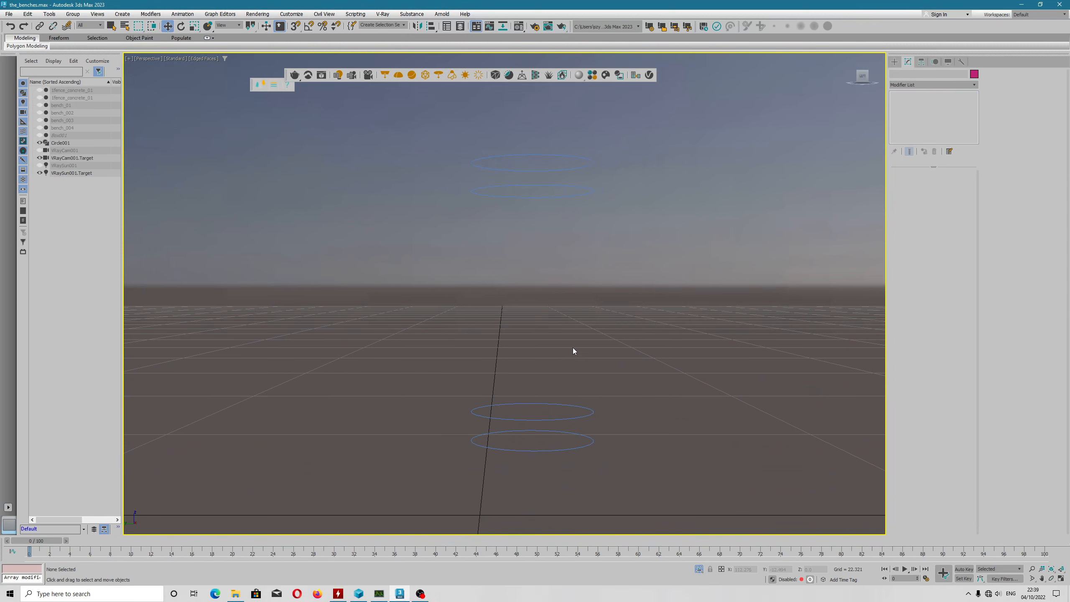
# Step: Switch the viewport background to the user interface gradient colors again and select the attached circles
pyautogui.press('super+b')
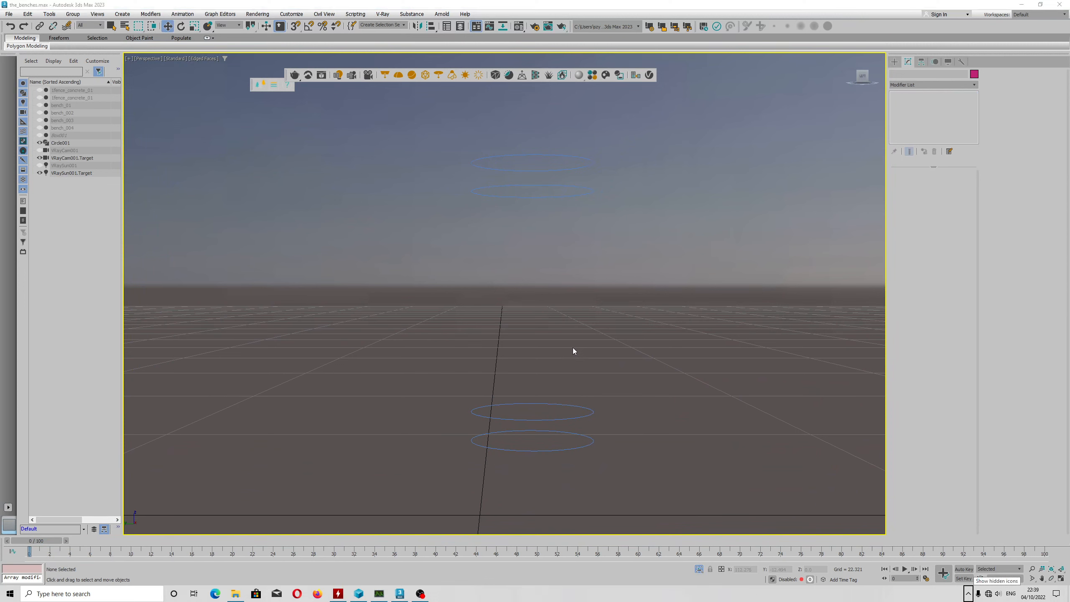
pyautogui.click(547, 340)
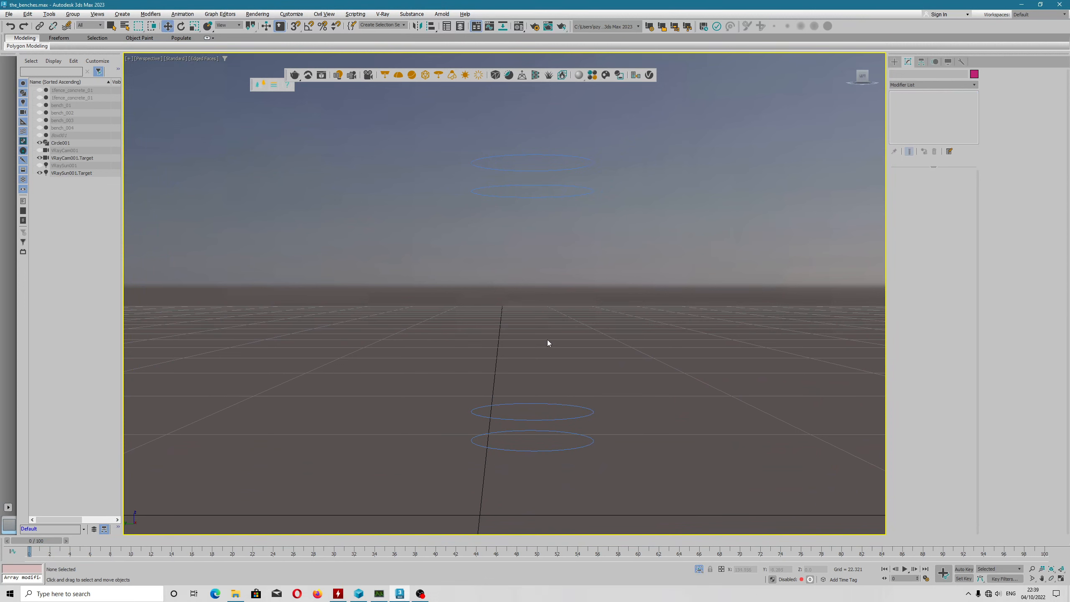
pyautogui.hotkey('alt', 'b')
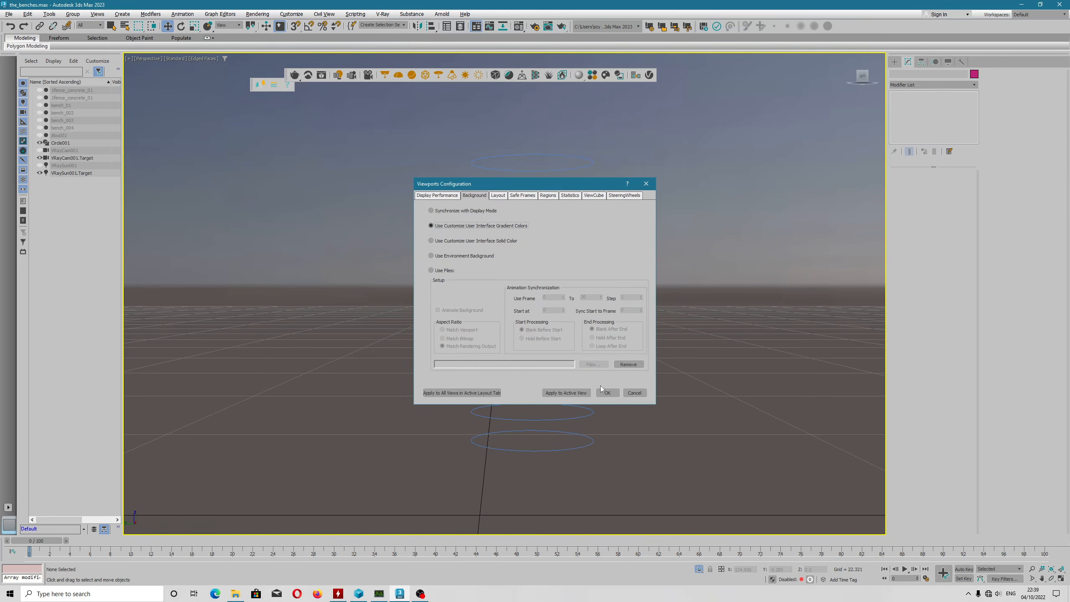
pyautogui.click(601, 386)
pyautogui.keyDown('alt'); pyautogui.moveTo(570, 356); pyautogui.dragTo(542, 400, button='middle'); pyautogui.keyUp('alt')
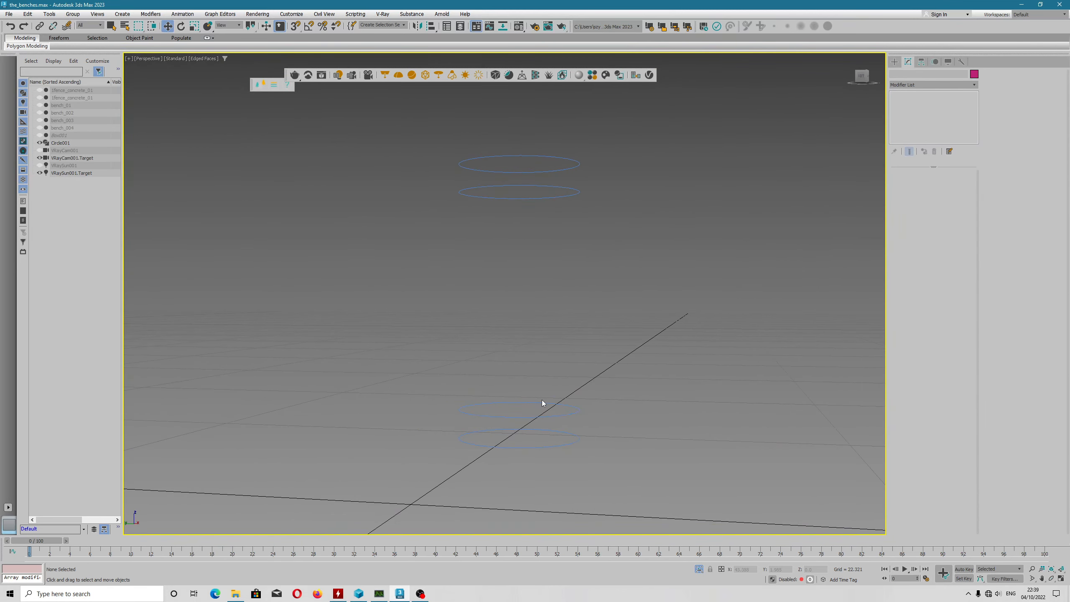
pyautogui.click(538, 400)
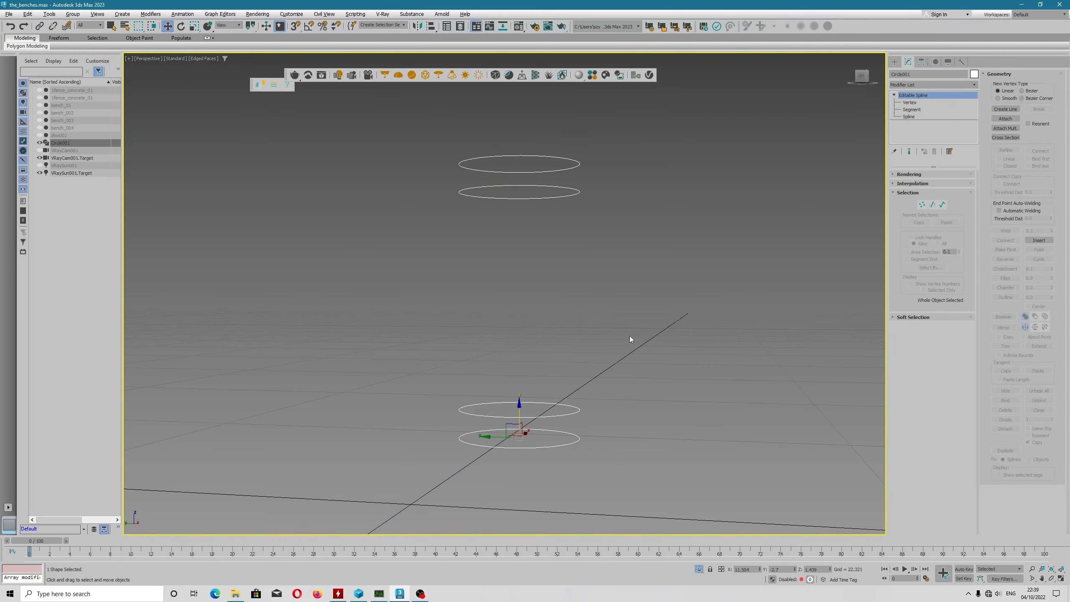
pyautogui.keyDown('alt'); pyautogui.moveTo(629, 337); pyautogui.dragTo(622, 350, button='middle'); pyautogui.keyUp('alt')
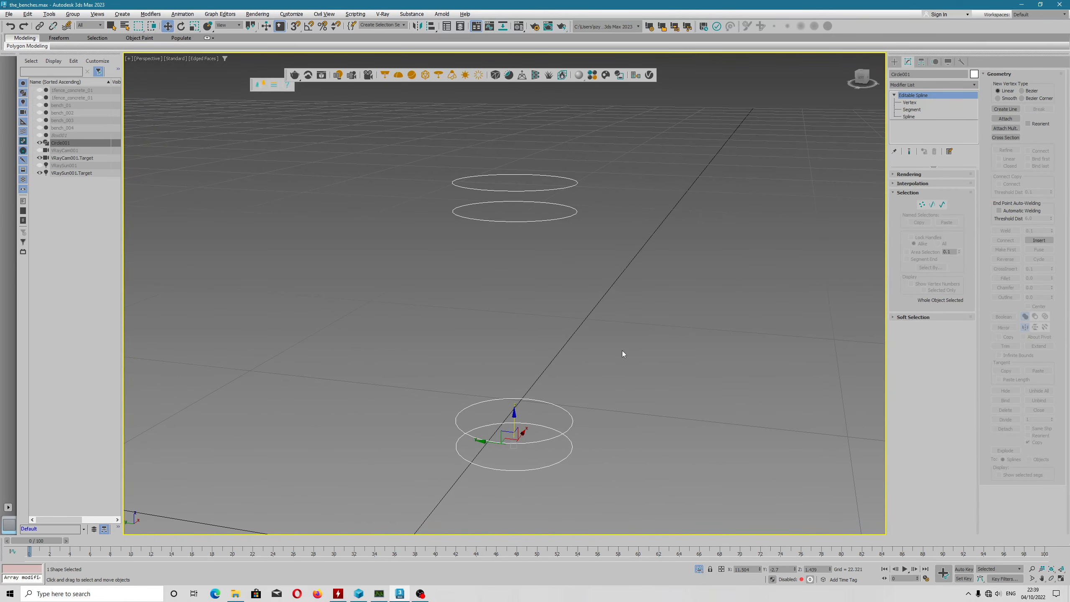
# Step: Restore the viewport background to Synchronize with Display Mode
pyautogui.hotkey('alt', 'b')
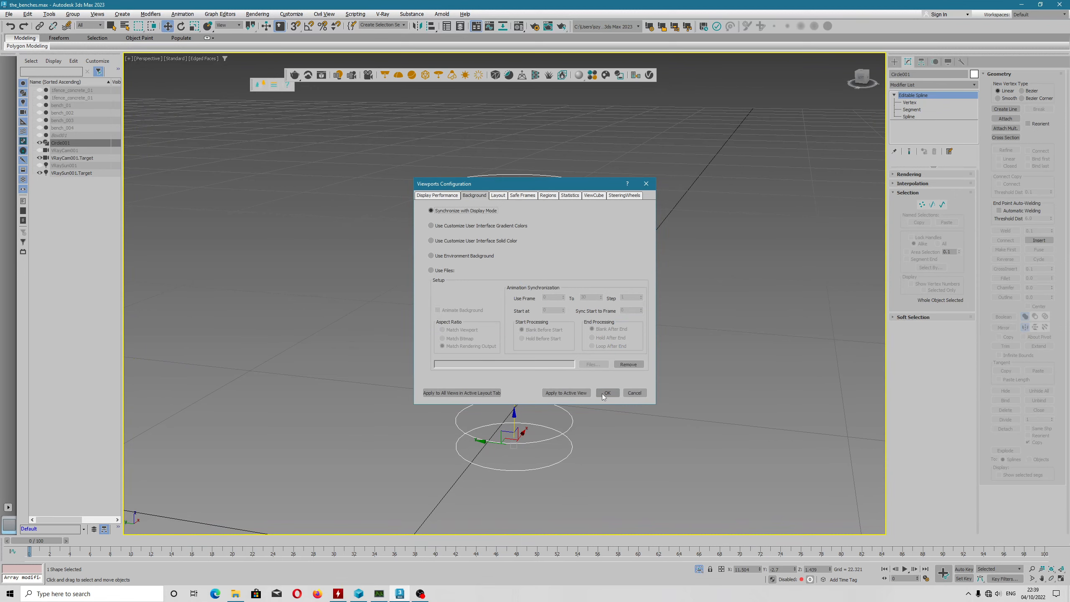
pyautogui.click(605, 394)
pyautogui.keyDown('alt'); pyautogui.moveTo(598, 368); pyautogui.dragTo(593, 400, button='middle'); pyautogui.keyUp('alt')
# Step: Reselect the attached circles and enter the Vertex sub-object level with no vertices selected
pyautogui.click(618, 367)
pyautogui.click(592, 401)
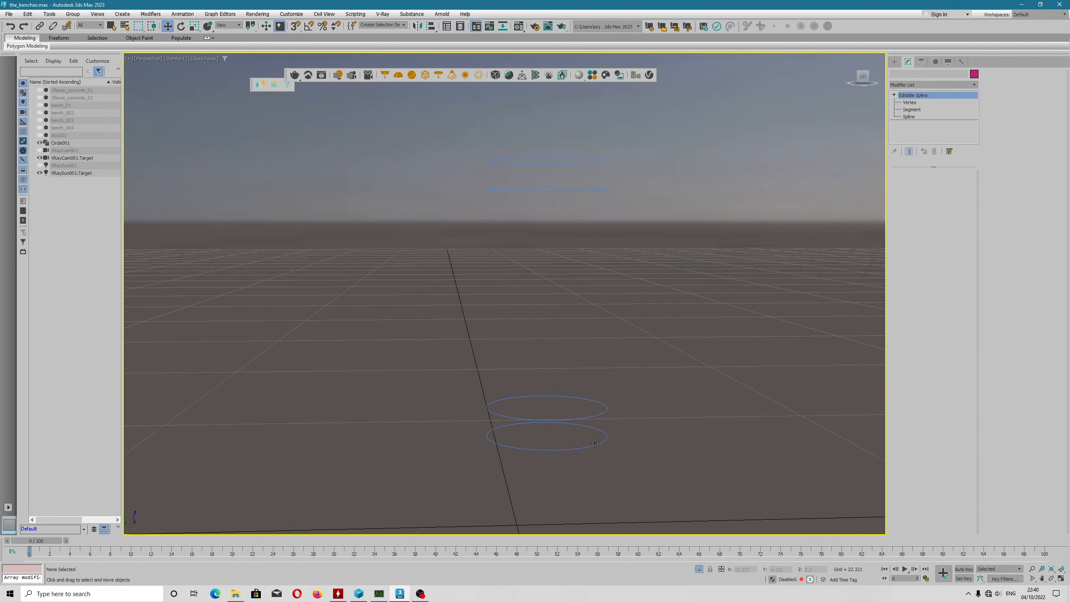
pyautogui.keyDown('alt'); pyautogui.moveTo(674, 294); pyautogui.dragTo(704, 268, button='middle'); pyautogui.keyUp('alt')
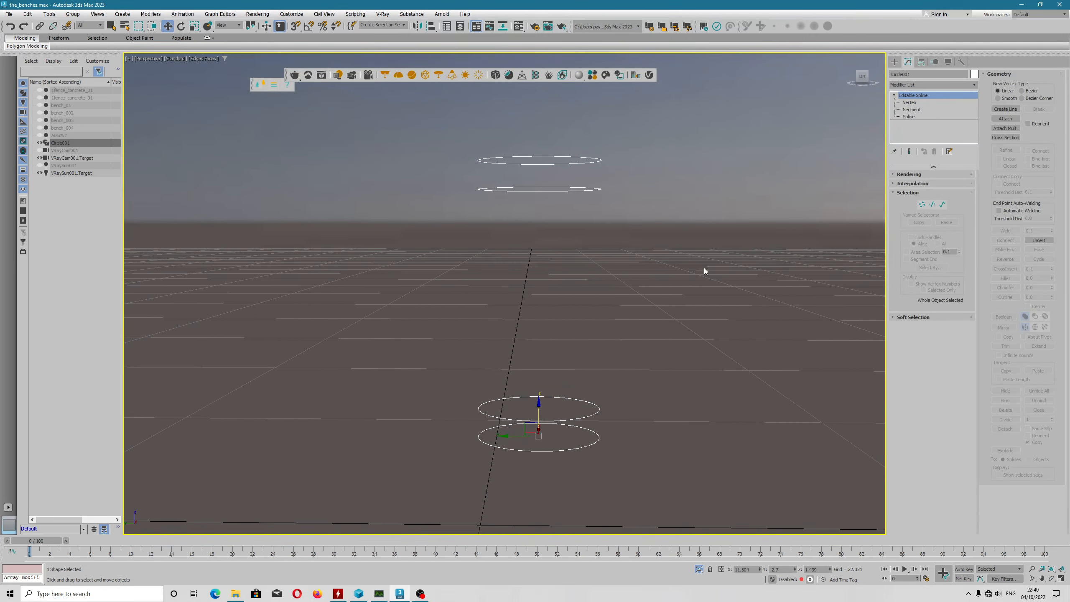
pyautogui.click(909, 102)
pyautogui.keyDown('alt'); pyautogui.moveTo(609, 221); pyautogui.dragTo(587, 306, button='middle'); pyautogui.keyUp('alt')
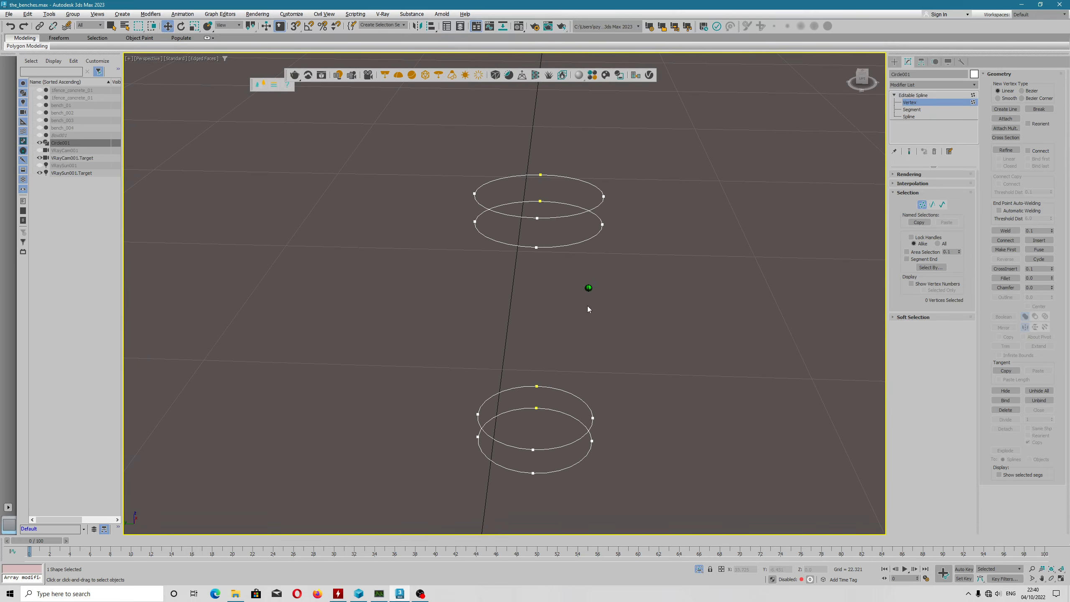
pyautogui.keyDown('alt'); pyautogui.moveTo(543, 263); pyautogui.dragTo(505, 267, button='middle'); pyautogui.keyUp('alt')
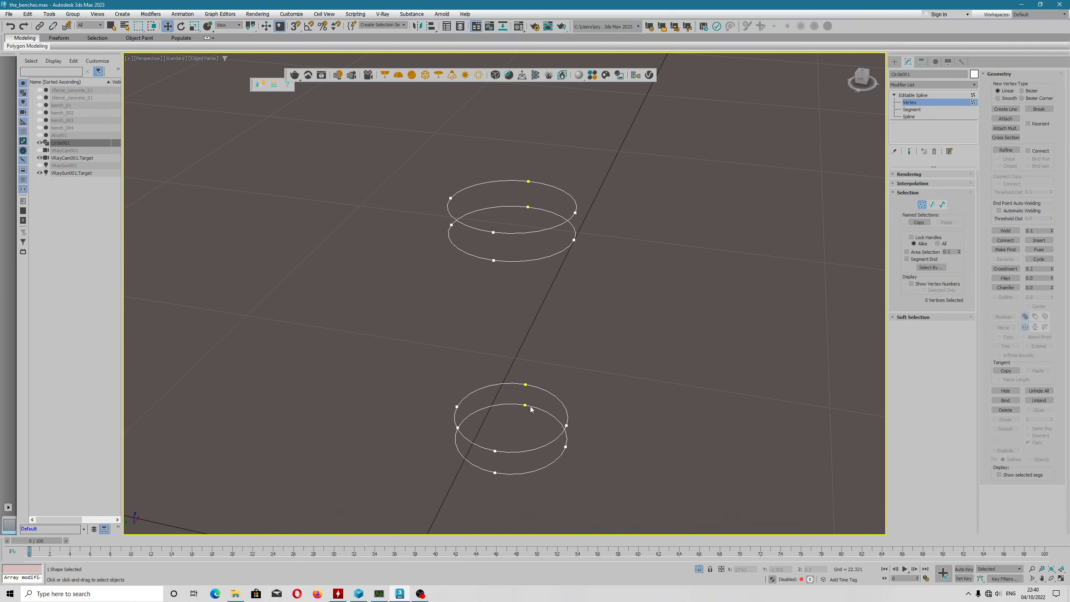
pyautogui.keyDown('alt'); pyautogui.moveTo(531, 408); pyautogui.dragTo(462, 249, button='middle'); pyautogui.keyUp('alt')
pyautogui.hotkey('ctrl', 'a')
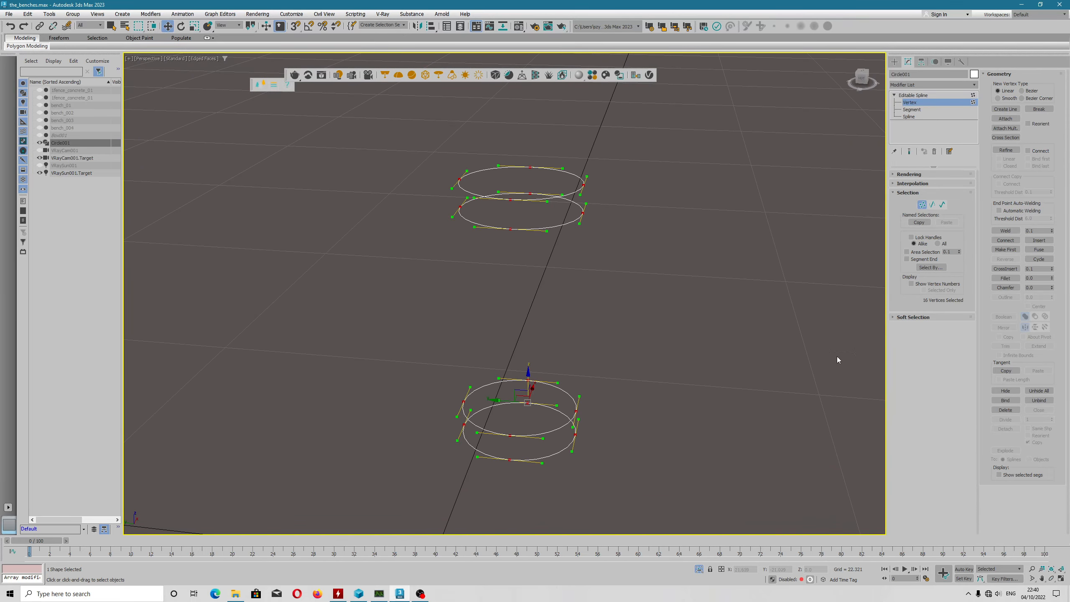
pyautogui.hotkey('ctrl', 'd')
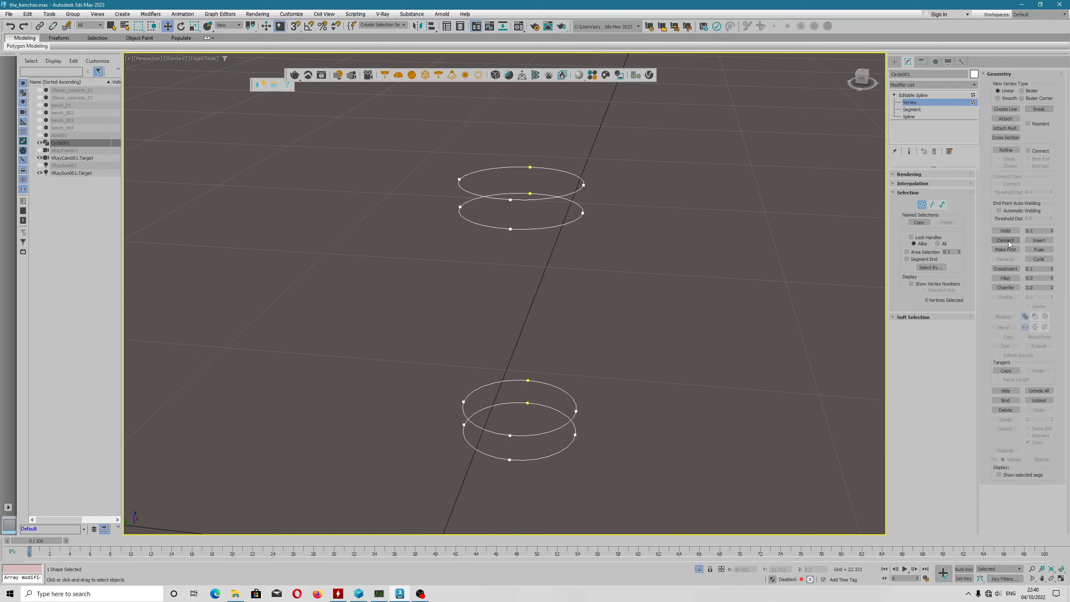
# Step: Enable automatic end point welding with a threshold distance of 4.0
pyautogui.click(1006, 209)
pyautogui.click(1051, 220)
pyautogui.click(1052, 220)
# Step: Try to connect the vertices of the lower circle pair to those of the upper pair with vertical lines
pyautogui.click(1010, 241)
pyautogui.moveTo(462, 225); pyautogui.dragTo(460, 207)
pyautogui.moveTo(527, 381); pyautogui.dragTo(530, 195)
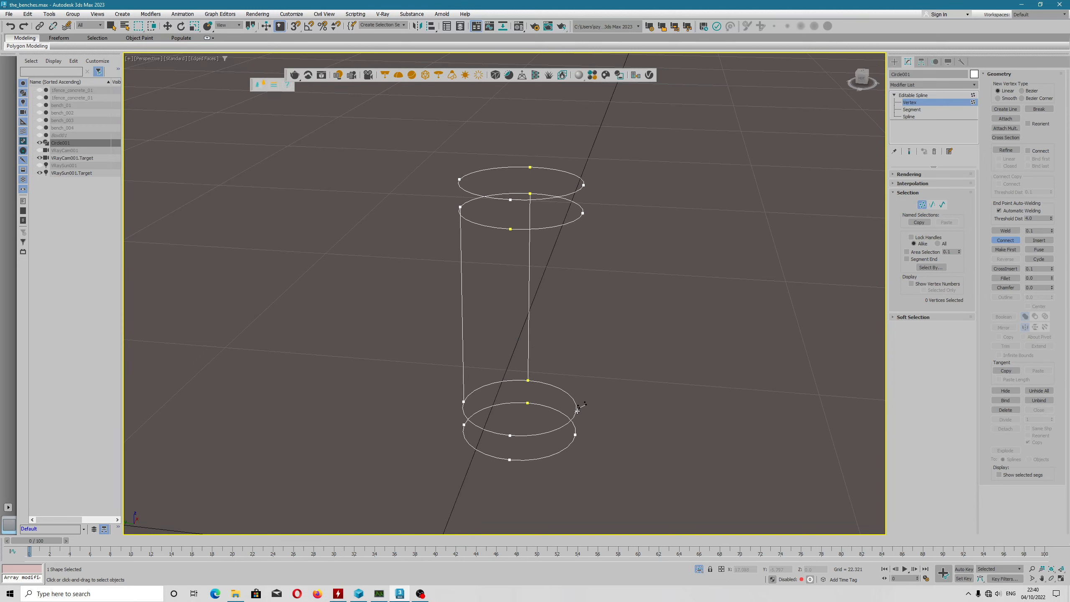
pyautogui.moveTo(576, 411); pyautogui.dragTo(583, 213)
pyautogui.hotkey('ctrl', 'z')
pyautogui.hotkey('ctrl', 'z')
pyautogui.hotkey('ctrl', 'z')
# Step: Connect the matching vertices of the two lowest circles with four short vertical lines
pyautogui.moveTo(493, 401)
pyautogui.keyDown('alt'); pyautogui.mouseDown(button='middle')
pyautogui.moveTo(484, 374)
pyautogui.moveTo(493, 396)
pyautogui.mouseUp(button='middle'); pyautogui.keyUp('alt')
pyautogui.moveTo(443, 402); pyautogui.dragTo(442, 376)
pyautogui.moveTo(534, 409); pyautogui.dragTo(520, 375)
pyautogui.moveTo(450, 411); pyautogui.dragTo(450, 383)
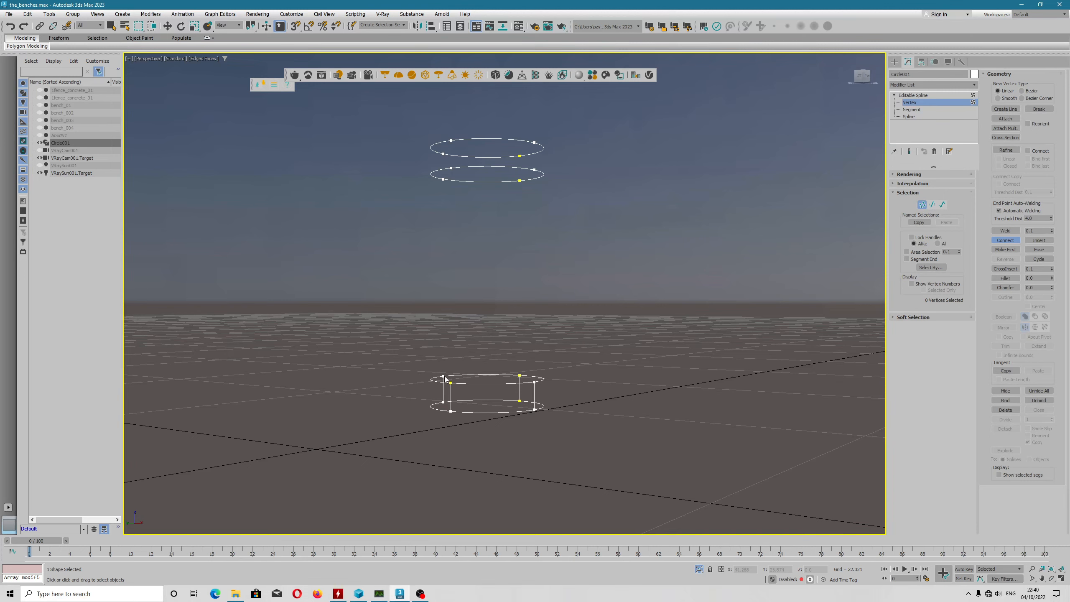
pyautogui.press('w')
# Step: Select all vertices of the stacked circles and break them
pyautogui.keyDown('alt'); pyautogui.moveTo(437, 355); pyautogui.dragTo(450, 207, button='middle'); pyautogui.keyUp('alt')
pyautogui.moveTo(438, 177); pyautogui.dragTo(605, 447)
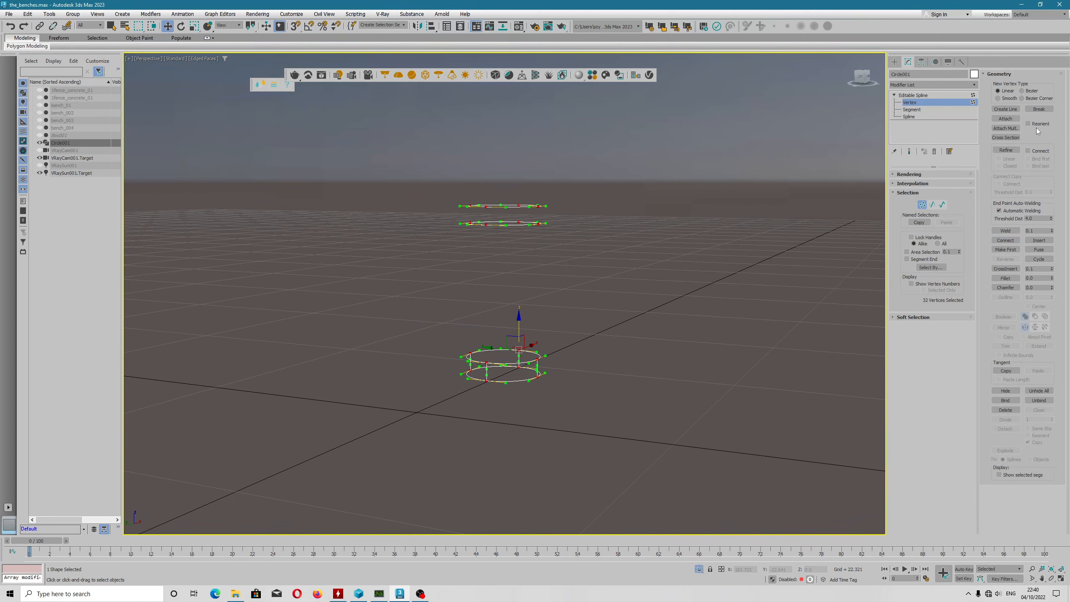
pyautogui.click(1038, 108)
# Step: Connect the matching vertices of the lower and upper circle pairs with four long vertical lines
pyautogui.scroll(3, 573, 321)
pyautogui.scroll(-2, 573, 321)
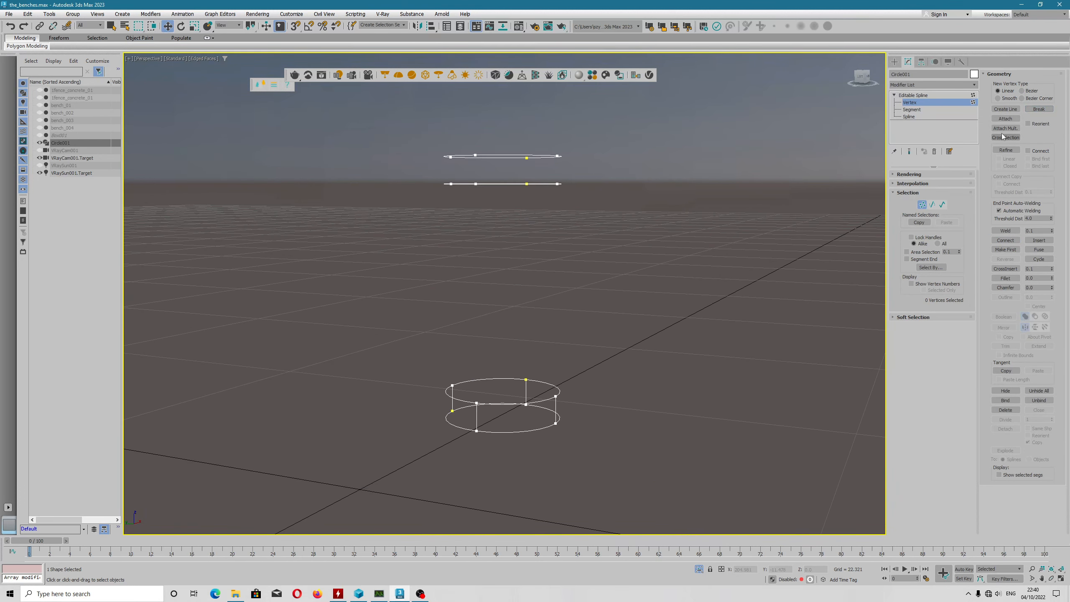
pyautogui.click(1005, 240)
pyautogui.keyDown('alt'); pyautogui.moveTo(457, 386); pyautogui.dragTo(452, 391, button='middle'); pyautogui.keyUp('alt')
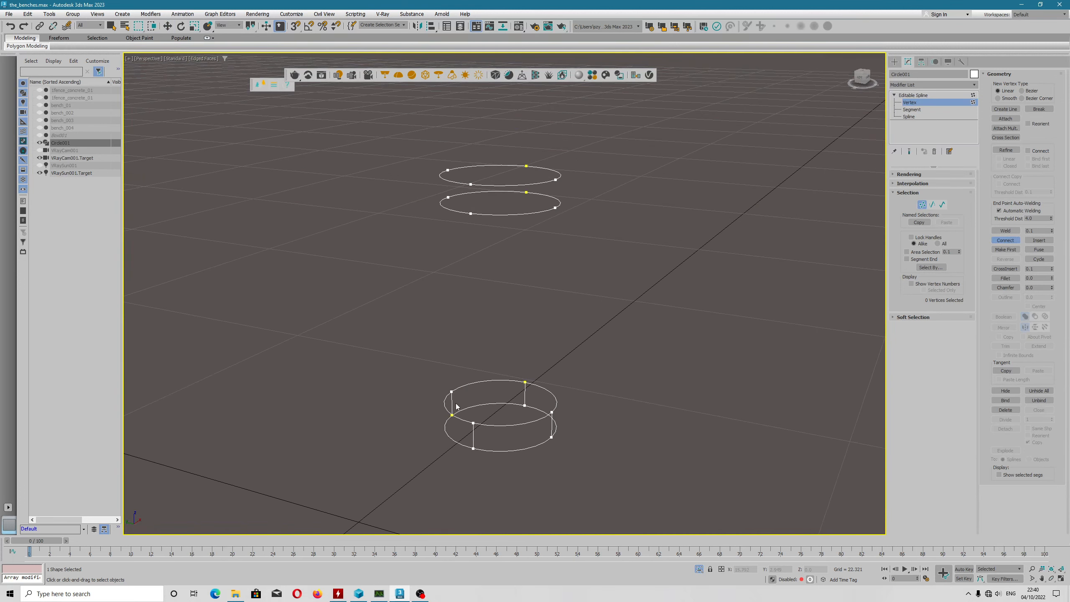
pyautogui.moveTo(452, 391); pyautogui.dragTo(448, 197)
pyautogui.moveTo(555, 409); pyautogui.dragTo(557, 378)
pyautogui.moveTo(553, 221); pyautogui.dragTo(526, 193)
pyautogui.moveTo(473, 422); pyautogui.dragTo(471, 214)
pyautogui.press('w')
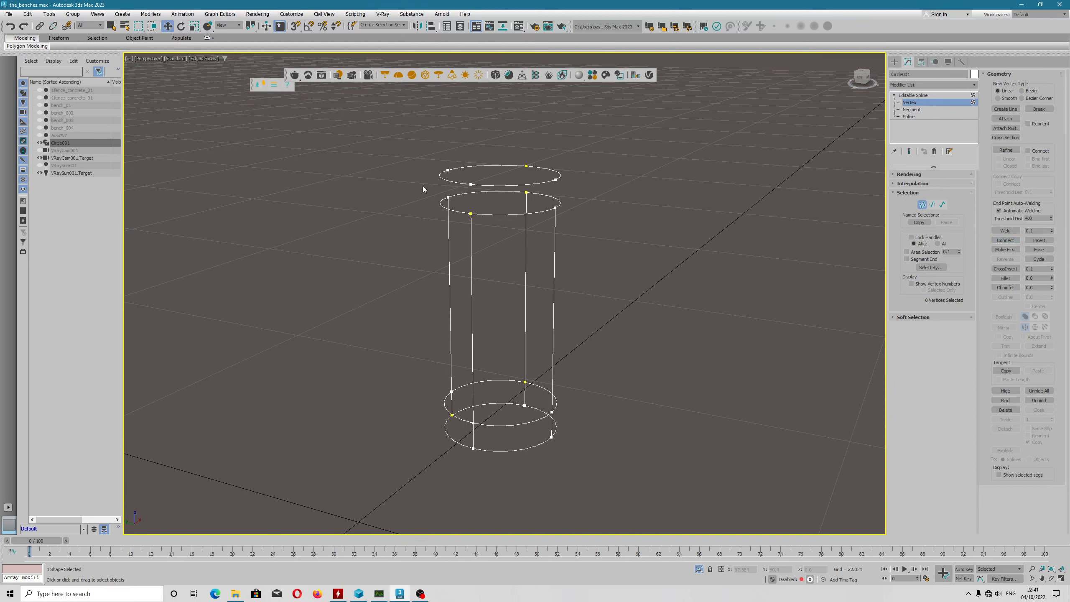
# Step: Break all vertices of the cage and connect the two uppermost circles' matching vertices with four short vertical lines
pyautogui.moveTo(386, 127); pyautogui.dragTo(687, 518)
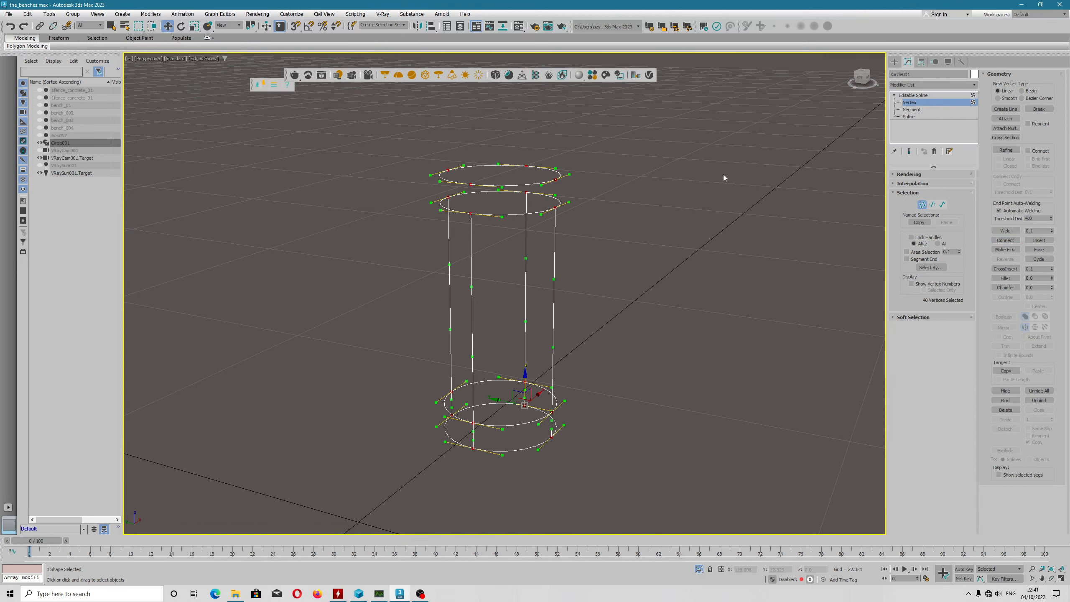
pyautogui.click(1039, 109)
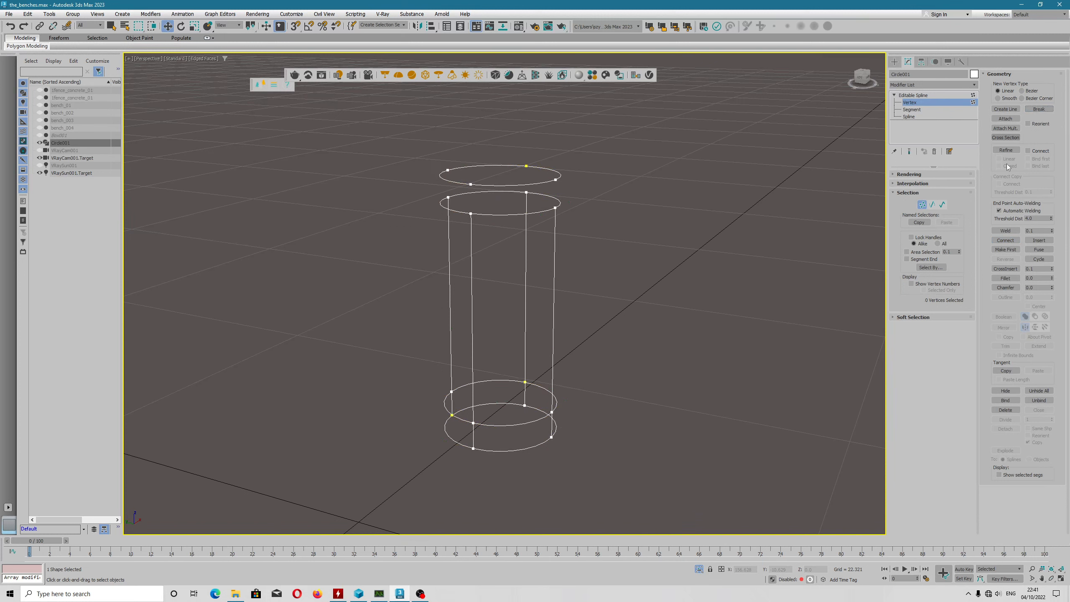
pyautogui.click(999, 241)
pyautogui.moveTo(447, 197); pyautogui.dragTo(447, 170)
pyautogui.moveTo(472, 213); pyautogui.dragTo(471, 185)
pyautogui.moveTo(554, 187); pyautogui.dragTo(526, 166)
pyautogui.rightClick(536, 262)
pyautogui.keyDown('alt'); pyautogui.moveTo(536, 262); pyautogui.dragTo(566, 263, button='middle'); pyautogui.keyUp('alt')
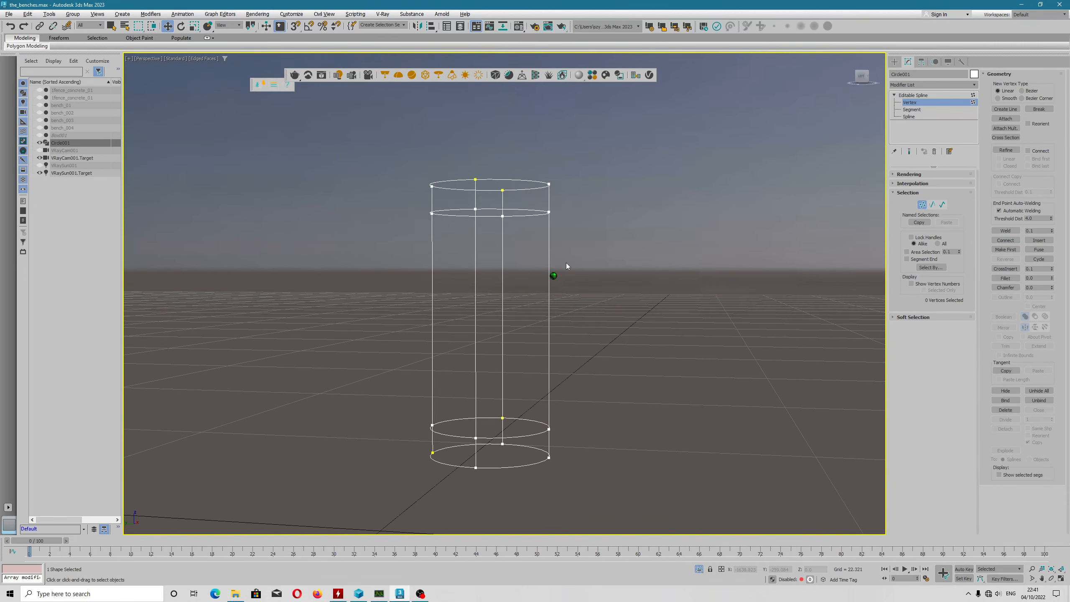
# Step: Switch to segment editing to select the four long vertical segments between the circle pairs
pyautogui.rightClick(580, 257)
pyautogui.click(804, 246)
pyautogui.click(913, 110)
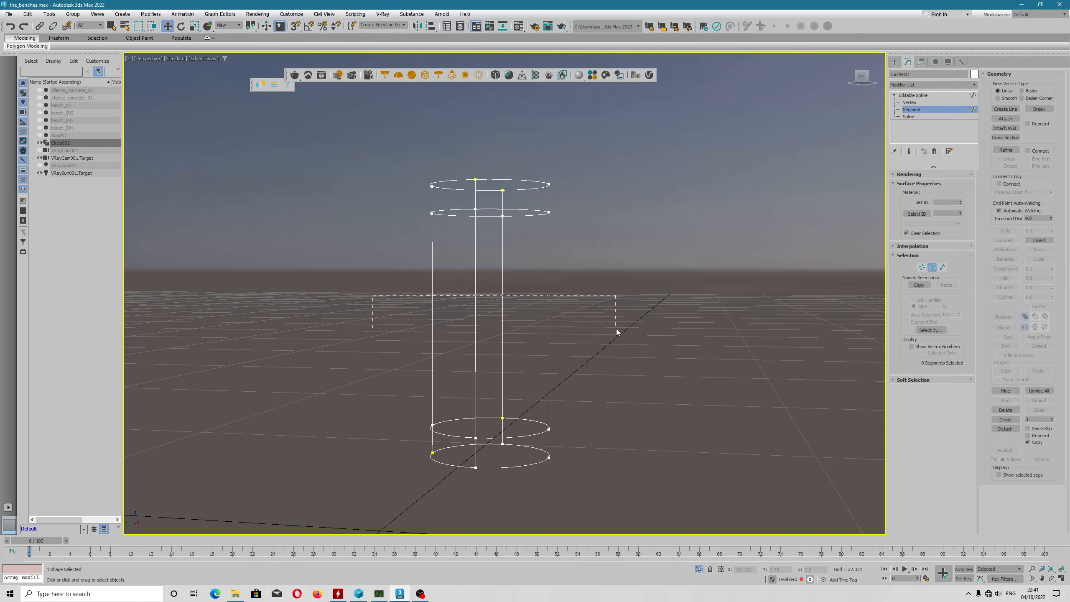
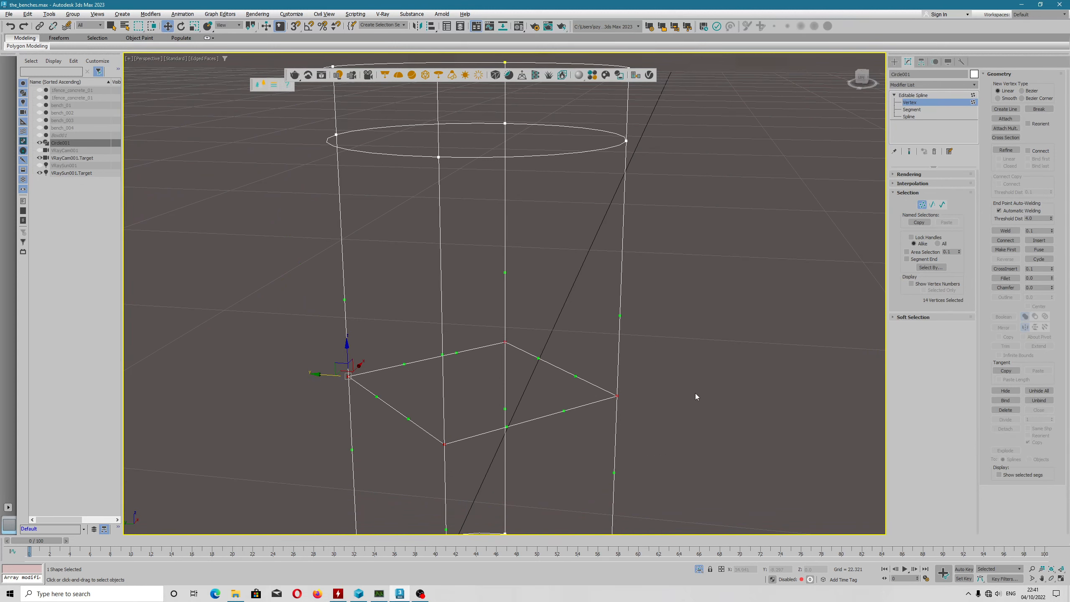
# Step: Set the transform center to the selection center and scale the mid-height square's vertices uniformly inward to about 41%
pyautogui.keyDown('alt'); pyautogui.moveTo(695, 393); pyautogui.dragTo(697, 377, button='middle'); pyautogui.keyUp('alt')
pyautogui.scroll(3, 433, 315)
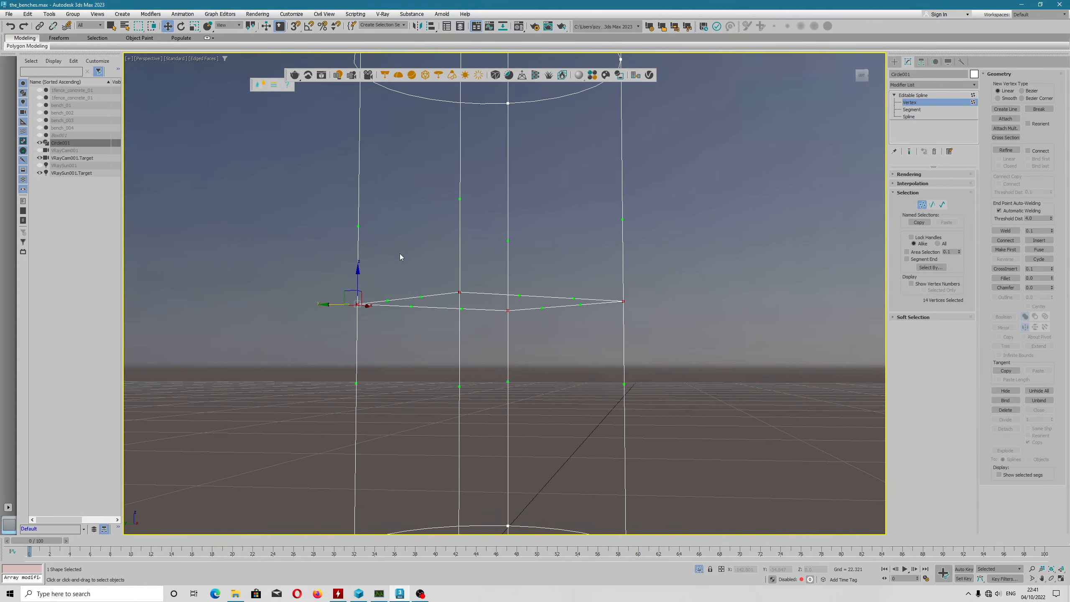
pyautogui.moveTo(250, 27)
pyautogui.mouseDown()
pyautogui.moveTo(254, 57)
pyautogui.moveTo(253, 40)
pyautogui.mouseUp()
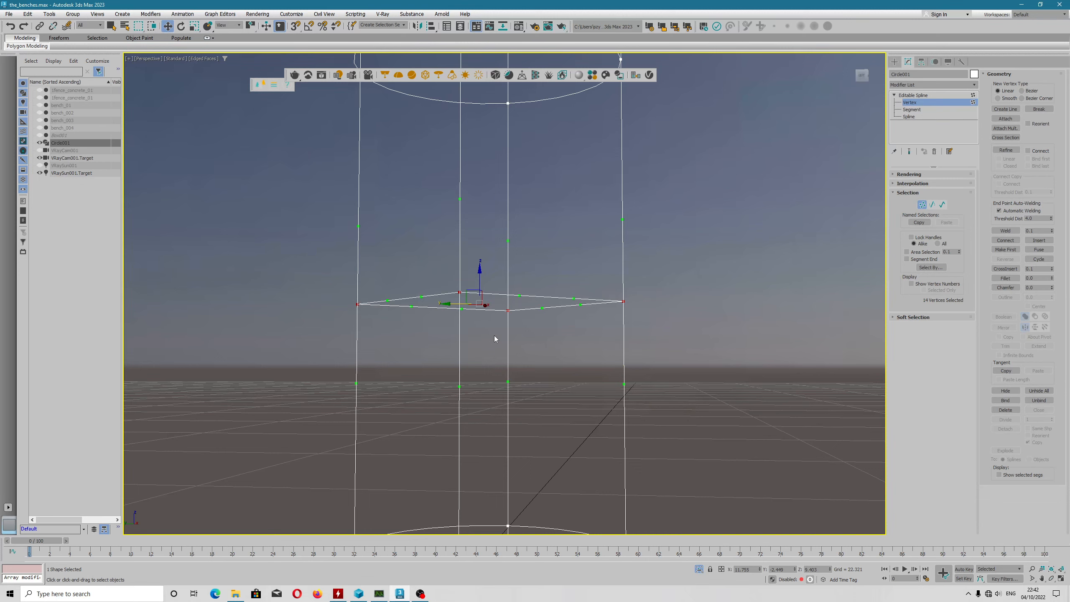
pyautogui.press('r')
pyautogui.moveTo(484, 314); pyautogui.dragTo(496, 373)
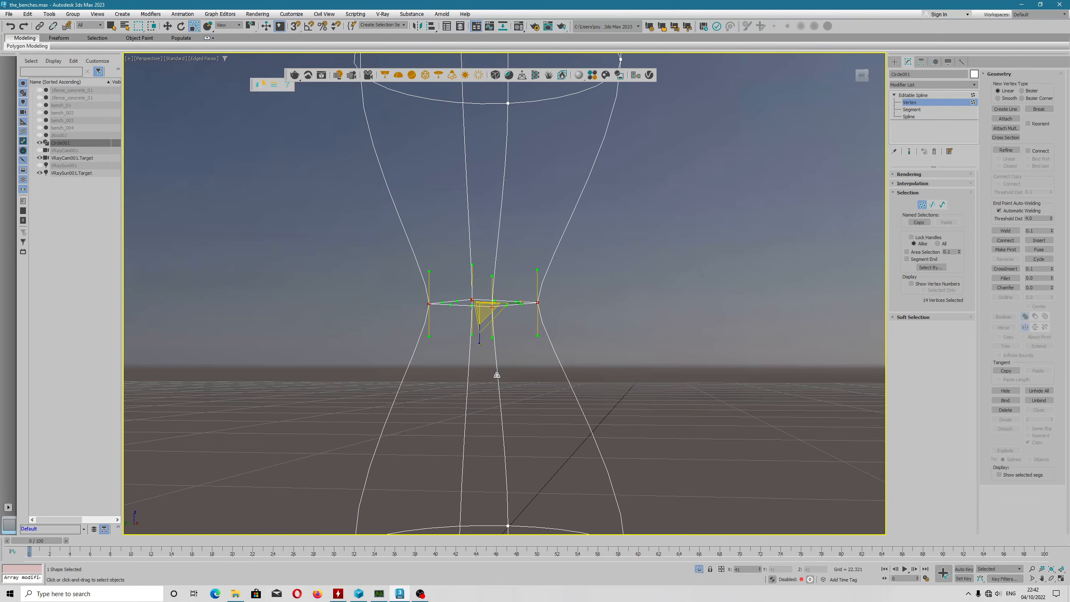
# Step: Stretch the mid-height vertices' tangent handles vertically by scaling along Z until they nearly reach the circle pairs, and deselect the vertices
pyautogui.scroll(-5, 515, 331)
pyautogui.keyDown('alt'); pyautogui.moveTo(549, 327); pyautogui.dragTo(548, 337, button='middle'); pyautogui.keyUp('alt')
pyautogui.scroll(5, 507, 295)
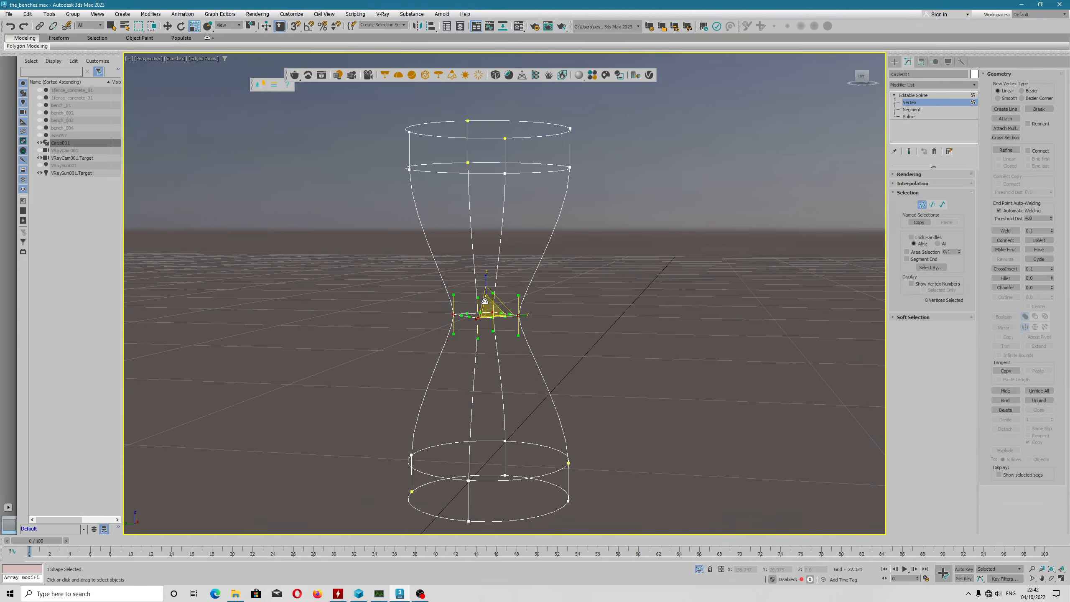
pyautogui.moveTo(486, 271); pyautogui.dragTo(461, 44)
pyautogui.moveTo(609, 265)
pyautogui.keyDown('alt'); pyautogui.mouseDown(button='middle')
pyautogui.moveTo(607, 278)
pyautogui.moveTo(610, 264)
pyautogui.mouseUp(button='middle'); pyautogui.keyUp('alt')
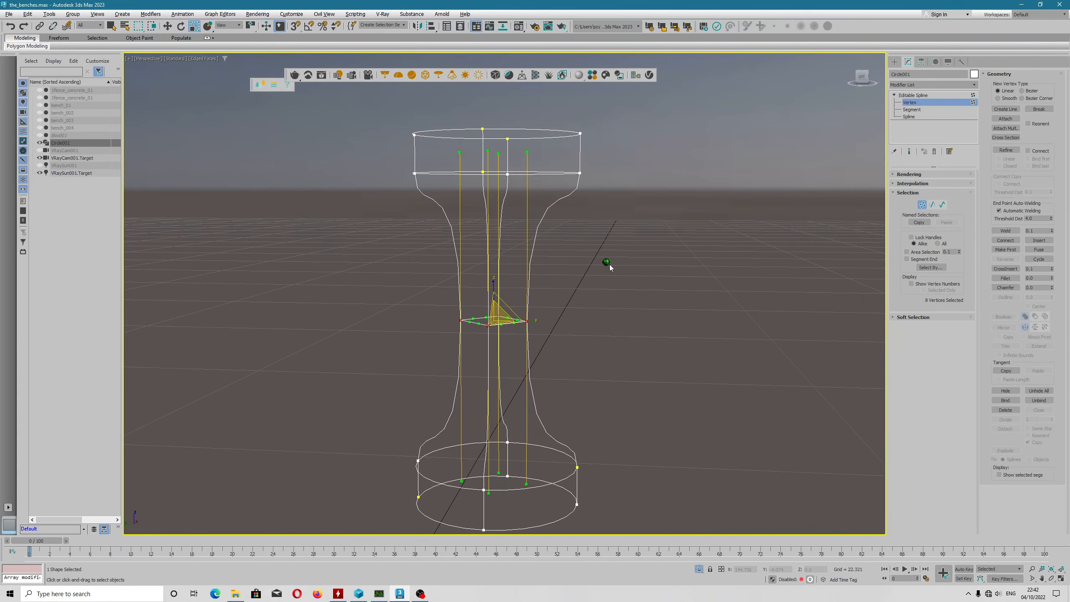
pyautogui.click(440, 244)
pyautogui.keyDown('alt'); pyautogui.moveTo(435, 265); pyautogui.dragTo(421, 263, button='middle'); pyautogui.keyUp('alt')
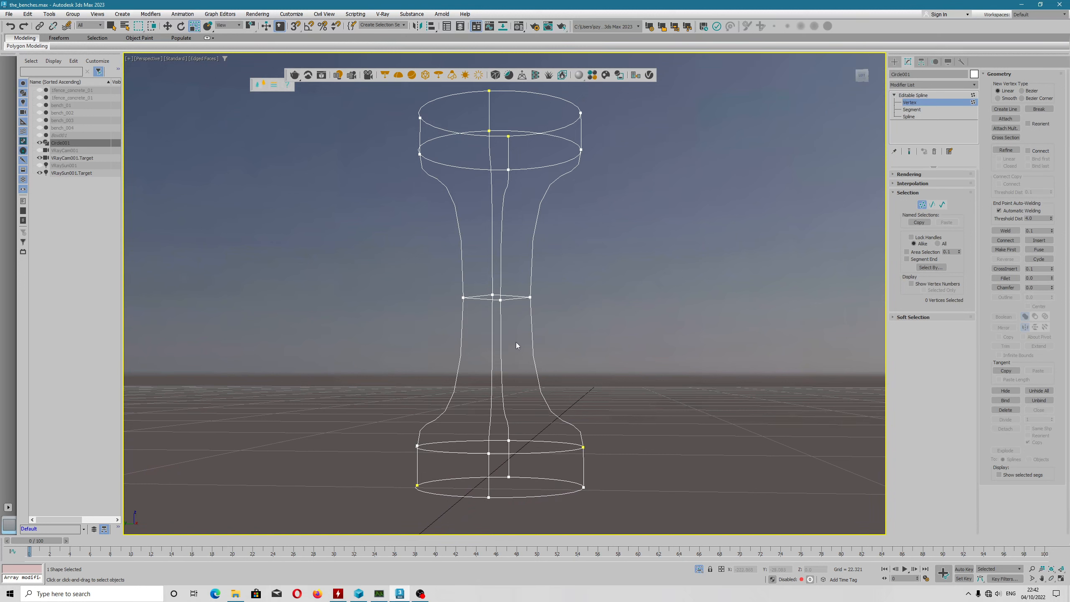
# Step: Divide the four long vertical segments below the narrow waist with a single new vertex each
pyautogui.click(912, 110)
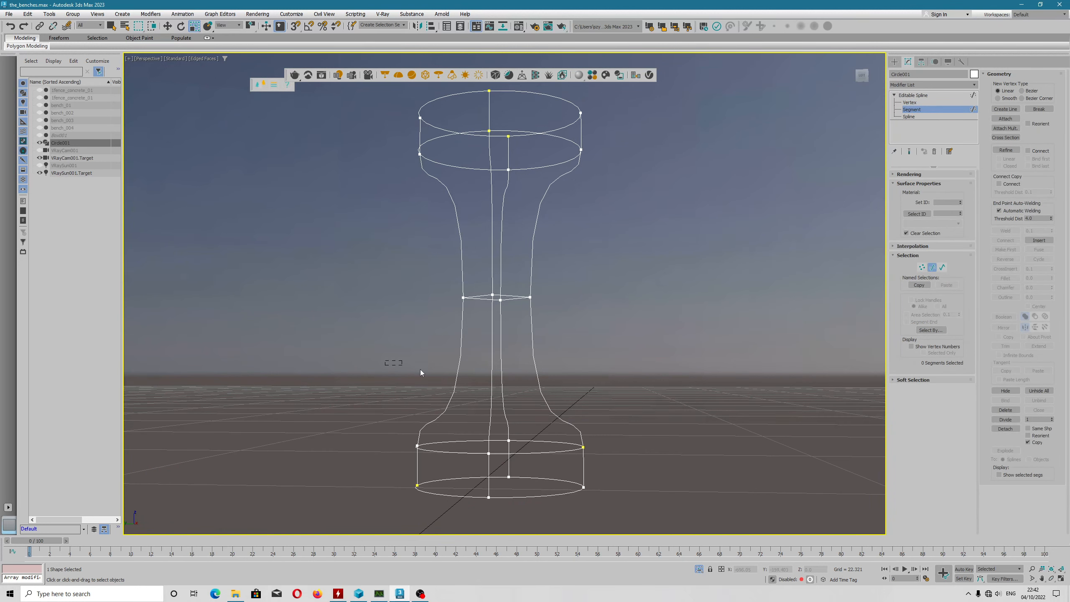
pyautogui.moveTo(420, 369); pyautogui.dragTo(619, 391)
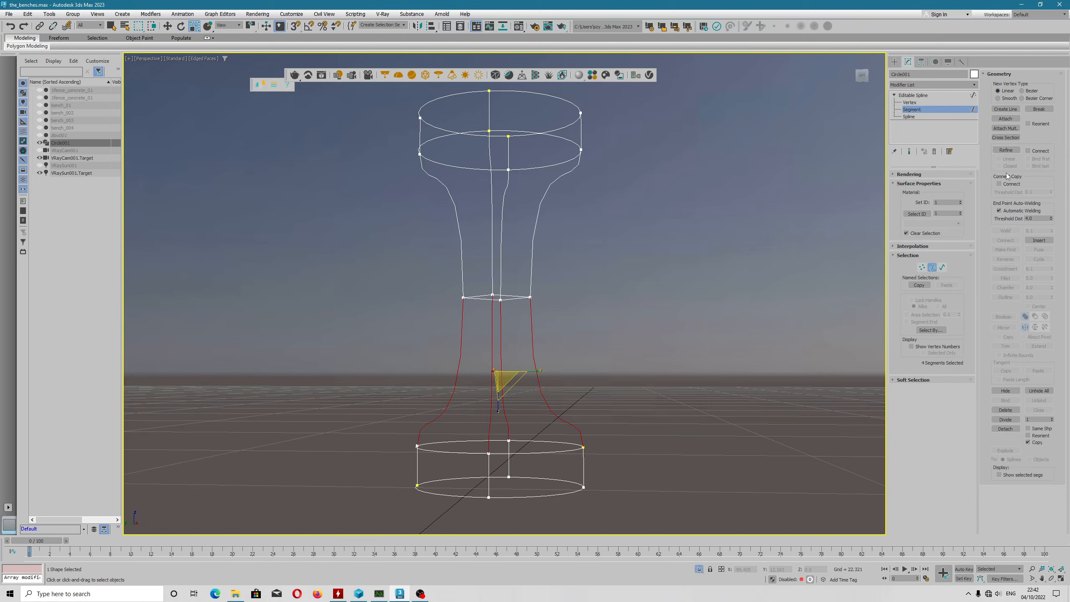
pyautogui.click(1007, 418)
pyautogui.keyDown('alt'); pyautogui.moveTo(668, 337); pyautogui.dragTo(666, 331, button='middle'); pyautogui.keyUp('alt')
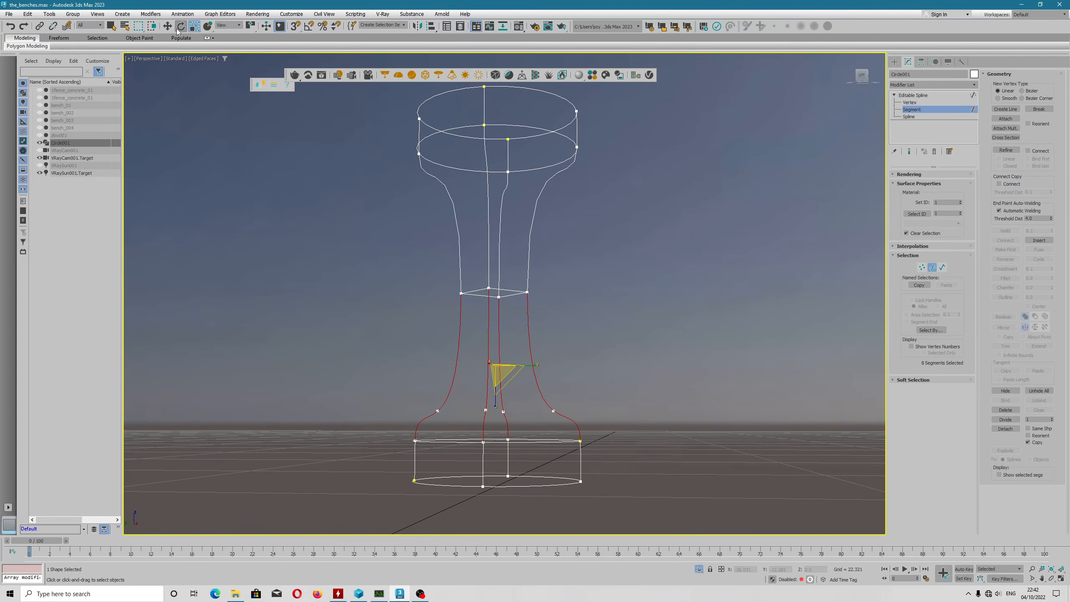
# Step: Save the current scene, and save it again under the new file name spline_modeling
pyautogui.click(8, 14)
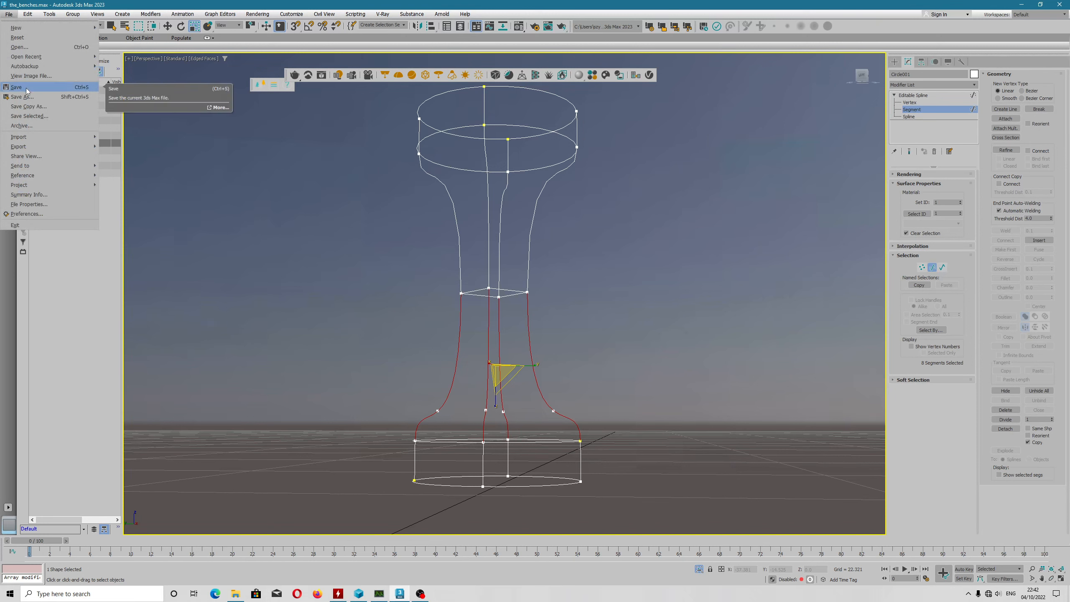
pyautogui.click(26, 88)
pyautogui.click(9, 15)
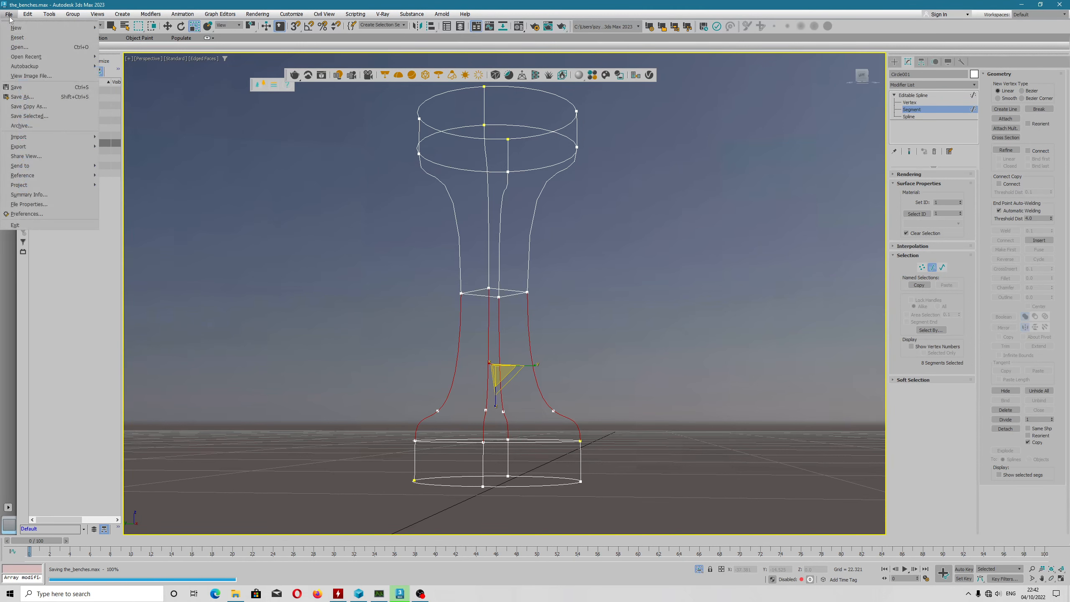
pyautogui.click(21, 97)
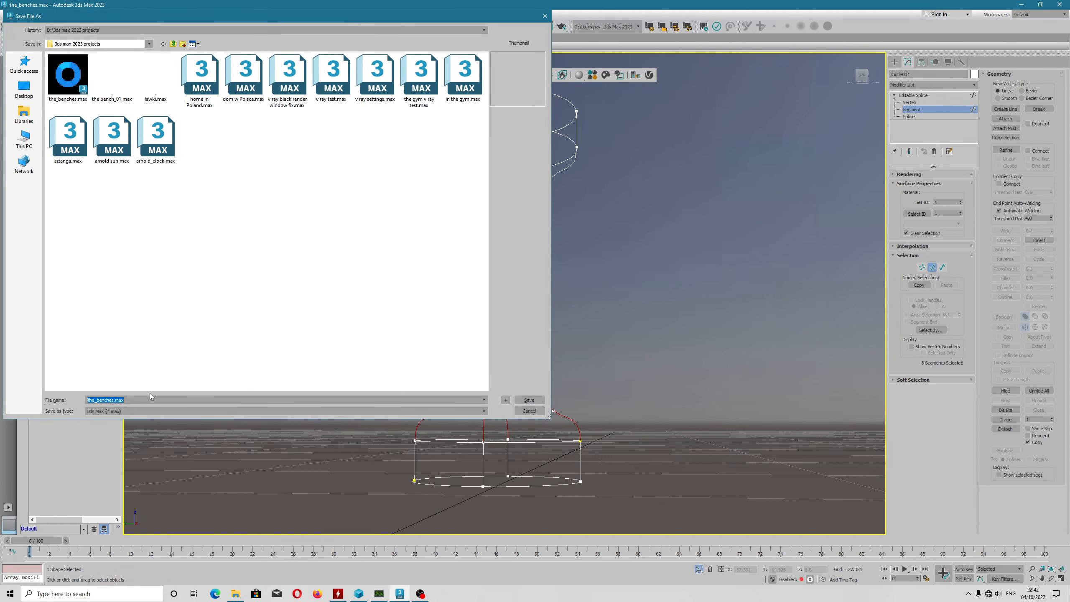
pyautogui.click(113, 401)
pyautogui.moveTo(113, 400); pyautogui.dragTo(61, 400)
pyautogui.write('spline_modeling')
pyautogui.click(528, 399)
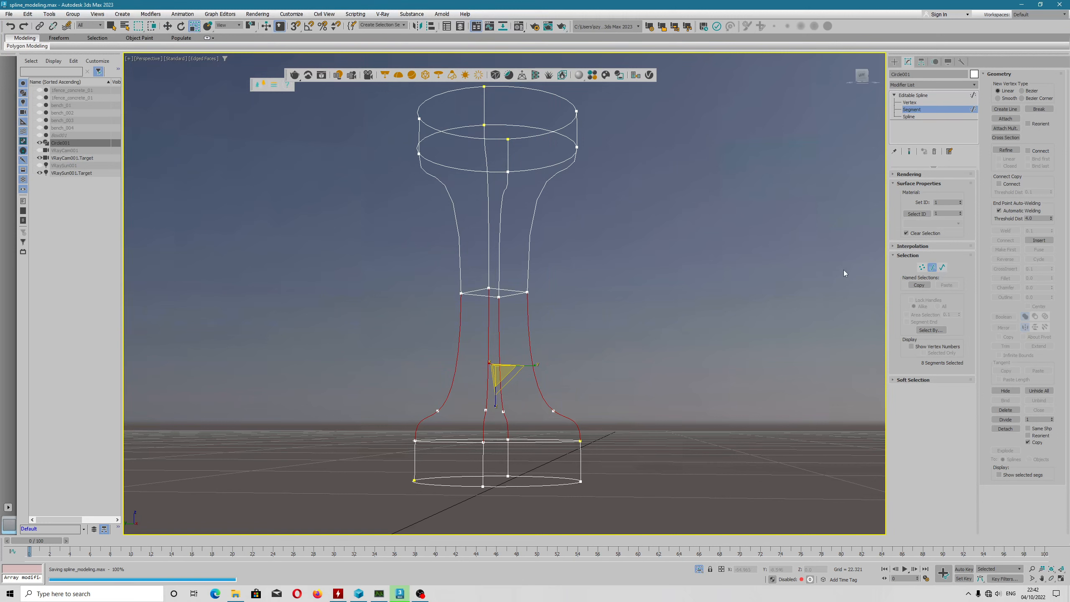
# Step: Select the four new vertices just above the base circles and break them
pyautogui.press('1')
pyautogui.click(823, 143)
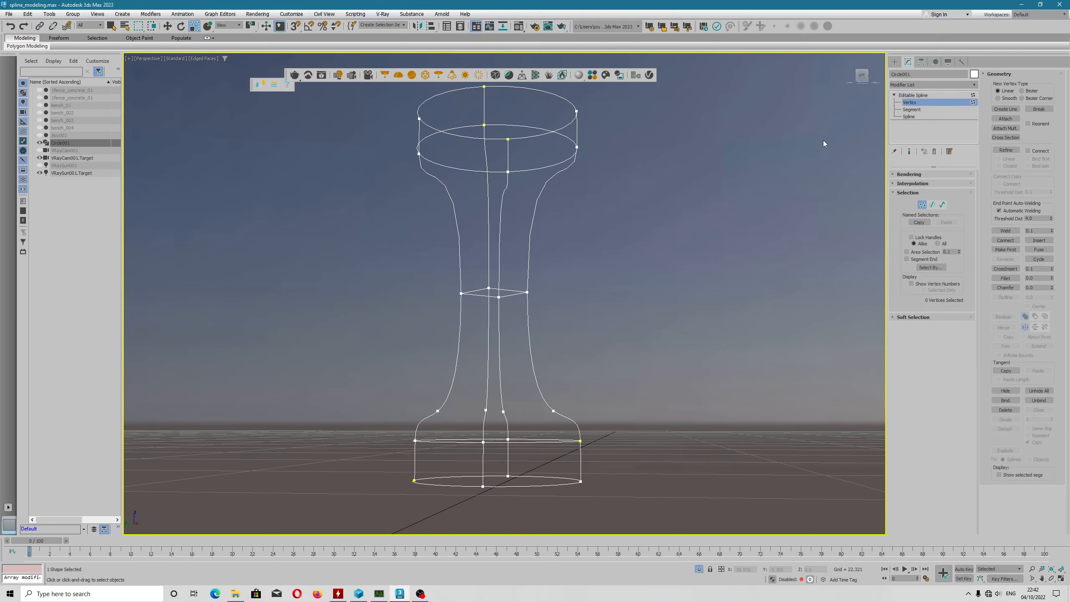
pyautogui.moveTo(560, 417); pyautogui.dragTo(579, 423)
pyautogui.click(1029, 110)
pyautogui.moveTo(506, 406)
pyautogui.keyDown('alt'); pyautogui.mouseDown(button='middle')
pyautogui.moveTo(504, 389)
pyautogui.moveTo(514, 388)
pyautogui.mouseUp(button='middle'); pyautogui.keyUp('alt')
pyautogui.scroll(4, 502, 396)
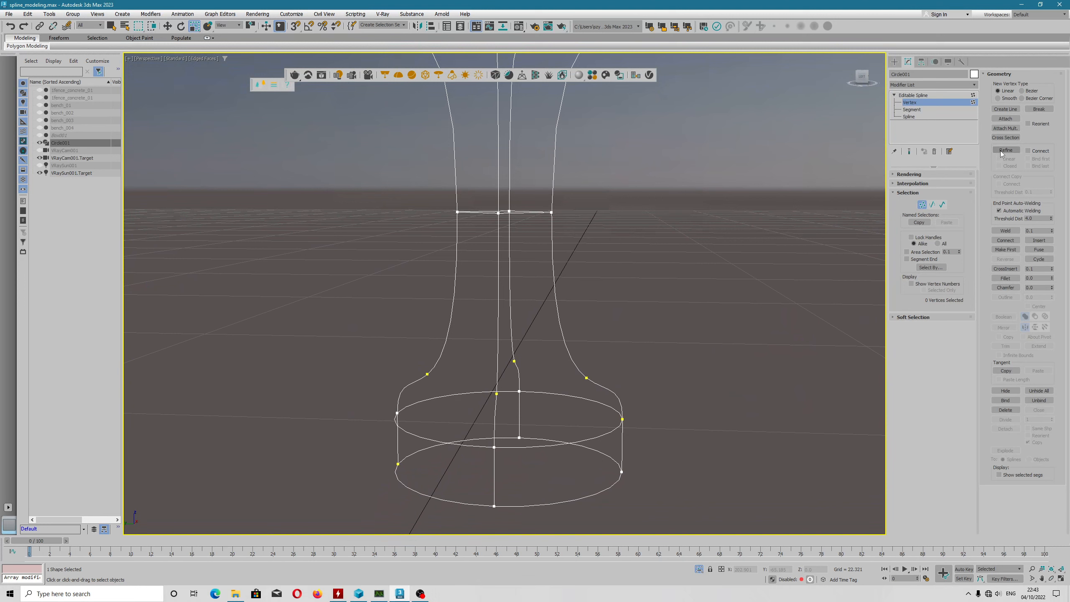
# Step: Connect the broken vertices above the base with three horizontal lines, forming three sides of a square
pyautogui.click(1007, 241)
pyautogui.moveTo(427, 373); pyautogui.dragTo(514, 361)
pyautogui.moveTo(588, 379); pyautogui.dragTo(427, 374)
pyautogui.rightClick(609, 376)
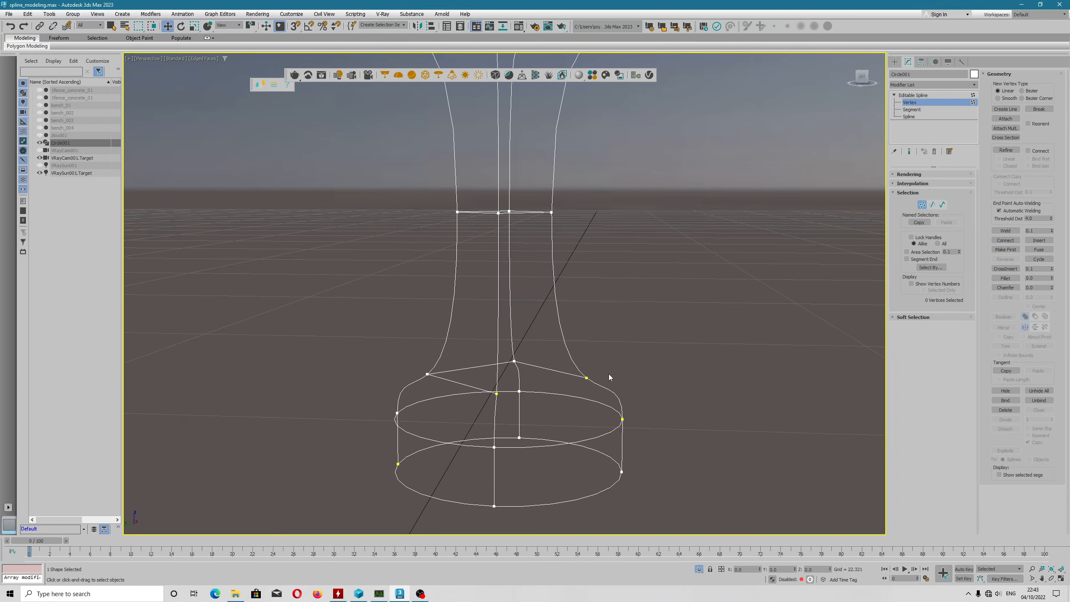
pyautogui.keyDown('alt'); pyautogui.moveTo(609, 375); pyautogui.dragTo(633, 377, button='middle'); pyautogui.keyUp('alt')
# Step: Break the vertices of the open square above the base and close it with a fourth connecting line
pyautogui.moveTo(645, 359); pyautogui.dragTo(436, 396)
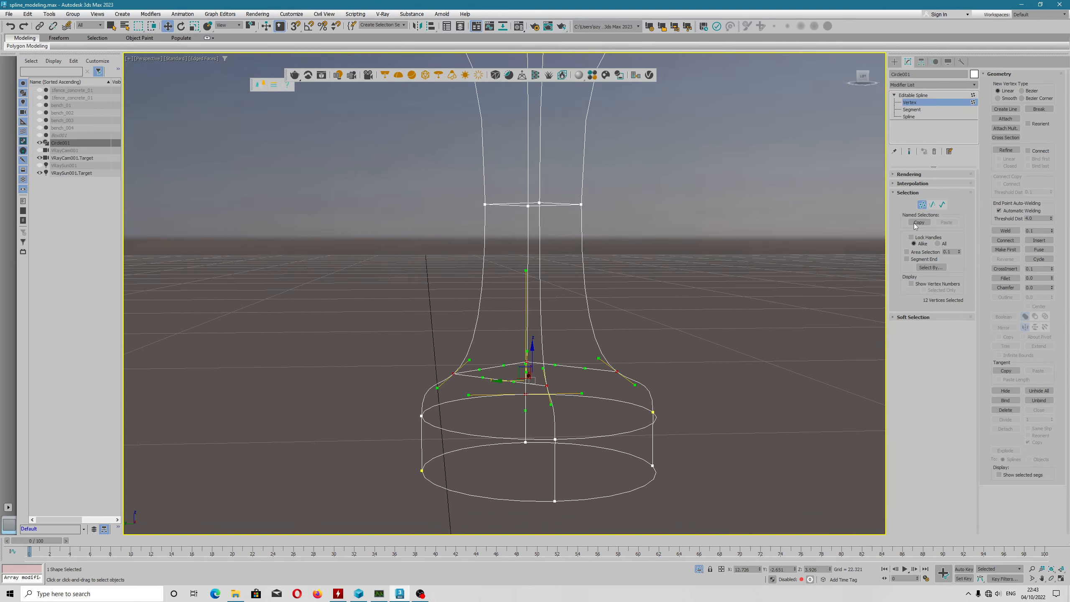
pyautogui.click(1039, 109)
pyautogui.click(656, 365)
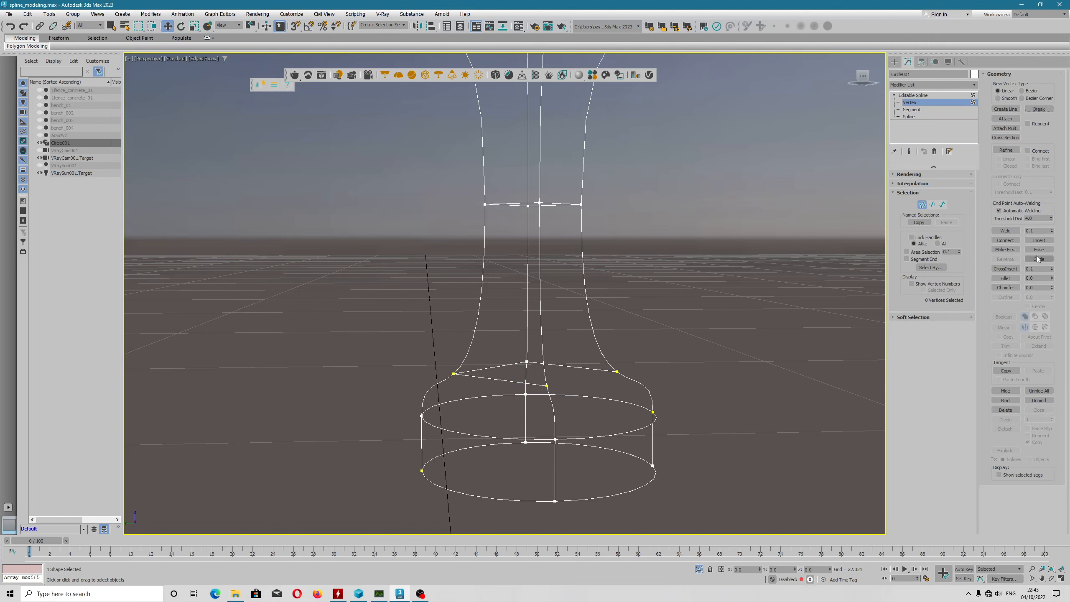
pyautogui.click(1006, 240)
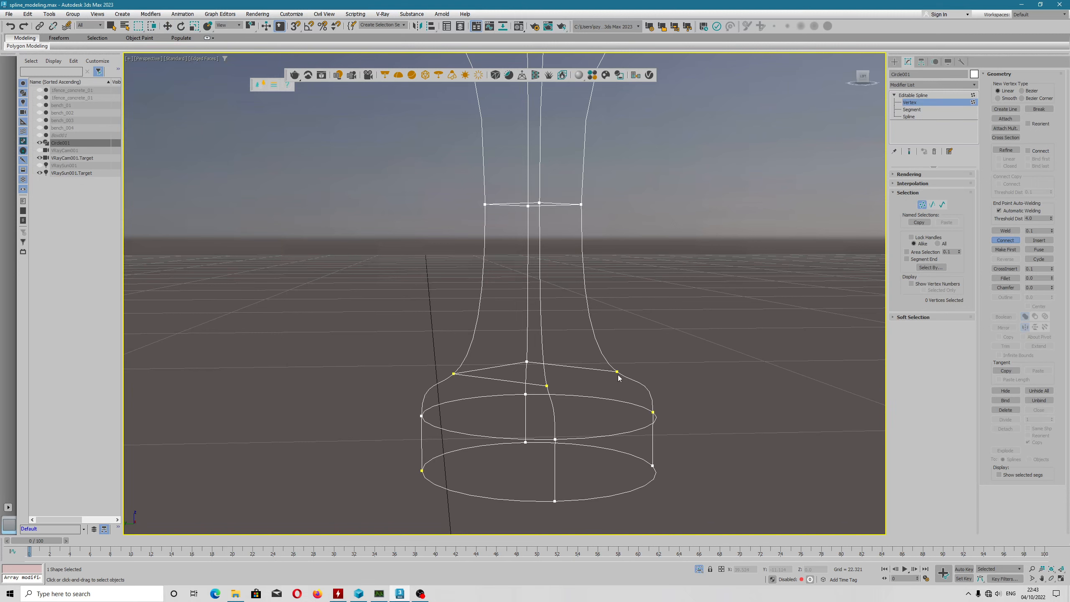
pyautogui.moveTo(551, 386); pyautogui.dragTo(547, 386)
pyautogui.press('w')
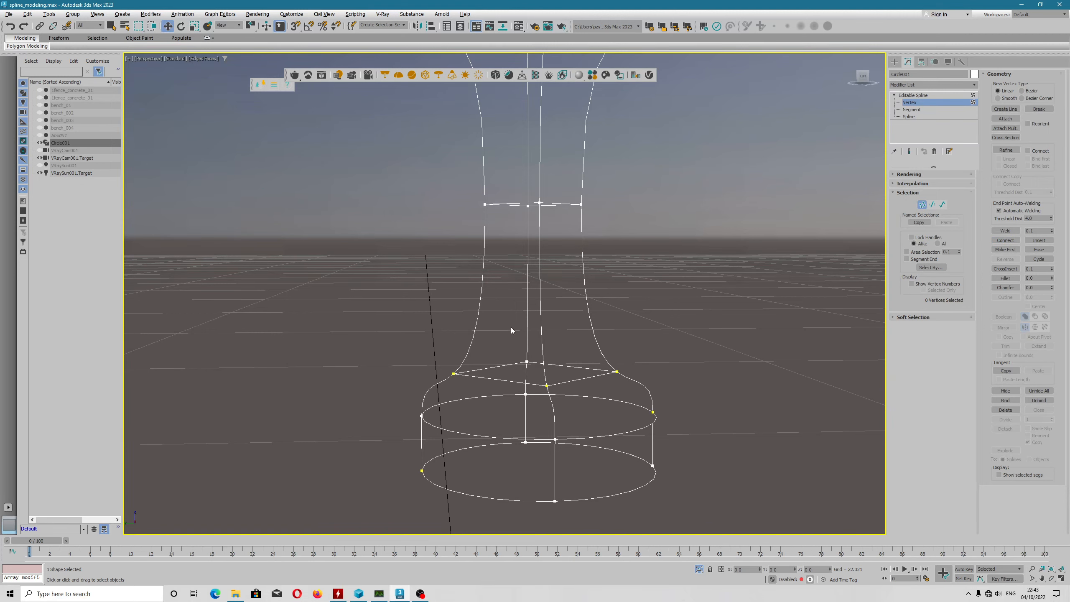
pyautogui.keyDown('alt'); pyautogui.moveTo(510, 328); pyautogui.dragTo(455, 333, button='middle'); pyautogui.keyUp('alt')
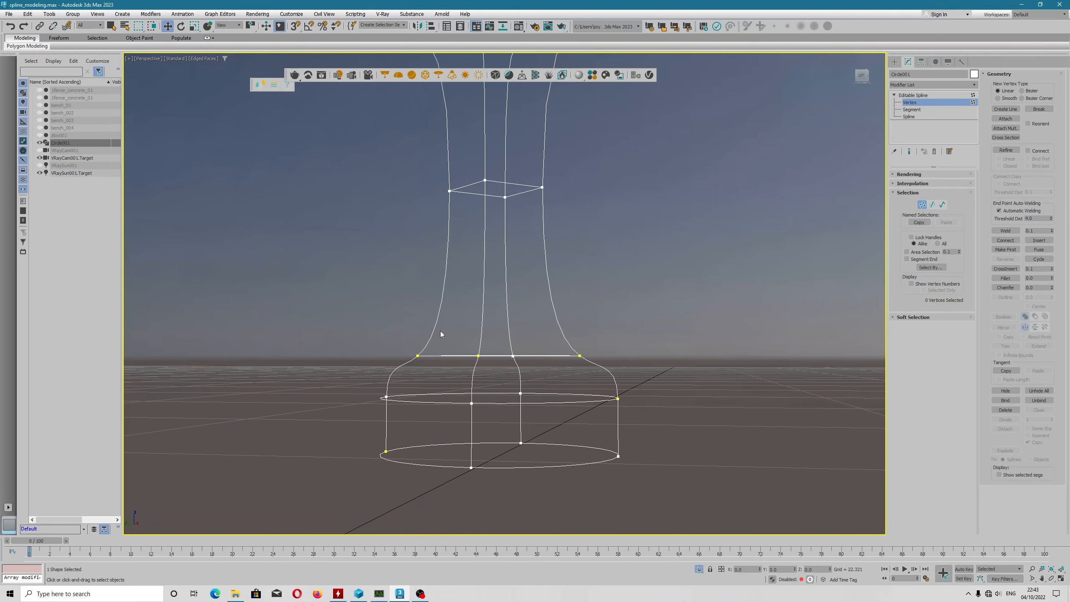
# Step: Scale the vertices of the square above the base inward to about 79% and move them slightly down
pyautogui.rightClick(440, 335)
pyautogui.moveTo(612, 361); pyautogui.dragTo(622, 370)
pyautogui.press('r')
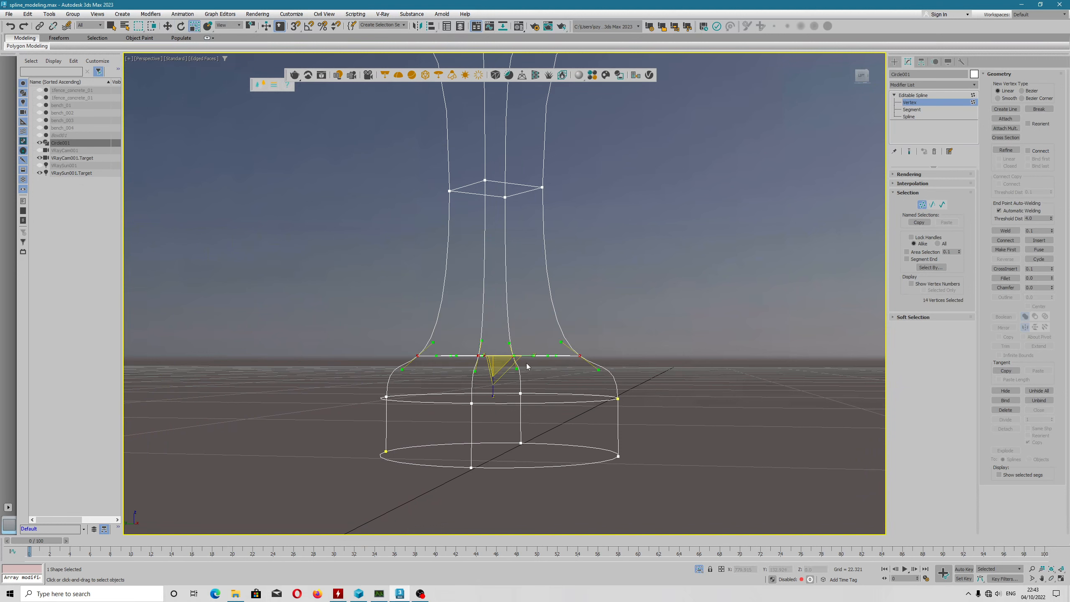
pyautogui.moveTo(497, 364); pyautogui.dragTo(502, 377)
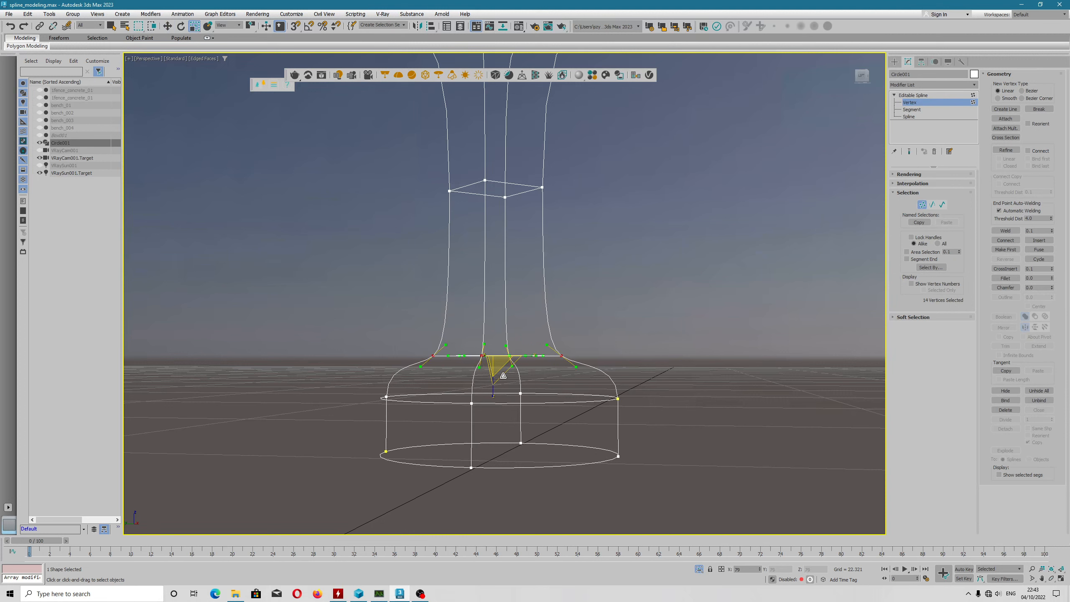
pyautogui.press('w')
pyautogui.moveTo(496, 333); pyautogui.dragTo(496, 345)
# Step: Return to whole-object level and apply a Surface modifier to the finished spline cage
pyautogui.keyDown('alt'); pyautogui.moveTo(647, 257); pyautogui.dragTo(640, 358, button='middle'); pyautogui.keyUp('alt')
pyautogui.click(920, 95)
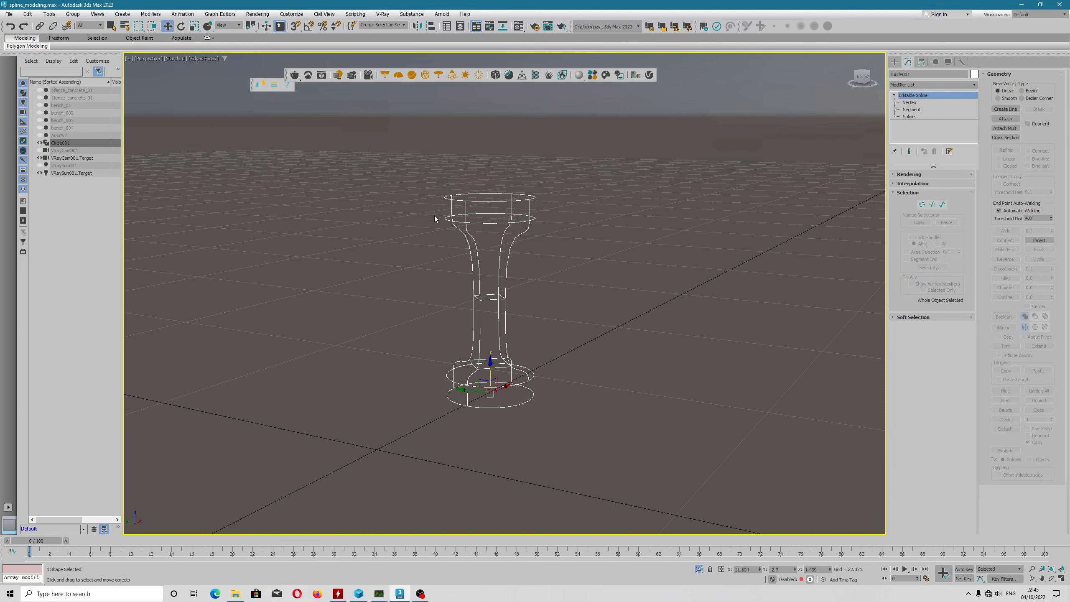
pyautogui.click(151, 14)
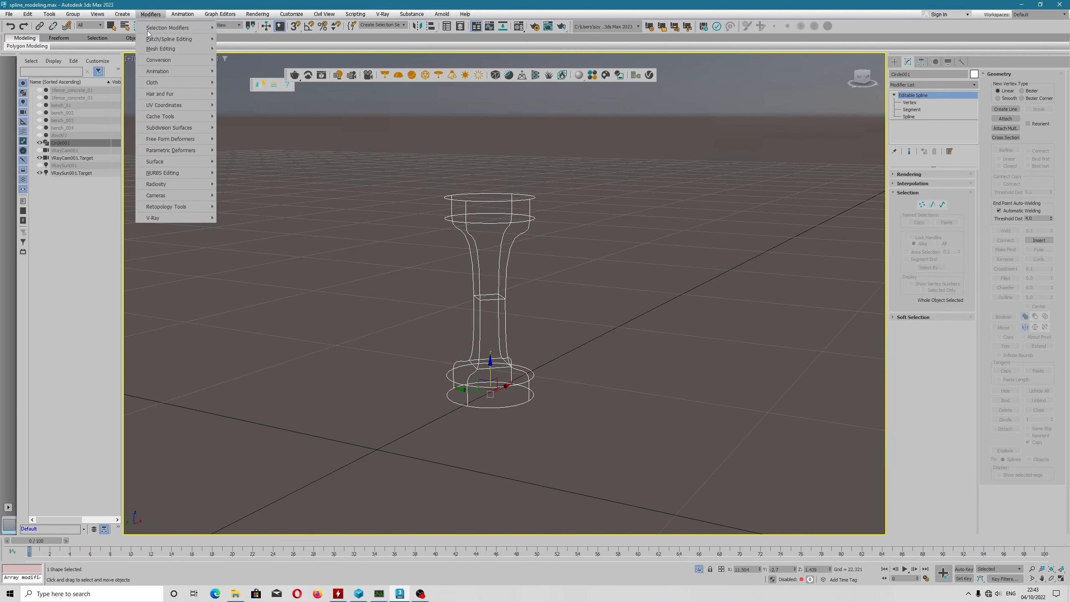
pyautogui.moveTo(167, 52)
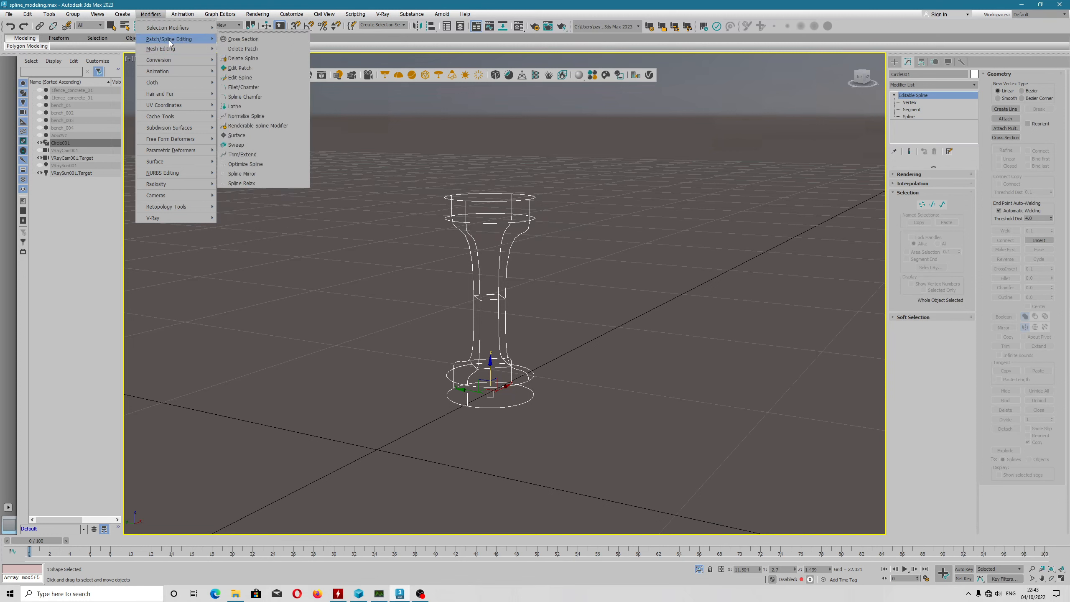
pyautogui.click(236, 135)
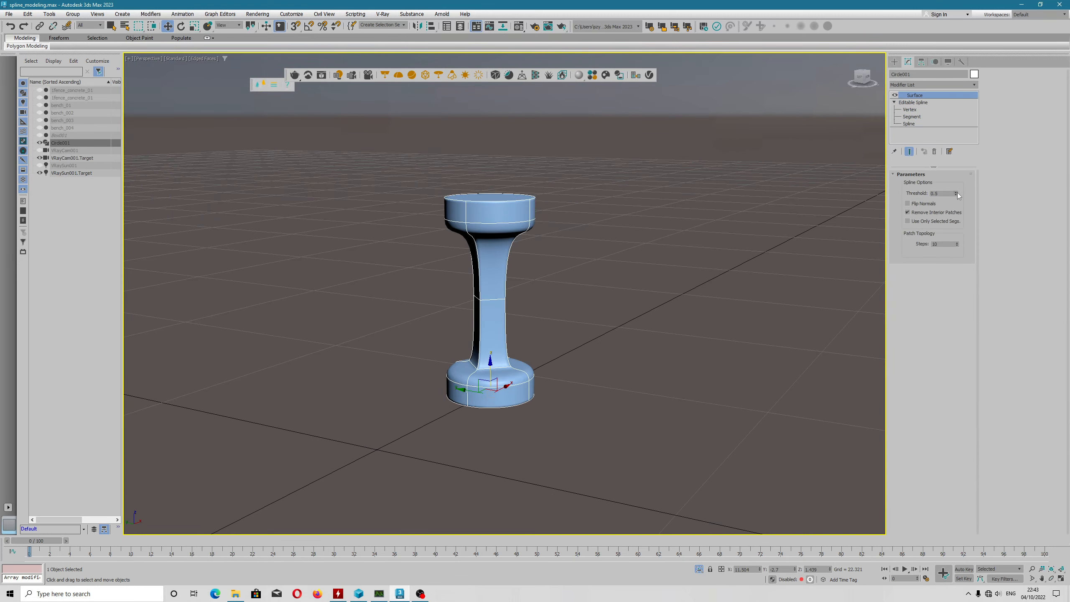
# Step: Set the Surface modifier's threshold to 0.0 and reduce its patch topology steps to 1
pyautogui.moveTo(957, 193); pyautogui.dragTo(954, 209)
pyautogui.click(957, 246)
pyautogui.click(957, 246)
pyautogui.scroll(5, 538, 254)
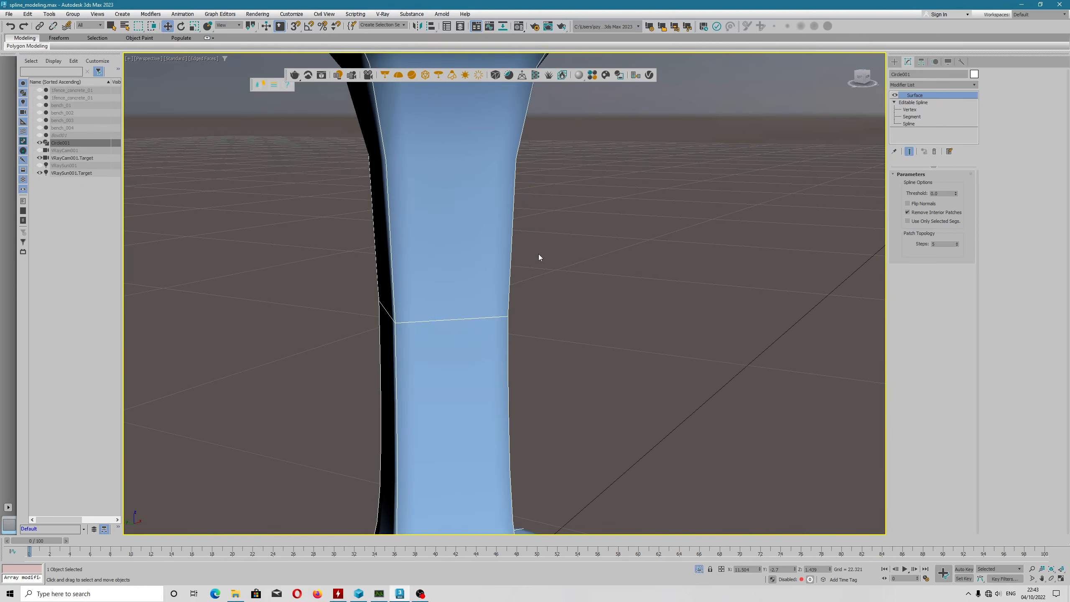
pyautogui.scroll(-3, 558, 215)
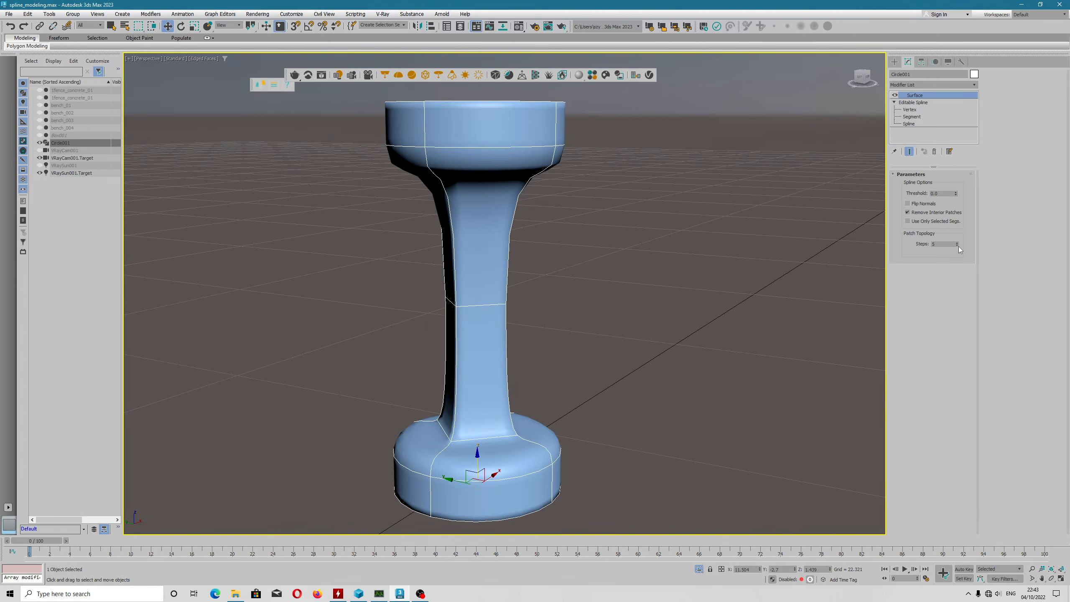
pyautogui.click(958, 246)
pyautogui.click(957, 246)
pyautogui.click(957, 246)
pyautogui.click(958, 246)
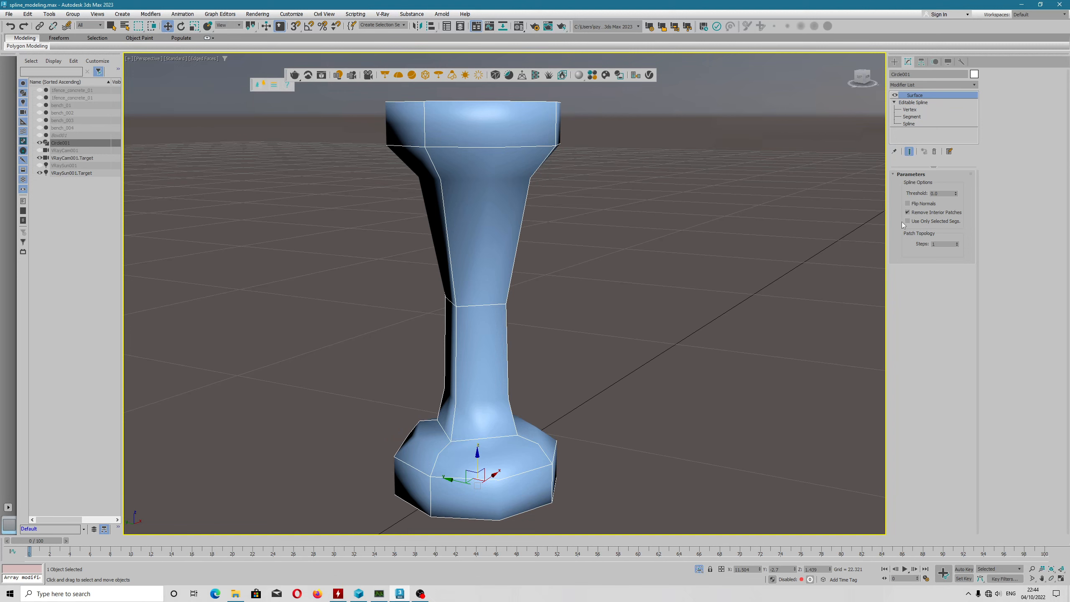
# Step: Try the surface with Flip Normals enabled and with Remove Interior Patches disabled, restoring both options
pyautogui.click(908, 213)
pyautogui.click(908, 213)
pyautogui.click(908, 204)
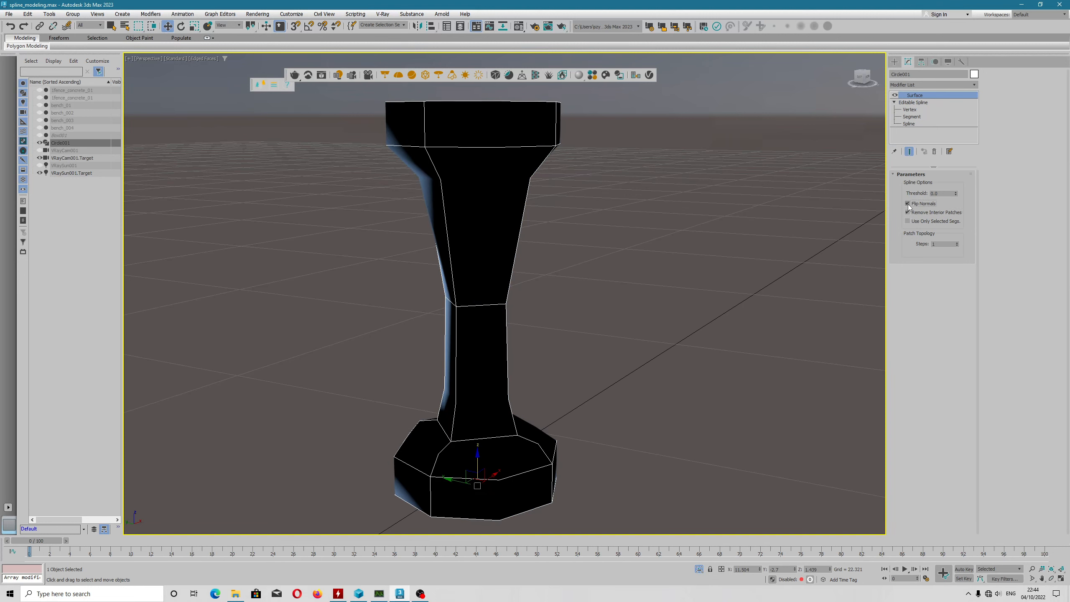
pyautogui.click(907, 204)
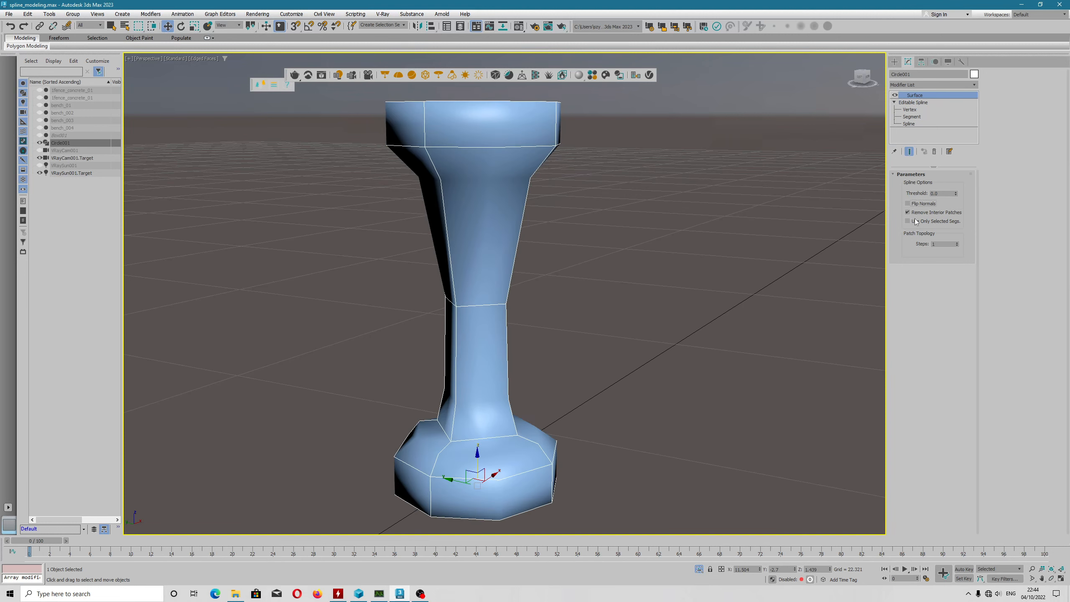
pyautogui.click(908, 212)
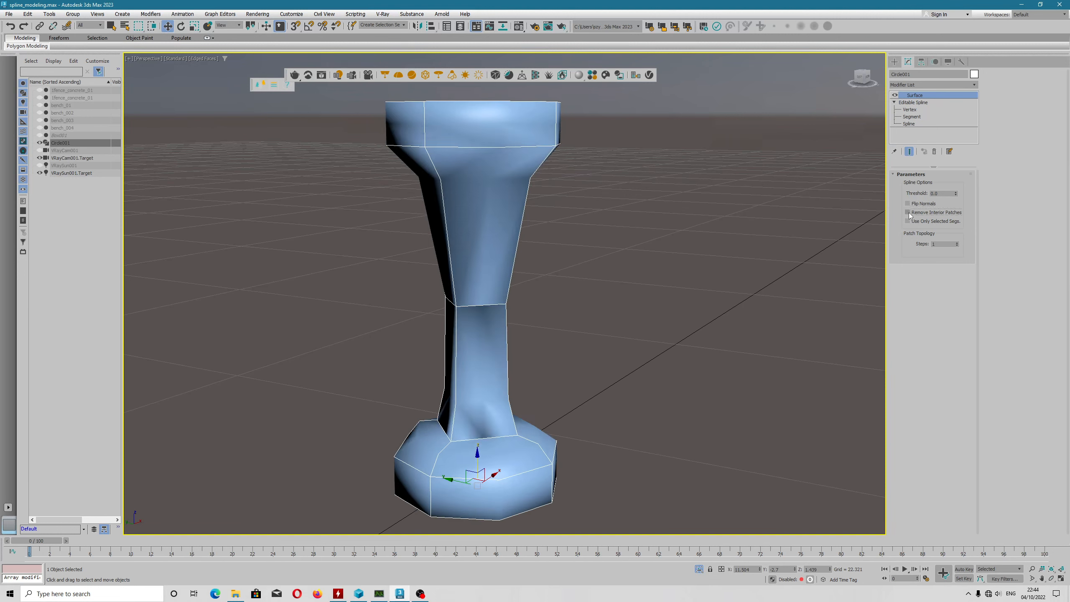
pyautogui.click(909, 212)
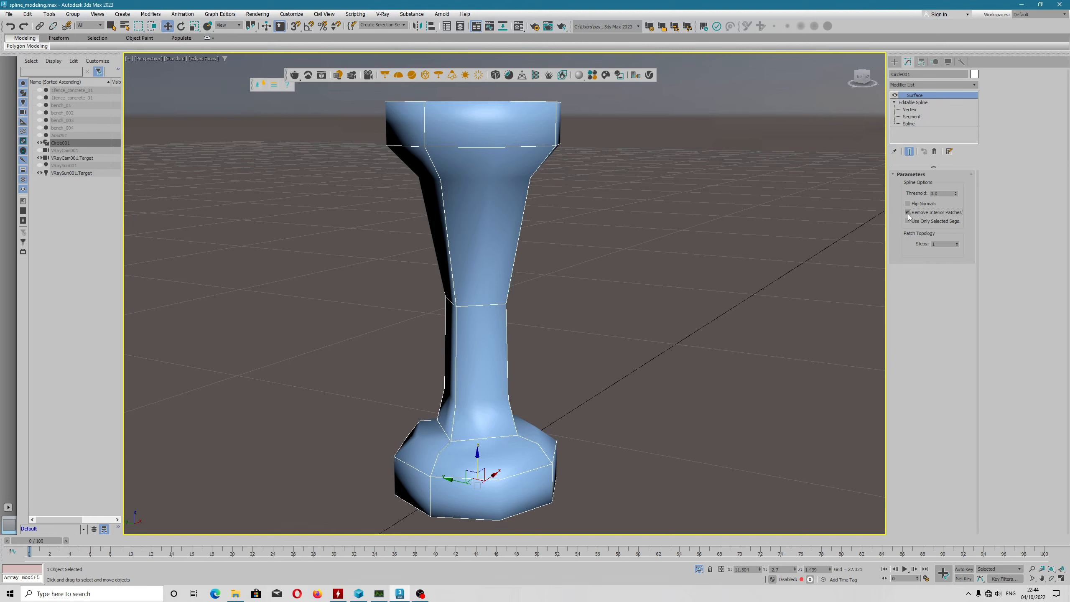
# Step: Set the patch topology steps to 4 and convert the object to an Editable Patch
pyautogui.click(958, 242)
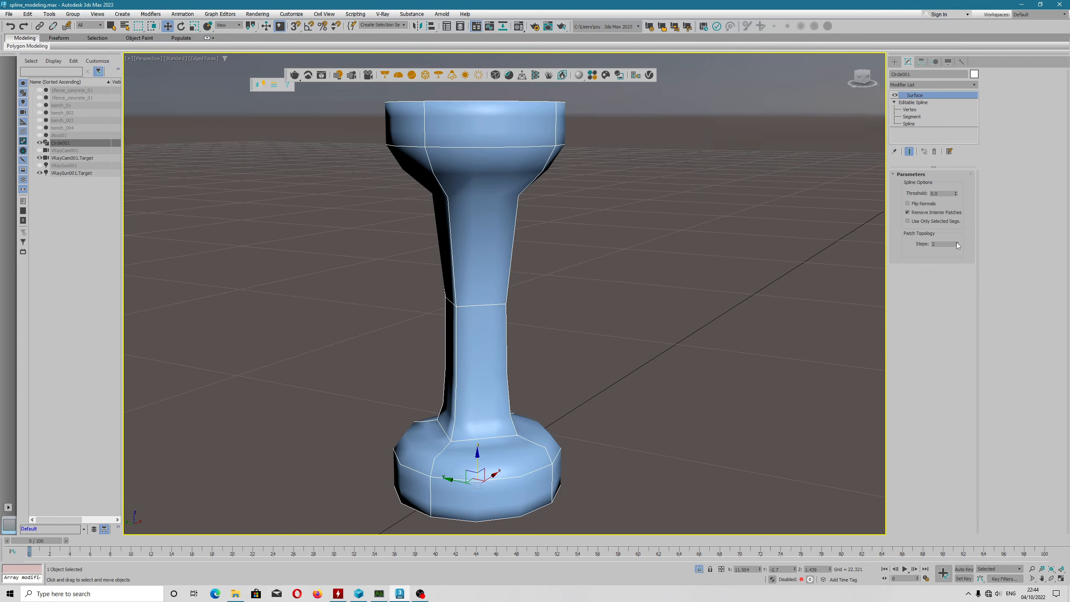
pyautogui.click(956, 242)
pyautogui.click(957, 242)
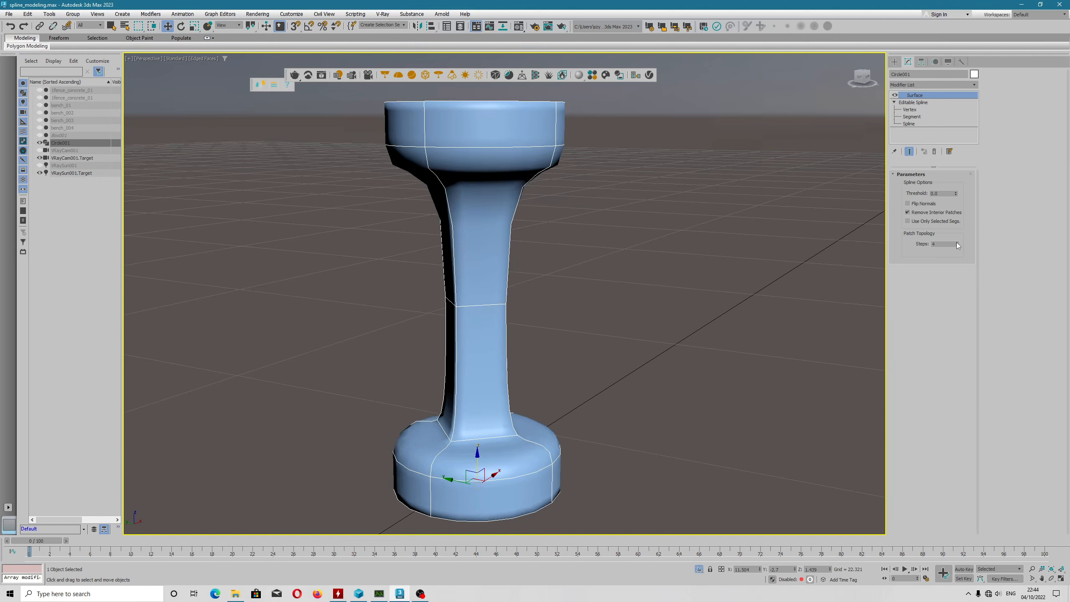
pyautogui.rightClick(478, 120)
pyautogui.moveTo(525, 232)
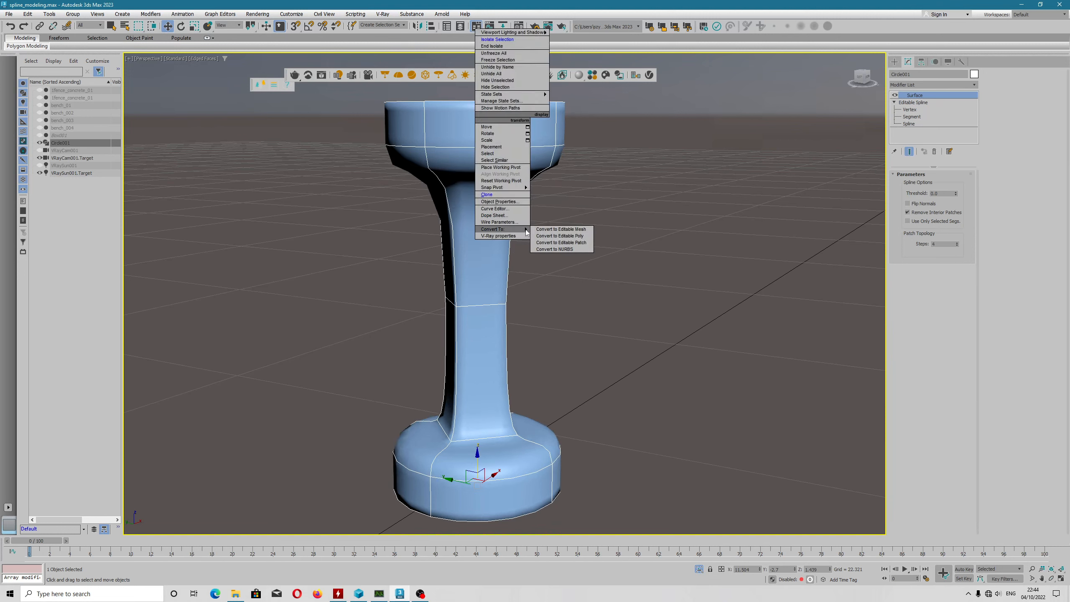
pyautogui.click(576, 246)
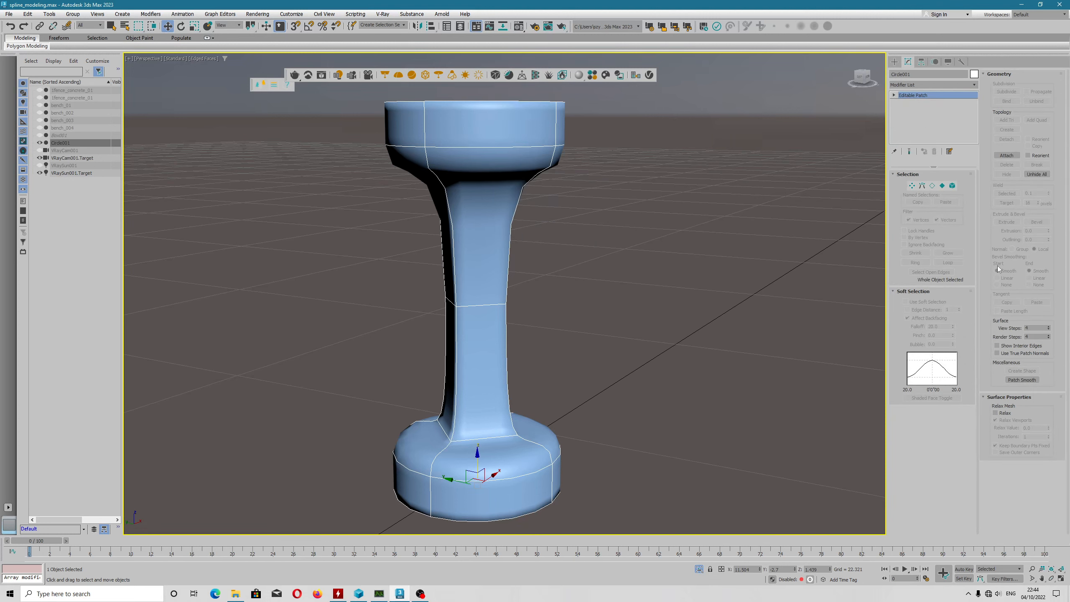
# Step: Try converting the object to Editable Poly to check its mesh, and undo the conversion
pyautogui.rightClick(489, 198)
pyautogui.moveTo(512, 306)
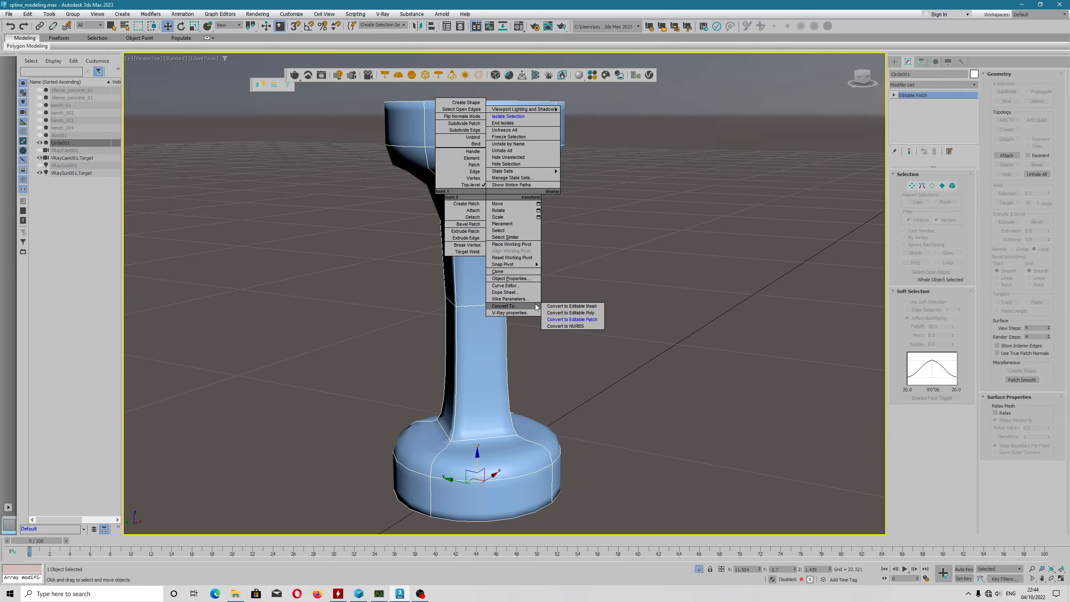
pyautogui.click(584, 313)
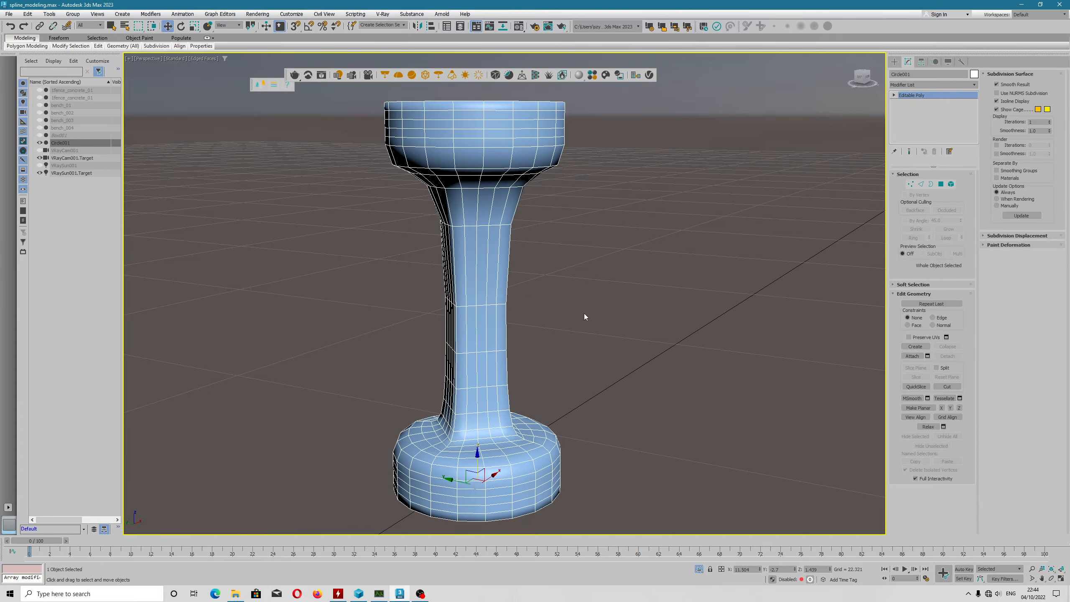
pyautogui.moveTo(467, 240)
pyautogui.keyDown('alt'); pyautogui.mouseDown(button='middle')
pyautogui.moveTo(470, 228)
pyautogui.moveTo(524, 227)
pyautogui.moveTo(480, 220)
pyautogui.mouseUp(button='middle'); pyautogui.keyUp('alt')
pyautogui.moveTo(529, 246)
pyautogui.keyDown('alt'); pyautogui.mouseDown(button='middle')
pyautogui.moveTo(494, 241)
pyautogui.moveTo(539, 253)
pyautogui.moveTo(445, 219)
pyautogui.moveTo(430, 235)
pyautogui.moveTo(547, 254)
pyautogui.moveTo(512, 244)
pyautogui.moveTo(511, 271)
pyautogui.mouseUp(button='middle'); pyautogui.keyUp('alt')
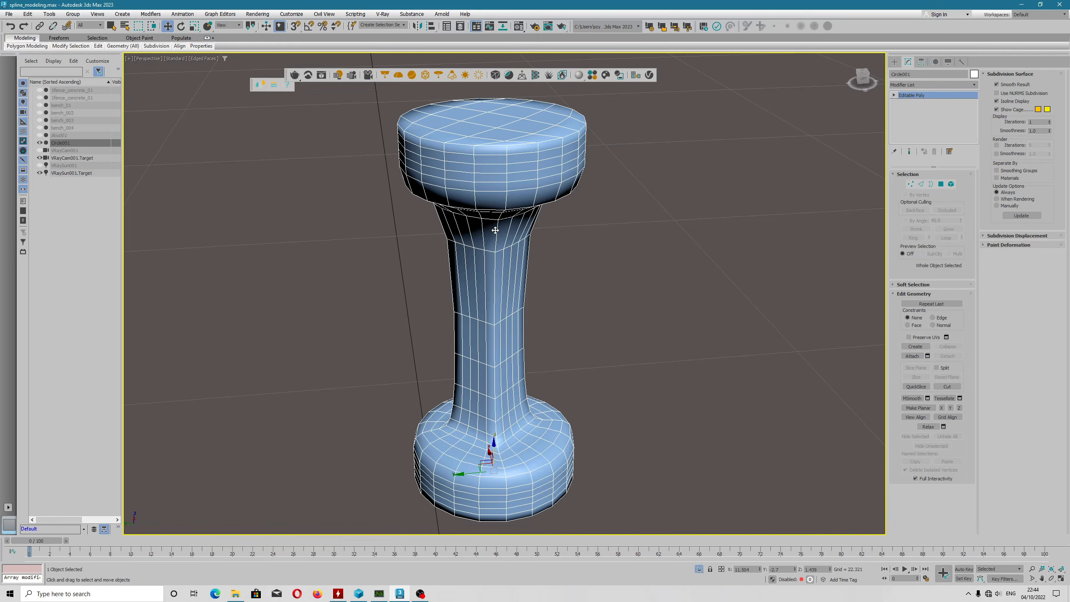
pyautogui.keyDown('alt'); pyautogui.moveTo(495, 231); pyautogui.dragTo(503, 250, button='middle'); pyautogui.keyUp('alt')
pyautogui.hotkey('ctrl', 'z')
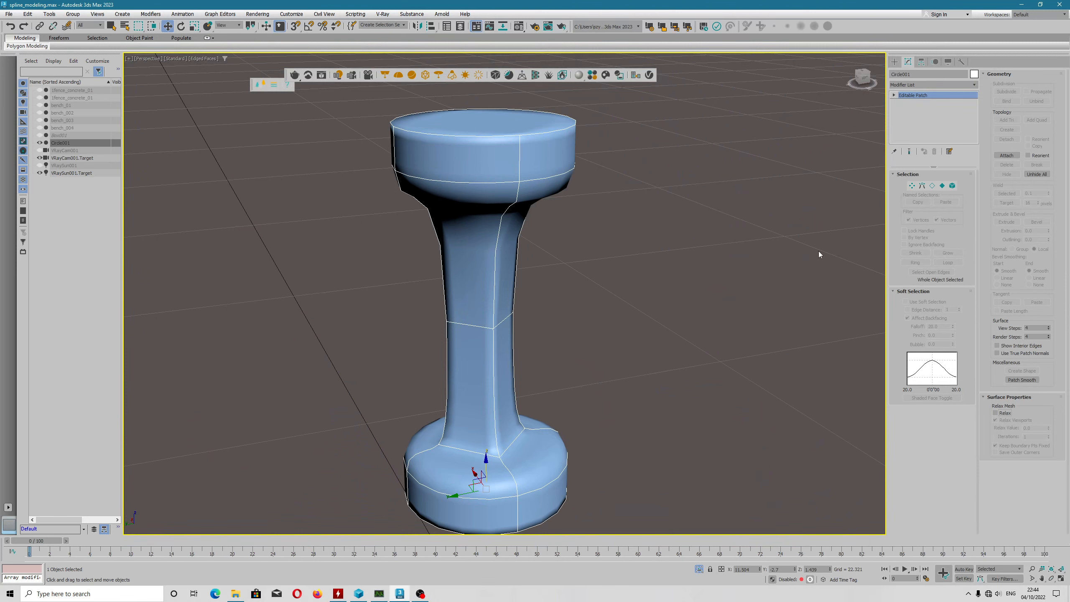
# Step: At edge level, subdivide the four lengthwise edges running from the waist up to the underside of the upper head
pyautogui.keyDown('alt'); pyautogui.moveTo(486, 360); pyautogui.dragTo(487, 353, button='middle'); pyautogui.keyUp('alt')
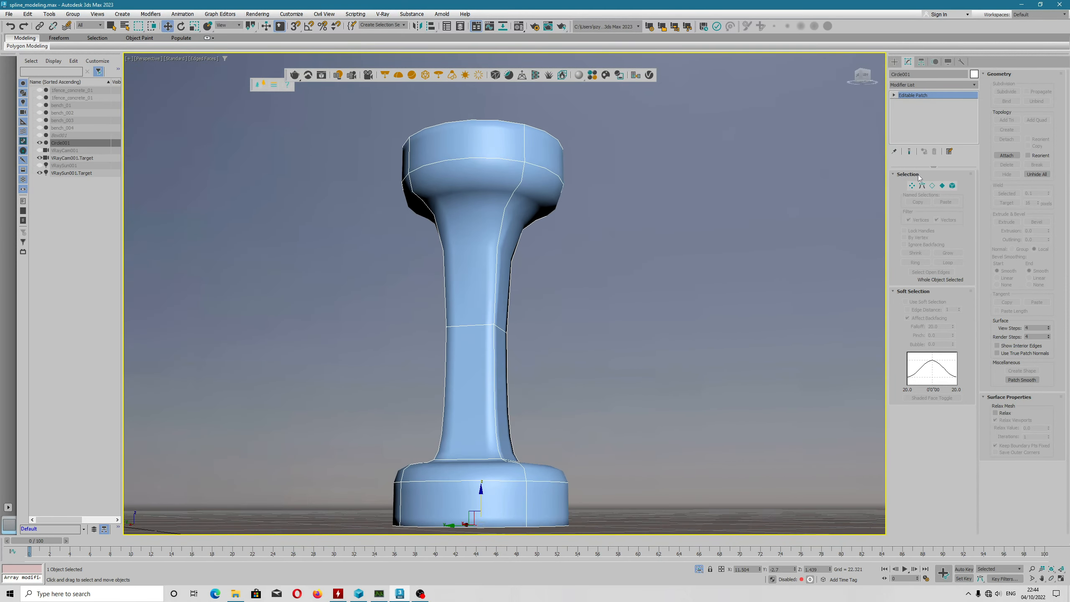
pyautogui.click(931, 185)
pyautogui.click(472, 325)
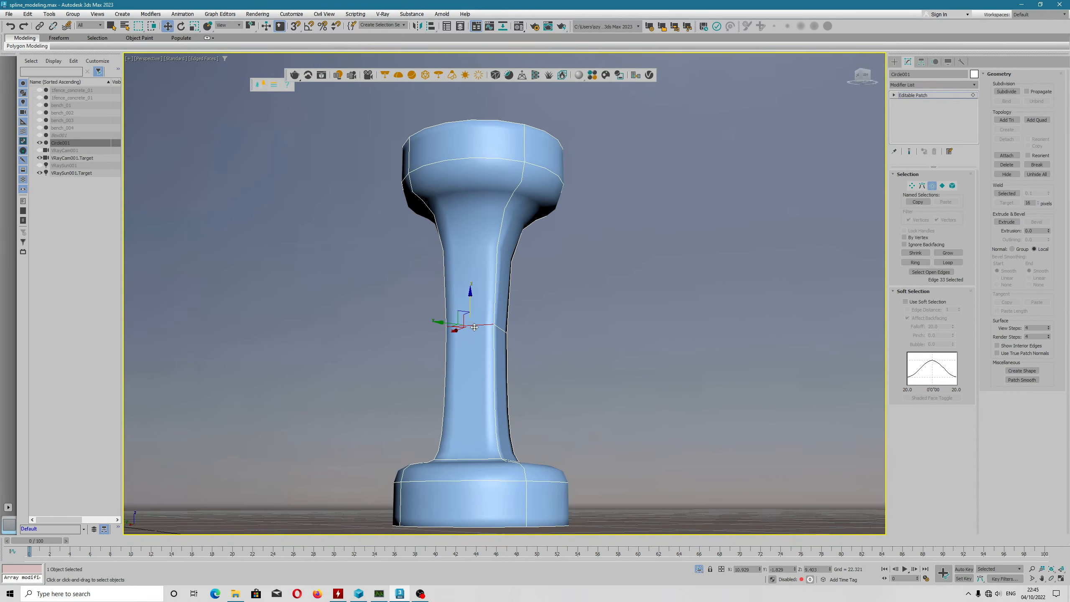
pyautogui.keyDown('ctrl'); pyautogui.click(505, 330); pyautogui.keyUp('ctrl')
pyautogui.keyDown('alt'); pyautogui.moveTo(505, 330); pyautogui.dragTo(616, 390, button='middle'); pyautogui.keyUp('alt')
pyautogui.keyDown('ctrl'); pyautogui.click(489, 337); pyautogui.keyUp('ctrl')
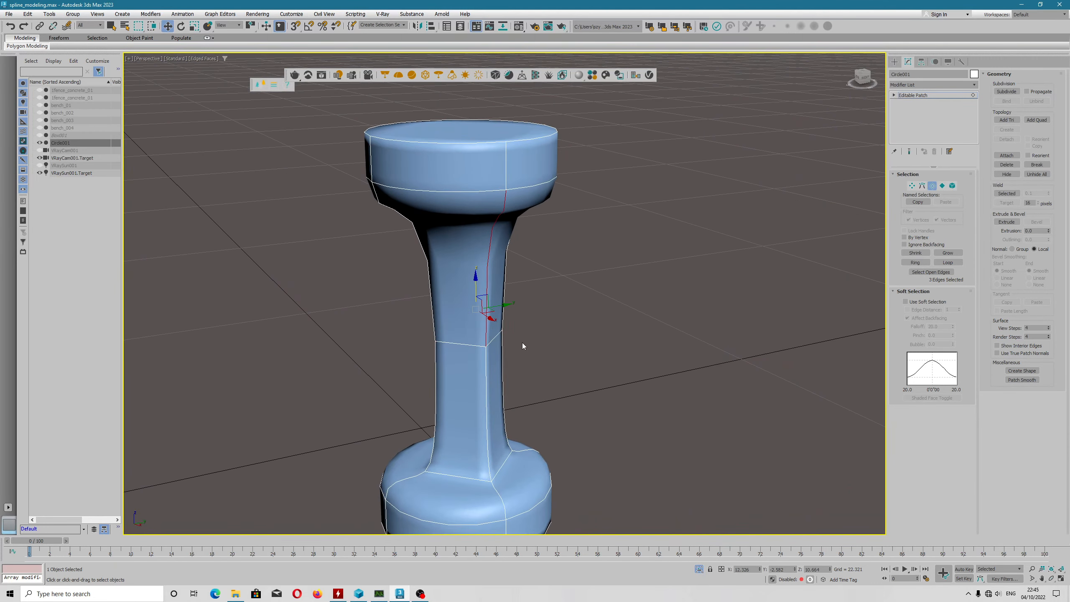
pyautogui.keyDown('ctrl'); pyautogui.click(464, 344); pyautogui.keyUp('ctrl')
pyautogui.keyDown('alt'); pyautogui.moveTo(464, 344); pyautogui.dragTo(501, 317, button='middle'); pyautogui.keyUp('alt')
pyautogui.moveTo(436, 311); pyautogui.dragTo(429, 255)
pyautogui.keyDown('alt'); pyautogui.moveTo(429, 254); pyautogui.dragTo(418, 211, button='middle'); pyautogui.keyUp('alt')
pyautogui.moveTo(420, 226); pyautogui.dragTo(420, 250)
pyautogui.keyDown('alt'); pyautogui.moveTo(430, 232); pyautogui.dragTo(402, 149, button='middle'); pyautogui.keyUp('alt')
pyautogui.keyDown('ctrl'); pyautogui.click(370, 185); pyautogui.keyUp('ctrl')
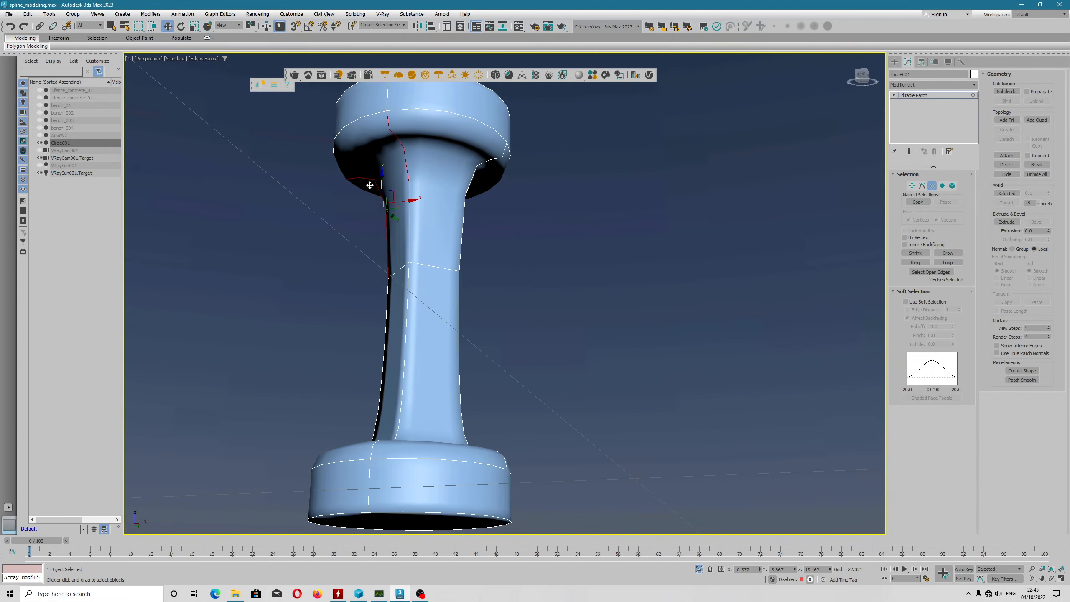
pyautogui.keyDown('ctrl'); pyautogui.click(477, 167); pyautogui.keyUp('ctrl')
pyautogui.keyDown('alt'); pyautogui.moveTo(477, 177); pyautogui.dragTo(535, 191, button='middle'); pyautogui.keyUp('alt')
pyautogui.keyDown('ctrl'); pyautogui.click(511, 134); pyautogui.keyUp('ctrl')
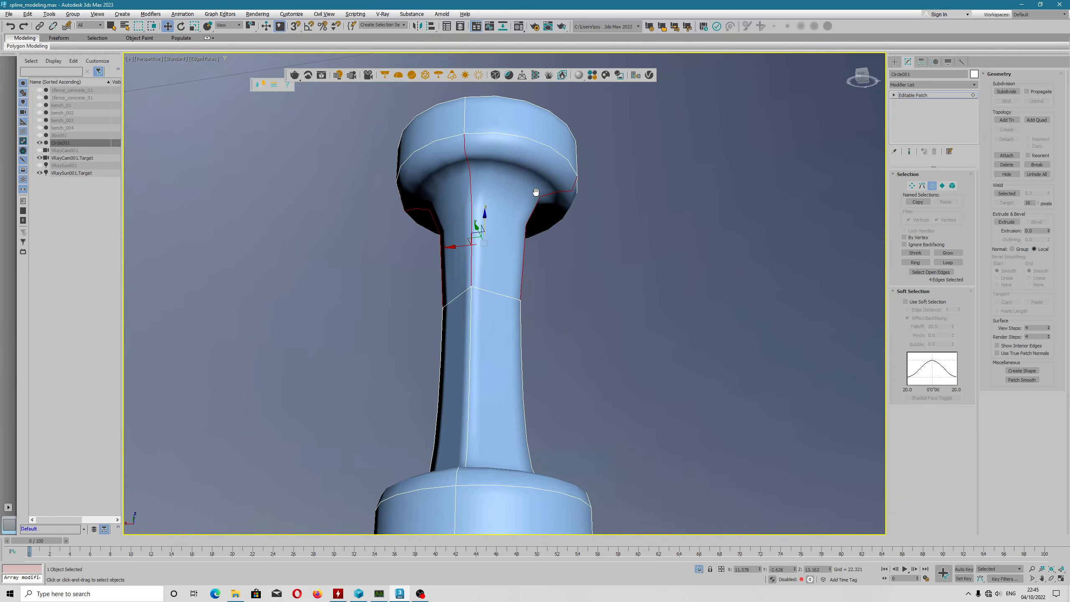
pyautogui.click(1007, 92)
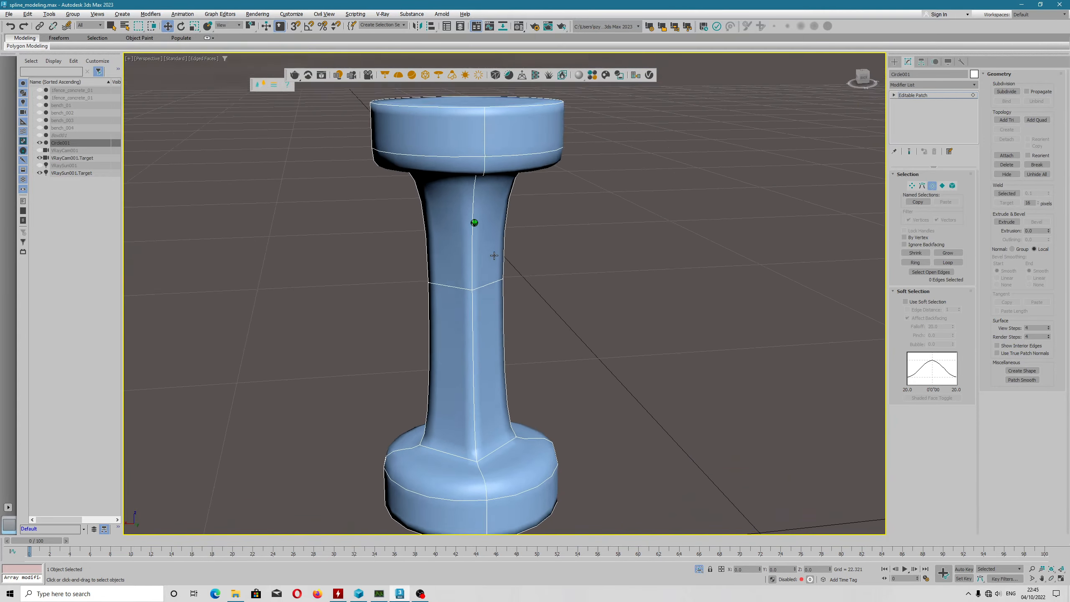
# Step: Subdivide the four radial edges on the rounded top of the base, between the square and the outer ring
pyautogui.keyDown('alt'); pyautogui.moveTo(494, 255); pyautogui.dragTo(510, 256, button='middle'); pyautogui.keyUp('alt')
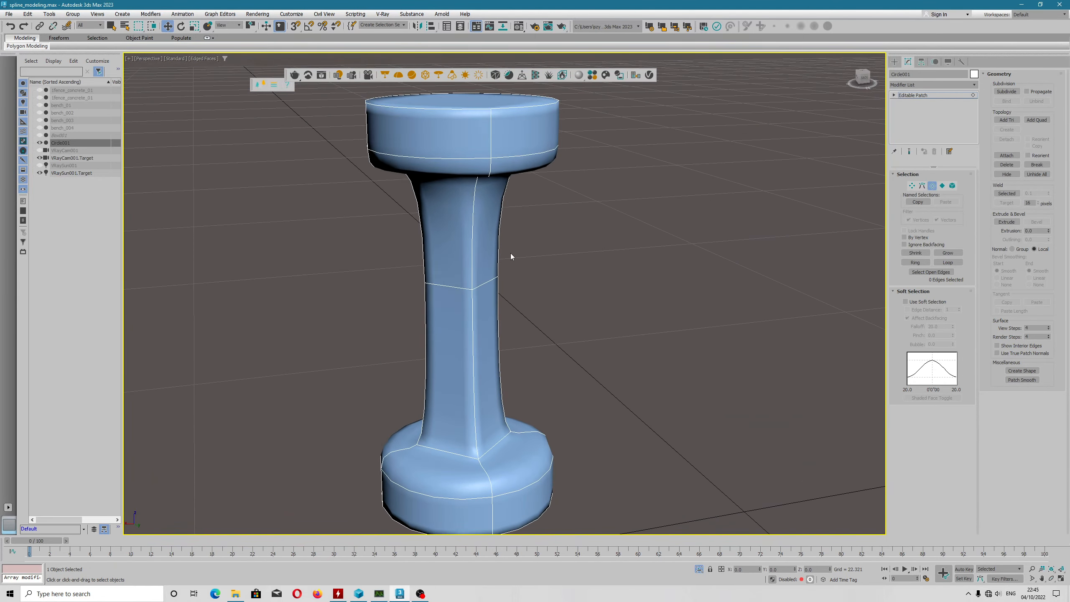
pyautogui.click(482, 472)
pyautogui.keyDown('ctrl'); pyautogui.click(528, 436); pyautogui.keyUp('ctrl')
pyautogui.keyDown('ctrl'); pyautogui.click(395, 452); pyautogui.keyUp('ctrl')
pyautogui.keyDown('alt'); pyautogui.moveTo(304, 474); pyautogui.dragTo(342, 467, button='middle'); pyautogui.keyUp('alt')
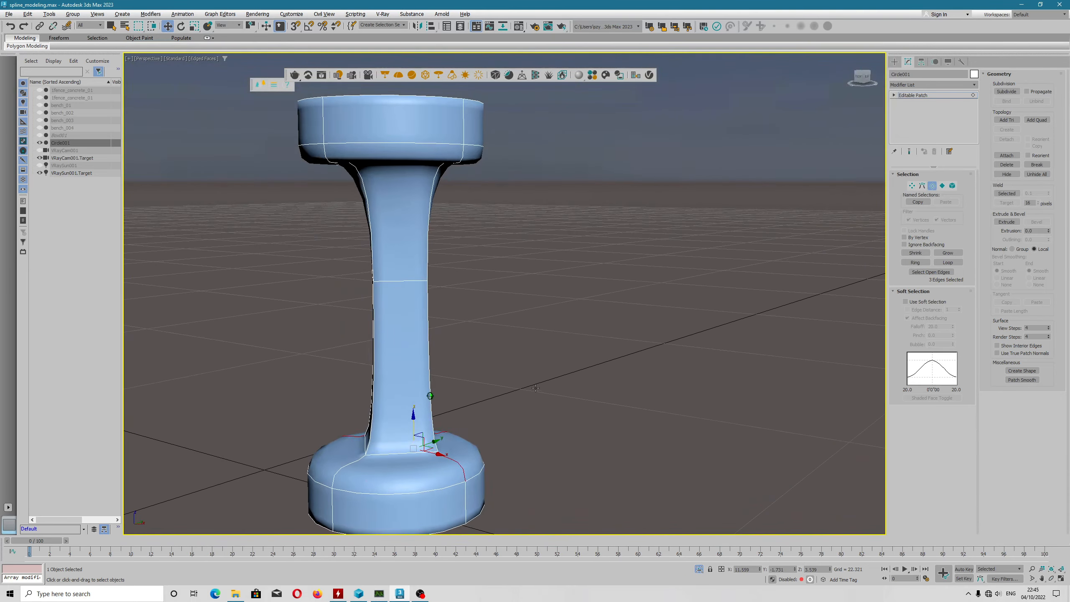
pyautogui.keyDown('ctrl'); pyautogui.click(345, 470); pyautogui.keyUp('ctrl')
pyautogui.keyDown('alt'); pyautogui.moveTo(390, 401); pyautogui.dragTo(421, 371, button='middle'); pyautogui.keyUp('alt')
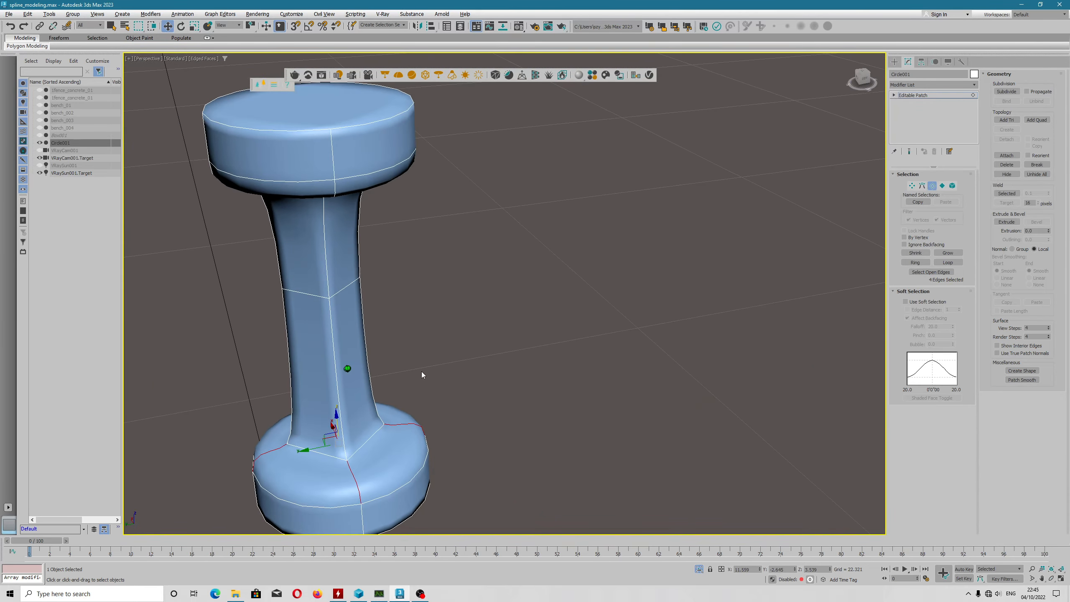
pyautogui.click(1002, 92)
# Step: Subdivide the eight crosswise edges stacked along one side of the object, from the base's bottom rim to the head's top rim
pyautogui.keyDown('alt'); pyautogui.moveTo(338, 399); pyautogui.dragTo(300, 379, button='middle'); pyautogui.keyUp('alt')
pyautogui.moveTo(383, 304); pyautogui.dragTo(548, 342, button='middle')
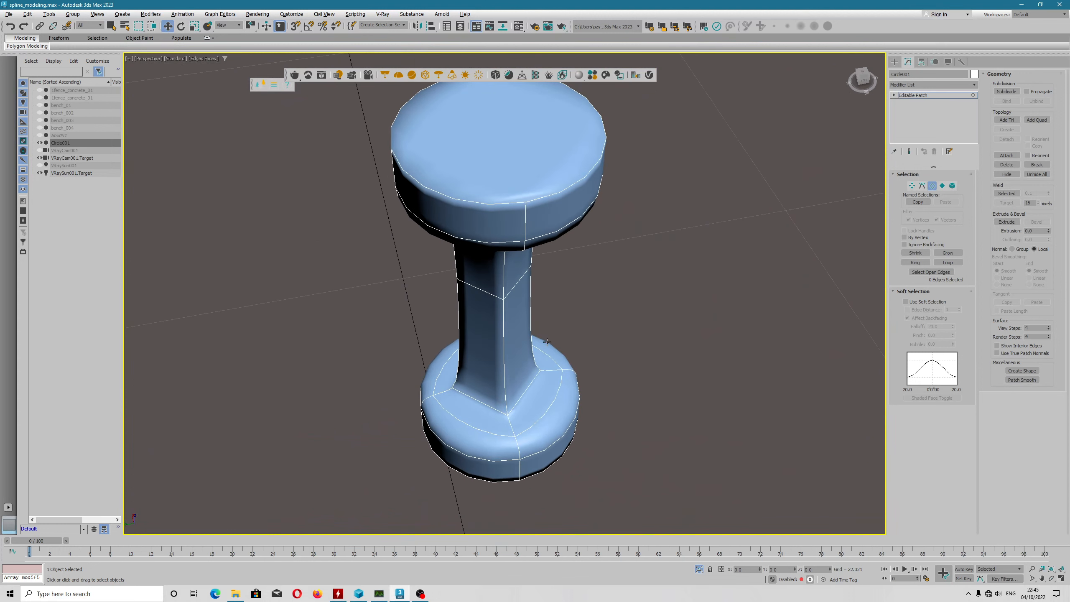
pyautogui.click(483, 404)
pyautogui.keyDown('alt'); pyautogui.moveTo(482, 405); pyautogui.dragTo(472, 441, button='middle'); pyautogui.keyUp('alt')
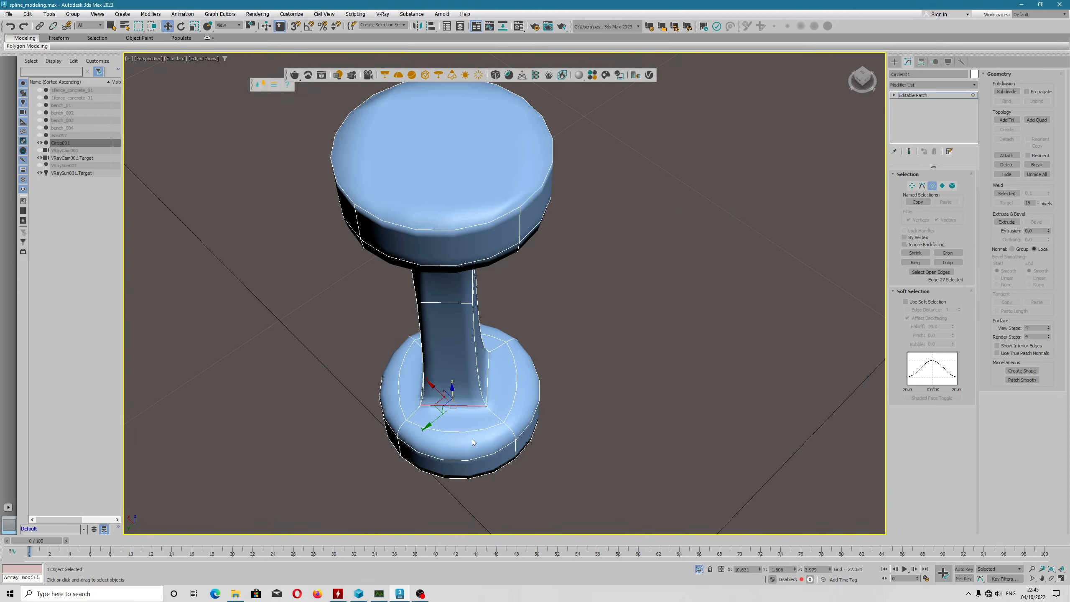
pyautogui.click(457, 475)
pyautogui.hotkey('ctrl', 's')
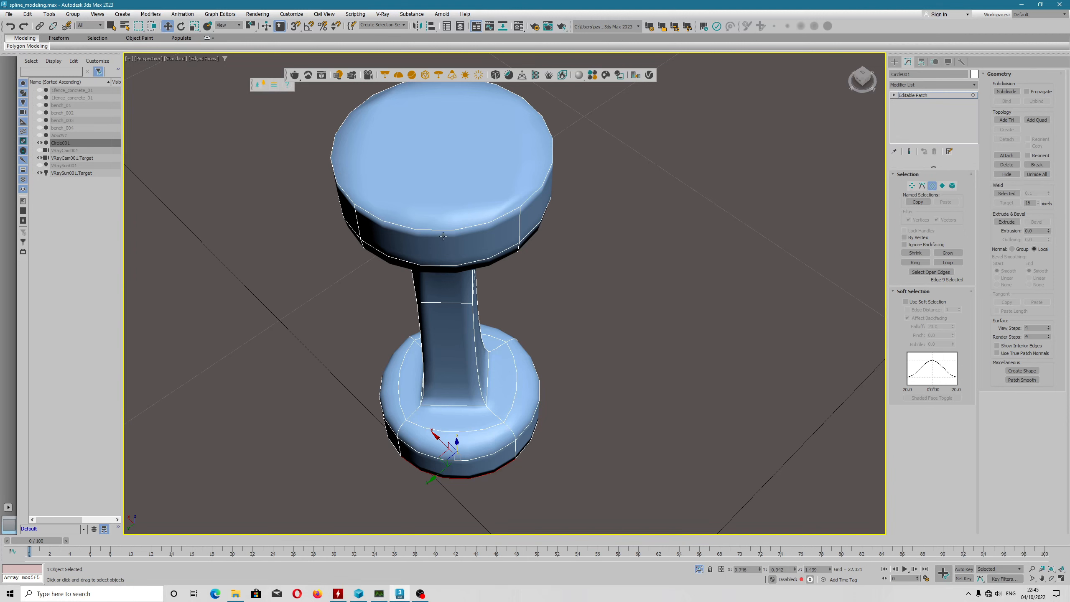
pyautogui.keyDown('ctrl'); pyautogui.click(483, 456); pyautogui.keyUp('ctrl')
pyautogui.keyDown('ctrl'); pyautogui.click(481, 427); pyautogui.keyUp('ctrl')
pyautogui.keyDown('ctrl'); pyautogui.click(469, 407); pyautogui.keyUp('ctrl')
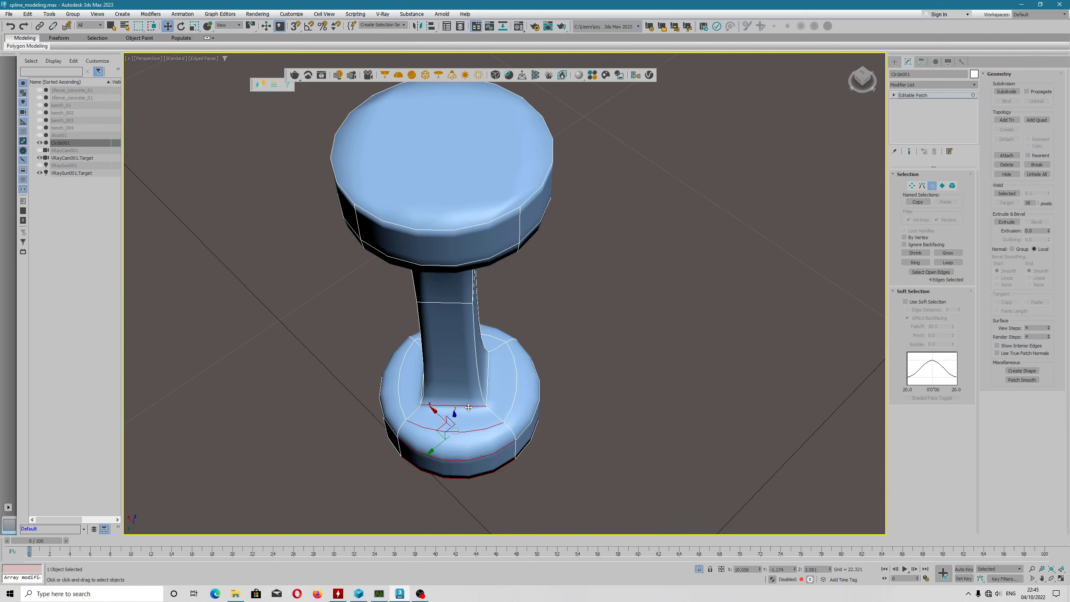
pyautogui.keyDown('ctrl'); pyautogui.click(438, 304); pyautogui.keyUp('ctrl')
pyautogui.keyDown('alt'); pyautogui.moveTo(438, 303); pyautogui.dragTo(452, 190, button='middle'); pyautogui.keyUp('alt')
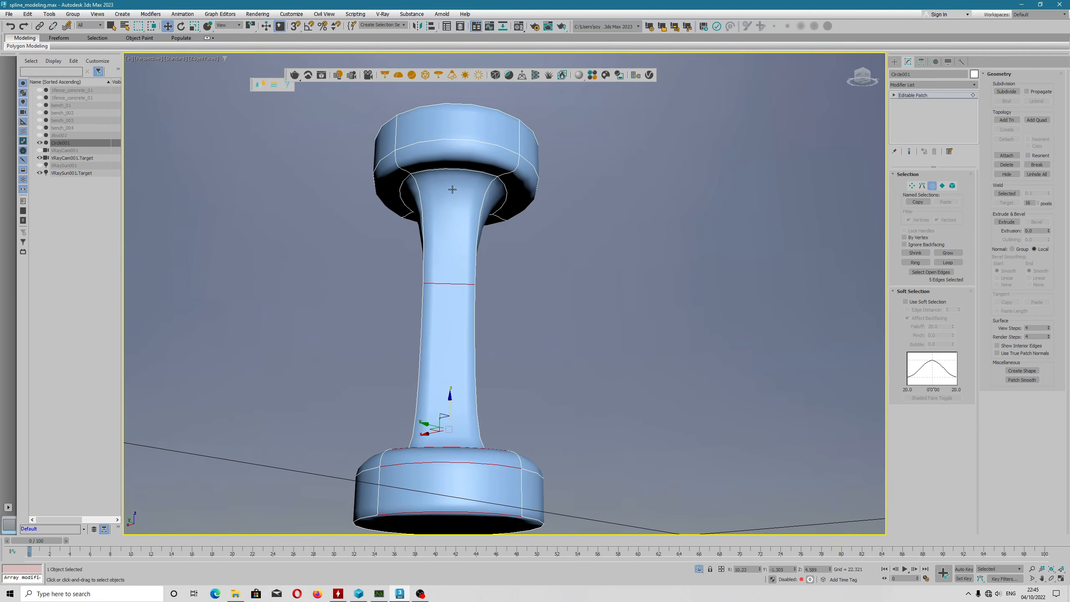
pyautogui.keyDown('ctrl'); pyautogui.click(456, 168); pyautogui.keyUp('ctrl')
pyautogui.keyDown('ctrl'); pyautogui.click(462, 141); pyautogui.keyUp('ctrl')
pyautogui.keyDown('ctrl'); pyautogui.click(460, 106); pyautogui.keyUp('ctrl')
pyautogui.keyDown('alt'); pyautogui.moveTo(460, 106); pyautogui.dragTo(554, 180, button='middle'); pyautogui.keyUp('alt')
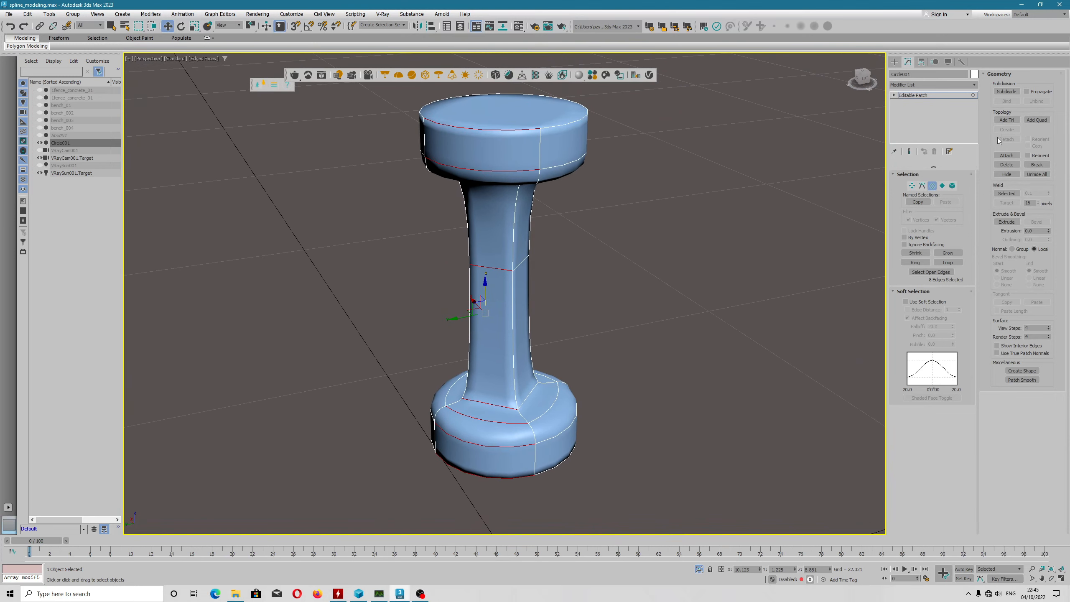
pyautogui.click(1006, 91)
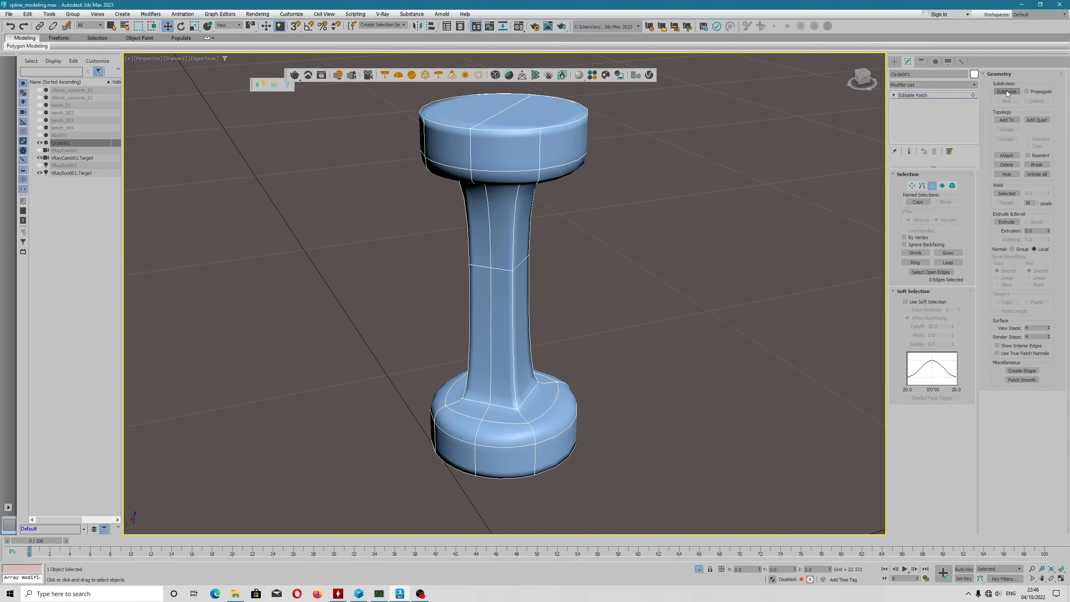
# Step: Select the lengthwise edges along one side of the base, from the bottom rim up to the lower half of the shaft
pyautogui.keyDown('alt'); pyautogui.moveTo(572, 341); pyautogui.dragTo(503, 412, button='middle'); pyautogui.keyUp('alt')
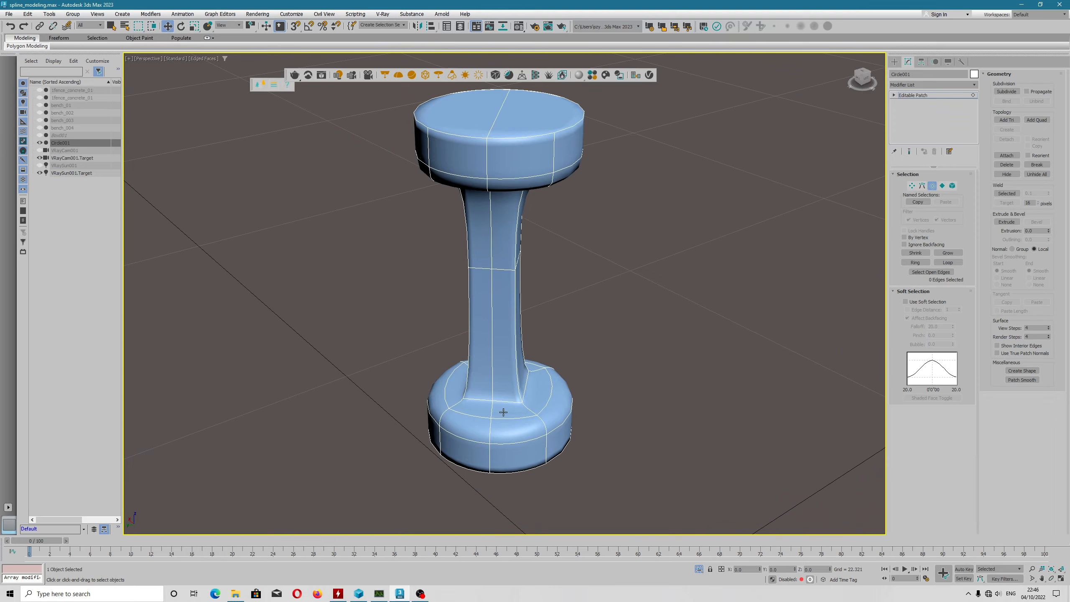
pyautogui.click(485, 465)
pyautogui.keyDown('alt'); pyautogui.moveTo(485, 466); pyautogui.dragTo(537, 411, button='middle'); pyautogui.keyUp('alt')
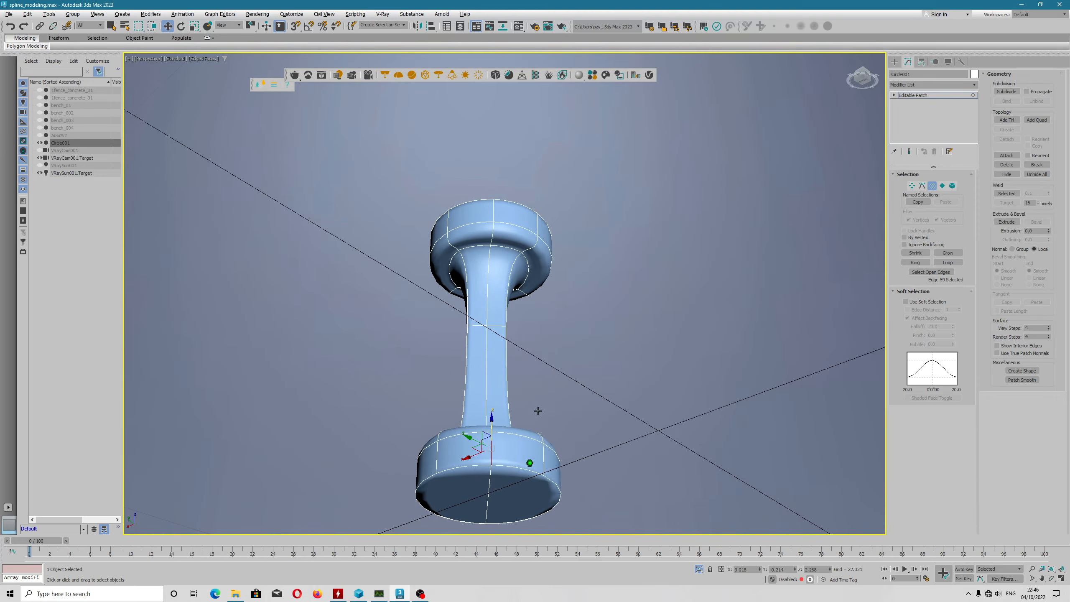
pyautogui.keyDown('alt'); pyautogui.moveTo(510, 462); pyautogui.dragTo(490, 447, button='middle'); pyautogui.keyUp('alt')
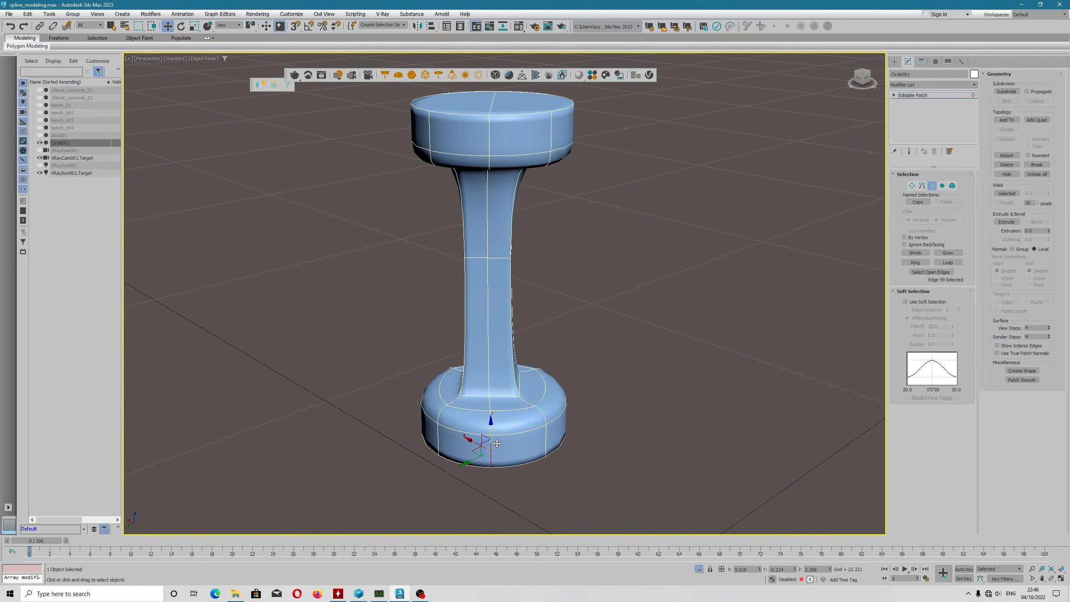
pyautogui.scroll(3, 493, 447)
pyautogui.scroll(-4, 487, 483)
pyautogui.scroll(3, 498, 418)
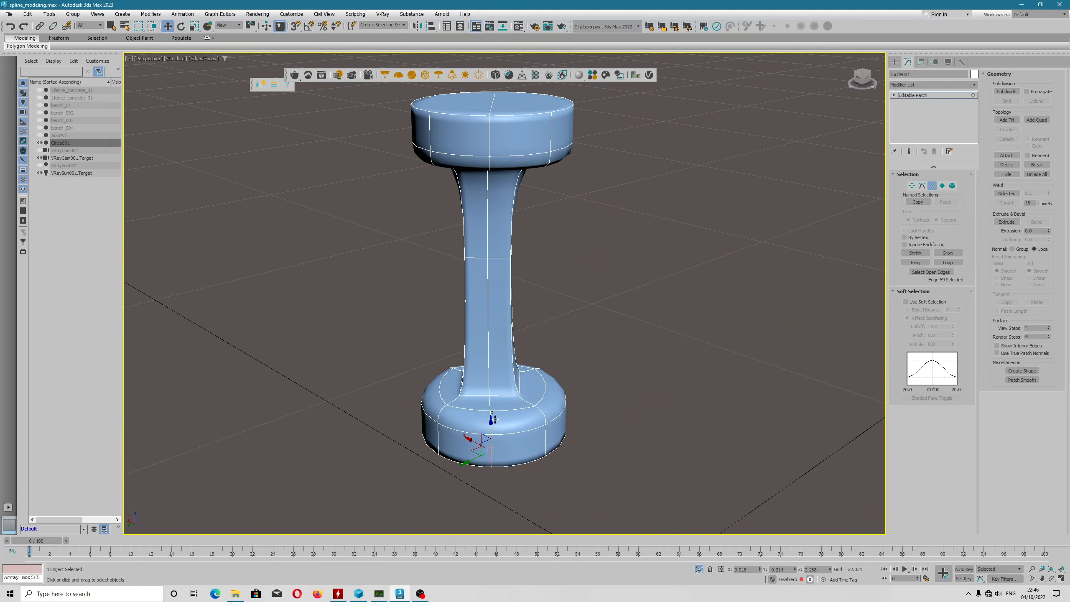
pyautogui.scroll(2, 489, 425)
pyautogui.keyDown('ctrl'); pyautogui.click(484, 480); pyautogui.keyUp('ctrl')
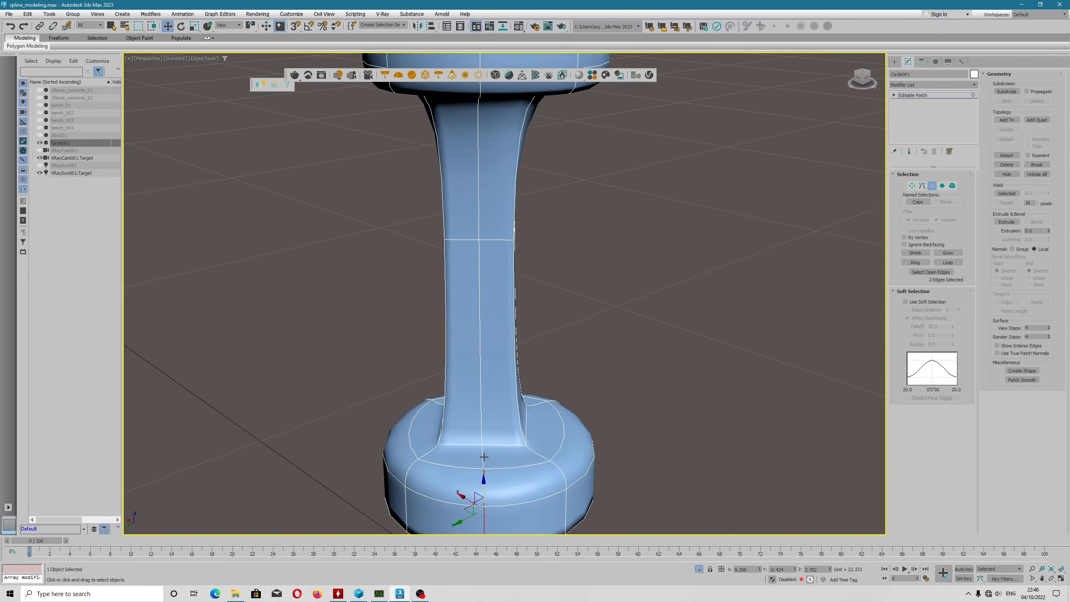
pyautogui.keyDown('ctrl'); pyautogui.click(483, 429); pyautogui.keyUp('ctrl')
pyautogui.keyDown('ctrl'); pyautogui.click(482, 430); pyautogui.keyUp('ctrl')
pyautogui.scroll(-5, 483, 424)
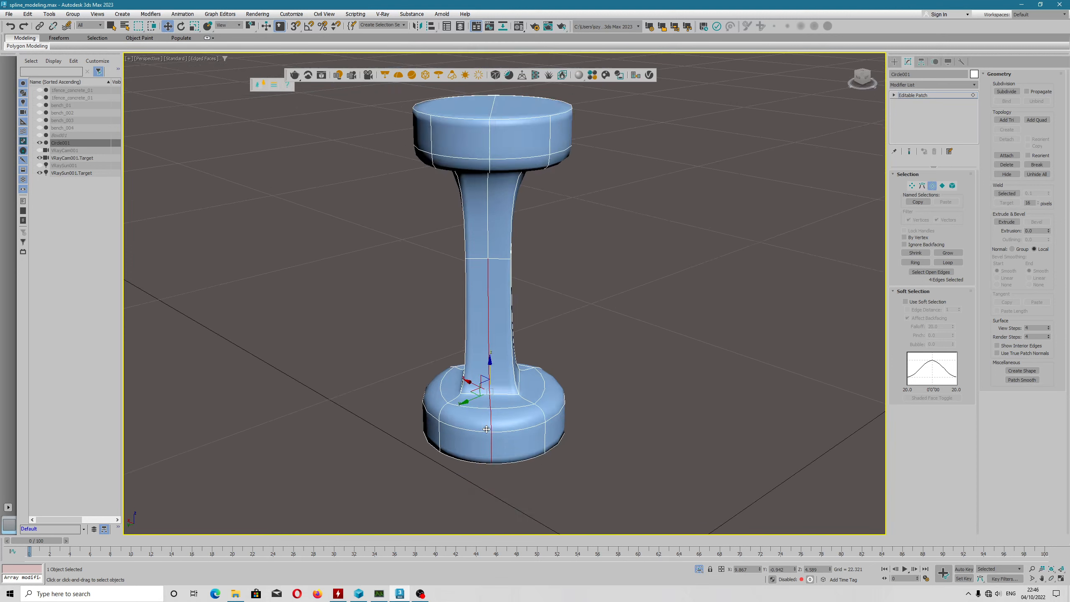
# Step: Extend the edge selection along the upper shaft, beneath the head and onto the head's lower ring
pyautogui.keyDown('alt'); pyautogui.moveTo(501, 288); pyautogui.dragTo(496, 232, button='middle'); pyautogui.keyUp('alt')
pyautogui.keyDown('ctrl'); pyautogui.click(492, 233); pyautogui.keyUp('ctrl')
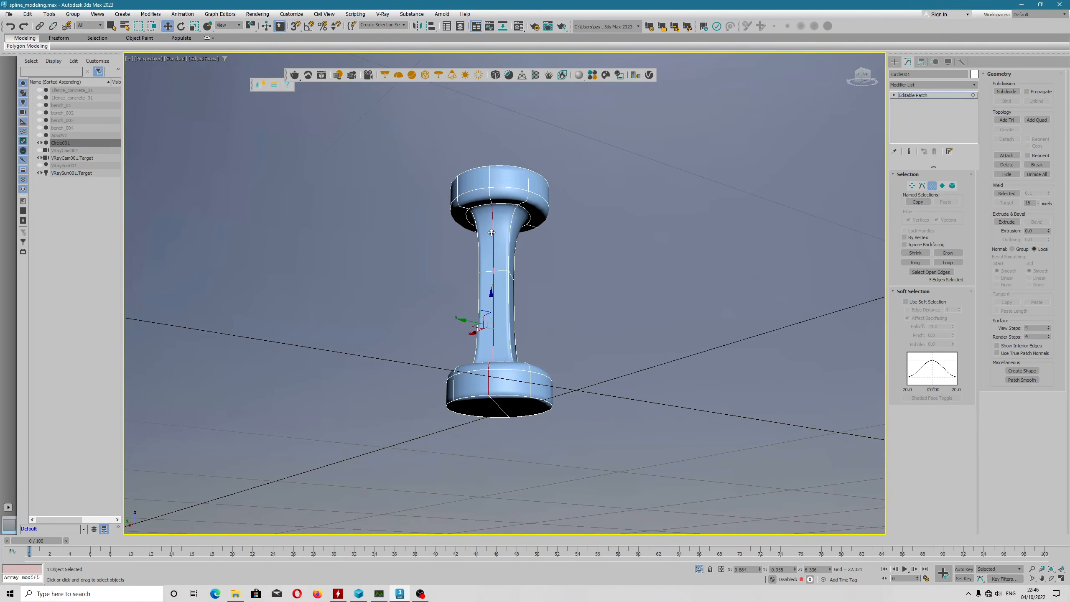
pyautogui.keyDown('ctrl'); pyautogui.click(492, 193); pyautogui.keyUp('ctrl')
pyautogui.keyDown('ctrl'); pyautogui.click(494, 189); pyautogui.keyUp('ctrl')
# Step: Set the reference coordinate system to Local
pyautogui.click(238, 27)
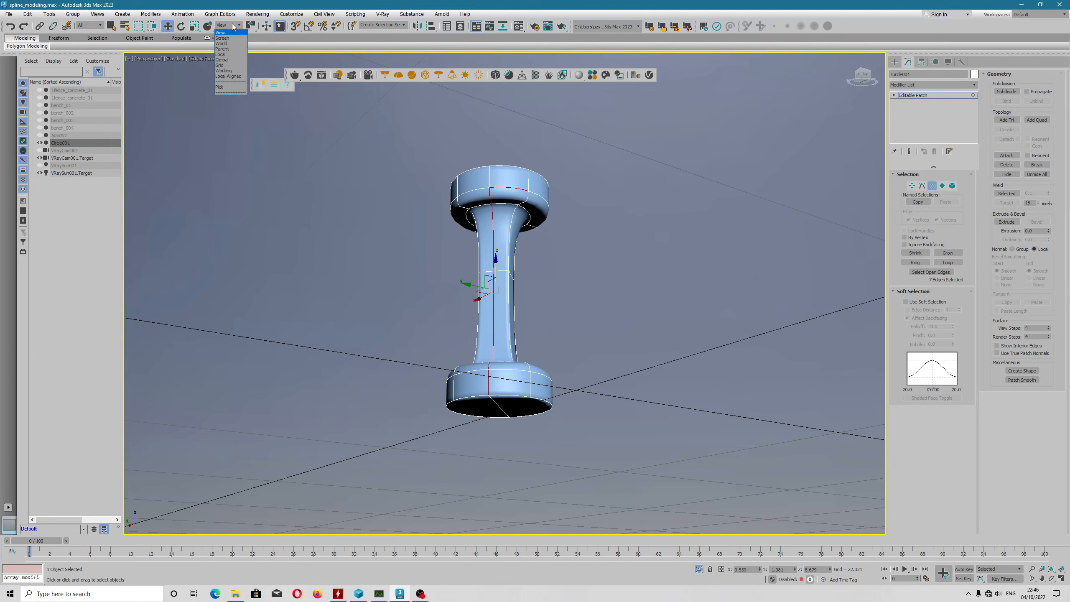
pyautogui.click(231, 46)
pyautogui.click(229, 25)
pyautogui.click(231, 55)
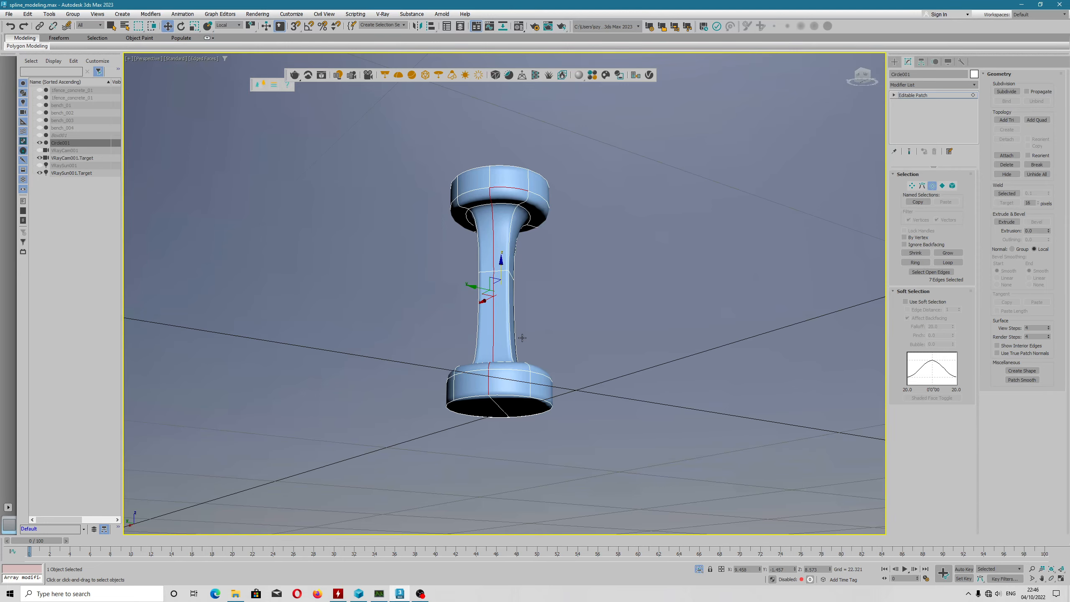
pyautogui.moveTo(510, 346)
pyautogui.keyDown('alt'); pyautogui.mouseDown(button='middle')
pyautogui.moveTo(484, 387)
pyautogui.moveTo(490, 375)
pyautogui.mouseUp(button='middle'); pyautogui.keyUp('alt')
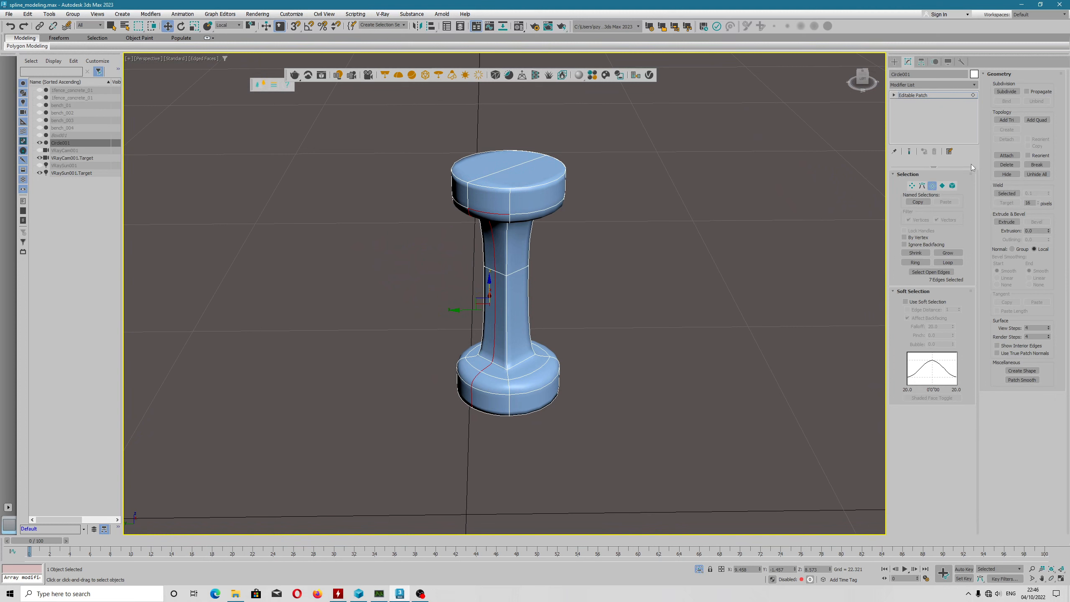
# Step: Leave edge level and rotate the whole object about -46.7 degrees around its vertical axis
pyautogui.click(932, 185)
pyautogui.press('e')
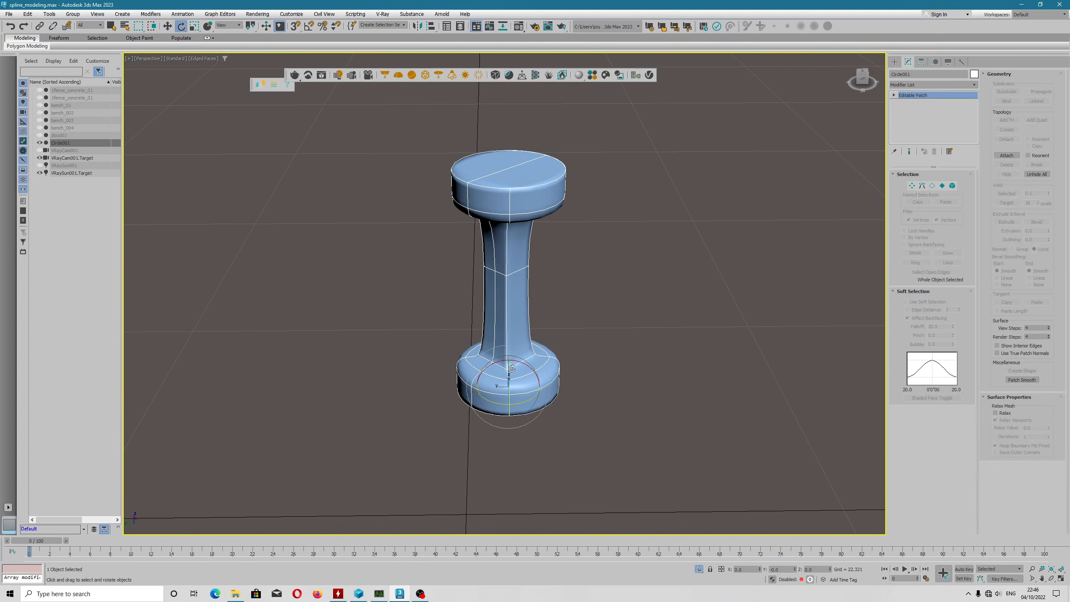
pyautogui.moveTo(520, 398); pyautogui.dragTo(481, 401)
pyautogui.keyDown('alt'); pyautogui.moveTo(489, 297); pyautogui.dragTo(626, 242, button='middle'); pyautogui.keyUp('alt')
pyautogui.scroll(5, 589, 260)
pyautogui.moveTo(676, 270); pyautogui.dragTo(550, 353, button='middle')
pyautogui.scroll(-3, 502, 299)
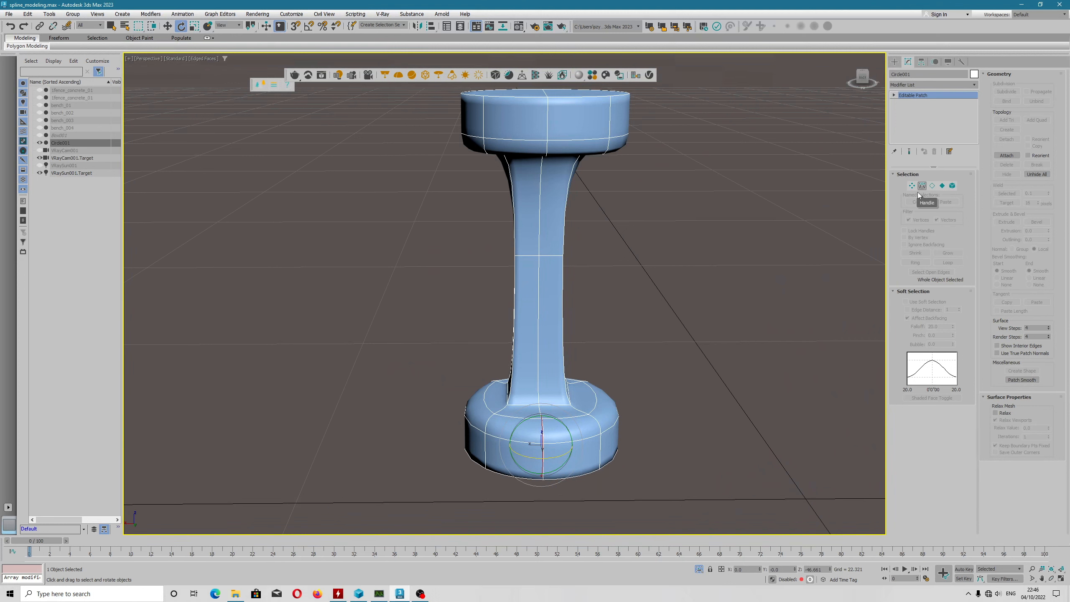
# Step: Return to edge level and place a working pivot on the flat face of the shaft
pyautogui.click(931, 185)
pyautogui.press('w')
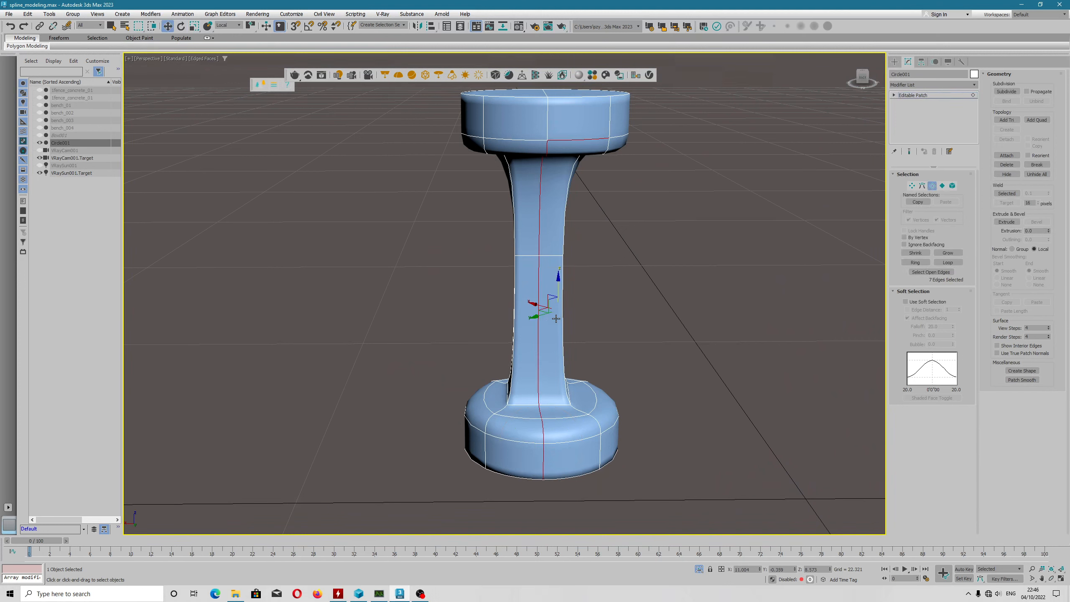
pyautogui.rightClick(553, 319)
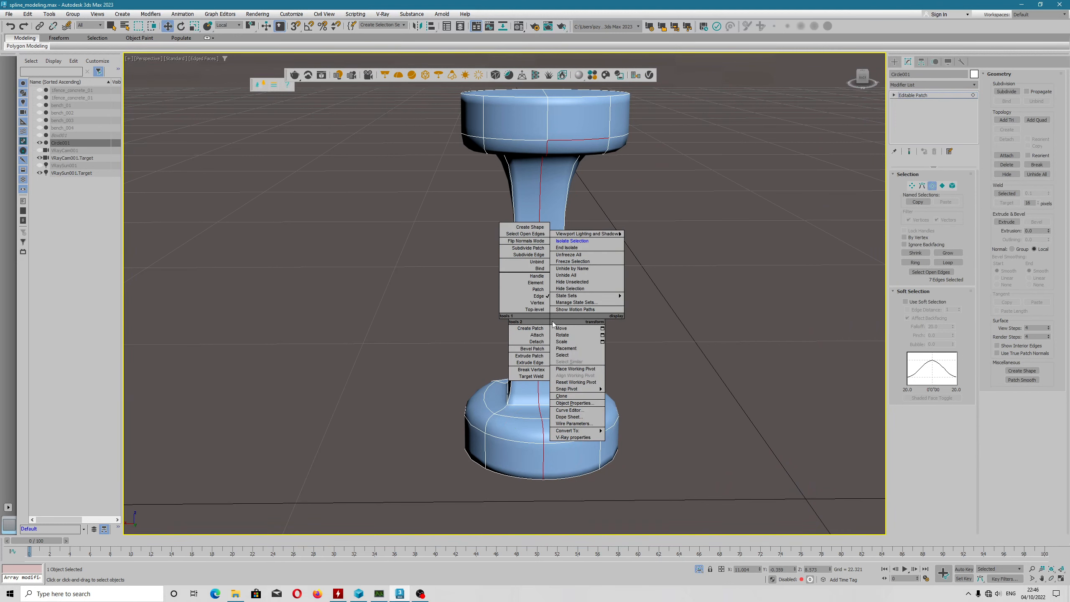
pyautogui.click(570, 368)
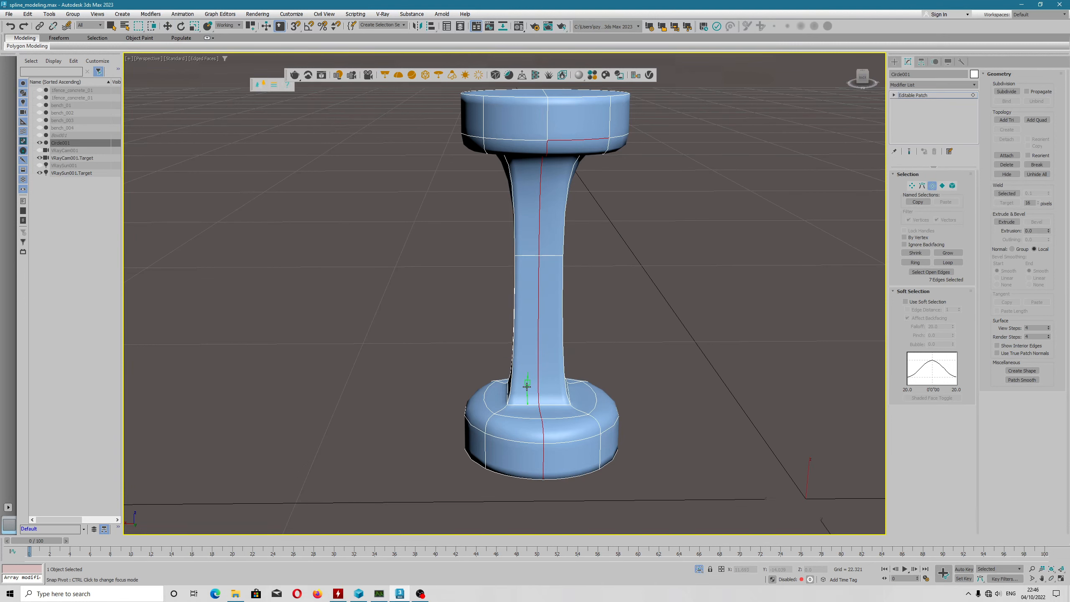
pyautogui.keyDown('alt'); pyautogui.moveTo(521, 301); pyautogui.dragTo(544, 298, button='middle'); pyautogui.keyUp('alt')
pyautogui.click(526, 307)
# Step: Shift the selected edges slightly sideways across the shaft along the working pivot's Y axis
pyautogui.press('w')
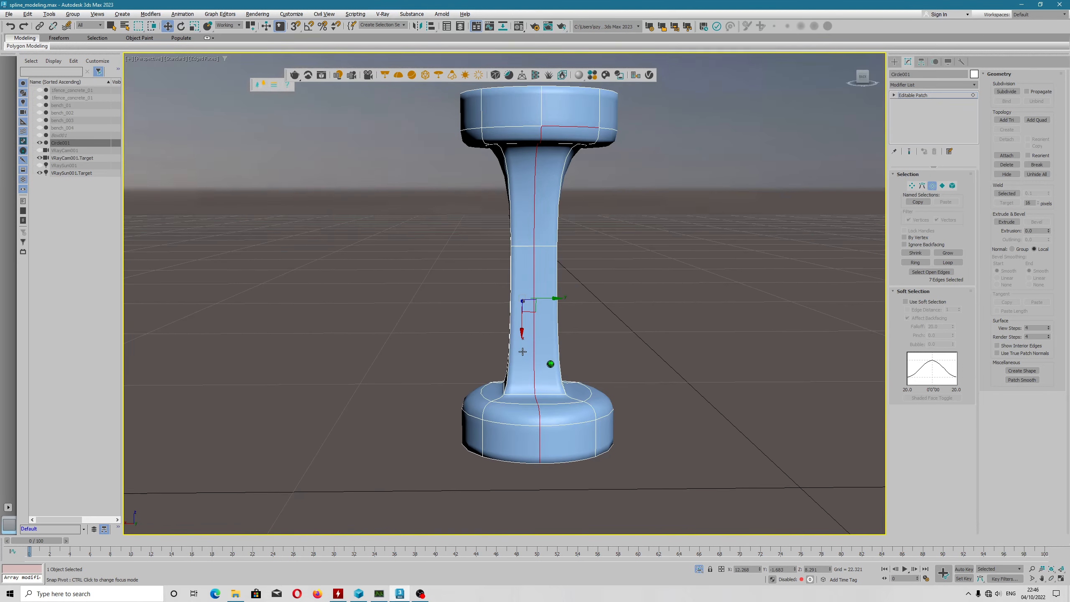
pyautogui.moveTo(543, 299)
pyautogui.mouseDown()
pyautogui.moveTo(528, 299)
pyautogui.moveTo(545, 299)
pyautogui.mouseUp()
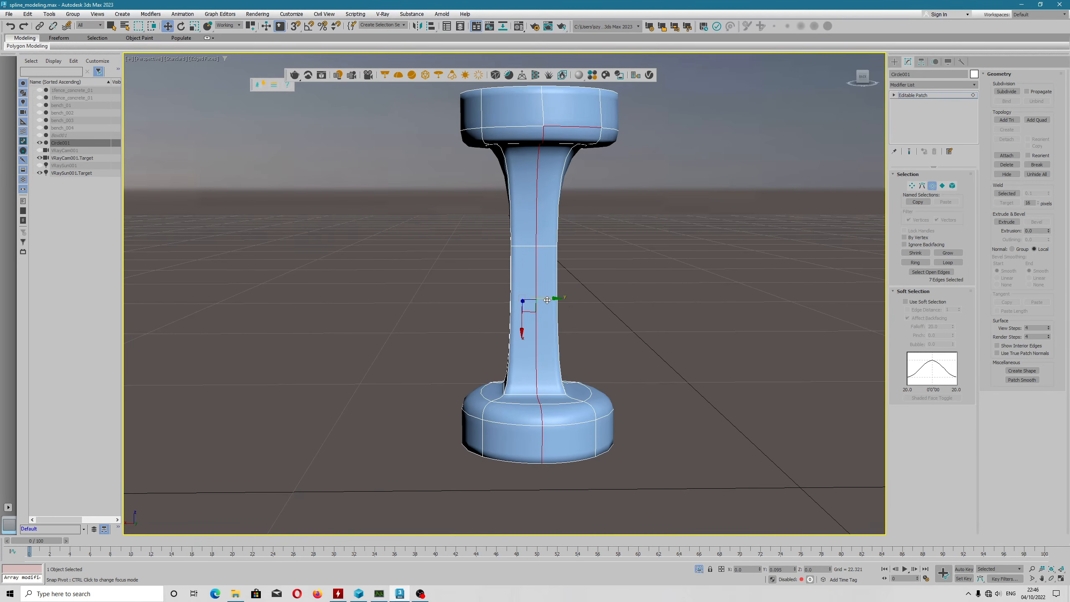
pyautogui.keyDown('alt'); pyautogui.moveTo(561, 246); pyautogui.dragTo(539, 219, button='middle'); pyautogui.keyUp('alt')
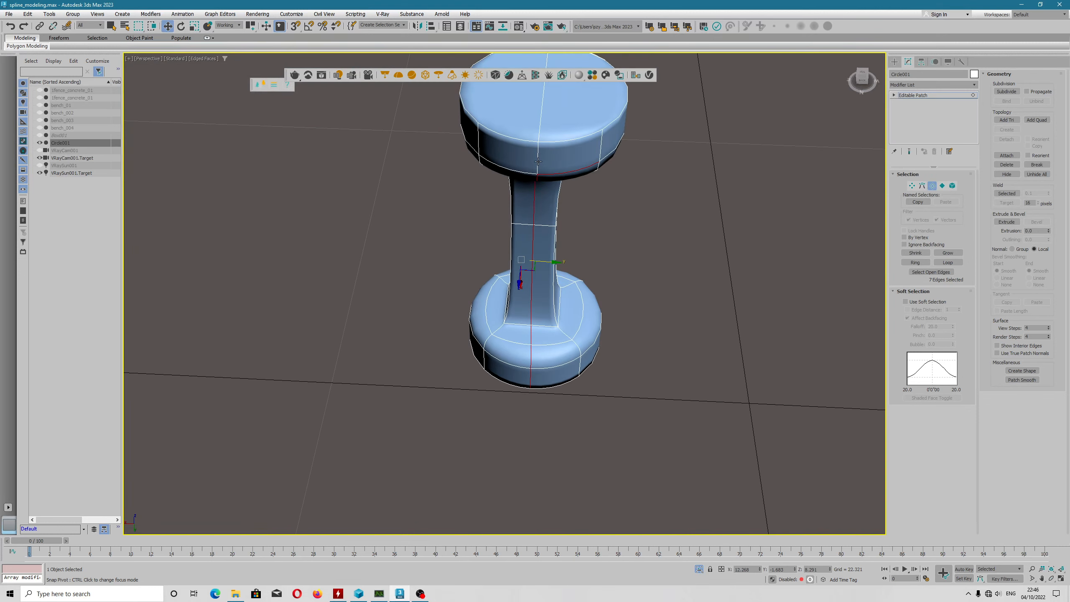
pyautogui.keyDown('alt'); pyautogui.moveTo(549, 261); pyautogui.dragTo(573, 199, button='middle'); pyautogui.keyUp('alt')
# Step: Reselect the column of seven lengthwise edges, from the side of the head down the shaft to the side of the base
pyautogui.click(509, 122)
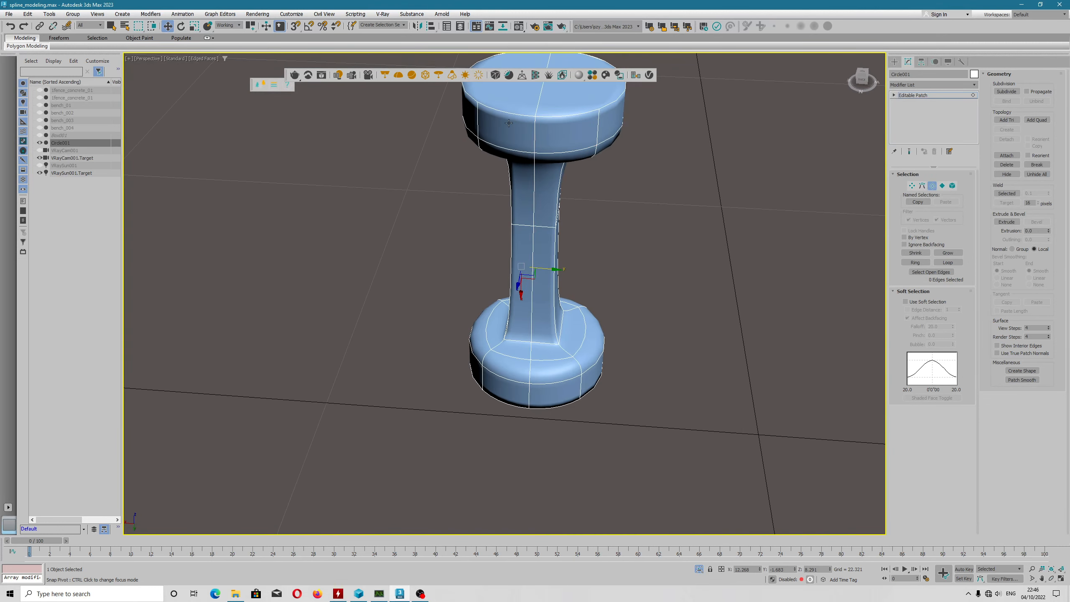
pyautogui.keyDown('alt'); pyautogui.moveTo(531, 131); pyautogui.dragTo(528, 158, button='middle'); pyautogui.keyUp('alt')
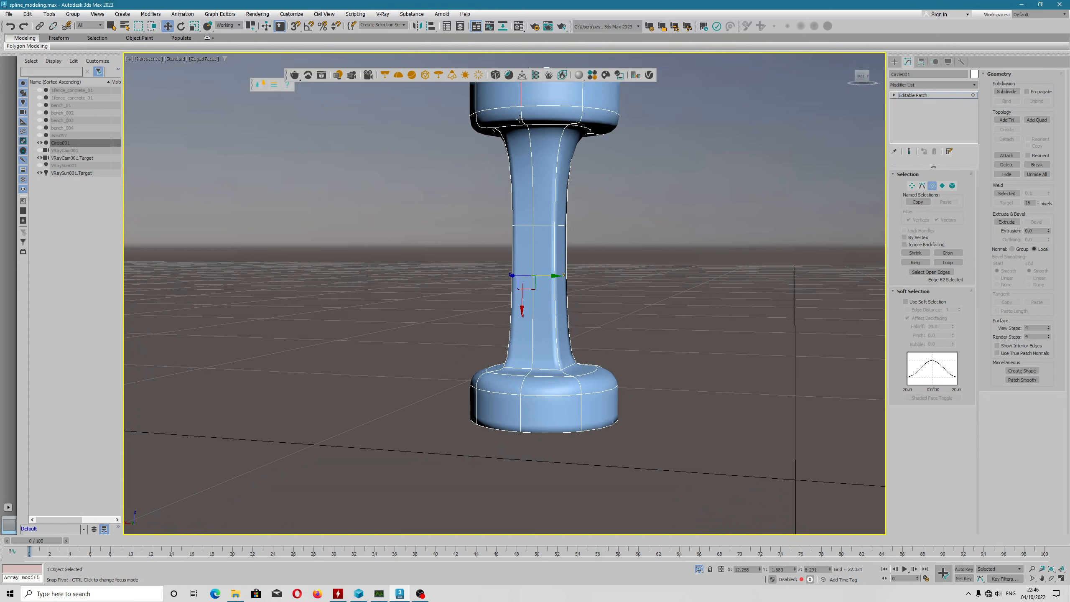
pyautogui.keyDown('ctrl'); pyautogui.click(533, 143); pyautogui.keyUp('ctrl')
pyautogui.keyDown('ctrl'); pyautogui.click(532, 242); pyautogui.keyUp('ctrl')
pyautogui.keyDown('ctrl'); pyautogui.click(528, 372); pyautogui.keyUp('ctrl')
pyautogui.keyDown('alt'); pyautogui.click(531, 377); pyautogui.keyUp('alt')
pyautogui.scroll(5, 533, 381)
pyautogui.keyDown('ctrl'); pyautogui.click(542, 402); pyautogui.keyUp('ctrl')
pyautogui.keyDown('alt'); pyautogui.click(546, 402); pyautogui.keyUp('alt')
pyautogui.keyDown('ctrl'); pyautogui.click(528, 426); pyautogui.keyUp('ctrl')
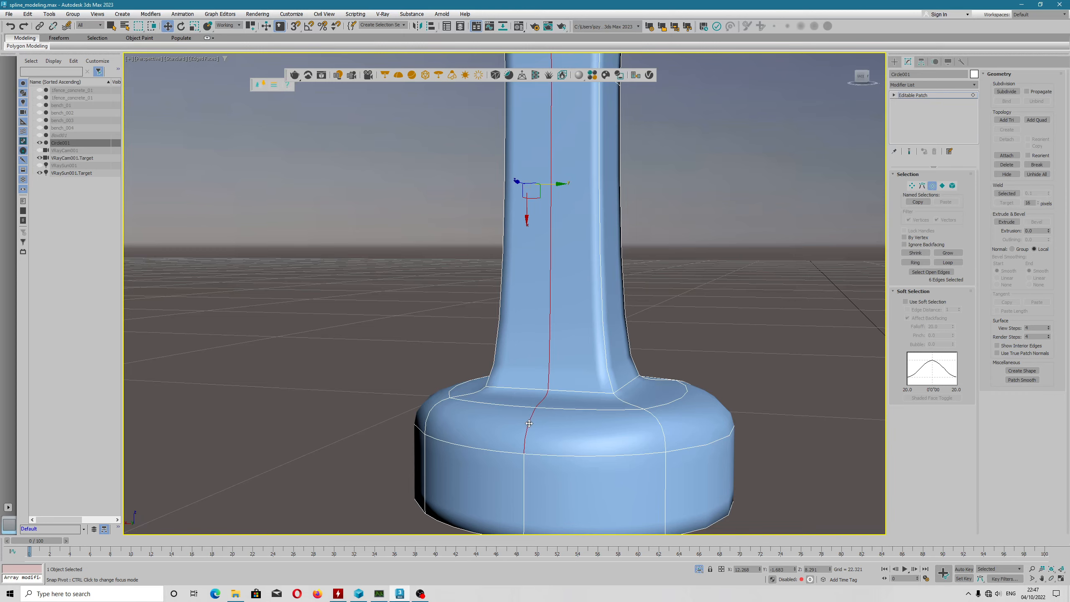
pyautogui.keyDown('ctrl'); pyautogui.click(521, 485); pyautogui.keyUp('ctrl')
# Step: Adjust the reselected edge column's sideways position on the shaft along the working pivot's Y axis
pyautogui.scroll(-5, 522, 463)
pyautogui.moveTo(541, 247); pyautogui.dragTo(529, 247)
pyautogui.keyDown('alt'); pyautogui.moveTo(521, 200); pyautogui.dragTo(539, 249, button='middle'); pyautogui.keyUp('alt')
pyautogui.moveTo(539, 248); pyautogui.dragTo(540, 247)
pyautogui.keyDown('alt'); pyautogui.moveTo(499, 192); pyautogui.dragTo(535, 249, button='middle'); pyautogui.keyUp('alt')
pyautogui.scroll(3, 566, 133)
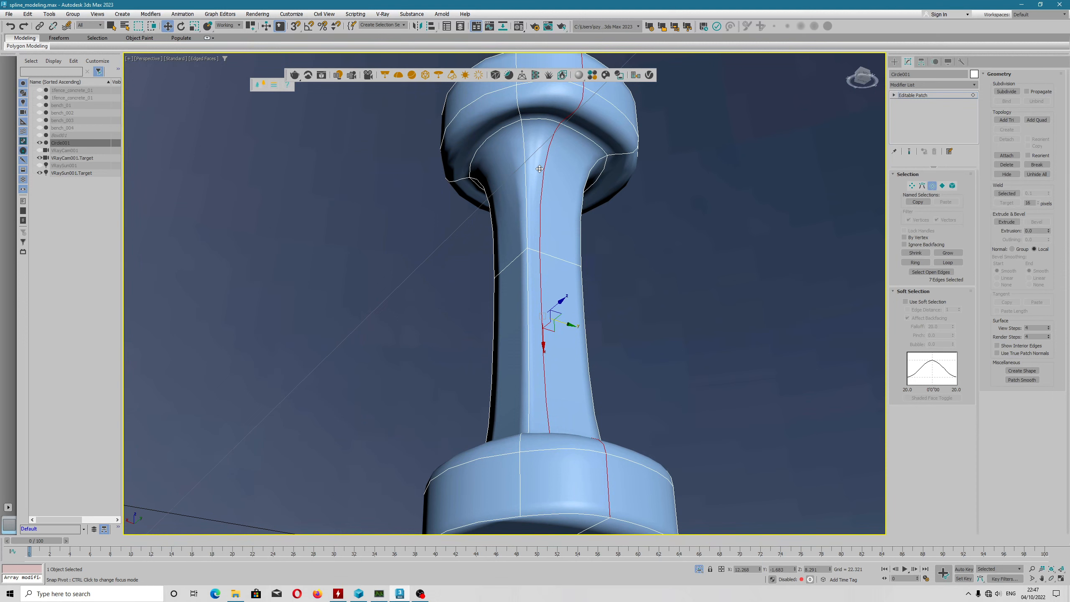
# Step: Try lower surface View Steps values down to 1, and settle on 3
pyautogui.click(1049, 329)
pyautogui.click(1049, 330)
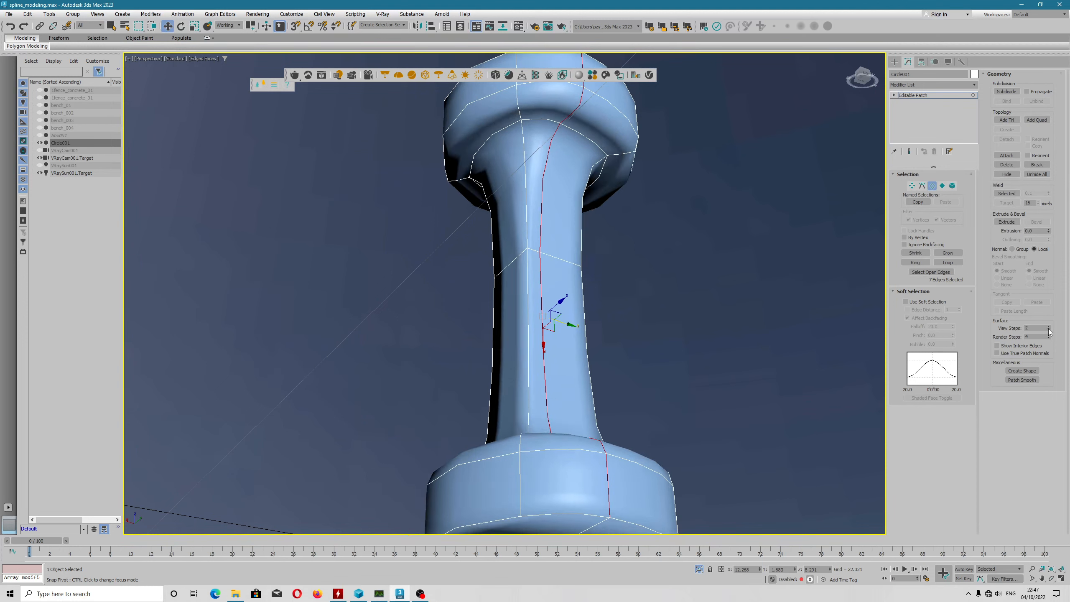
pyautogui.click(1049, 329)
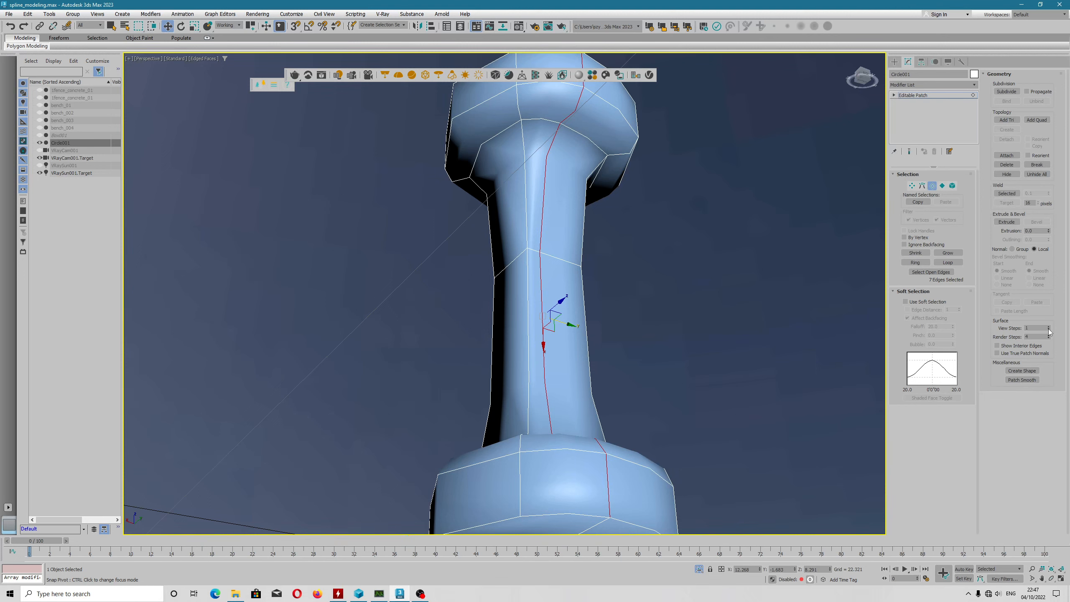
pyautogui.click(1049, 327)
pyautogui.click(1049, 326)
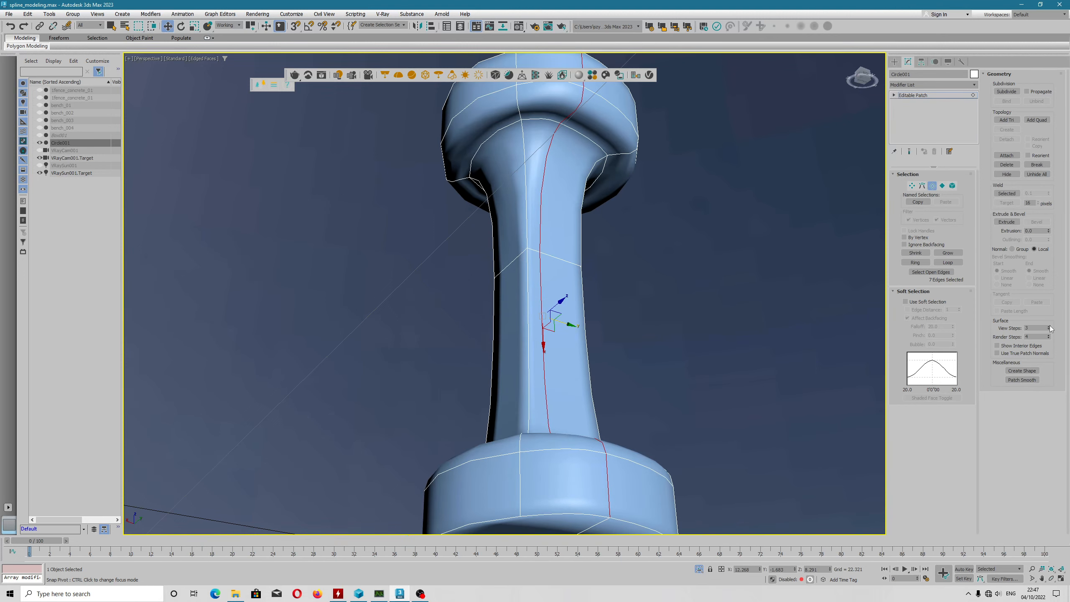
pyautogui.click(1049, 327)
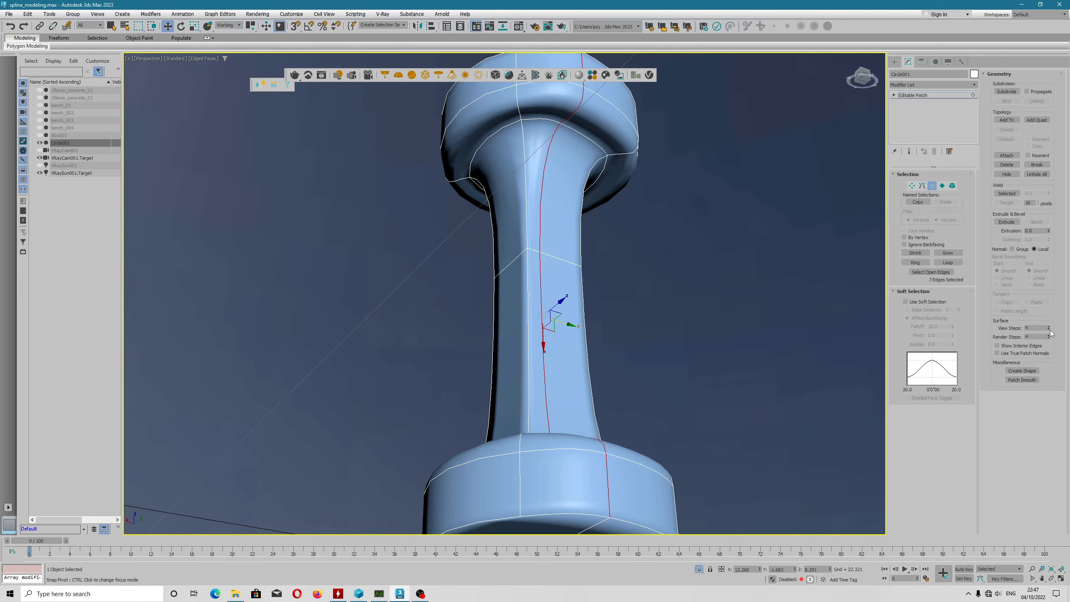
pyautogui.click(1050, 330)
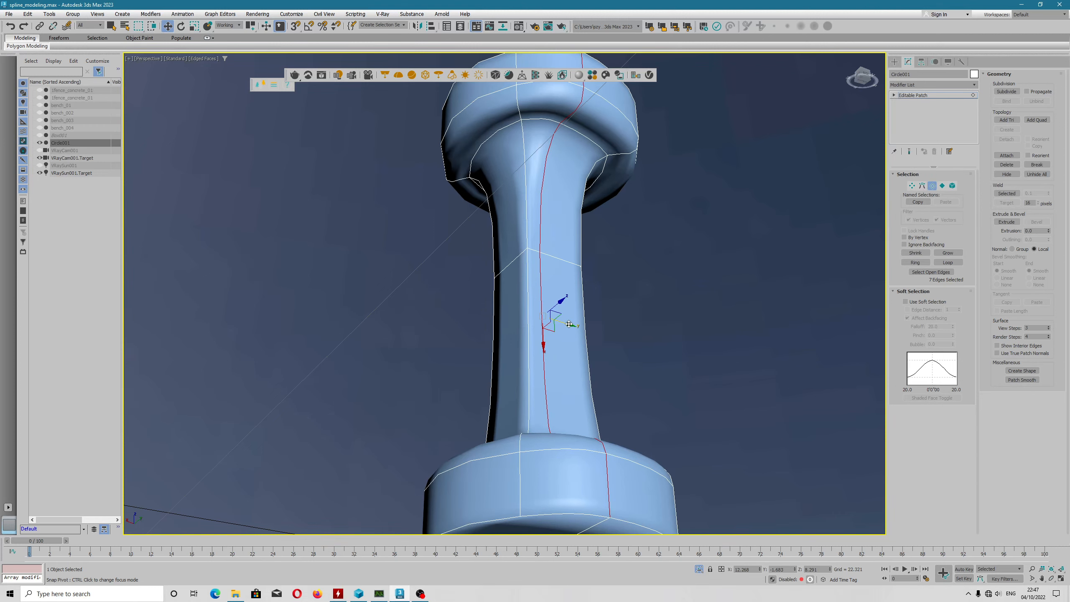
# Step: Try moving an edge on the base's bottom rim and the edge across its bottom cap, and undo the move
pyautogui.scroll(-5, 586, 327)
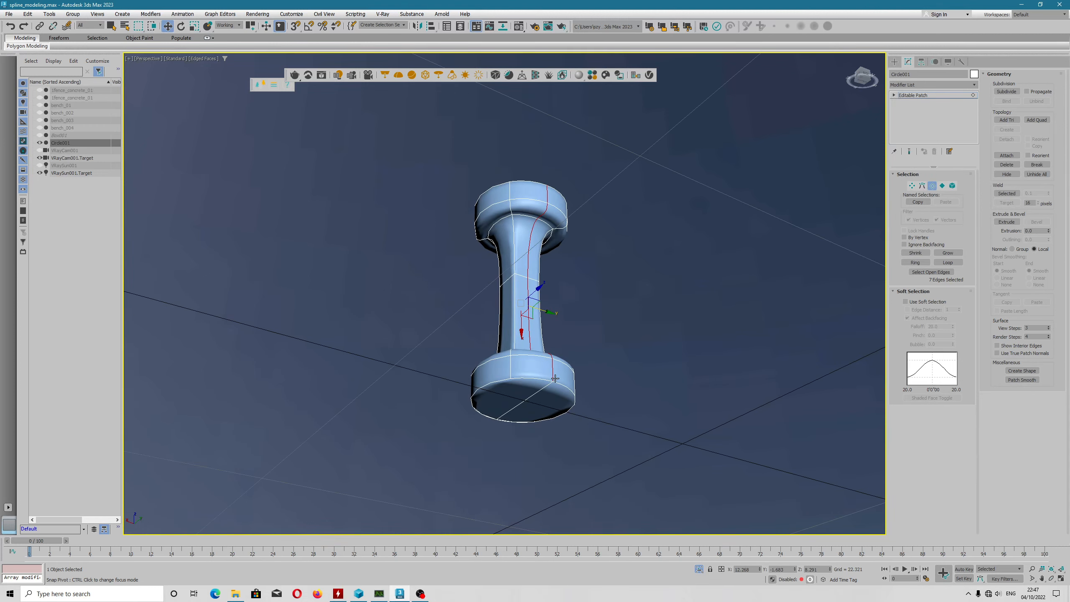
pyautogui.keyDown('alt'); pyautogui.moveTo(555, 378); pyautogui.dragTo(420, 359, button='middle'); pyautogui.keyUp('alt')
pyautogui.click(517, 415)
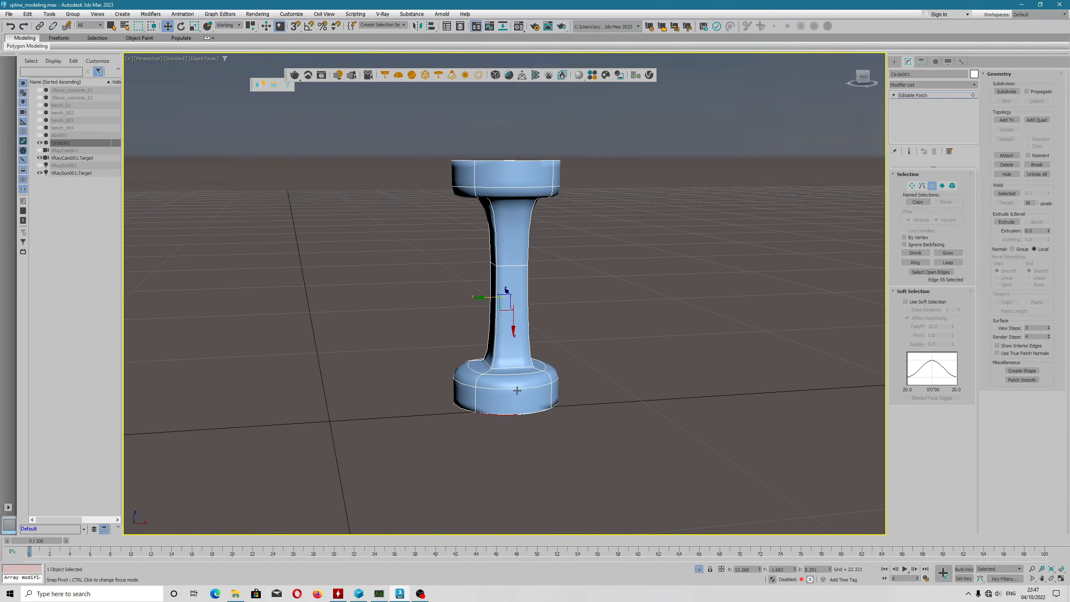
pyautogui.keyDown('ctrl'); pyautogui.click(516, 388); pyautogui.keyUp('ctrl')
pyautogui.scroll(3, 518, 410)
pyautogui.keyDown('alt'); pyautogui.moveTo(515, 439); pyautogui.dragTo(514, 392, button='middle'); pyautogui.keyUp('alt')
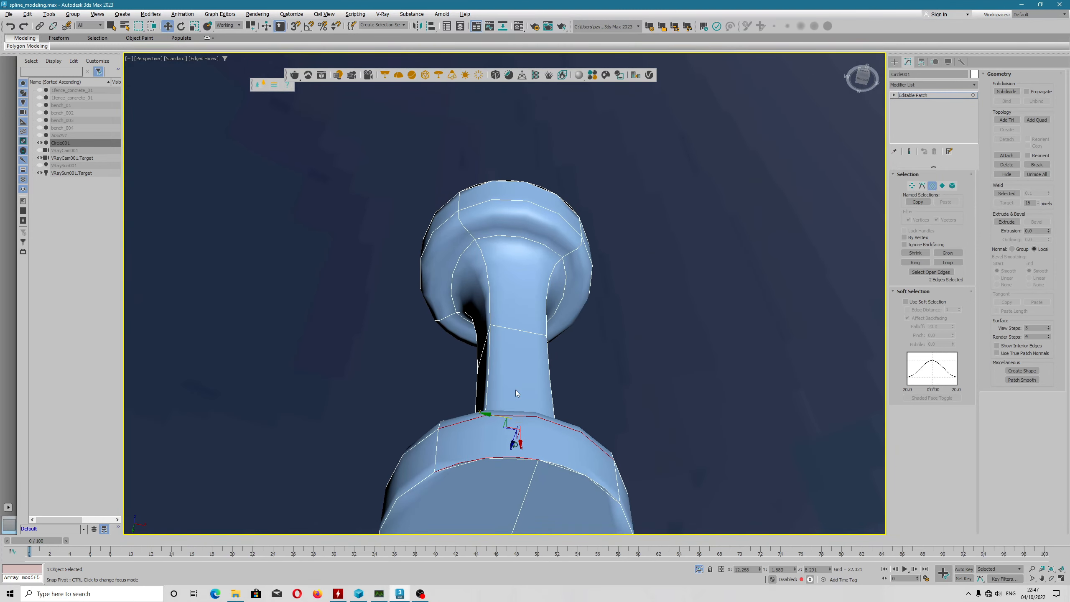
pyautogui.click(516, 459)
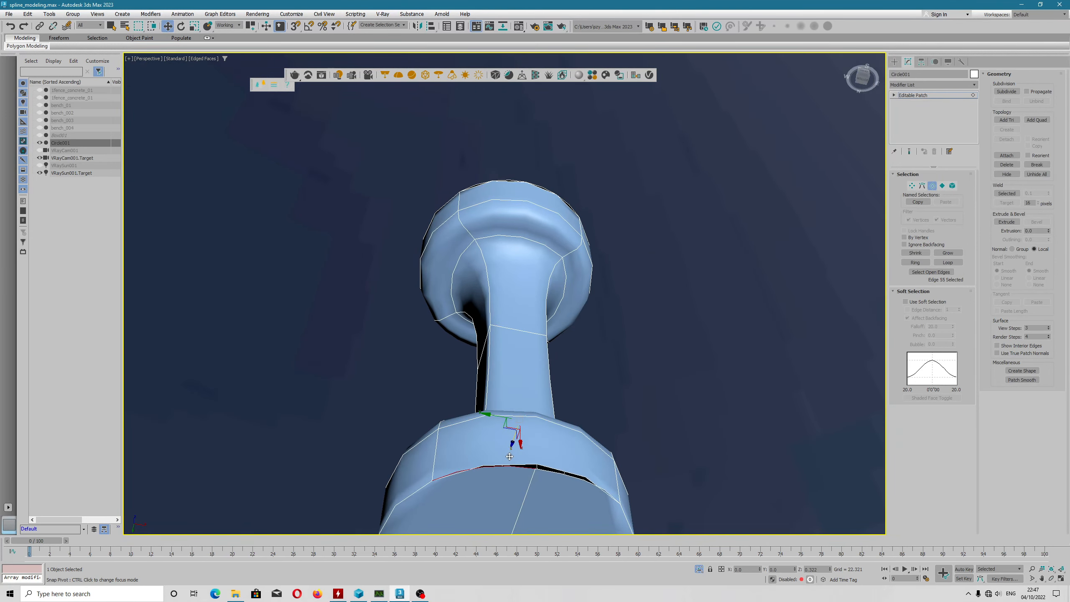
pyautogui.keyDown('alt'); pyautogui.moveTo(558, 471); pyautogui.dragTo(537, 370, button='middle'); pyautogui.keyUp('alt')
pyautogui.click(537, 371)
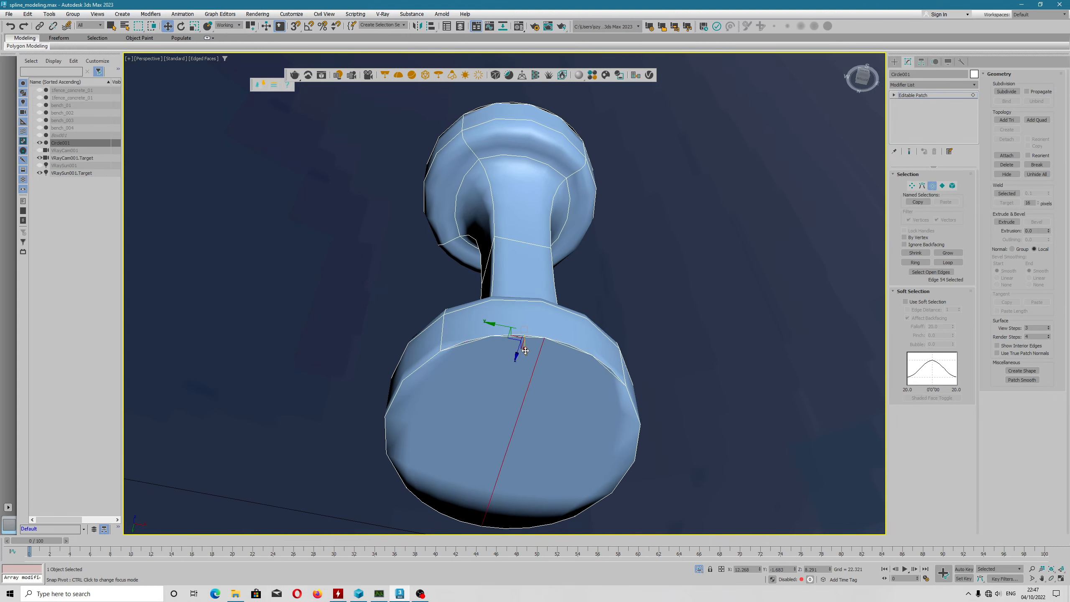
pyautogui.moveTo(525, 352); pyautogui.dragTo(542, 399)
pyautogui.hotkey('ctrl', 'z')
# Step: At patch level, delete the two patches that form the base's bottom cap
pyautogui.click(943, 186)
pyautogui.click(489, 395)
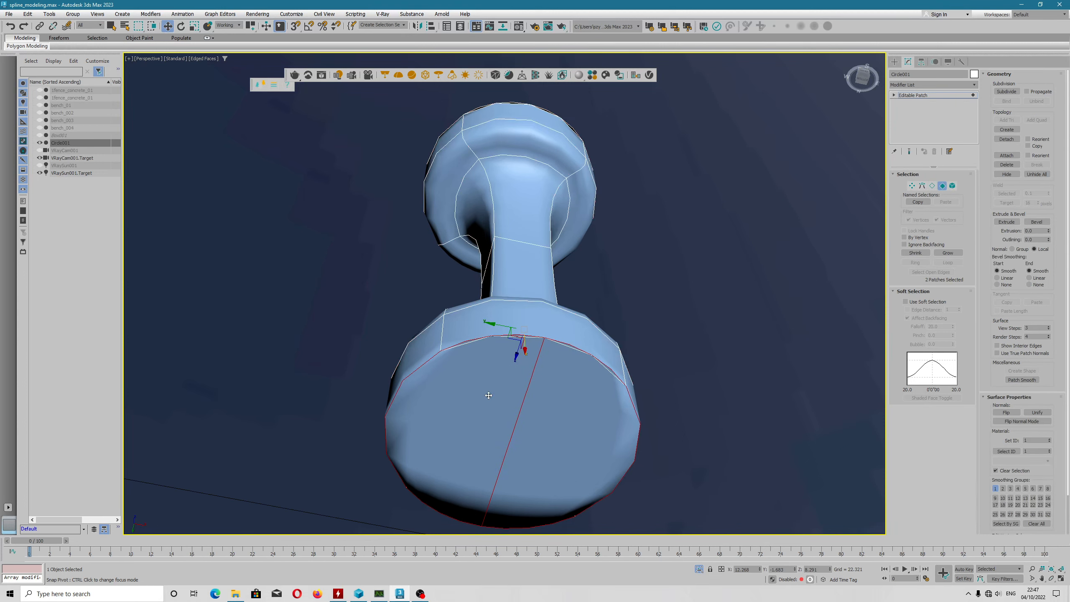
pyautogui.press('Delete')
# Step: Select both patches of the top cap, try moving them along the working pivot, and undo the move
pyautogui.keyDown('alt'); pyautogui.moveTo(487, 260); pyautogui.dragTo(477, 170, button='middle'); pyautogui.keyUp('alt')
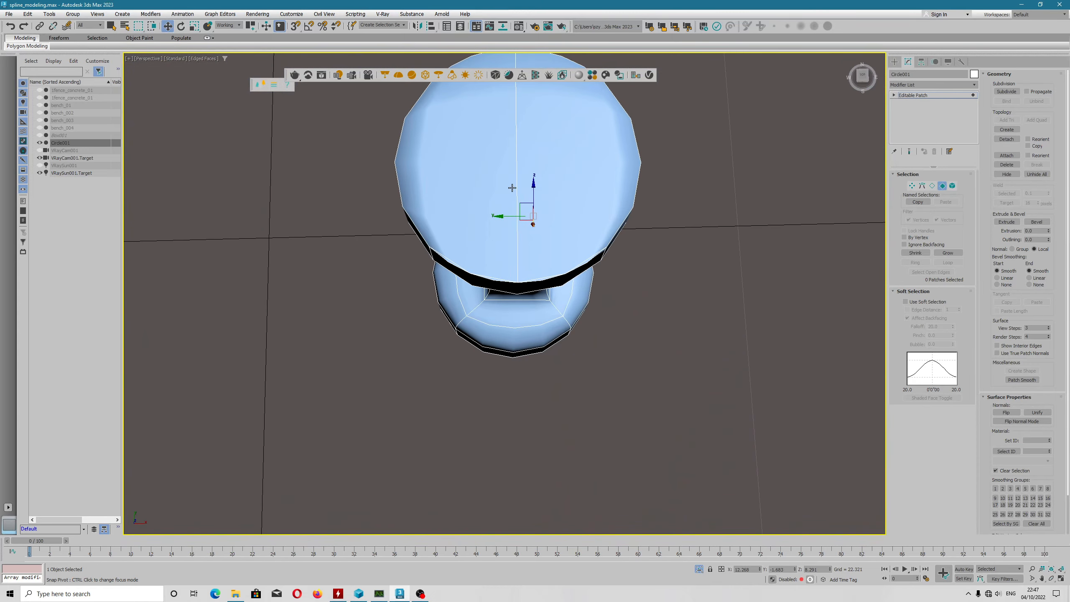
pyautogui.click(477, 169)
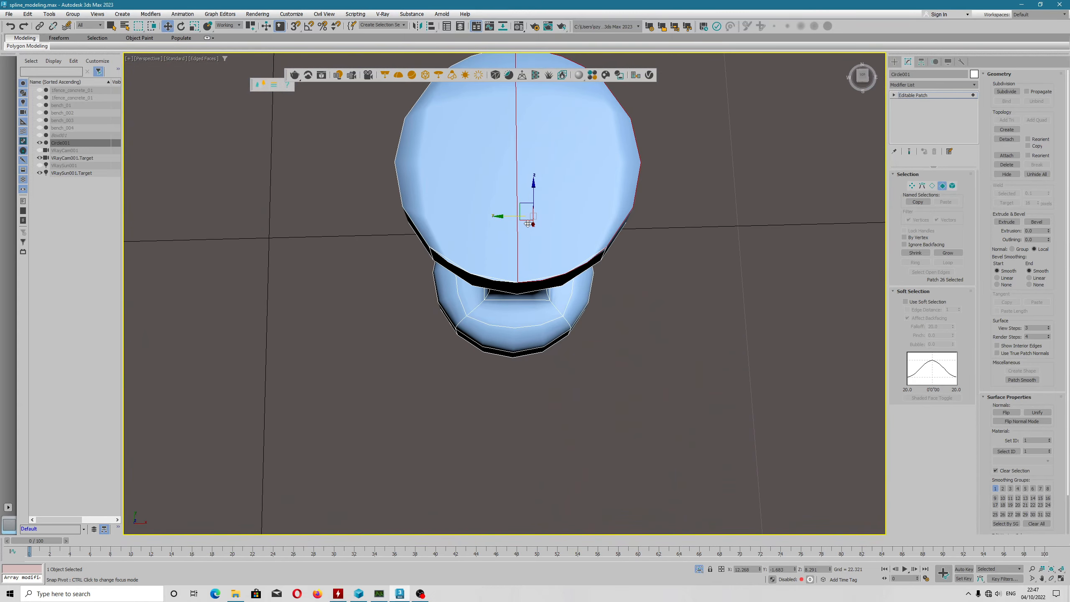
pyautogui.keyDown('alt'); pyautogui.moveTo(529, 222); pyautogui.dragTo(520, 348, button='middle'); pyautogui.keyUp('alt')
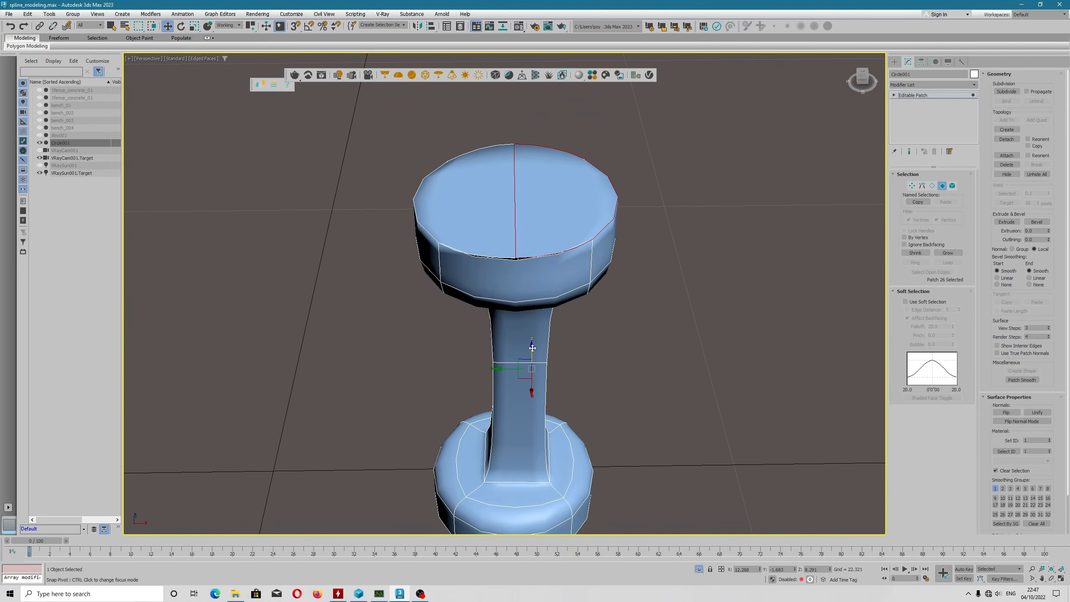
pyautogui.keyDown('ctrl'); pyautogui.click(498, 216); pyautogui.keyUp('ctrl')
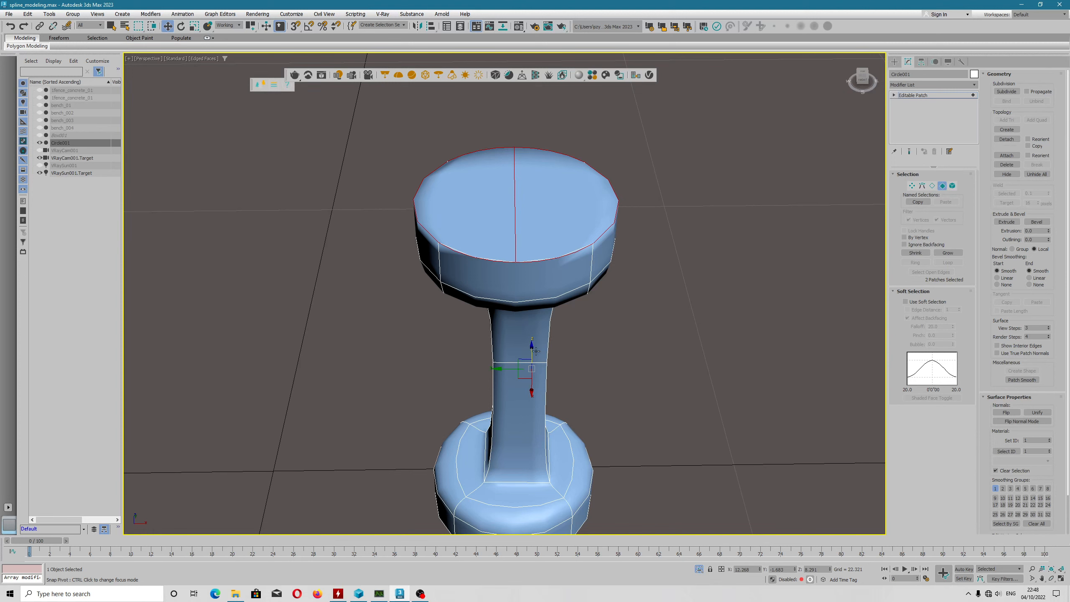
pyautogui.moveTo(531, 396); pyautogui.dragTo(530, 372)
pyautogui.hotkey('ctrl', 'z')
pyautogui.moveTo(546, 235)
pyautogui.keyDown('alt'); pyautogui.mouseDown(button='middle')
pyautogui.moveTo(575, 228)
pyautogui.moveTo(558, 233)
pyautogui.mouseUp(button='middle'); pyautogui.keyUp('alt')
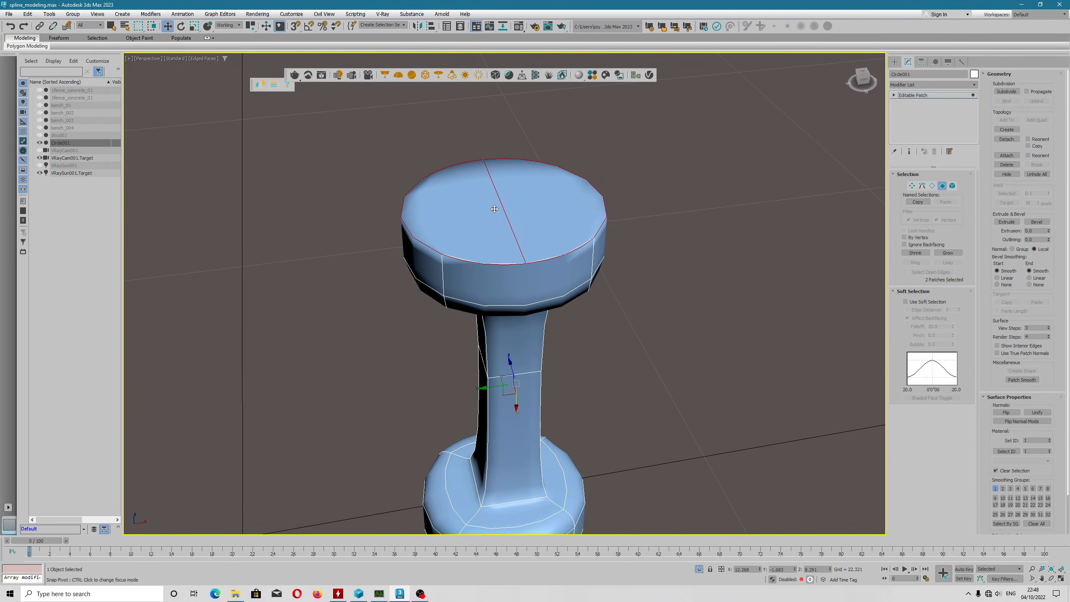
pyautogui.keyDown('alt'); pyautogui.moveTo(549, 454); pyautogui.dragTo(480, 324, button='middle'); pyautogui.keyUp('alt')
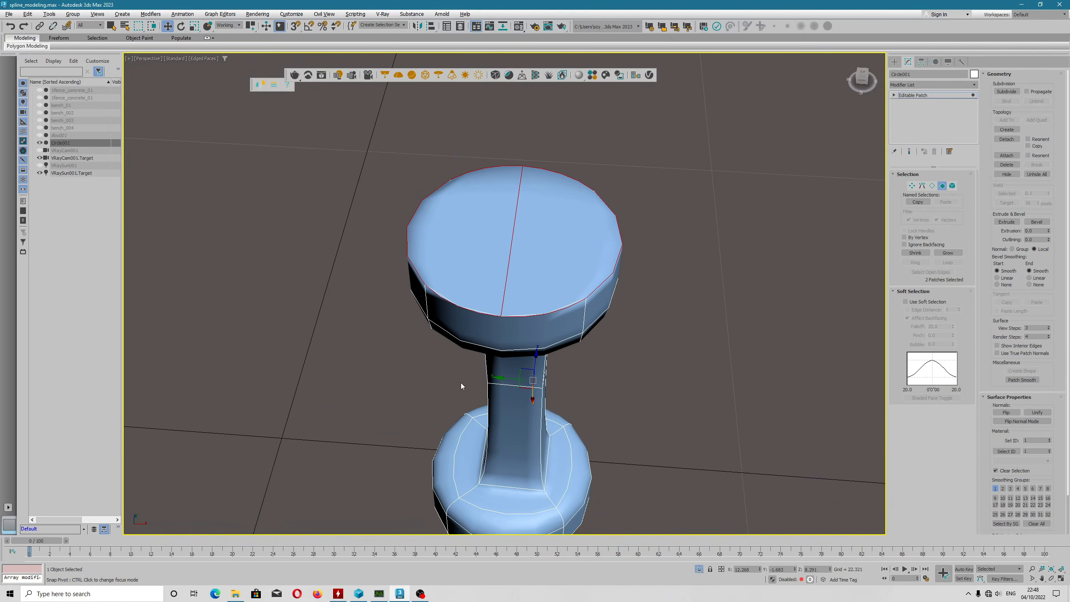
pyautogui.keyDown('alt'); pyautogui.moveTo(461, 386); pyautogui.dragTo(578, 320, button='middle'); pyautogui.keyUp('alt')
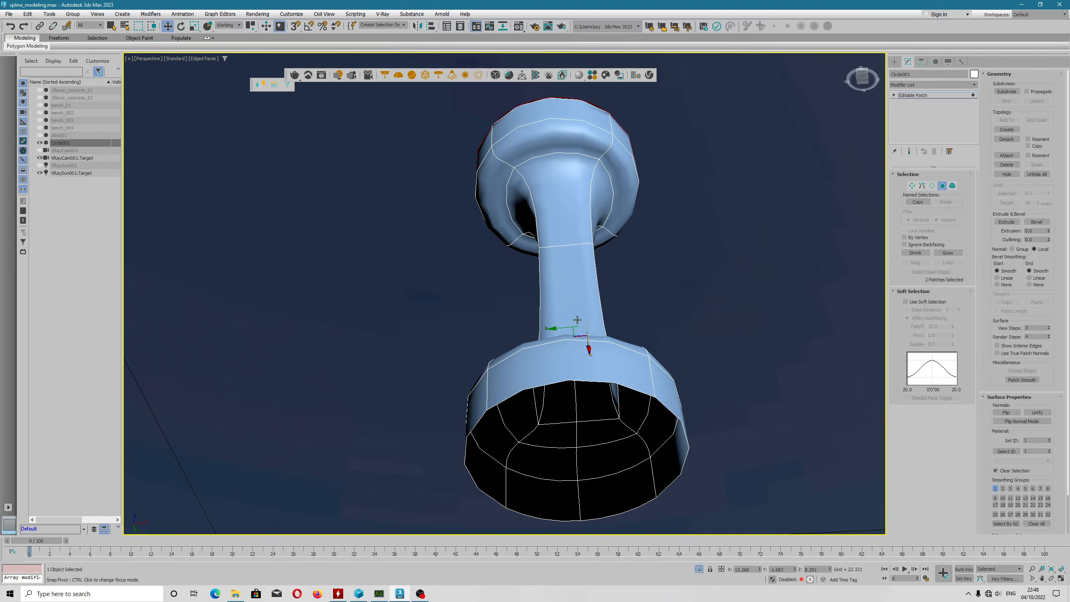
# Step: At edge level, try deleting the edge across the base's bottom cap, and undo the deletion
pyautogui.moveTo(625, 420)
pyautogui.keyDown('alt'); pyautogui.mouseDown(button='middle')
pyautogui.moveTo(606, 428)
pyautogui.moveTo(610, 411)
pyautogui.mouseUp(button='middle'); pyautogui.keyUp('alt')
pyautogui.click(932, 186)
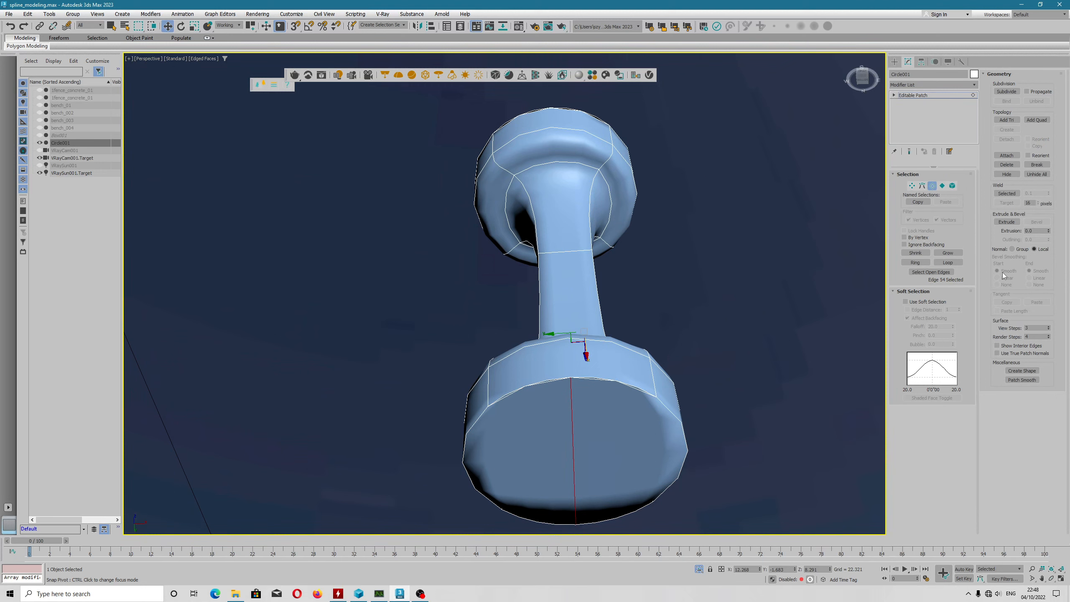
pyautogui.click(1009, 164)
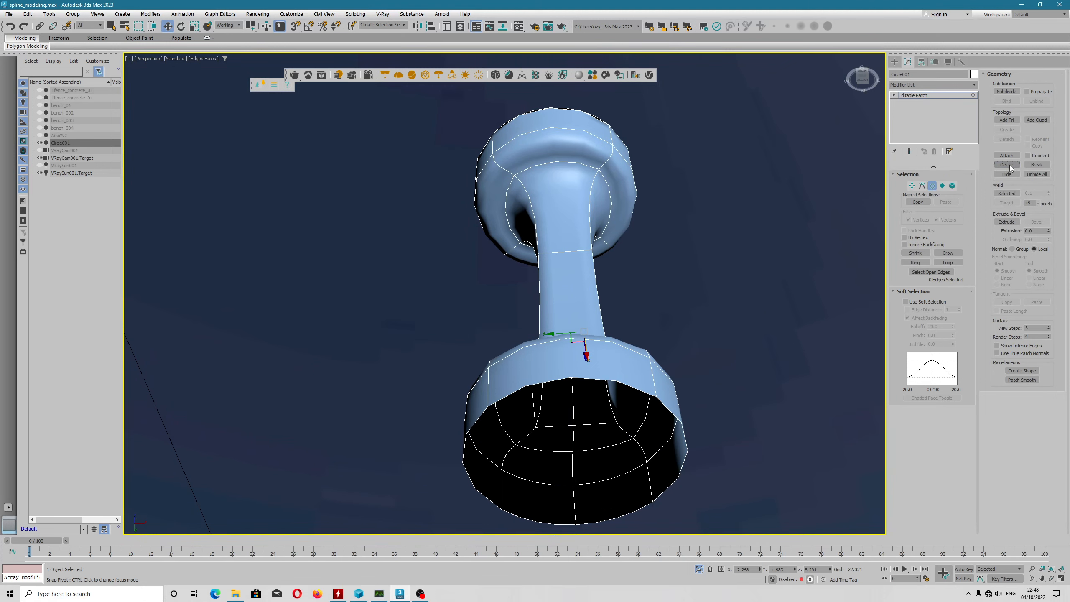
pyautogui.hotkey('ctrl', 'z')
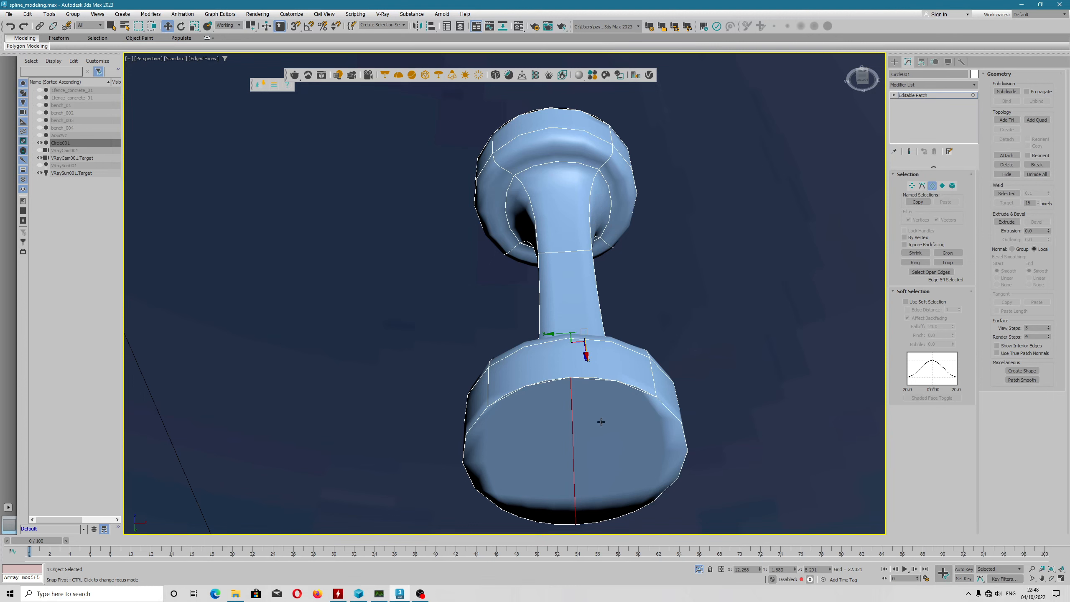
# Step: At patch level, select one half of the base's bottom cap, try moving it, and undo the move
pyautogui.press('4')
pyautogui.click(563, 420)
pyautogui.keyDown('alt'); pyautogui.moveTo(601, 409); pyautogui.dragTo(579, 399, button='middle'); pyautogui.keyUp('alt')
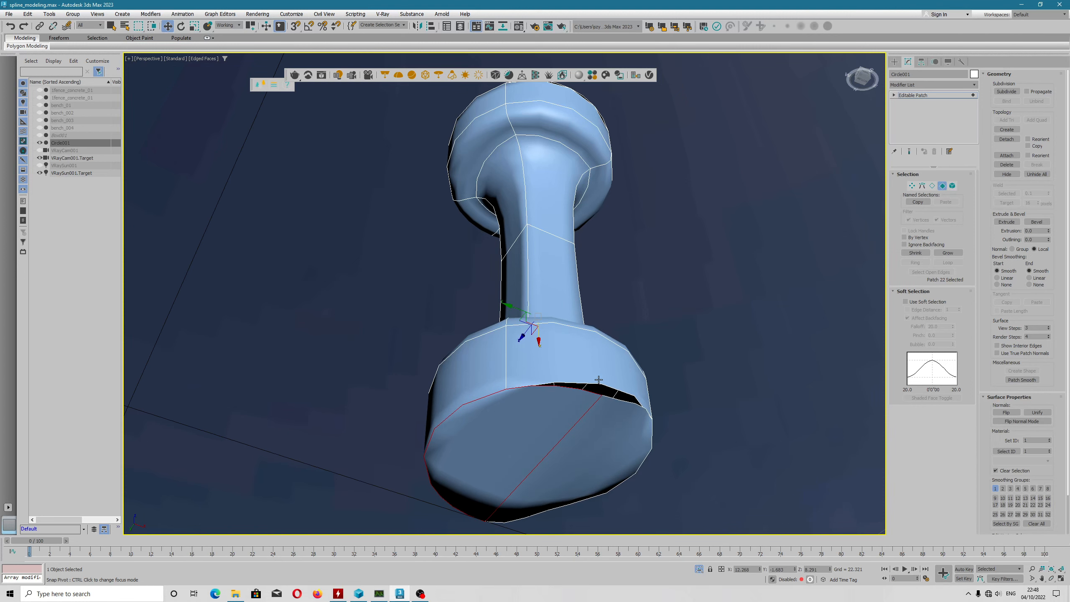
pyautogui.keyDown('alt'); pyautogui.moveTo(605, 386); pyautogui.dragTo(590, 295, button='middle'); pyautogui.keyUp('alt')
# Step: With Ignore Backfacing on, select the stacked horizontal edges along the front of the base, shaft and top disc, and subdivide them
pyautogui.click(932, 186)
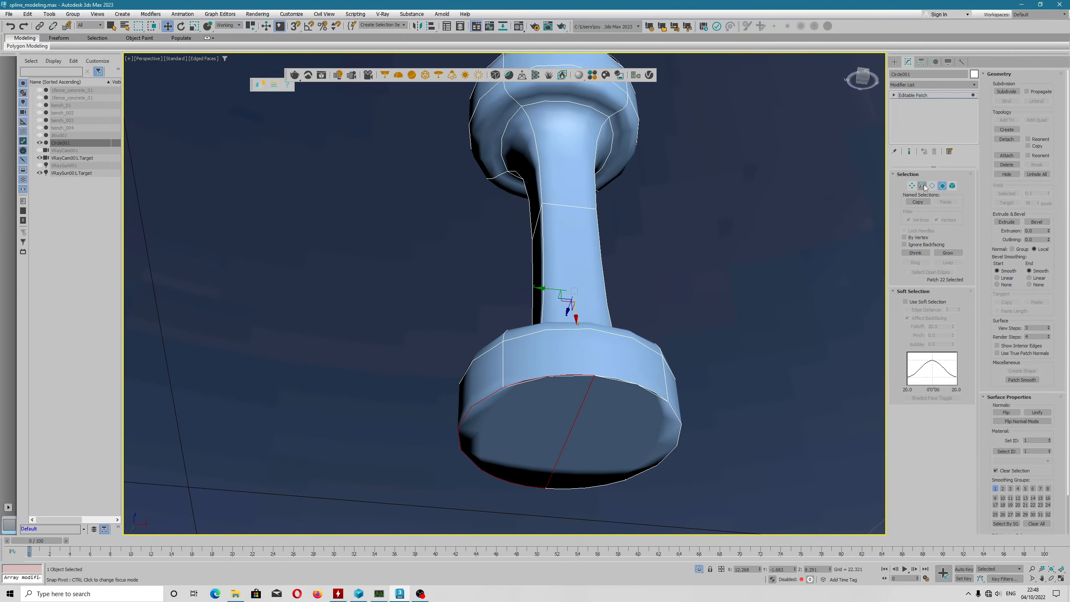
pyautogui.click(601, 375)
pyautogui.click(578, 374)
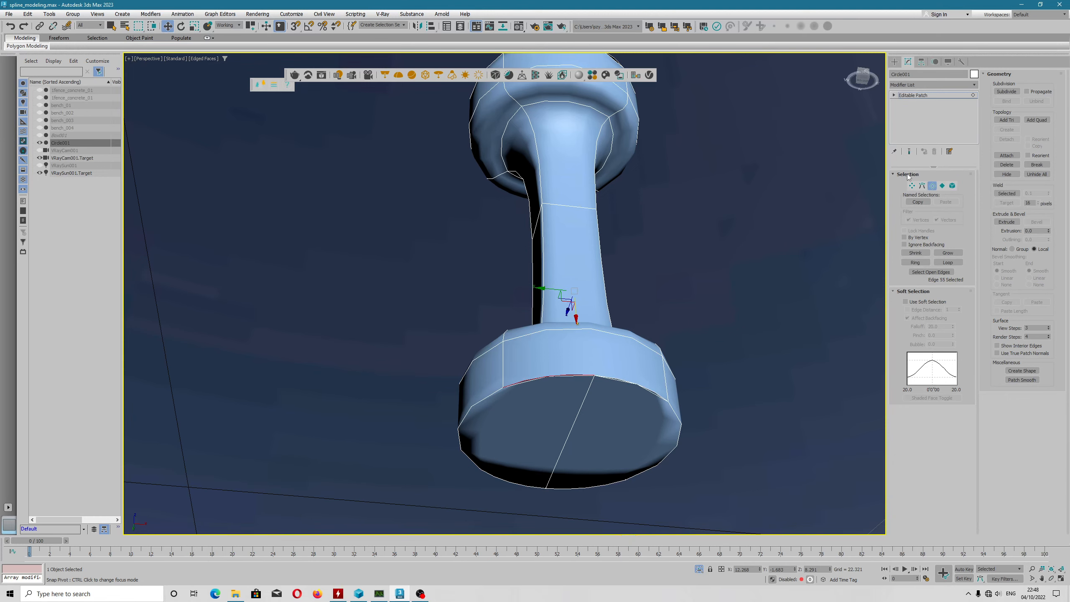
pyautogui.keyDown('alt'); pyautogui.moveTo(596, 209); pyautogui.dragTo(607, 368, button='middle'); pyautogui.keyUp('alt')
pyautogui.click(596, 293)
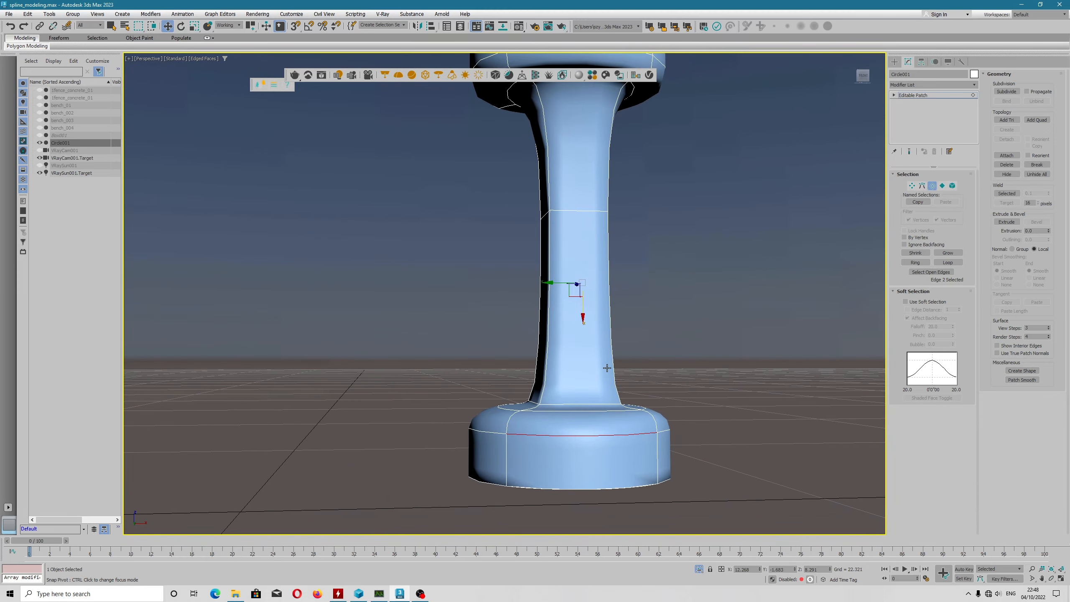
pyautogui.keyDown('ctrl'); pyautogui.click(582, 410); pyautogui.keyUp('ctrl')
pyautogui.keyDown('ctrl'); pyautogui.click(582, 403); pyautogui.keyUp('ctrl')
pyautogui.moveTo(598, 201); pyautogui.dragTo(591, 343, button='middle')
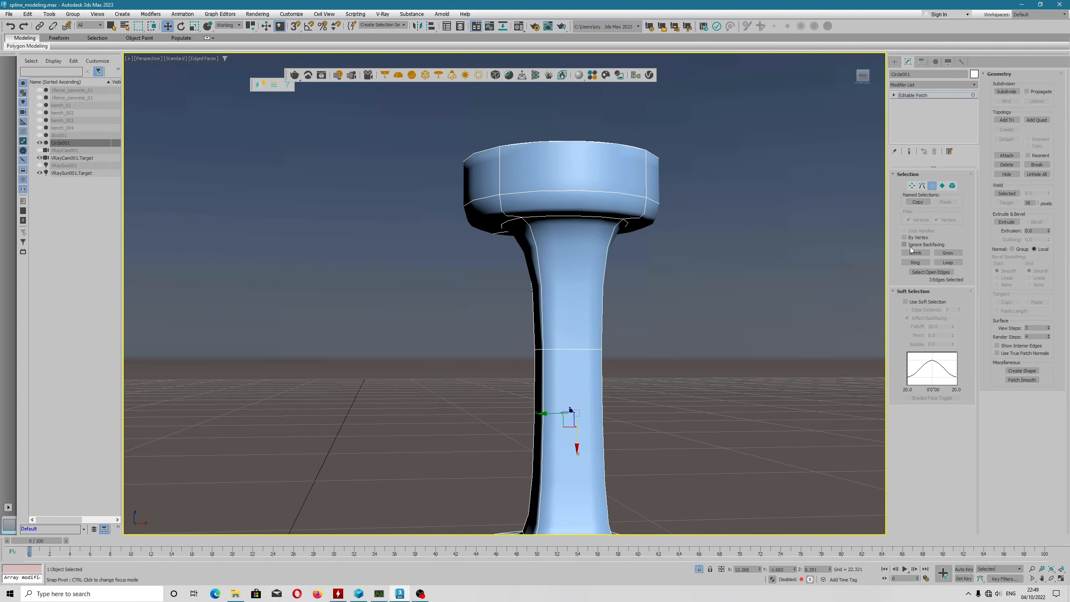
pyautogui.moveTo(591, 384); pyautogui.dragTo(604, 273, button='middle')
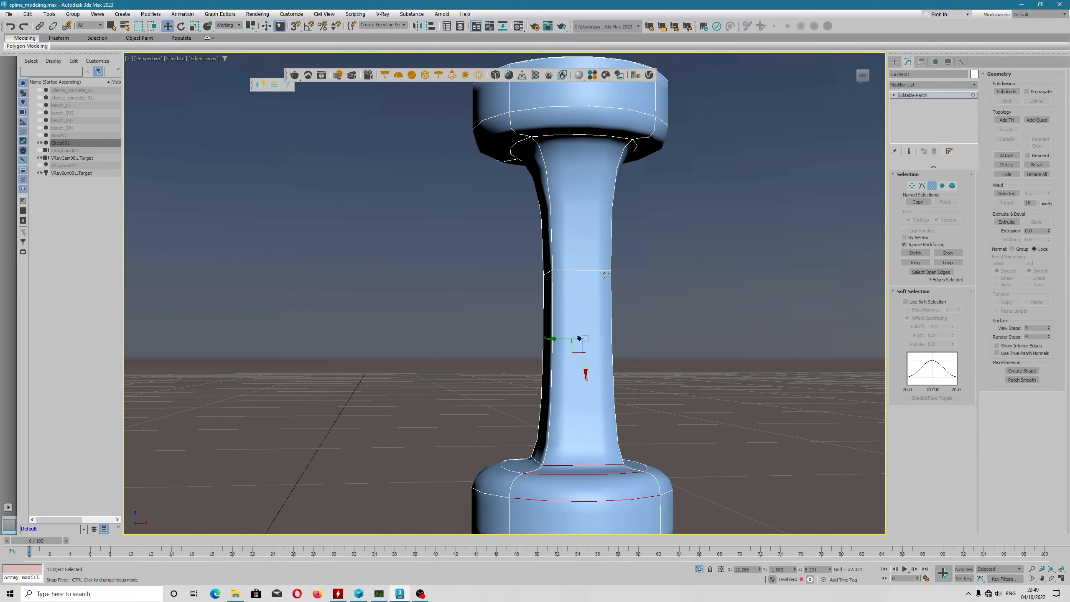
pyautogui.keyDown('ctrl'); pyautogui.click(583, 270); pyautogui.keyUp('ctrl')
pyautogui.keyDown('ctrl'); pyautogui.click(582, 135); pyautogui.keyUp('ctrl')
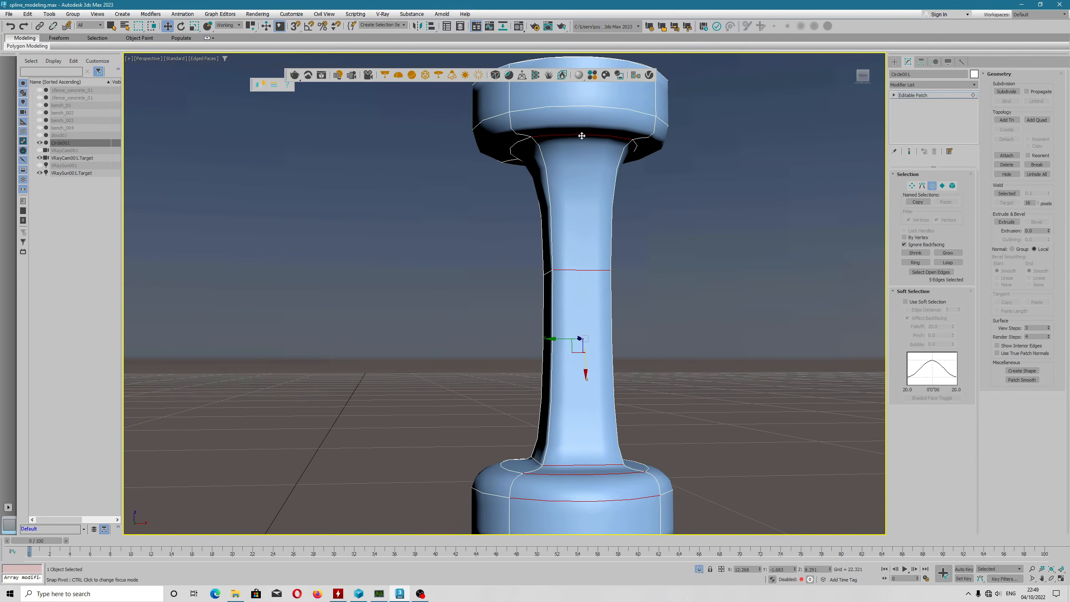
pyautogui.keyDown('ctrl'); pyautogui.click(594, 107); pyautogui.keyUp('ctrl')
pyautogui.keyDown('alt'); pyautogui.moveTo(589, 129); pyautogui.dragTo(598, 139, button='middle'); pyautogui.keyUp('alt')
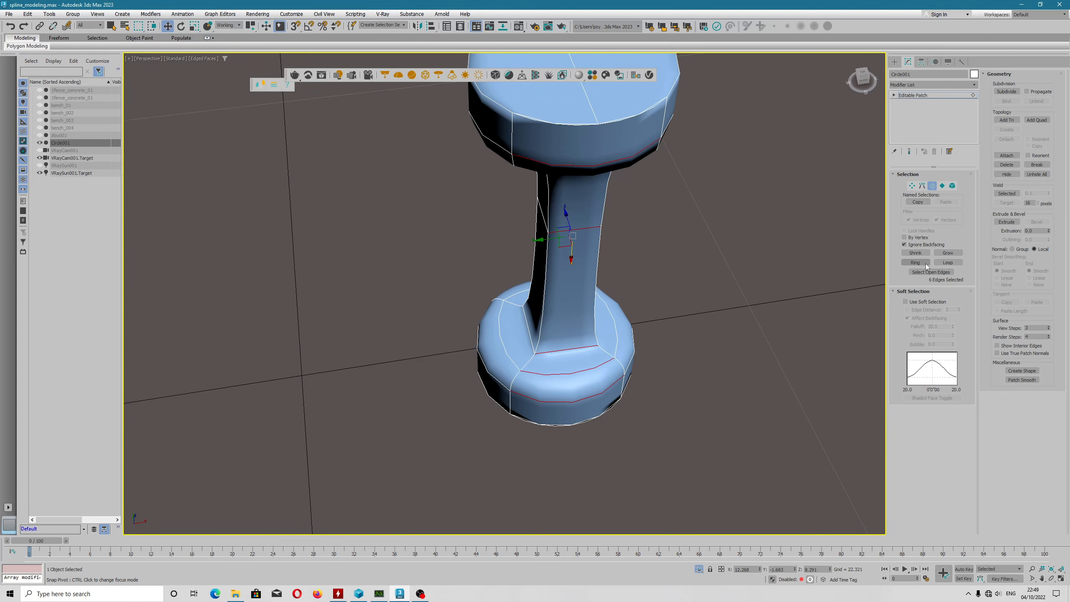
pyautogui.click(1008, 91)
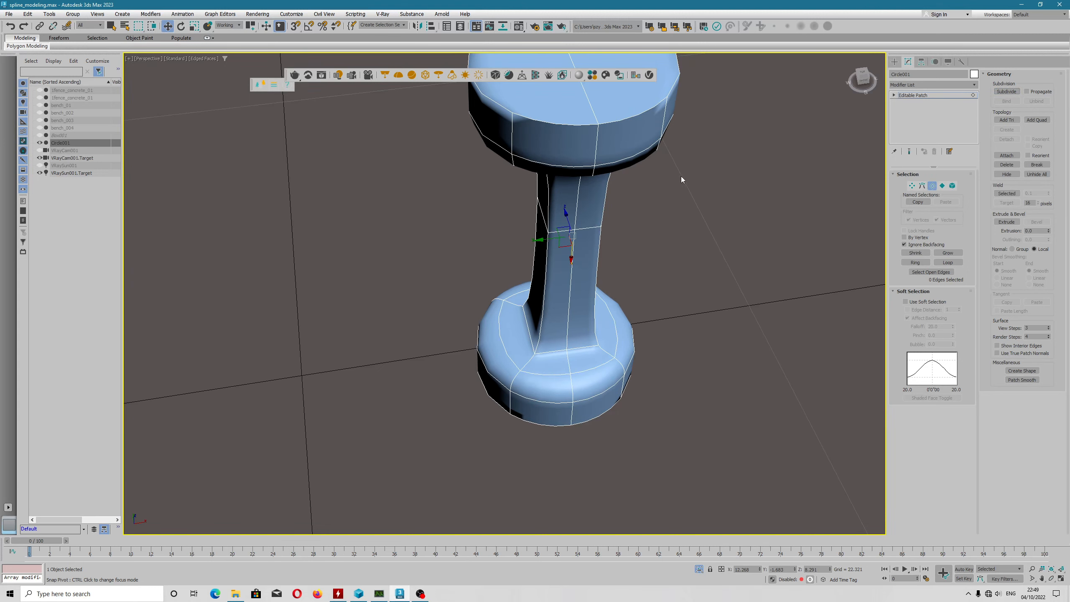
# Step: At patch level, try raising one half of the top cap, and undo the move
pyautogui.keyDown('alt'); pyautogui.moveTo(681, 176); pyautogui.dragTo(760, 199, button='middle'); pyautogui.keyUp('alt')
pyautogui.click(621, 234)
pyautogui.click(943, 186)
pyautogui.click(646, 210)
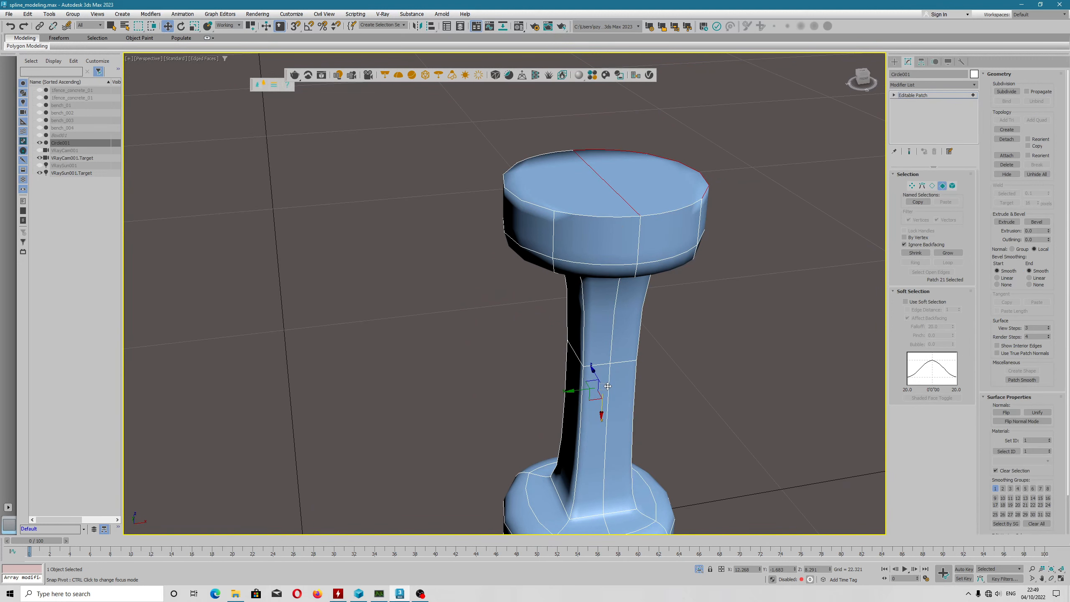
pyautogui.moveTo(603, 407); pyautogui.dragTo(592, 367)
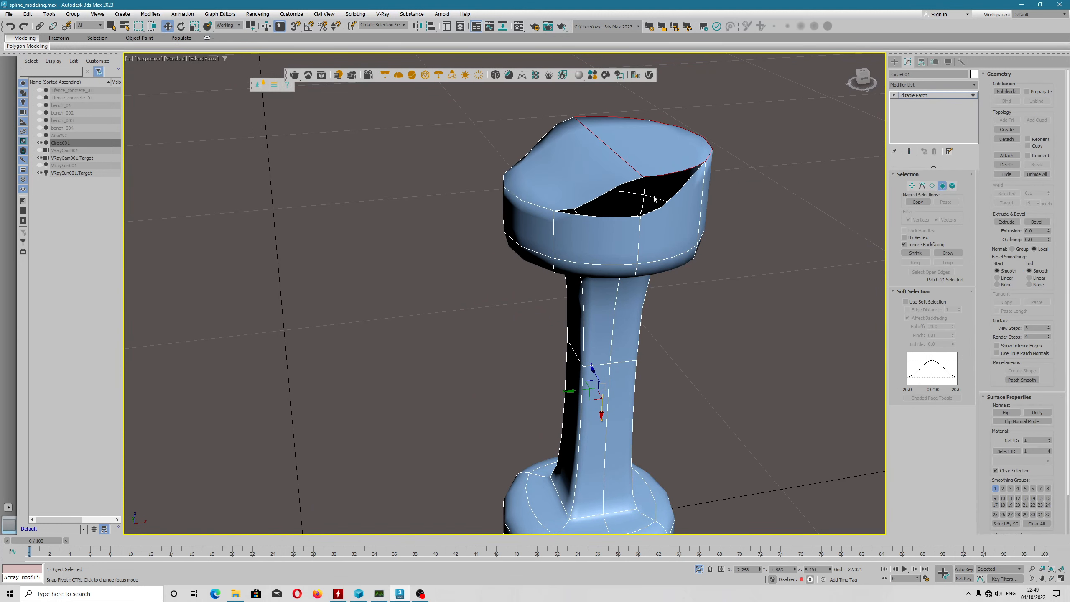
pyautogui.hotkey('ctrl', 'z')
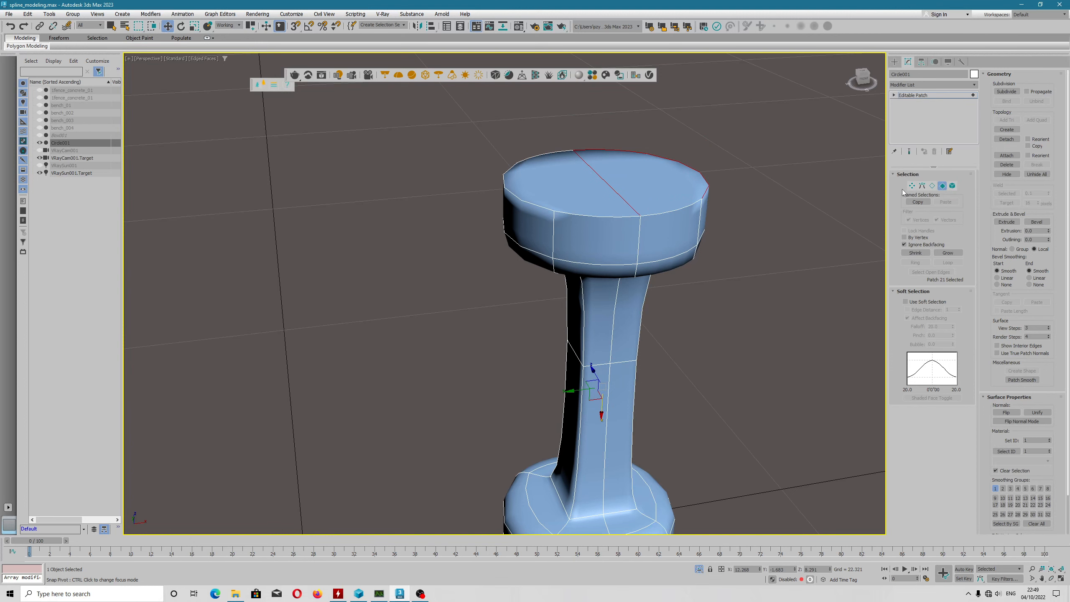
# Step: Leave patch level and convert the whole object to an Editable Poly
pyautogui.moveTo(658, 281); pyautogui.dragTo(640, 226, button='middle')
pyautogui.keyDown('alt'); pyautogui.moveTo(580, 249); pyautogui.dragTo(595, 270, button='middle'); pyautogui.keyUp('alt')
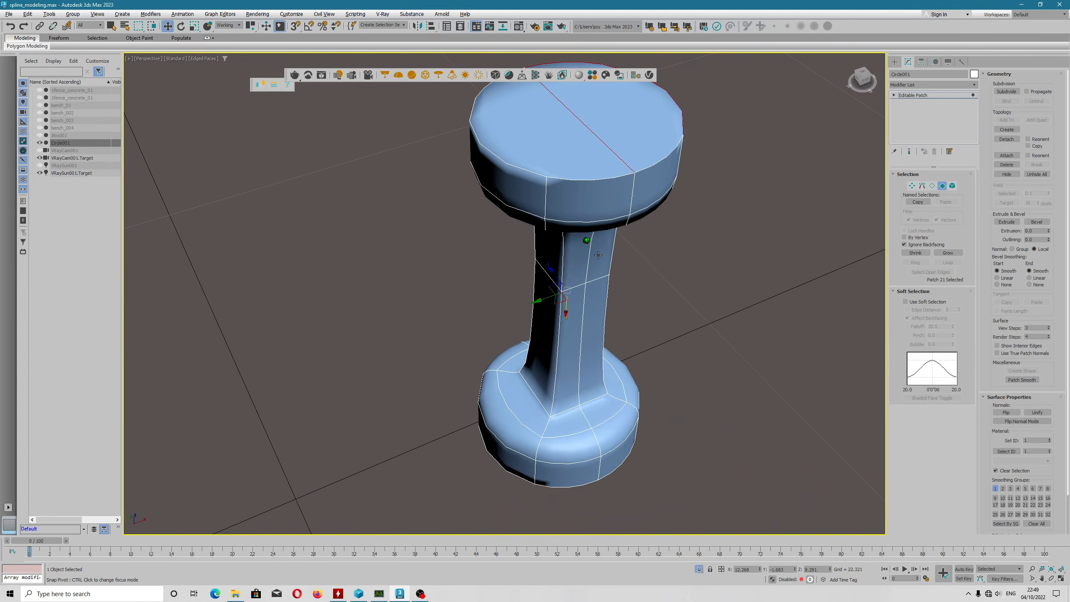
pyautogui.click(943, 186)
pyautogui.rightClick(647, 142)
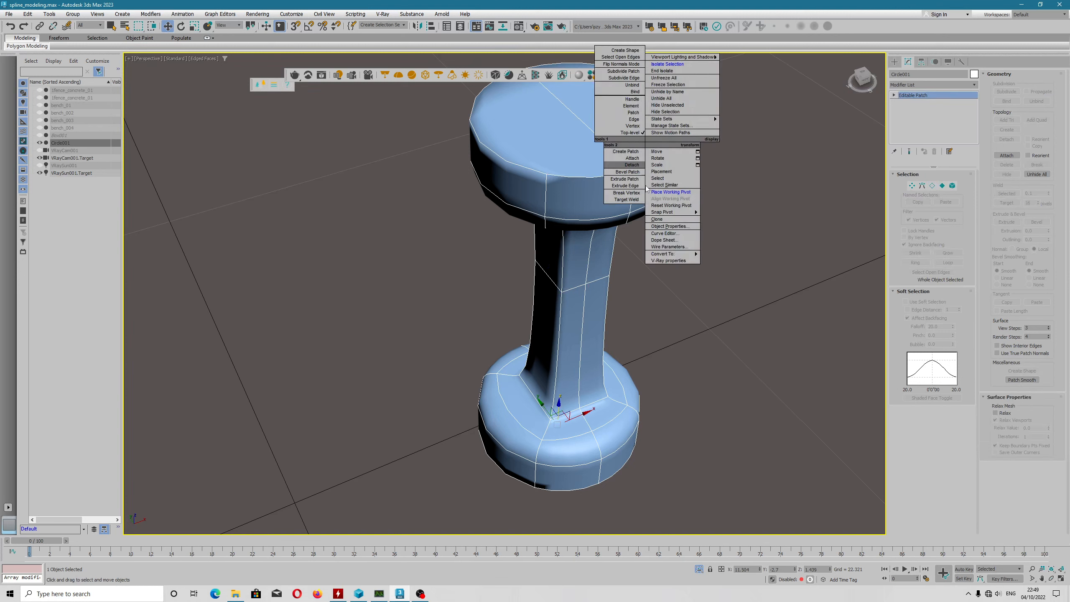
pyautogui.moveTo(695, 252)
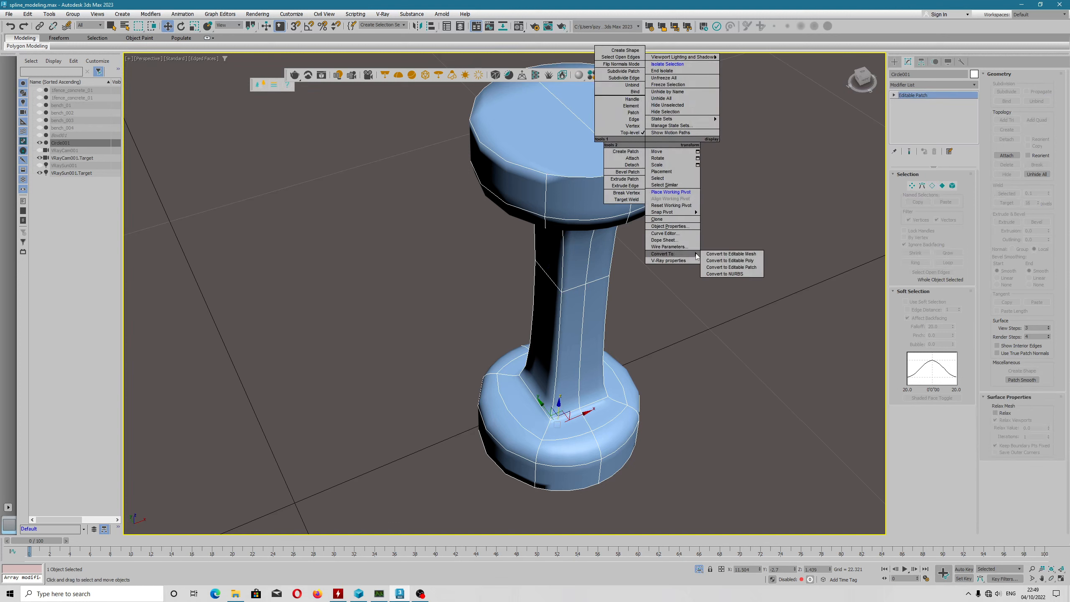
pyautogui.click(741, 261)
# Step: At polygon level, try moving a single polygon of the top cap, and undo the move
pyautogui.click(941, 184)
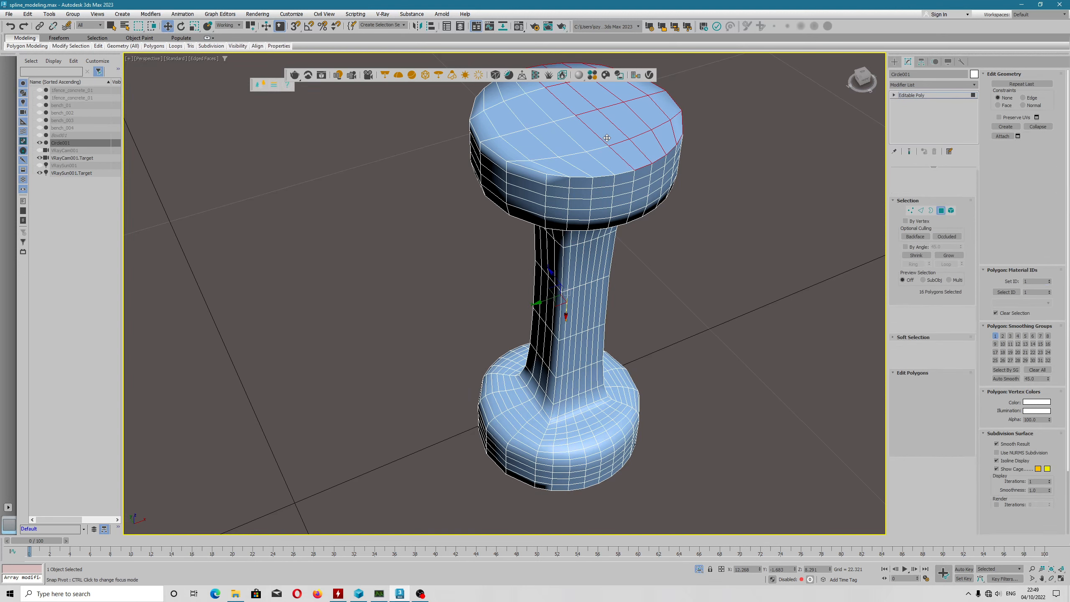
pyautogui.click(606, 138)
pyautogui.click(640, 172)
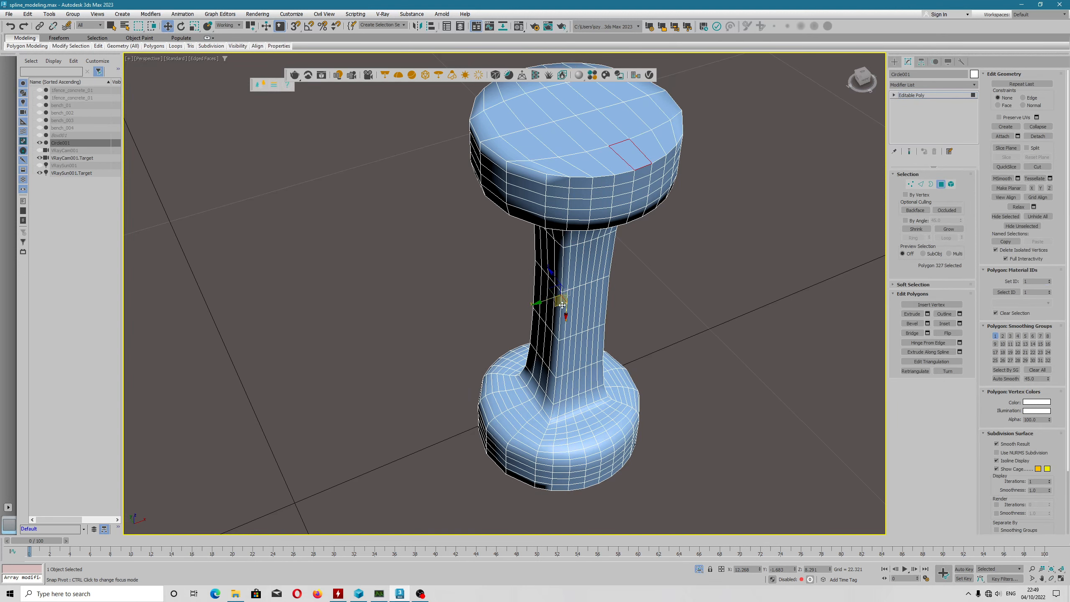
pyautogui.moveTo(566, 314); pyautogui.dragTo(570, 299)
pyautogui.hotkey('ctrl', 'z')
# Step: Enable By Angle selection, select the whole top cap, try moving its polygons, and undo the move
pyautogui.click(905, 220)
pyautogui.click(603, 145)
pyautogui.moveTo(565, 319); pyautogui.dragTo(565, 307)
pyautogui.keyDown('alt'); pyautogui.moveTo(613, 231); pyautogui.dragTo(568, 267, button='middle'); pyautogui.keyUp('alt')
pyautogui.hotkey('ctrl', 'z')
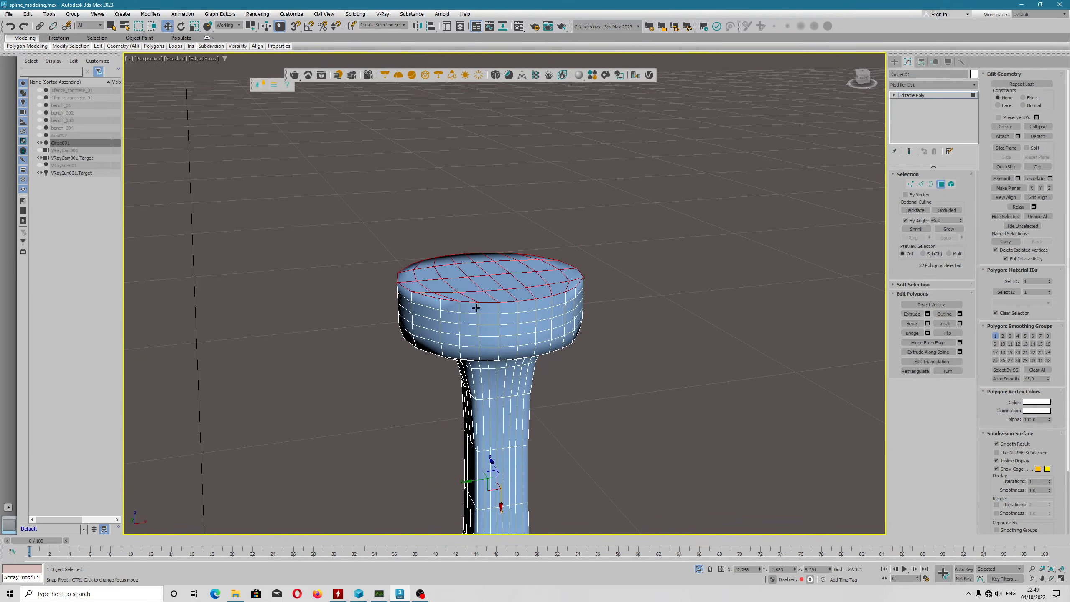
pyautogui.scroll(2, 462, 312)
pyautogui.keyDown('alt'); pyautogui.moveTo(440, 311); pyautogui.dragTo(613, 194, button='middle'); pyautogui.keyUp('alt')
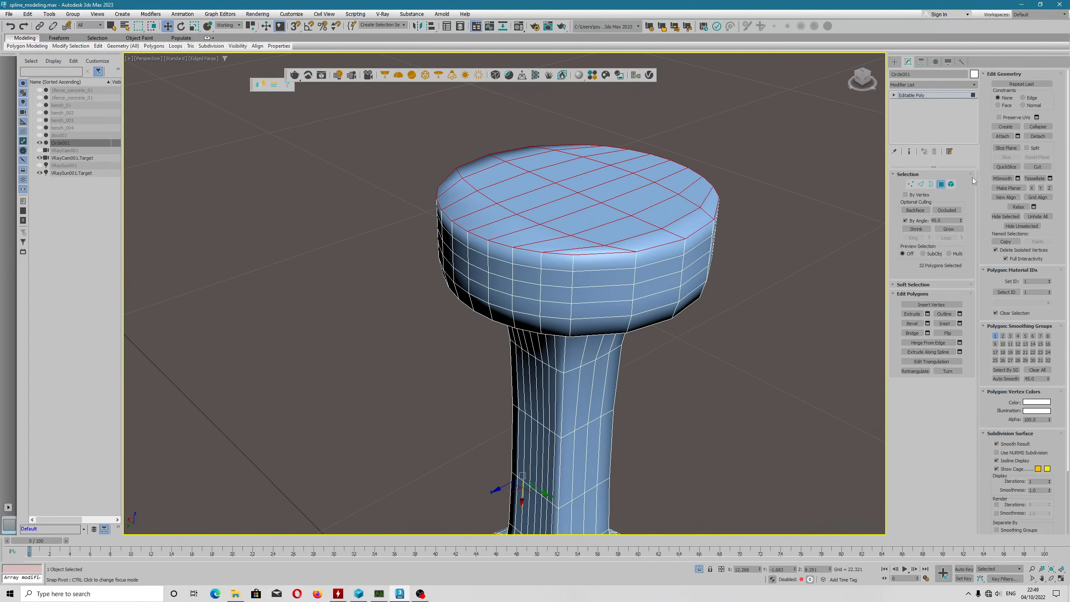
# Step: Add a Welder modifier to the whole object and set it to Verts, keeping Don't Weld Sel Edges enabled
pyautogui.click(940, 184)
pyautogui.click(974, 85)
pyautogui.scroll(-15, 969, 166)
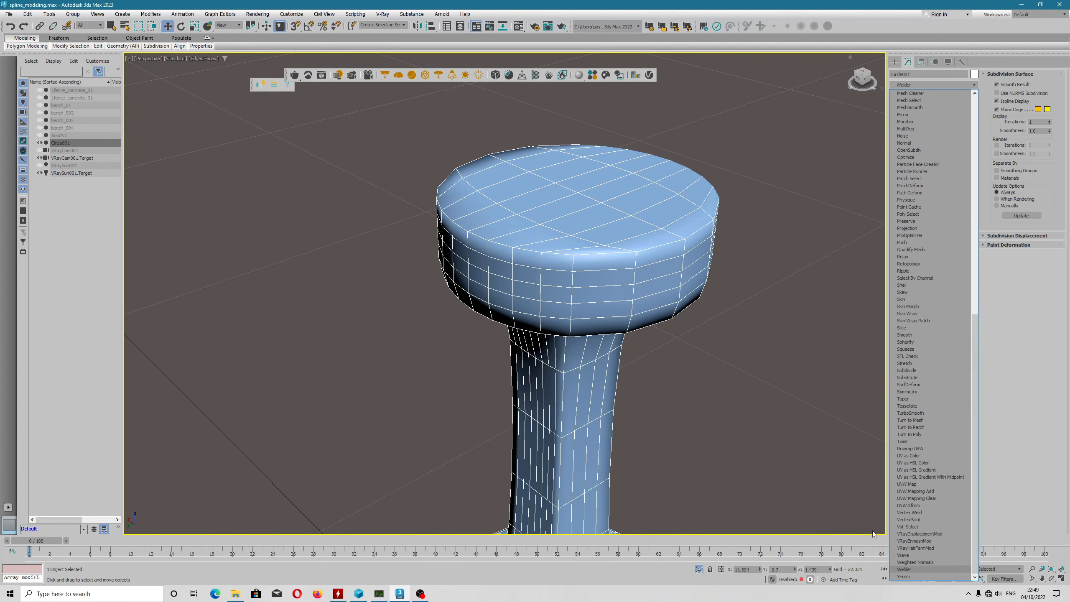
pyautogui.click(906, 569)
pyautogui.moveTo(579, 302); pyautogui.dragTo(600, 259, button='middle')
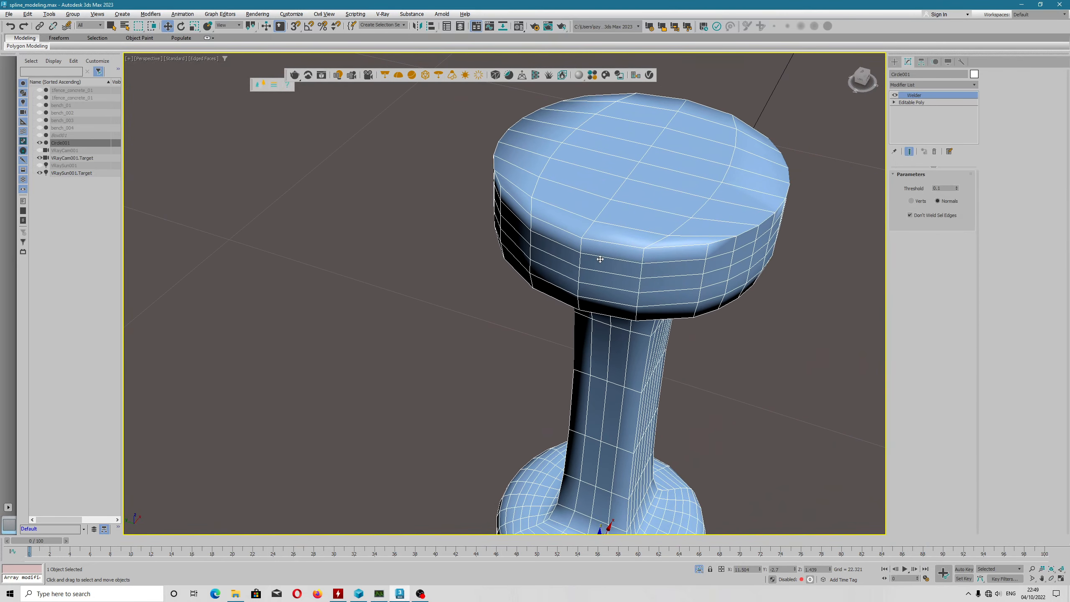
pyautogui.click(914, 202)
pyautogui.click(910, 216)
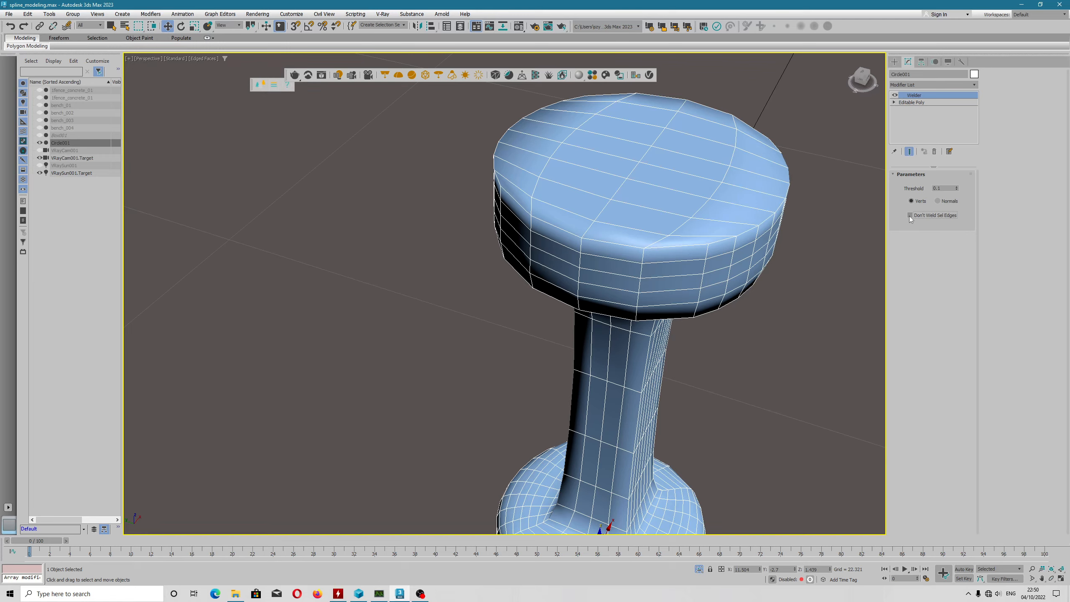
pyautogui.click(909, 216)
pyautogui.moveTo(693, 225)
pyautogui.keyDown('alt'); pyautogui.mouseDown(button='middle')
pyautogui.moveTo(646, 214)
pyautogui.moveTo(679, 228)
pyautogui.mouseUp(button='middle'); pyautogui.keyUp('alt')
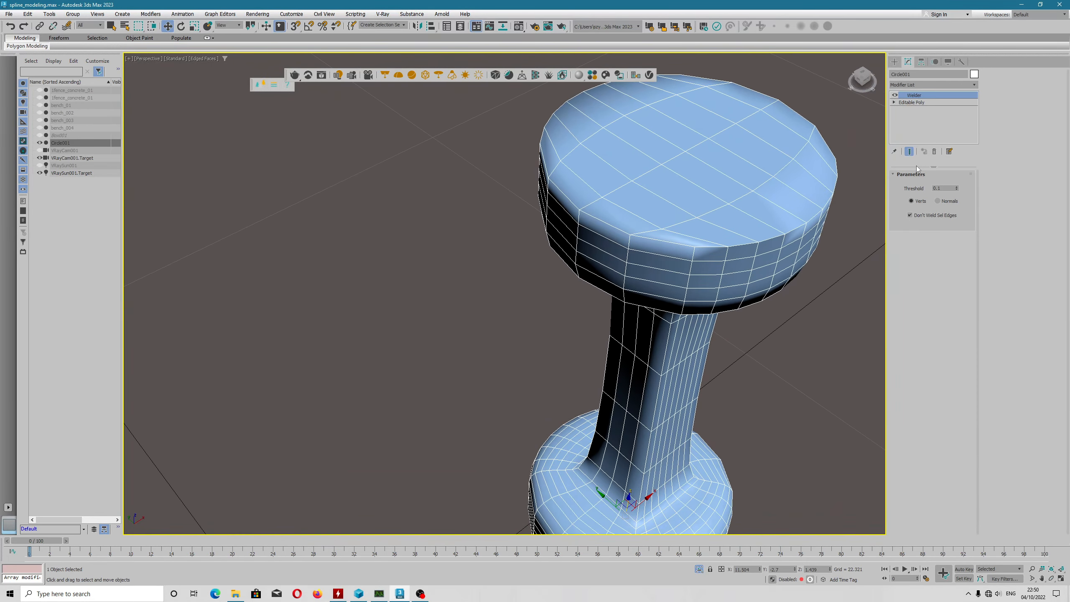
# Step: Activate vertex level on the Editable Poly beneath the Welder modifier, and return to the Welder
pyautogui.click(917, 102)
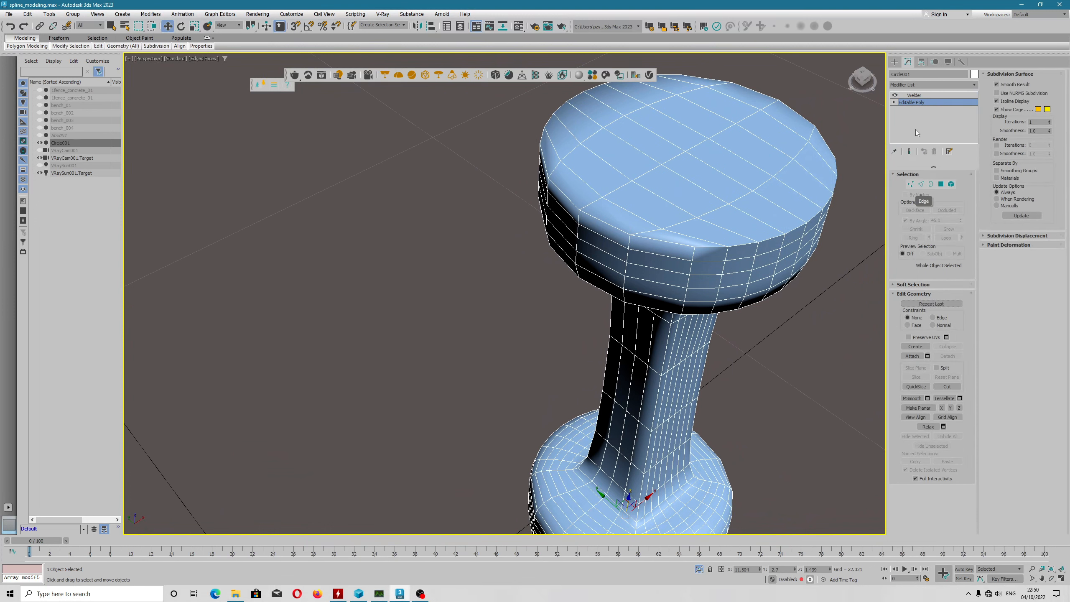
pyautogui.click(909, 152)
pyautogui.press('1')
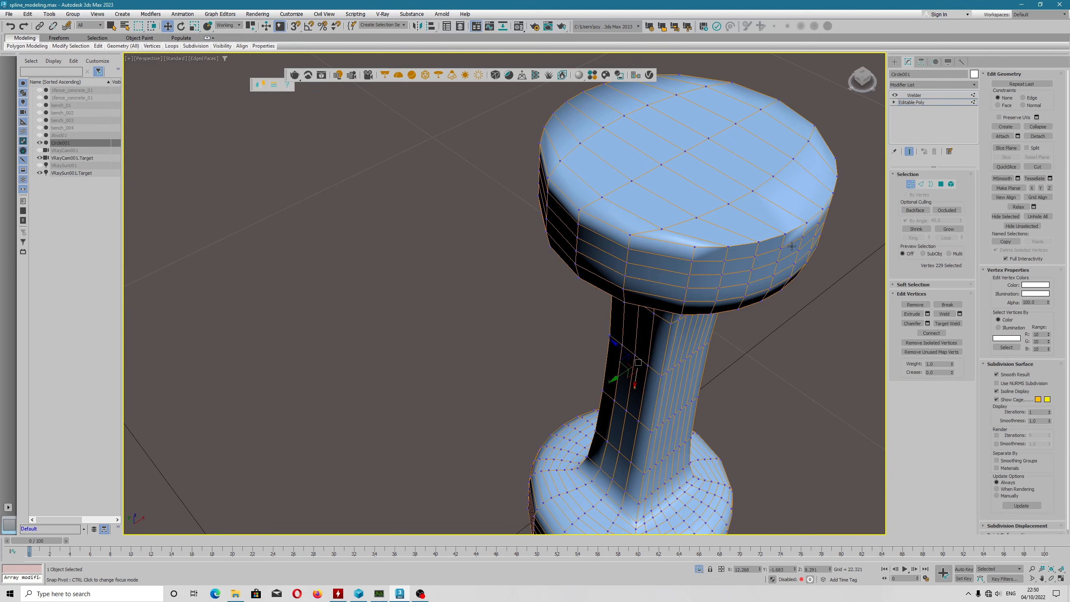
pyautogui.click(920, 95)
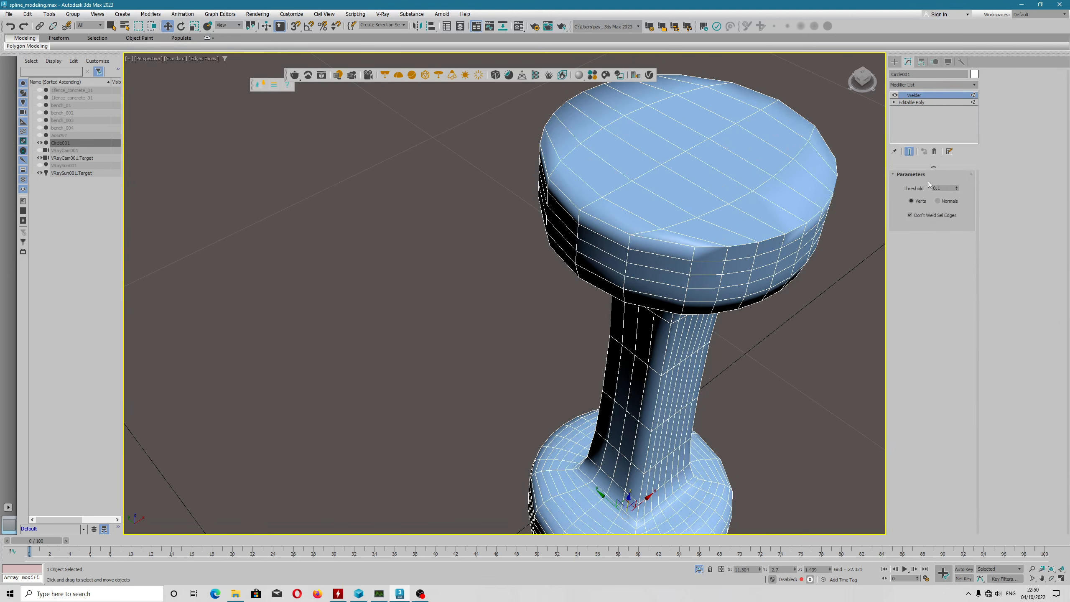
# Step: Raise the Welder's weld threshold to 0.17
pyautogui.click(956, 187)
pyautogui.click(957, 187)
pyautogui.click(957, 187)
pyautogui.click(956, 187)
pyautogui.click(957, 187)
pyautogui.click(957, 186)
pyautogui.click(956, 187)
pyautogui.keyDown('alt'); pyautogui.moveTo(714, 273); pyautogui.dragTo(716, 251, button='middle'); pyautogui.keyUp('alt')
# Step: Try converting the welded object to an Editable Poly, inspect the top rim at vertex level, and undo the conversion
pyautogui.rightClick(721, 205)
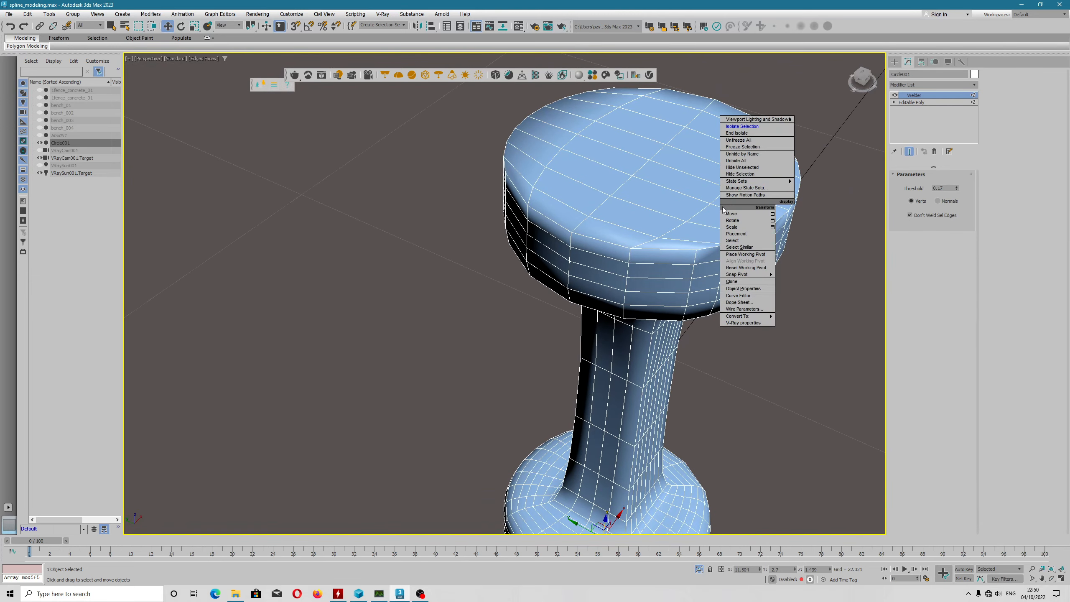
pyautogui.moveTo(754, 316)
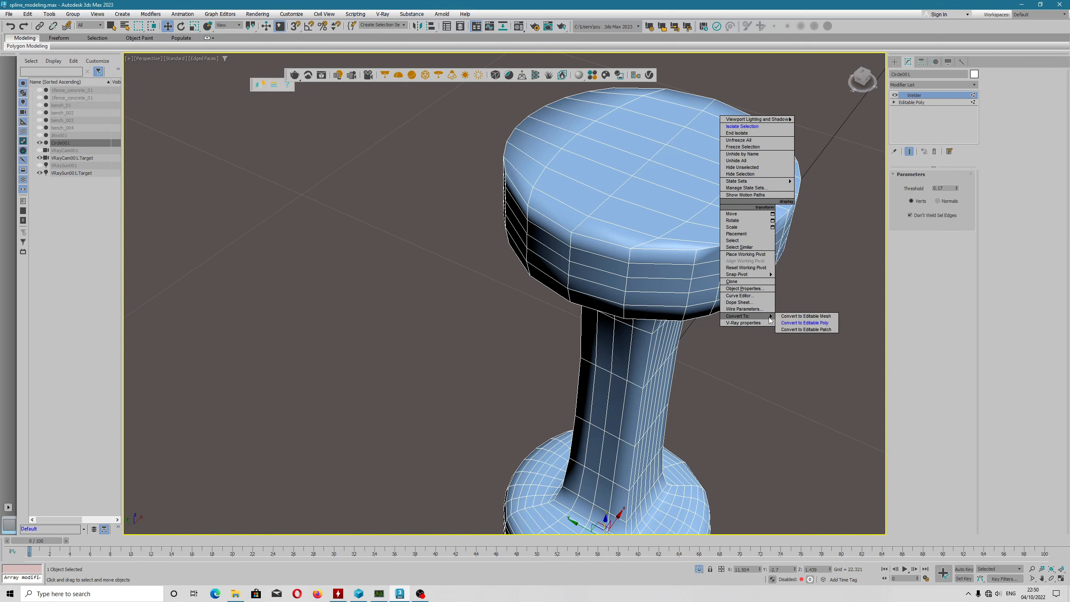
pyautogui.click(805, 322)
pyautogui.click(910, 184)
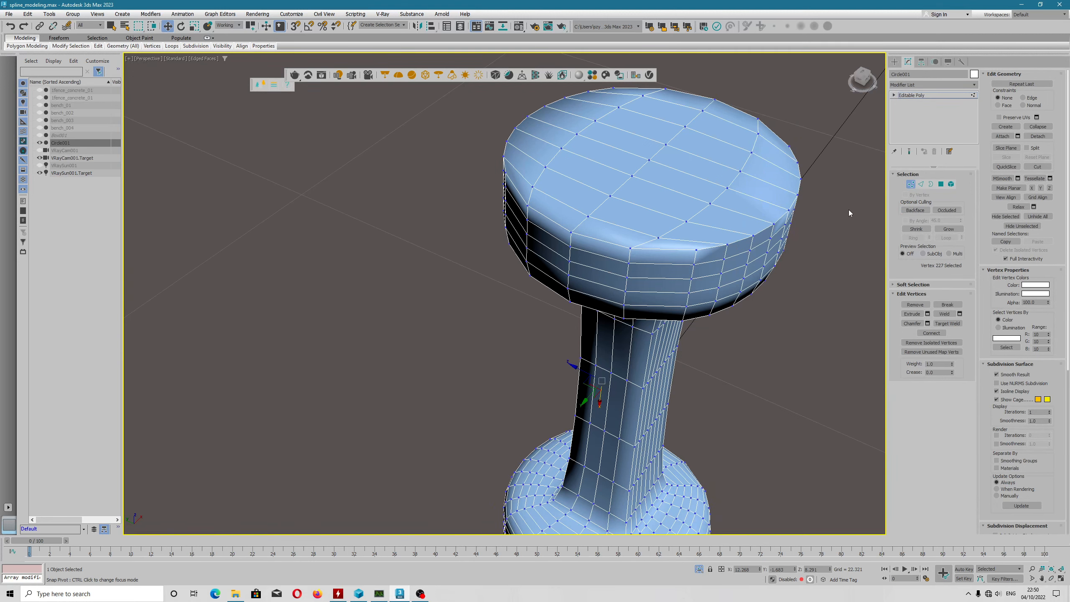
pyautogui.click(757, 237)
pyautogui.keyDown('alt'); pyautogui.moveTo(757, 237); pyautogui.dragTo(886, 269, button='middle'); pyautogui.keyUp('alt')
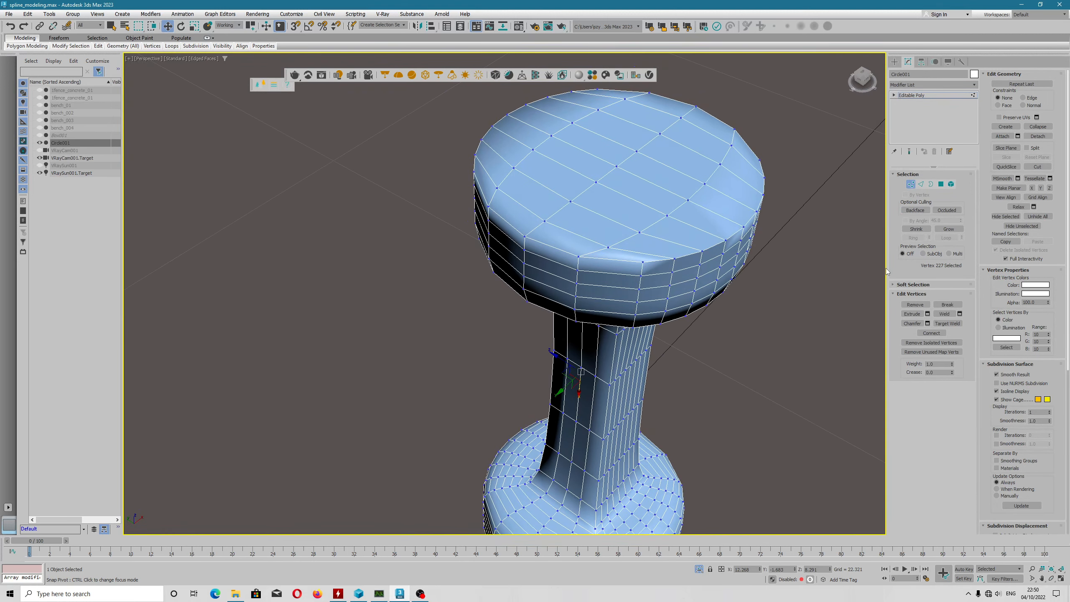
pyautogui.click(915, 210)
pyautogui.keyDown('alt'); pyautogui.moveTo(705, 251); pyautogui.dragTo(716, 292, button='middle'); pyautogui.keyUp('alt')
pyautogui.scroll(3, 712, 236)
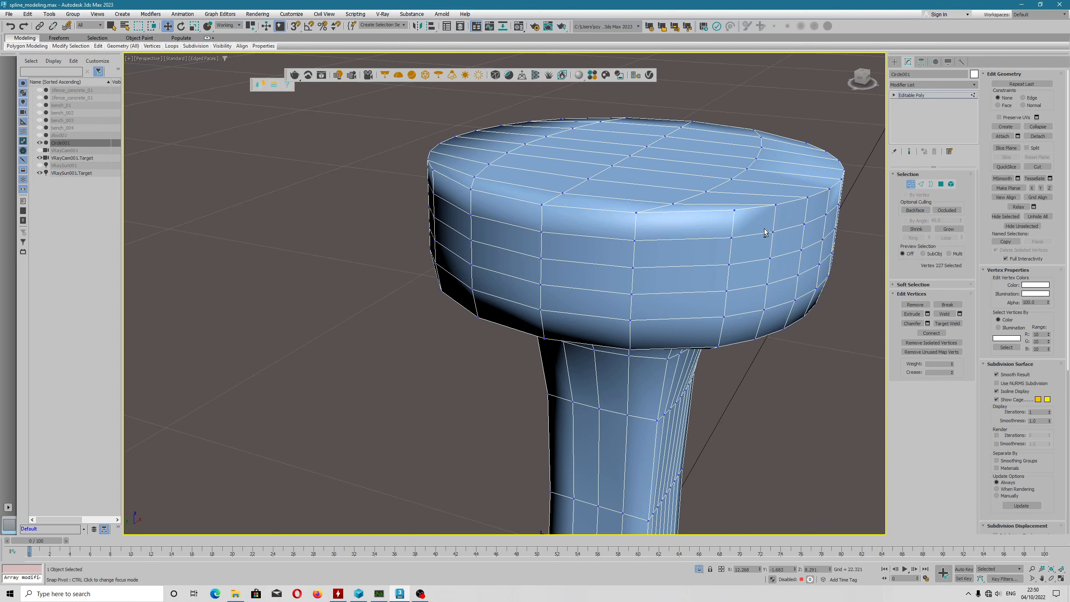
pyautogui.hotkey('ctrl', 'w')
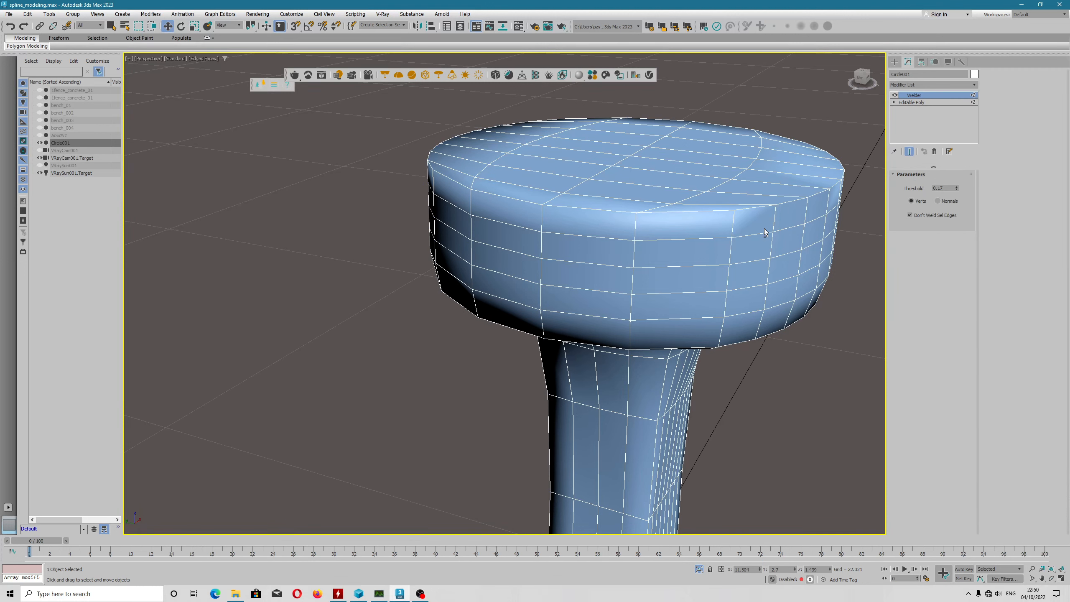
# Step: Remove the Welder modifier from the object's modifier stack
pyautogui.rightClick(902, 96)
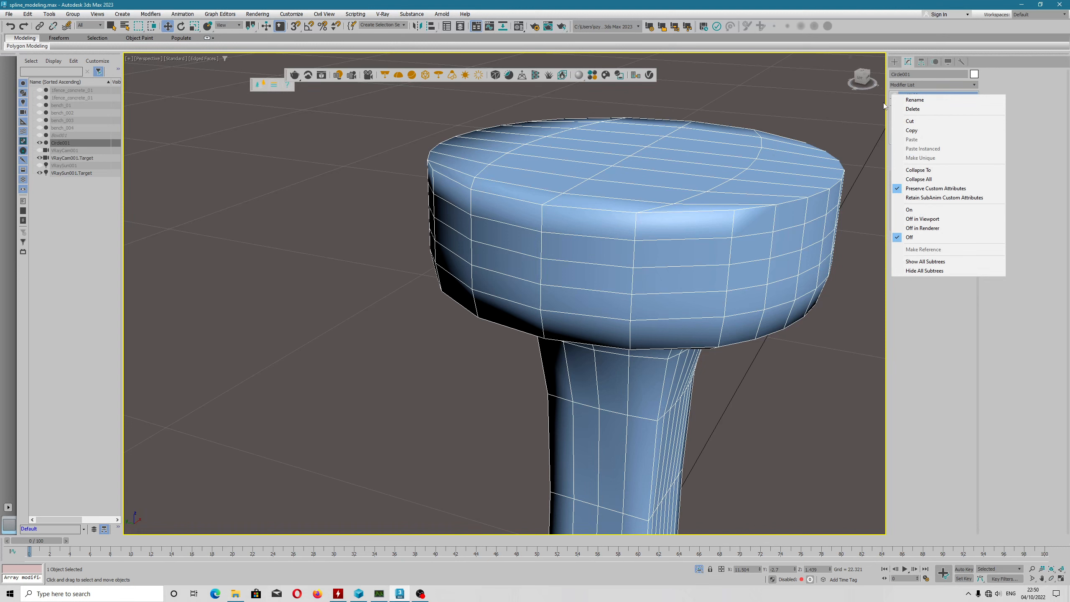
pyautogui.click(918, 120)
pyautogui.moveTo(775, 206); pyautogui.dragTo(775, 225)
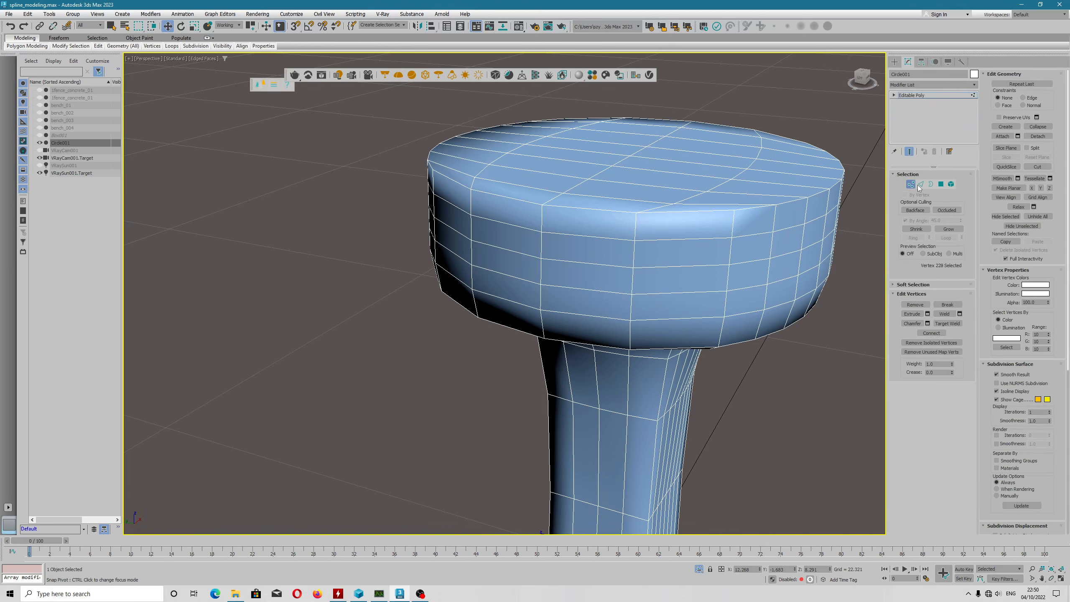
# Step: At polygon level, select the whole top cap by angle and move its polygons slightly up to expose the unwelded part of the rim
pyautogui.click(941, 185)
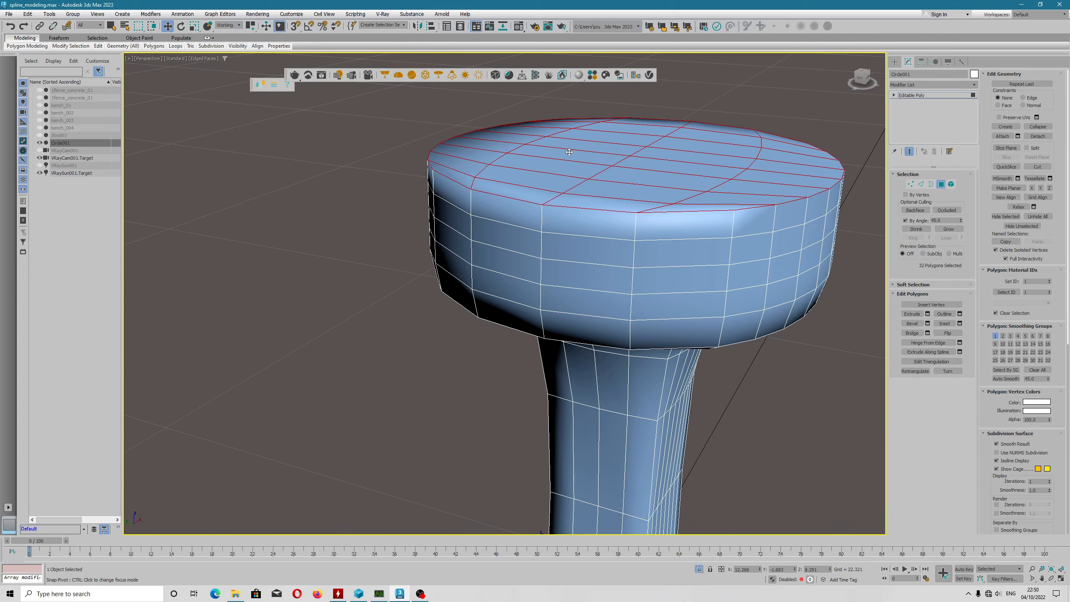
pyautogui.scroll(-5, 569, 152)
pyautogui.moveTo(250, 27); pyautogui.dragTo(250, 42)
pyautogui.moveTo(551, 262); pyautogui.dragTo(552, 248)
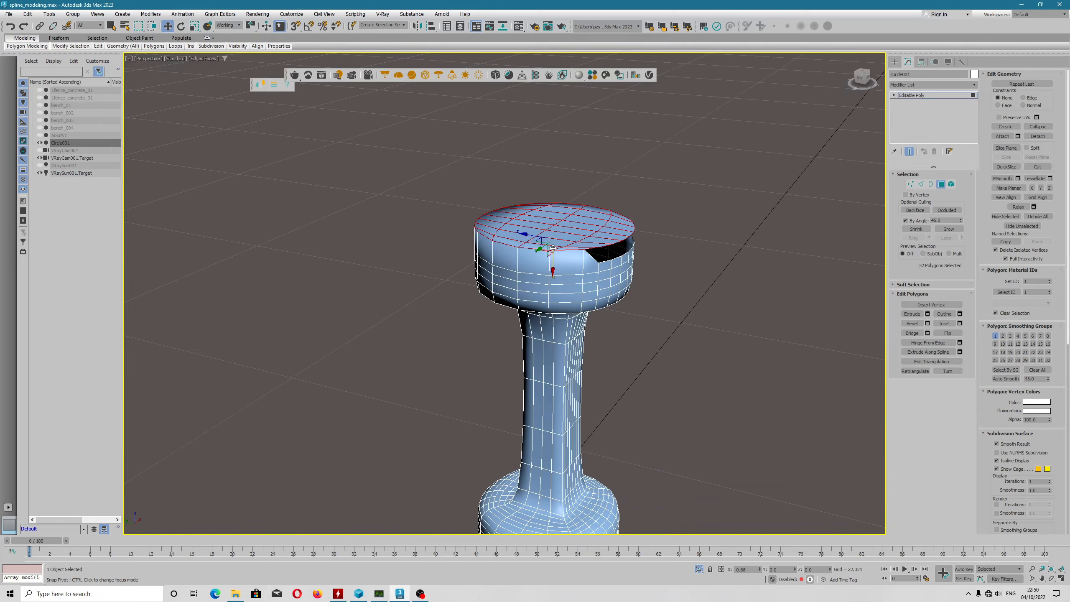
pyautogui.keyDown('alt'); pyautogui.moveTo(552, 249); pyautogui.dragTo(614, 261, button='middle'); pyautogui.keyUp('alt')
pyautogui.scroll(4, 697, 248)
pyautogui.moveTo(697, 248); pyautogui.dragTo(526, 293, button='middle')
pyautogui.scroll(1, 597, 284)
pyautogui.moveTo(578, 233); pyautogui.dragTo(577, 262)
pyautogui.keyDown('alt'); pyautogui.moveTo(449, 266); pyautogui.dragTo(484, 275, button='middle'); pyautogui.keyUp('alt')
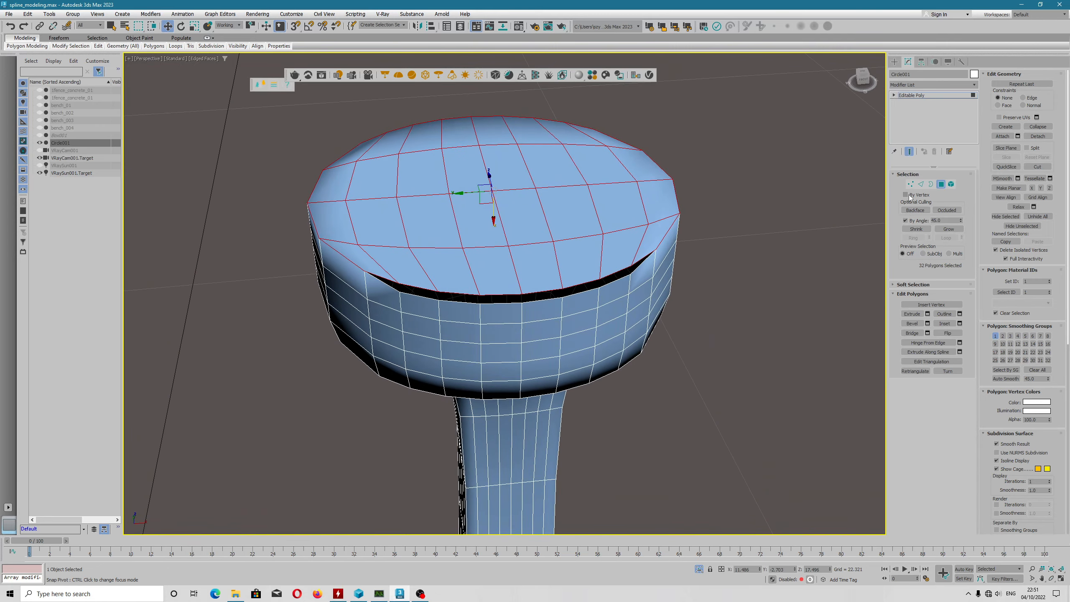
pyautogui.moveTo(495, 213); pyautogui.dragTo(492, 220)
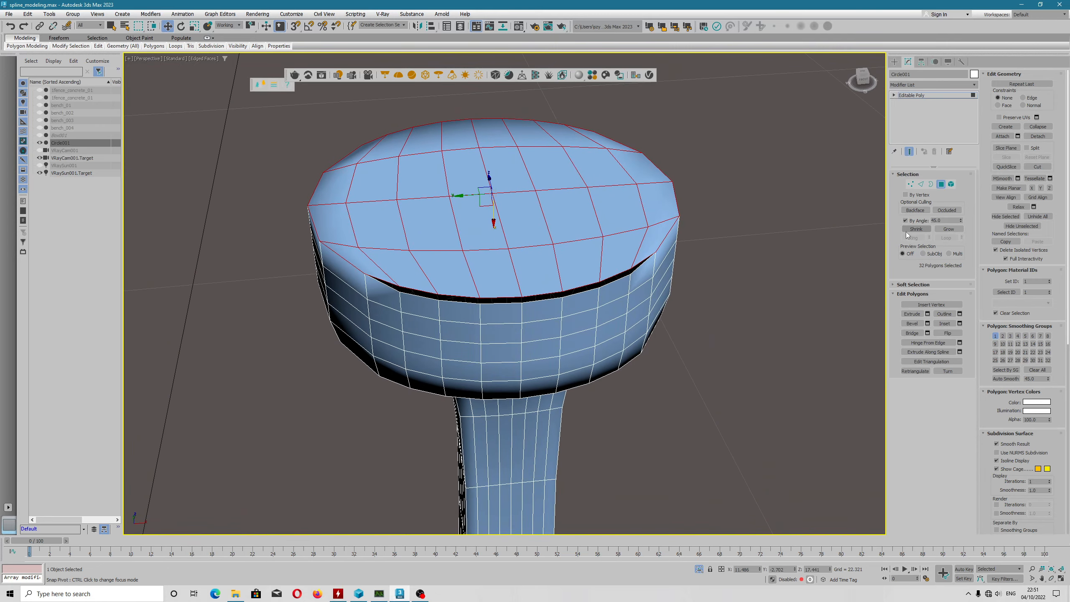
# Step: Switch the Editable Poly from polygon level to vertex level
pyautogui.click(921, 184)
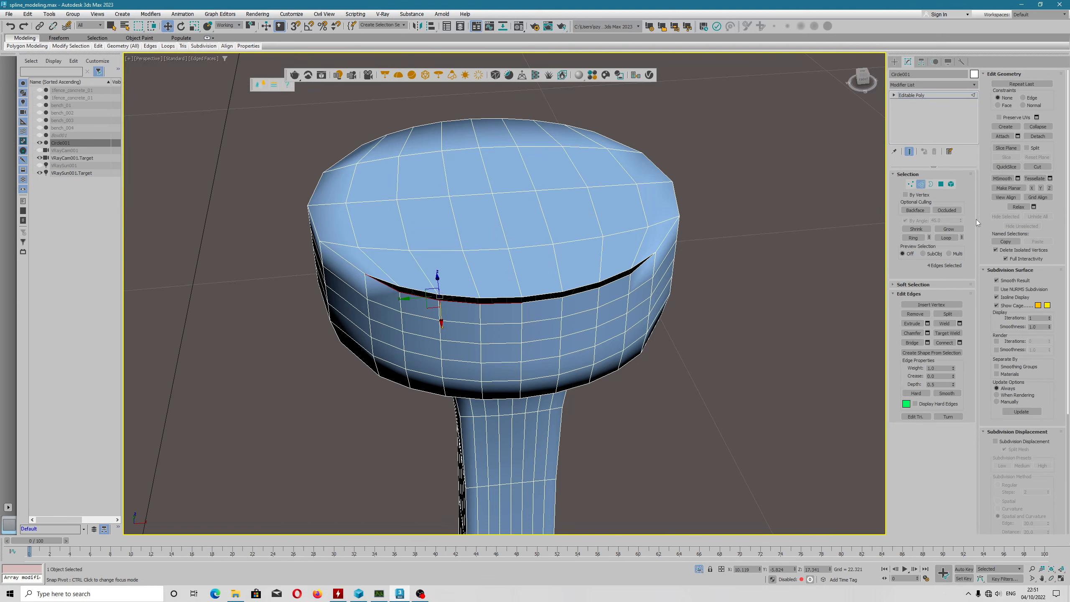
pyautogui.click(910, 184)
pyautogui.keyDown('alt'); pyautogui.moveTo(442, 302); pyautogui.dragTo(533, 261, button='middle'); pyautogui.keyUp('alt')
pyautogui.scroll(3, 435, 266)
pyautogui.scroll(2, 444, 287)
pyautogui.keyDown('alt'); pyautogui.moveTo(445, 287); pyautogui.dragTo(492, 293, button='middle'); pyautogui.keyUp('alt')
pyautogui.scroll(1, 701, 291)
pyautogui.keyDown('alt'); pyautogui.moveTo(700, 291); pyautogui.dragTo(714, 287, button='middle'); pyautogui.keyUp('alt')
# Step: Try moving a cap vertex along the open rim, and undo the move
pyautogui.click(644, 314)
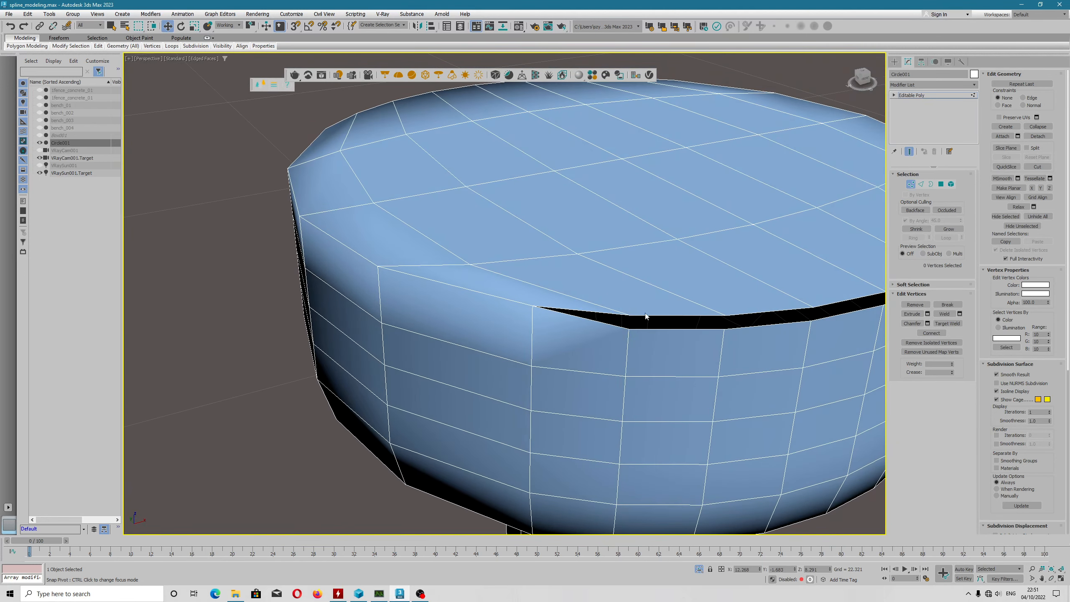
pyautogui.click(629, 314)
pyautogui.moveTo(627, 337); pyautogui.dragTo(629, 318)
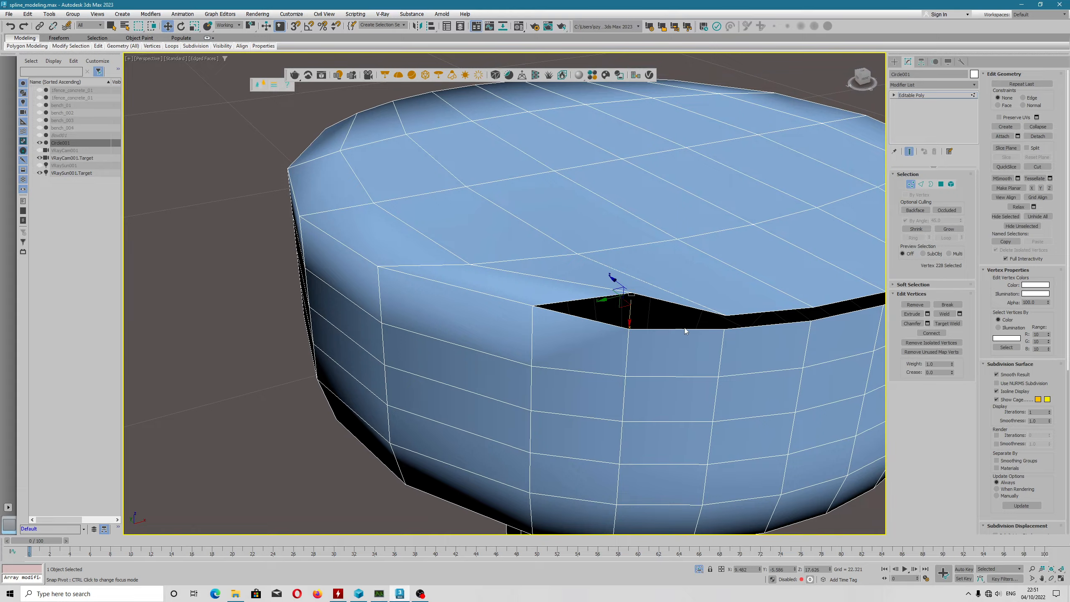
pyautogui.keyDown('alt'); pyautogui.moveTo(685, 330); pyautogui.dragTo(571, 300, button='middle'); pyautogui.keyUp('alt')
pyautogui.hotkey('ctrl', 'z')
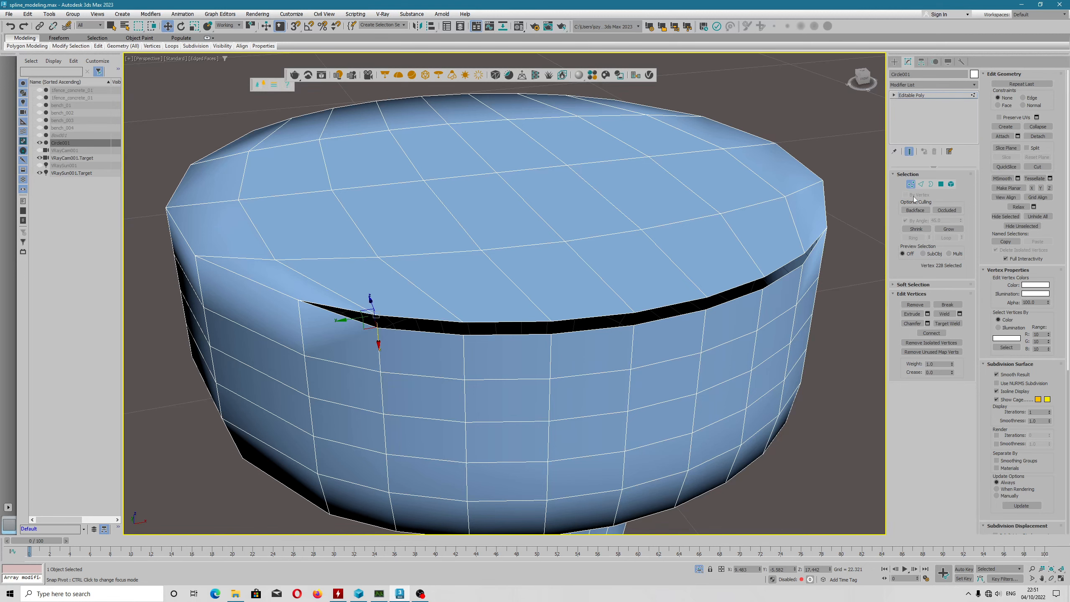
# Step: Turn off Show End Result so that the vertices are marked on the mesh
pyautogui.scroll(-5, 539, 267)
pyautogui.moveTo(659, 456); pyautogui.dragTo(659, 457)
pyautogui.click(497, 410)
pyautogui.scroll(-5, 579, 385)
pyautogui.keyDown('alt'); pyautogui.moveTo(568, 380); pyautogui.dragTo(544, 383, button='middle'); pyautogui.keyUp('alt')
pyautogui.click(909, 152)
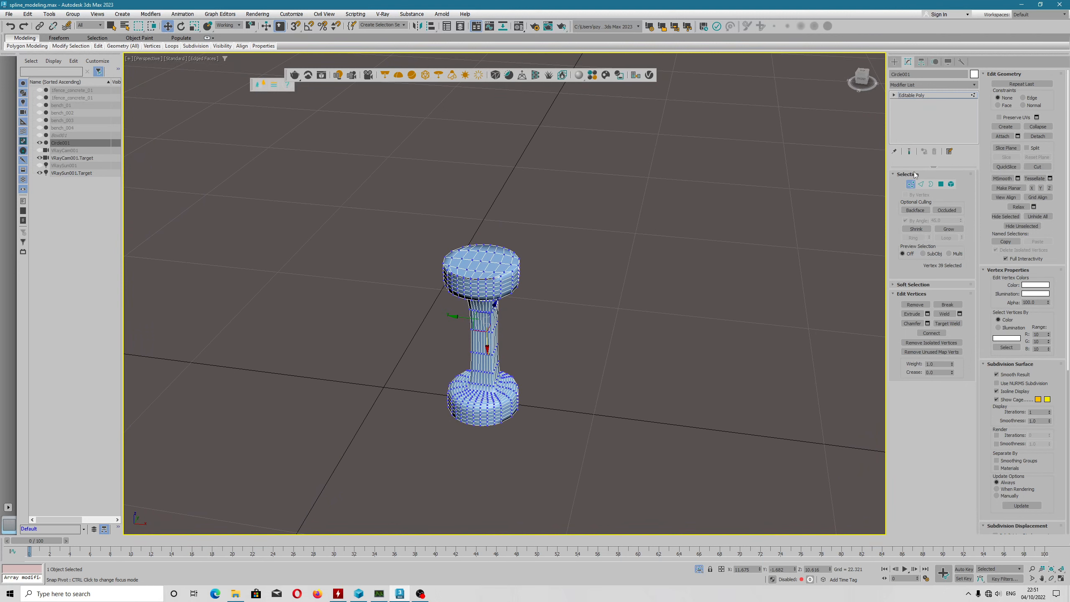
pyautogui.scroll(8, 472, 197)
pyautogui.moveTo(399, 234); pyautogui.dragTo(640, 282, button='middle')
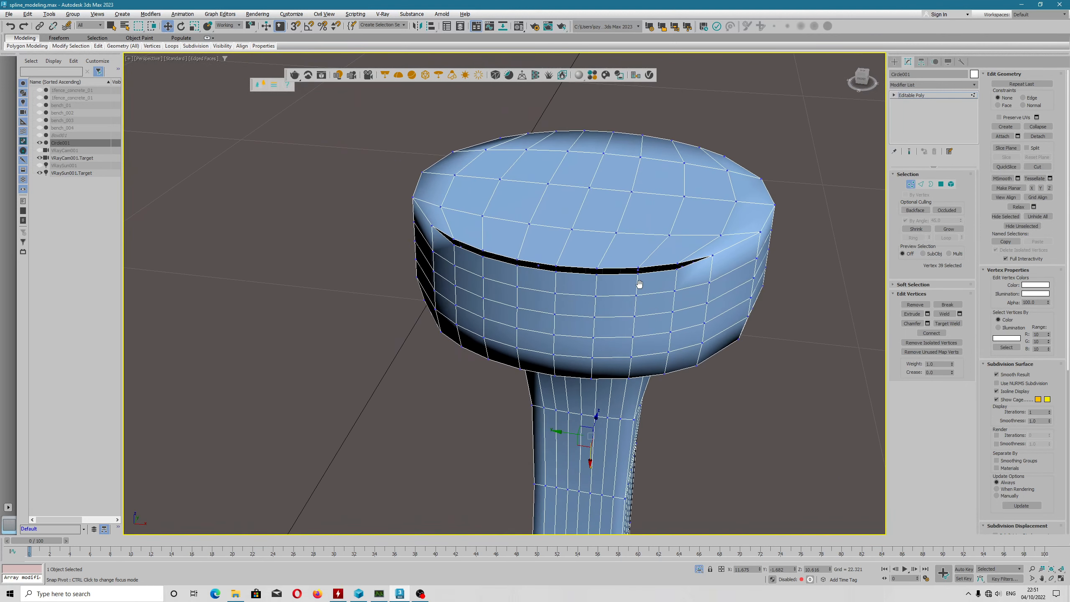
pyautogui.click(909, 152)
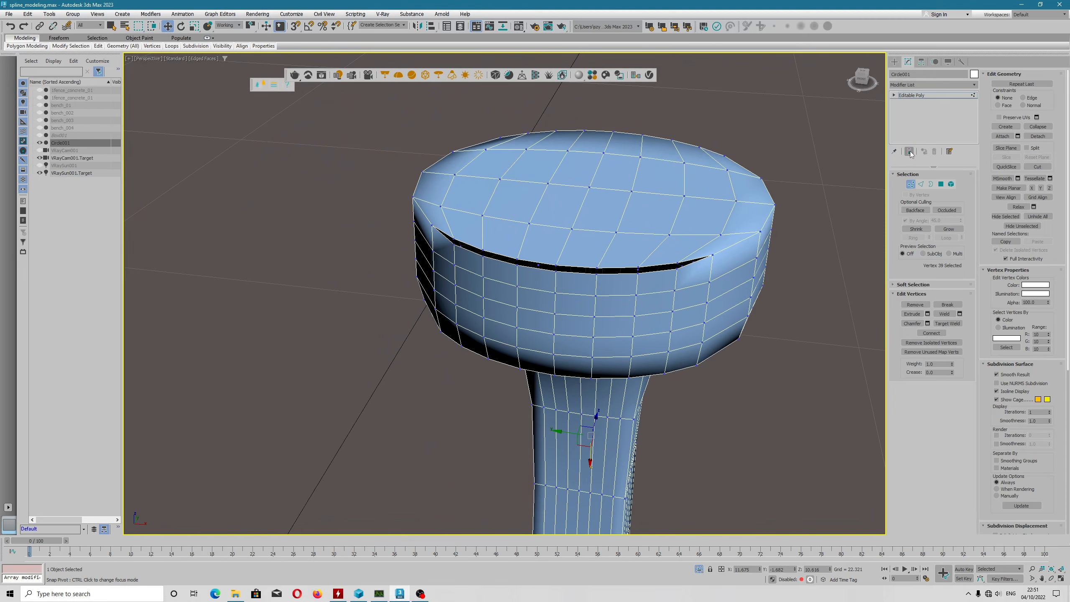
pyautogui.click(909, 154)
# Step: Select the two facing vertices nearest one end of the top rim gap and collapse them into one
pyautogui.click(594, 274)
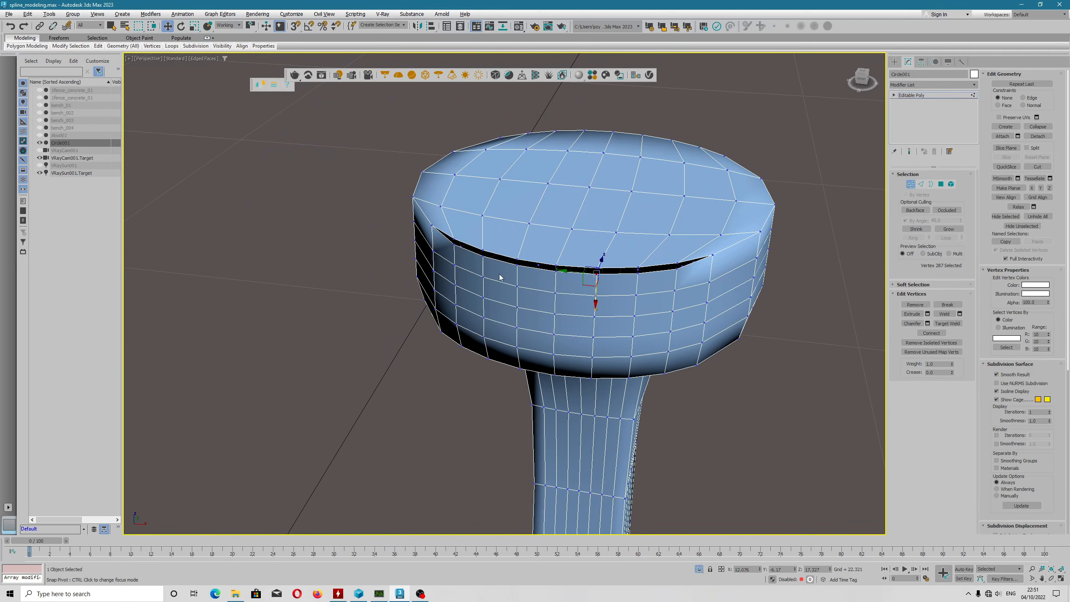
pyautogui.scroll(10, 500, 277)
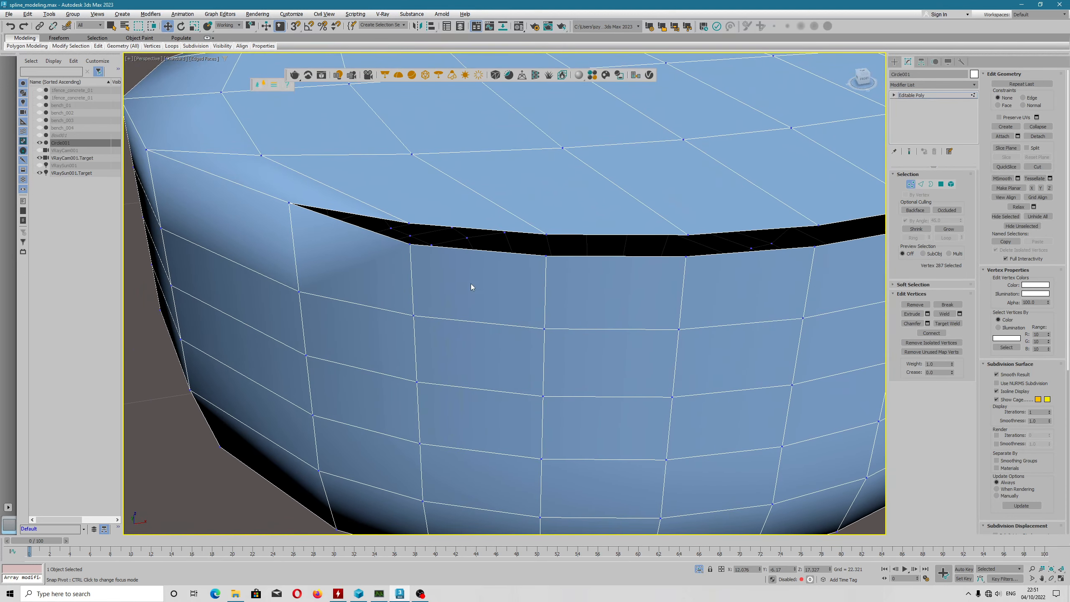
pyautogui.scroll(-4, 471, 287)
pyautogui.click(409, 224)
pyautogui.moveTo(432, 261)
pyautogui.keyDown('alt'); pyautogui.mouseDown(button='middle')
pyautogui.moveTo(469, 261)
pyautogui.moveTo(413, 251)
pyautogui.mouseUp(button='middle'); pyautogui.keyUp('alt')
pyautogui.keyDown('ctrl'); pyautogui.click(411, 249); pyautogui.keyUp('ctrl')
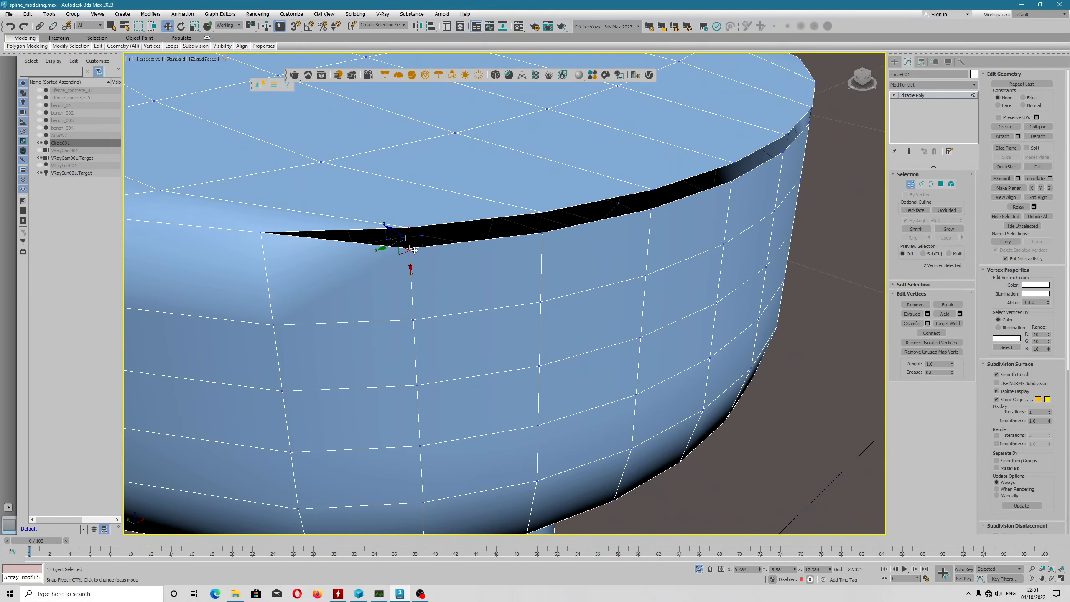
pyautogui.rightClick(442, 258)
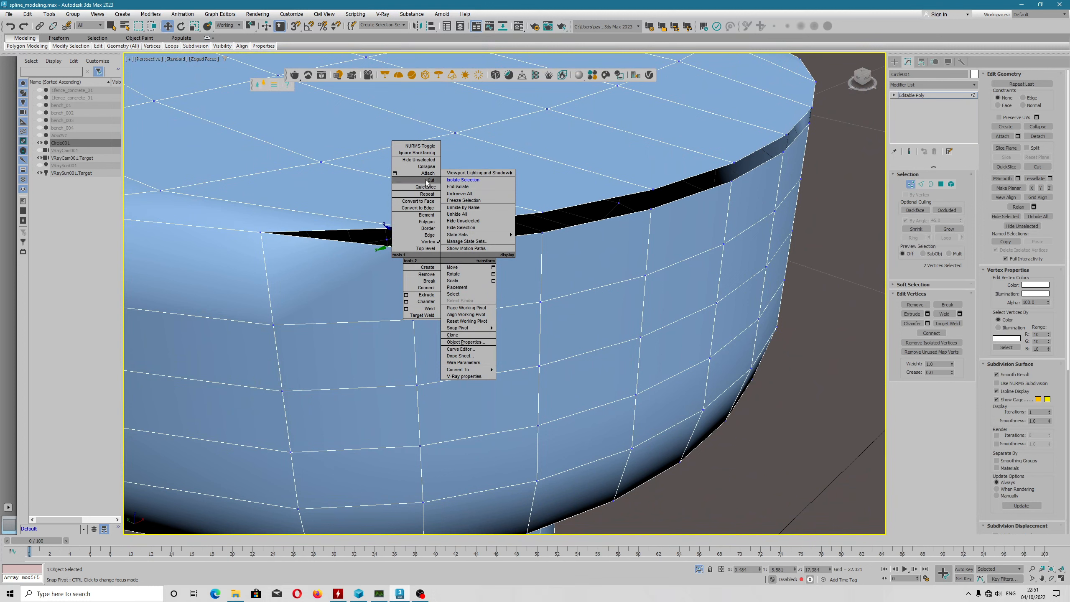
pyautogui.click(428, 166)
# Step: Collapse the next two pairs of facing cap and side vertices along the rim gap, one pair at a time
pyautogui.click(543, 211)
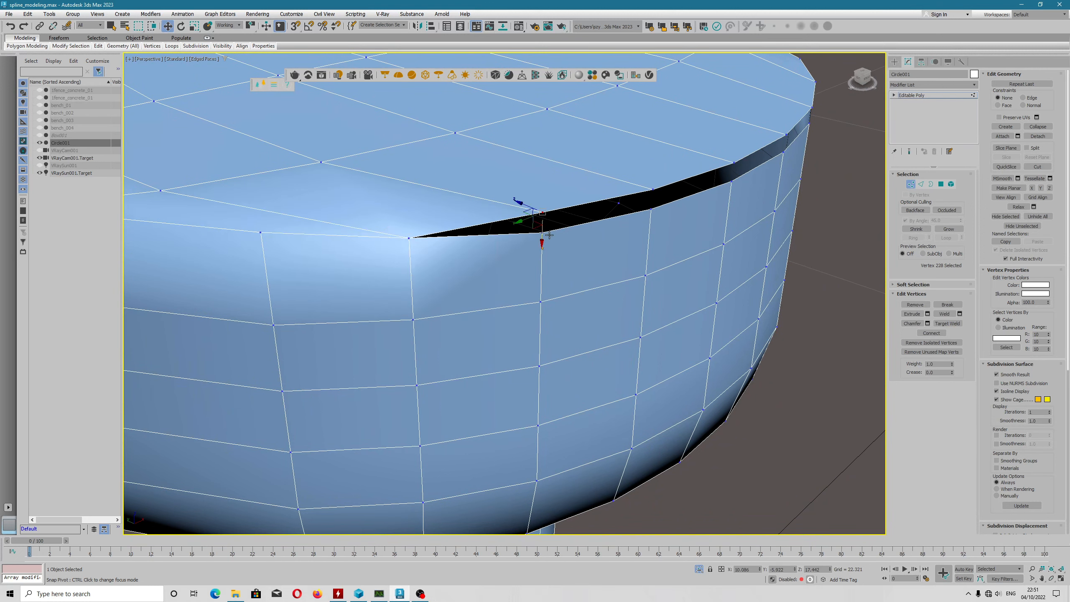
pyautogui.keyDown('ctrl'); pyautogui.click(542, 233); pyautogui.keyUp('ctrl')
pyautogui.rightClick(538, 231)
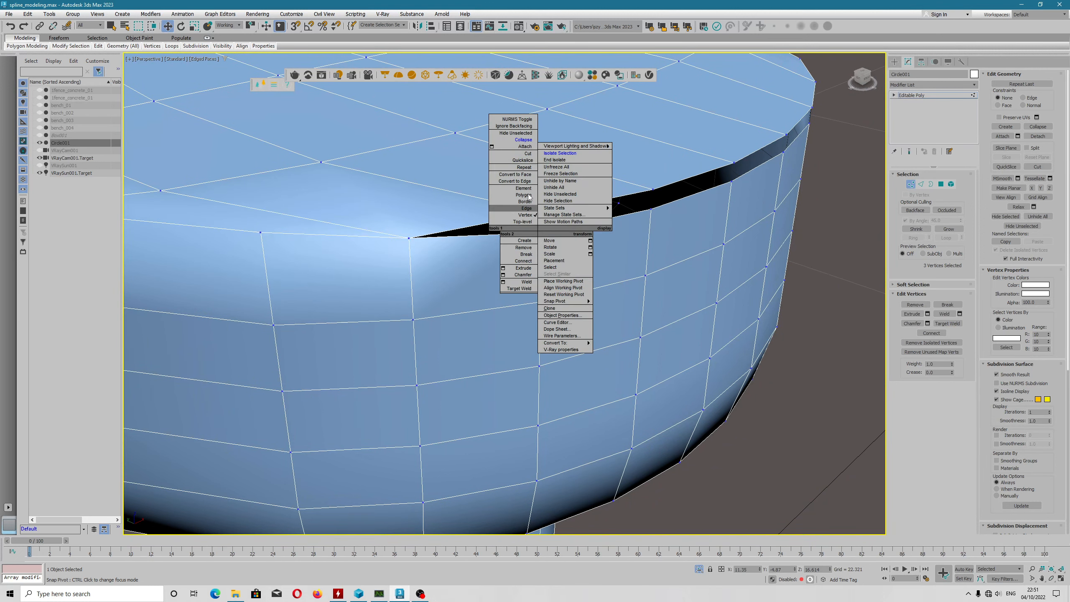
pyautogui.click(524, 139)
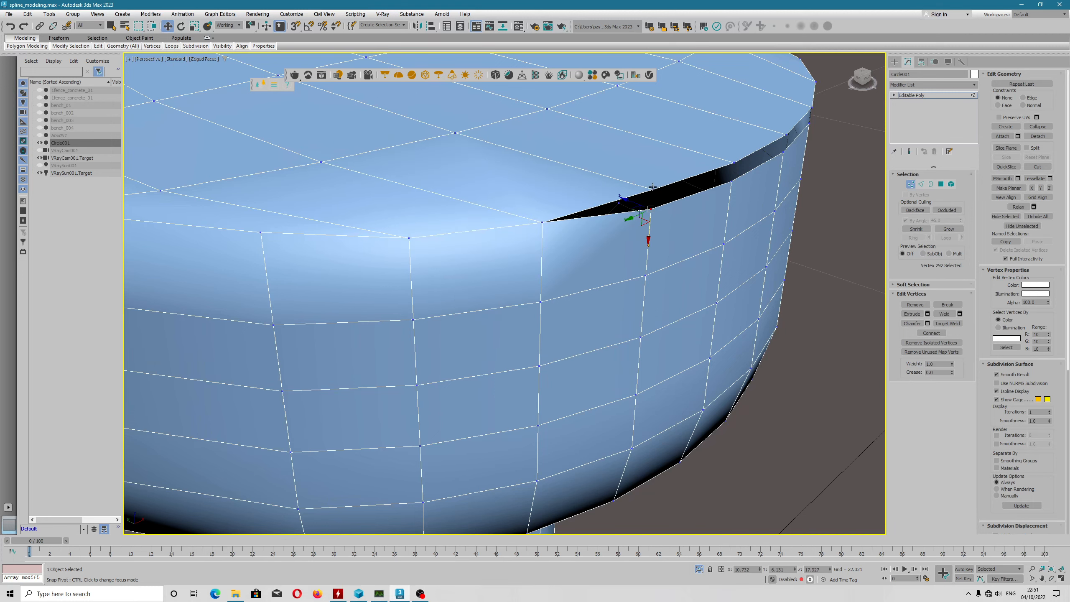
pyautogui.rightClick(661, 213)
pyautogui.click(651, 122)
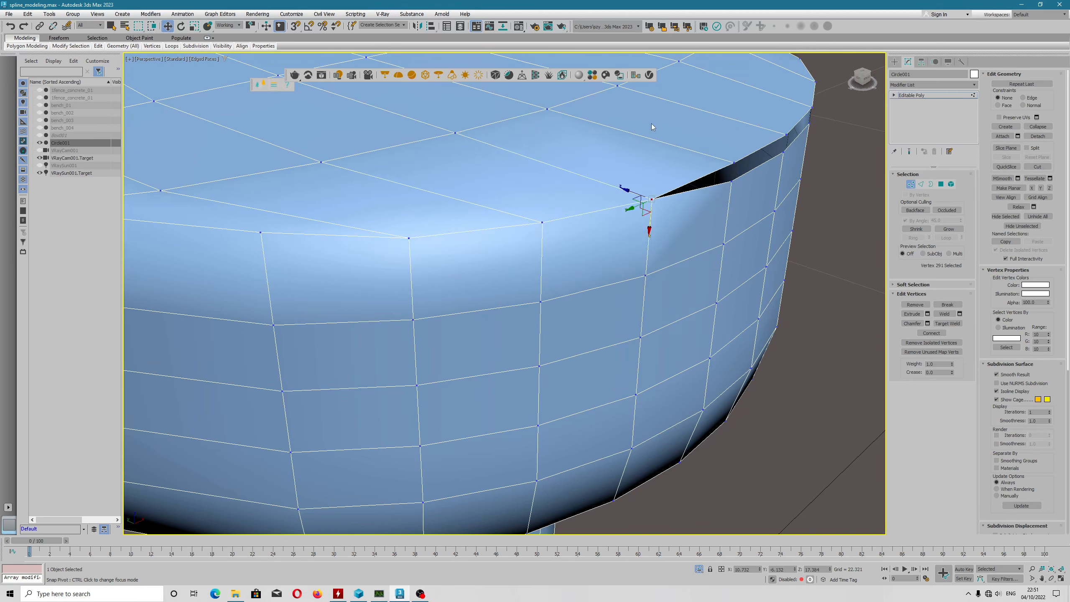
# Step: Collapse the fourth pair of facing vertices, continuing along the rim gap from the closed part
pyautogui.scroll(-8, 695, 253)
pyautogui.scroll(5, 615, 243)
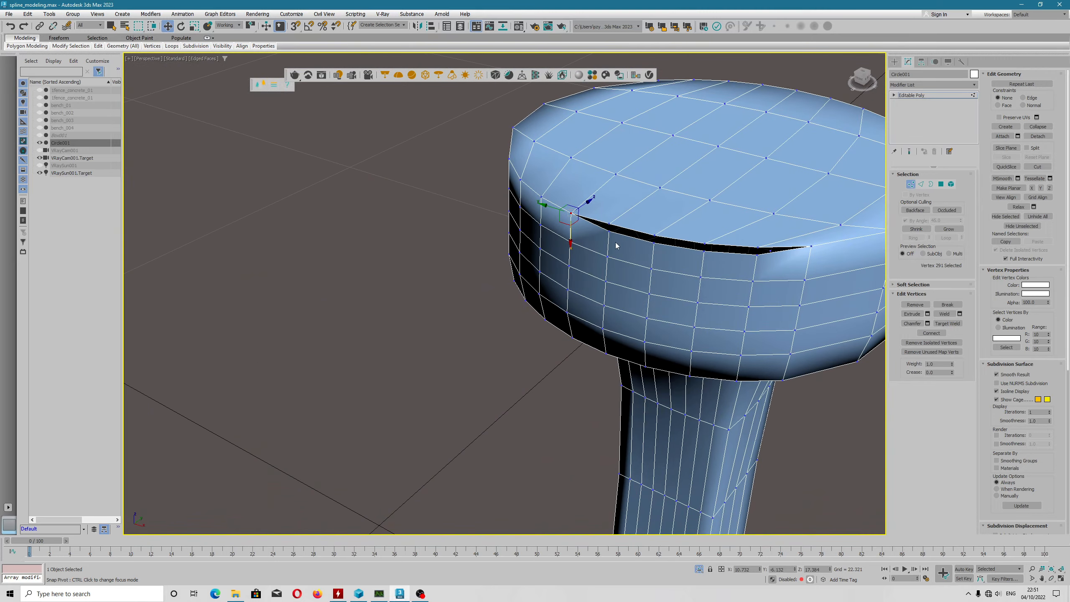
pyautogui.click(660, 201)
pyautogui.keyDown('ctrl'); pyautogui.click(663, 186); pyautogui.keyUp('ctrl')
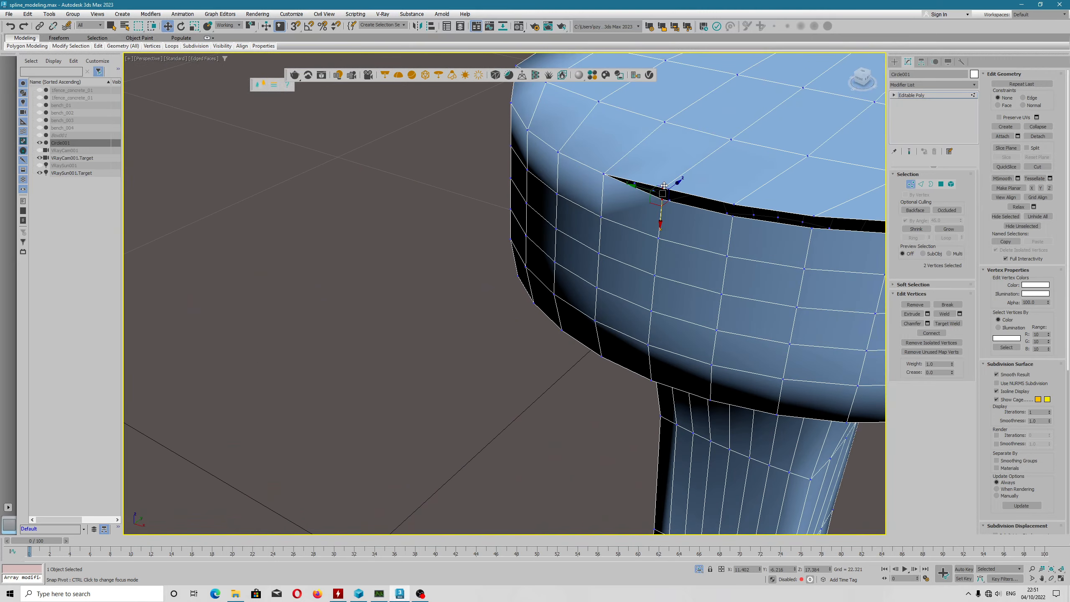
pyautogui.rightClick(661, 183)
pyautogui.click(658, 93)
# Step: Collapse the fifth pair of facing cap and side vertices on the rim gap
pyautogui.moveTo(774, 256); pyautogui.dragTo(426, 246, button='middle')
pyautogui.click(370, 205)
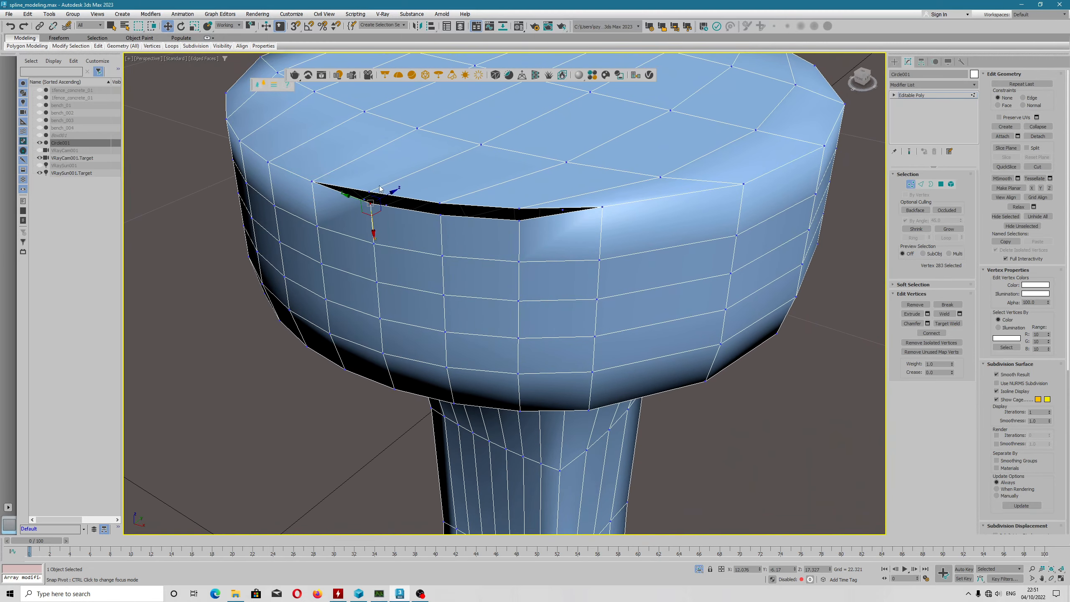
pyautogui.keyDown('ctrl'); pyautogui.click(370, 191); pyautogui.keyUp('ctrl')
pyautogui.rightClick(371, 192)
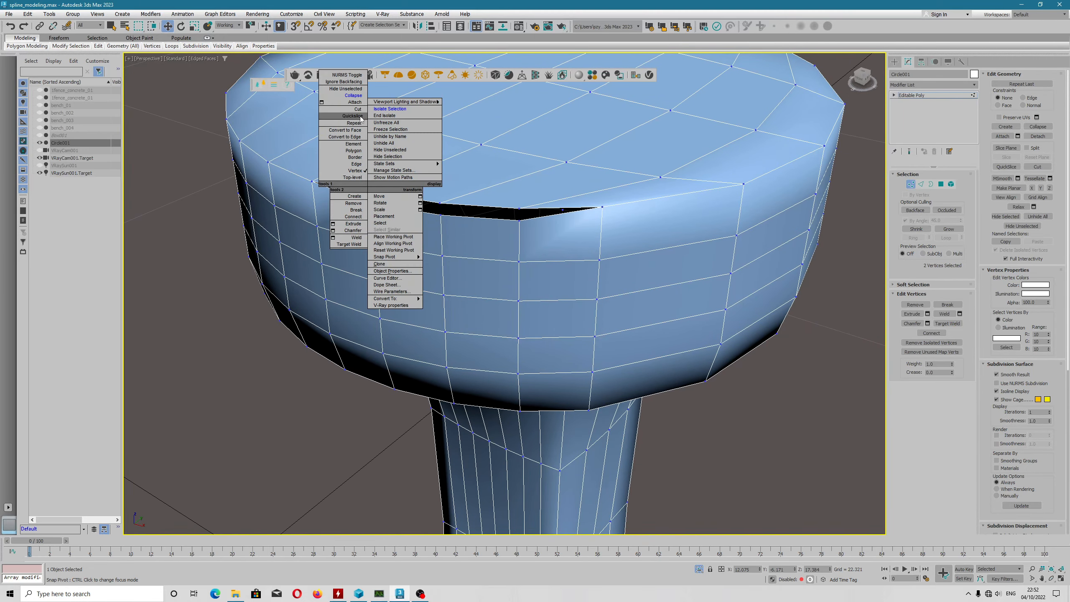
pyautogui.click(359, 98)
# Step: Collapse the last two pairs of facing cap and side vertices on the top rim gap, one pair at a time
pyautogui.click(441, 215)
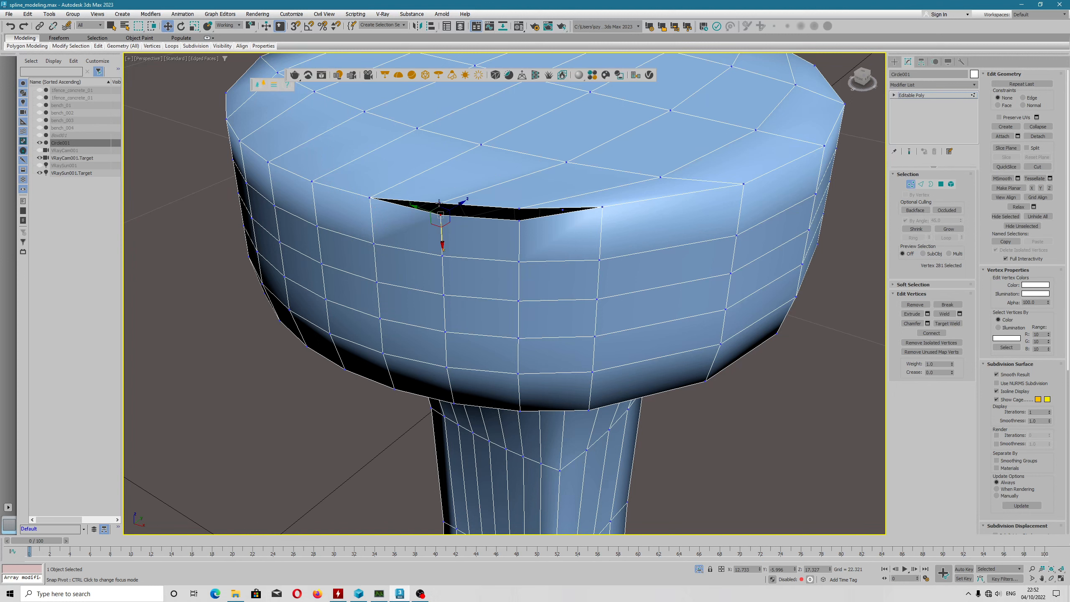
pyautogui.keyDown('ctrl'); pyautogui.click(440, 203); pyautogui.keyUp('ctrl')
pyautogui.rightClick(479, 228)
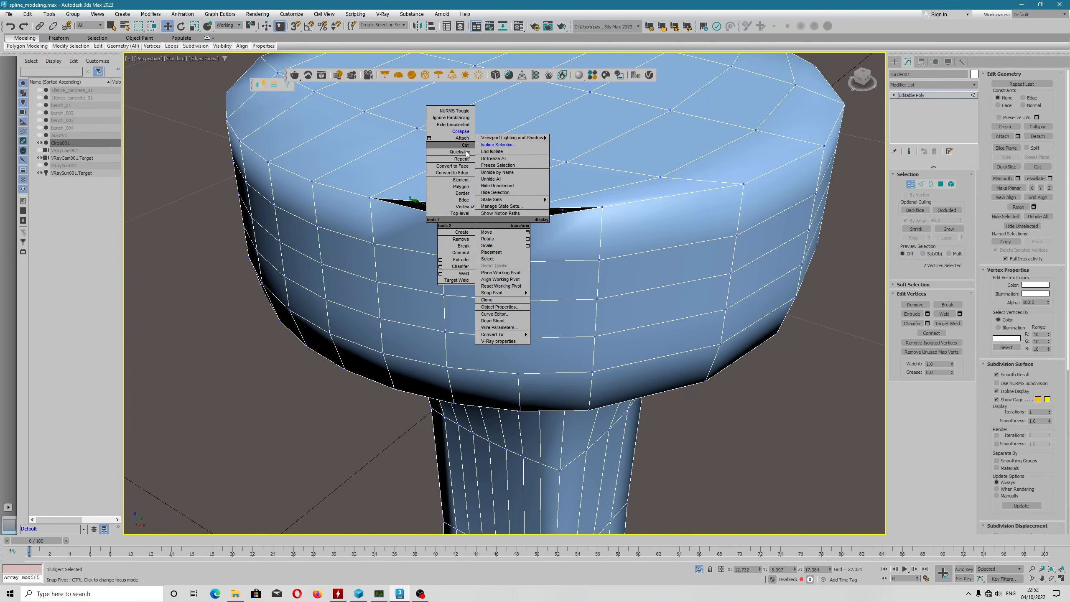
pyautogui.click(464, 132)
pyautogui.click(520, 220)
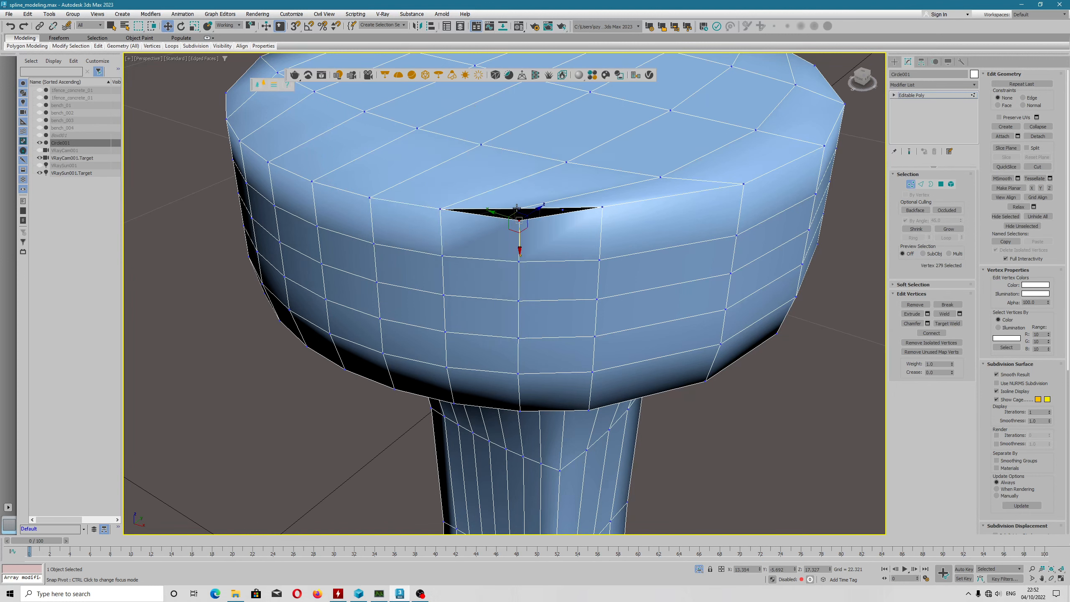
pyautogui.keyDown('ctrl'); pyautogui.click(519, 209); pyautogui.keyUp('ctrl')
pyautogui.rightClick(515, 205)
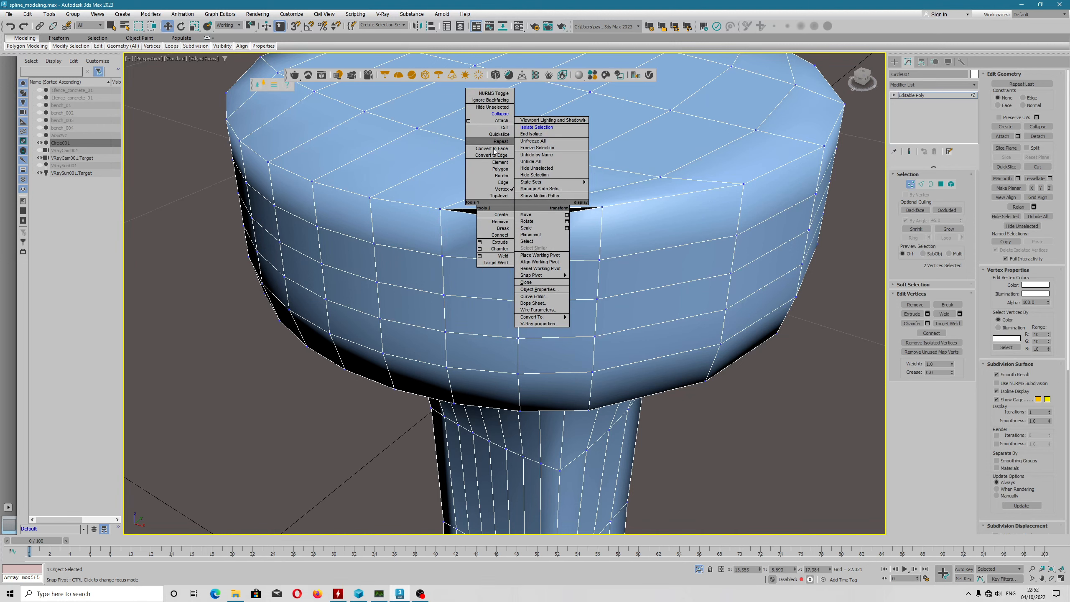
pyautogui.click(499, 113)
# Step: Select every other vertical edge loop all around the object and remove those edges
pyautogui.scroll(-5, 554, 273)
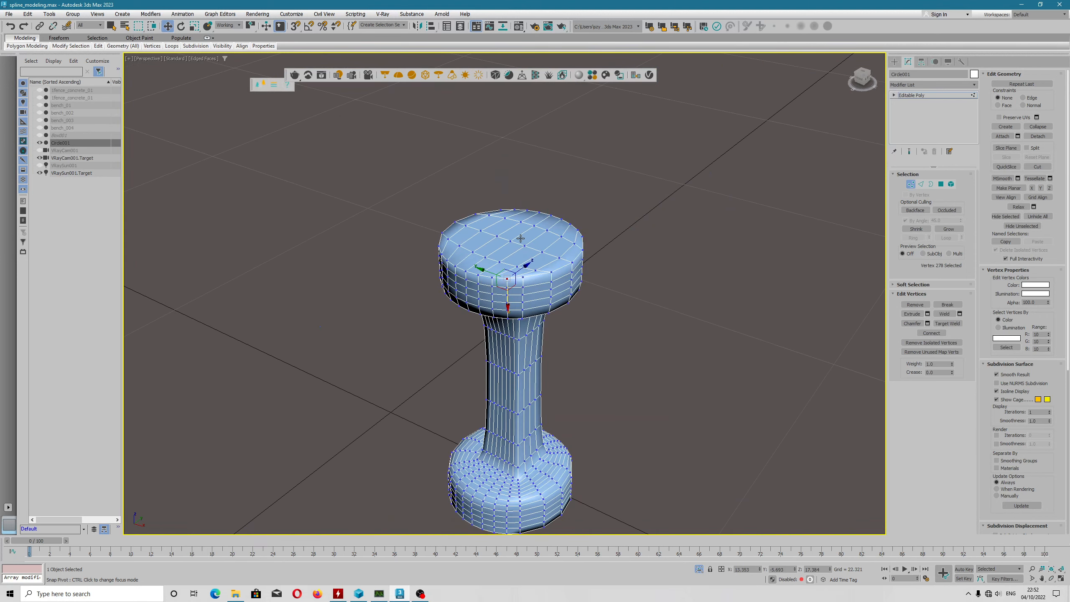
pyautogui.keyDown('alt'); pyautogui.moveTo(520, 238); pyautogui.dragTo(544, 264, button='middle'); pyautogui.keyUp('alt')
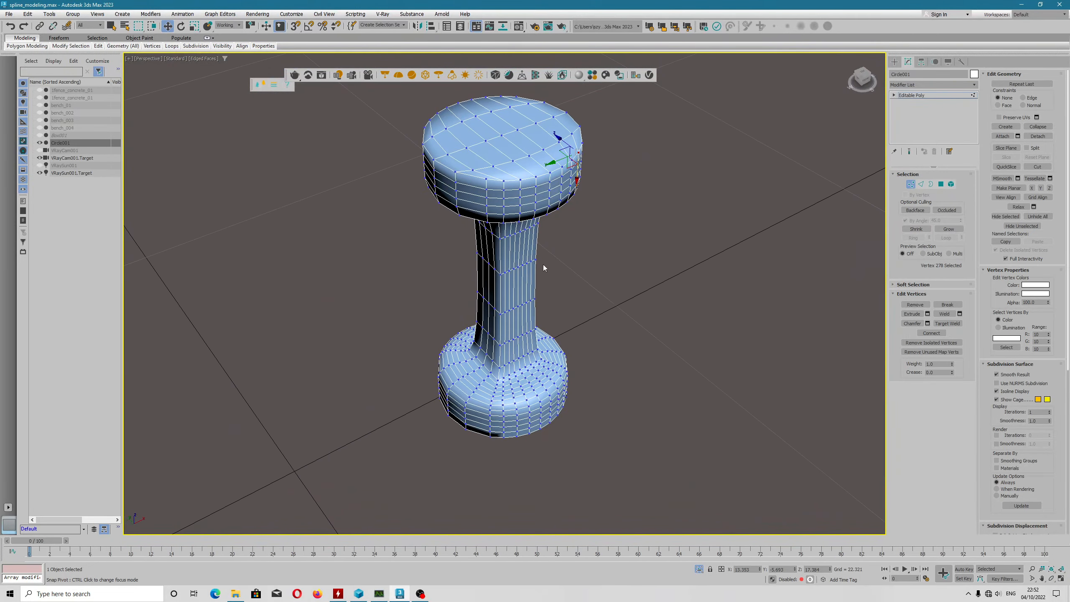
pyautogui.click(921, 186)
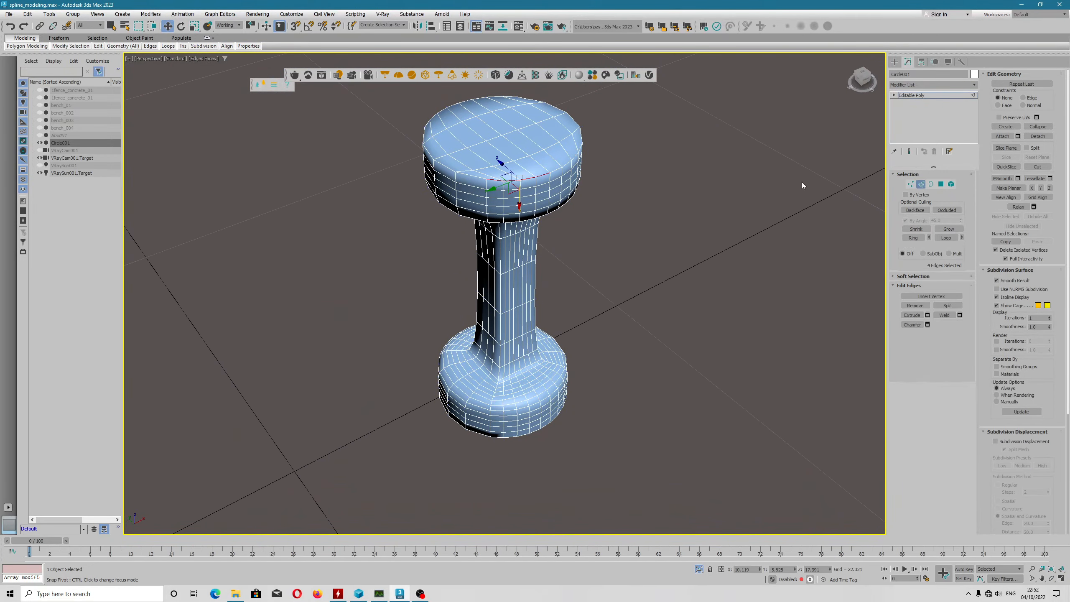
pyautogui.click(910, 184)
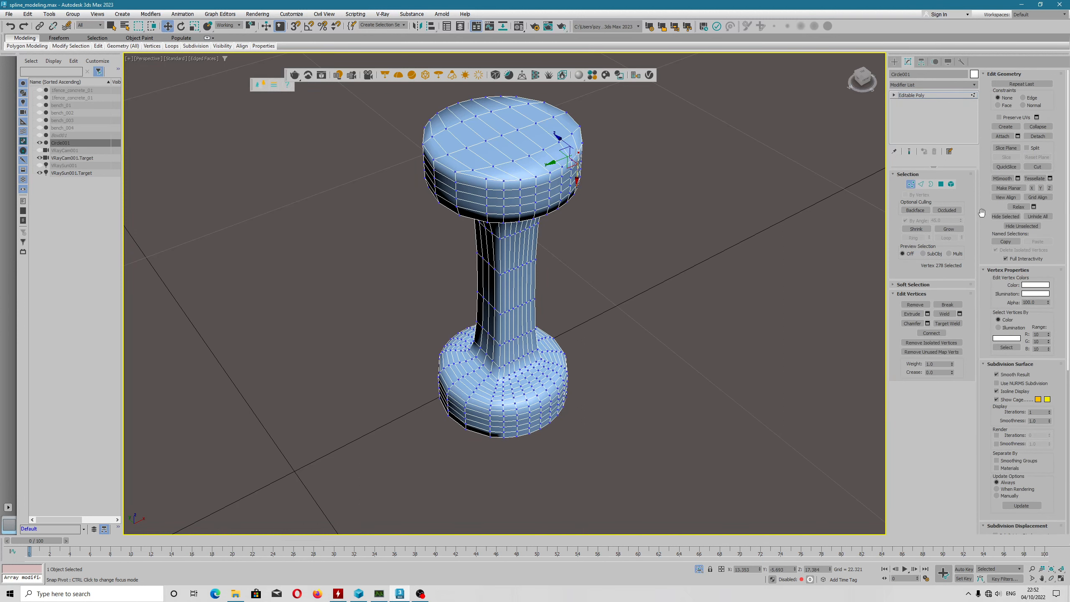
pyautogui.press('2')
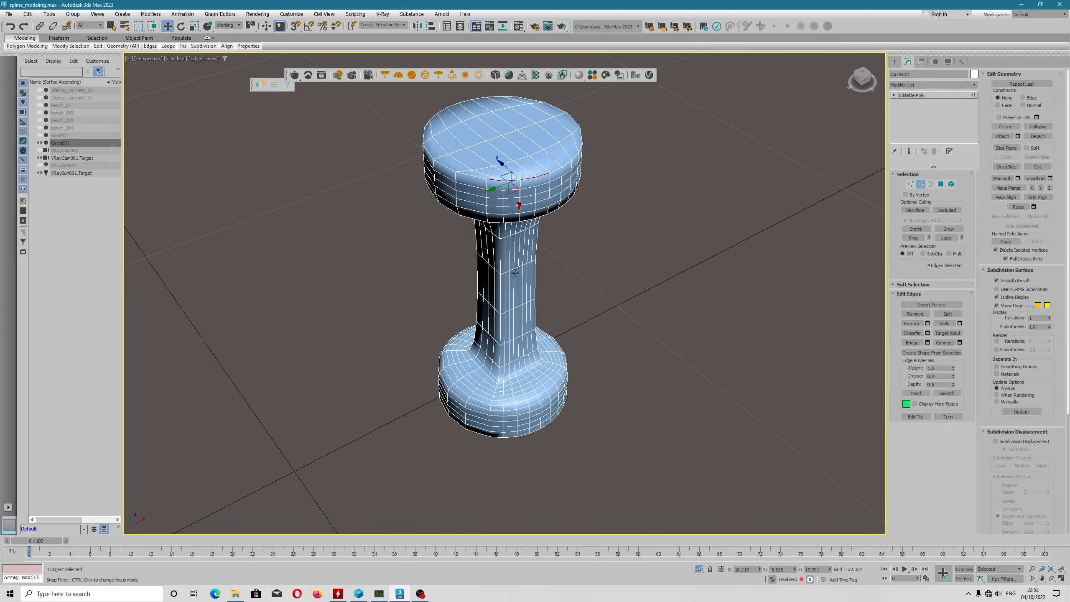
pyautogui.doubleClick(504, 262)
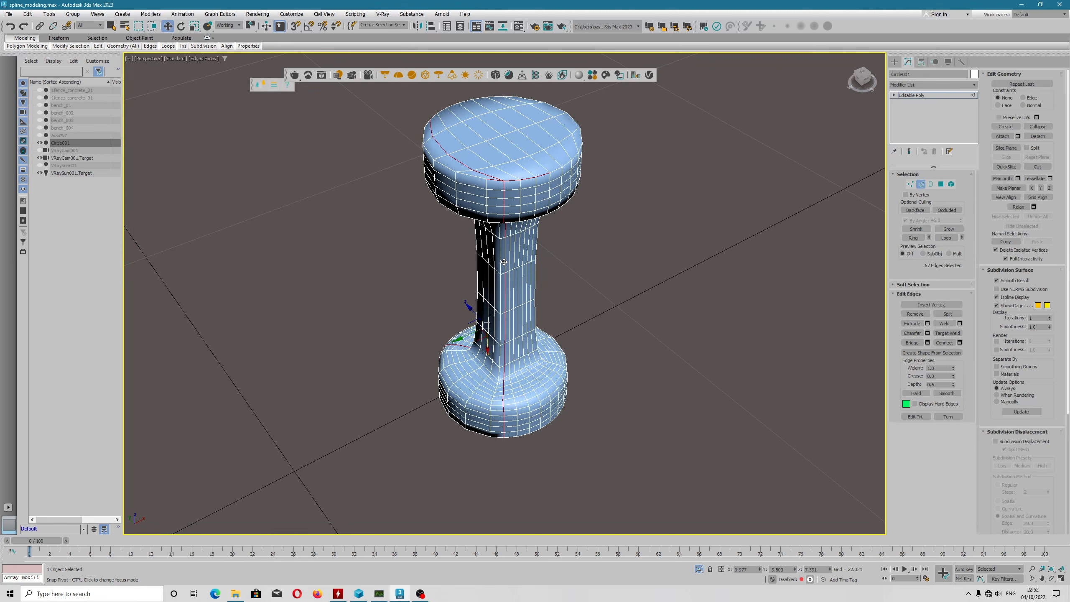
pyautogui.keyDown('ctrl'); pyautogui.doubleClick(514, 258); pyautogui.keyUp('ctrl')
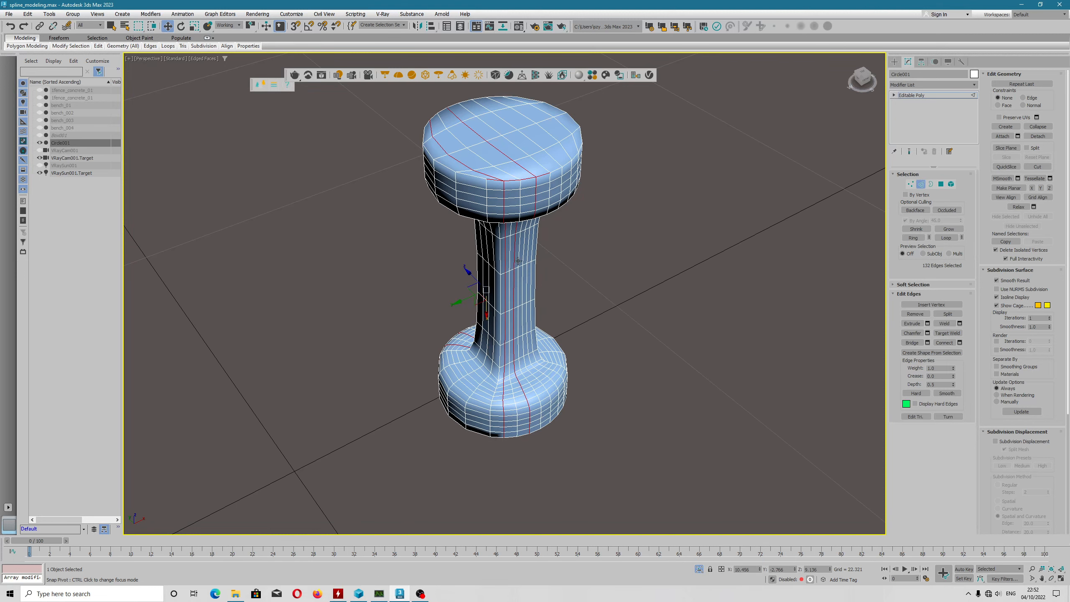
pyautogui.keyDown('ctrl'); pyautogui.doubleClick(523, 257); pyautogui.keyUp('ctrl')
pyautogui.keyDown('alt'); pyautogui.moveTo(532, 322); pyautogui.dragTo(498, 293, button='middle'); pyautogui.keyUp('alt')
pyautogui.keyDown('ctrl'); pyautogui.doubleClick(504, 256); pyautogui.keyUp('ctrl')
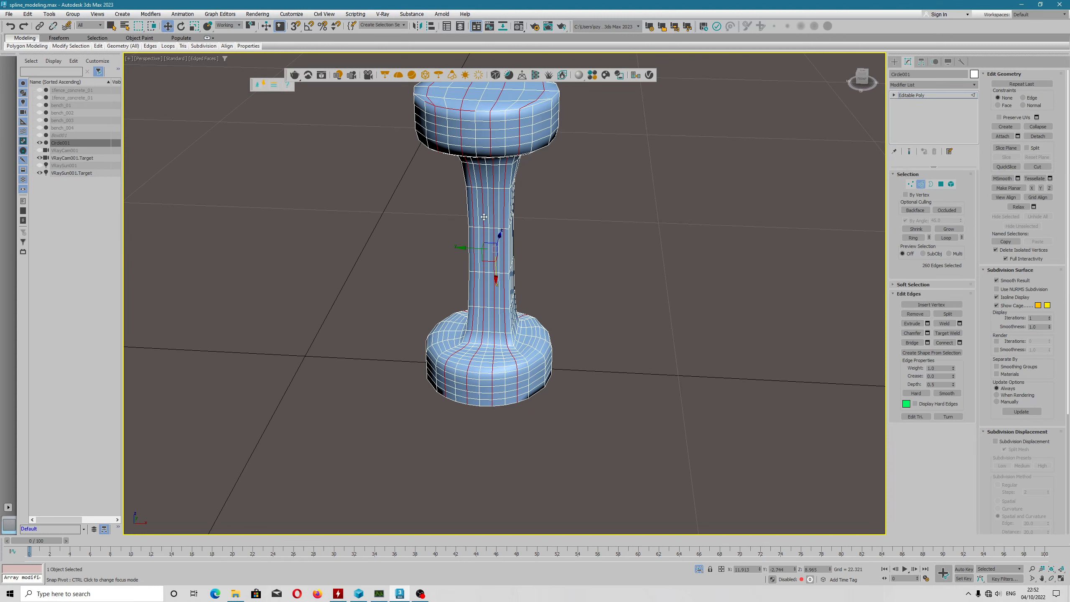
pyautogui.click(916, 314)
pyautogui.press('1')
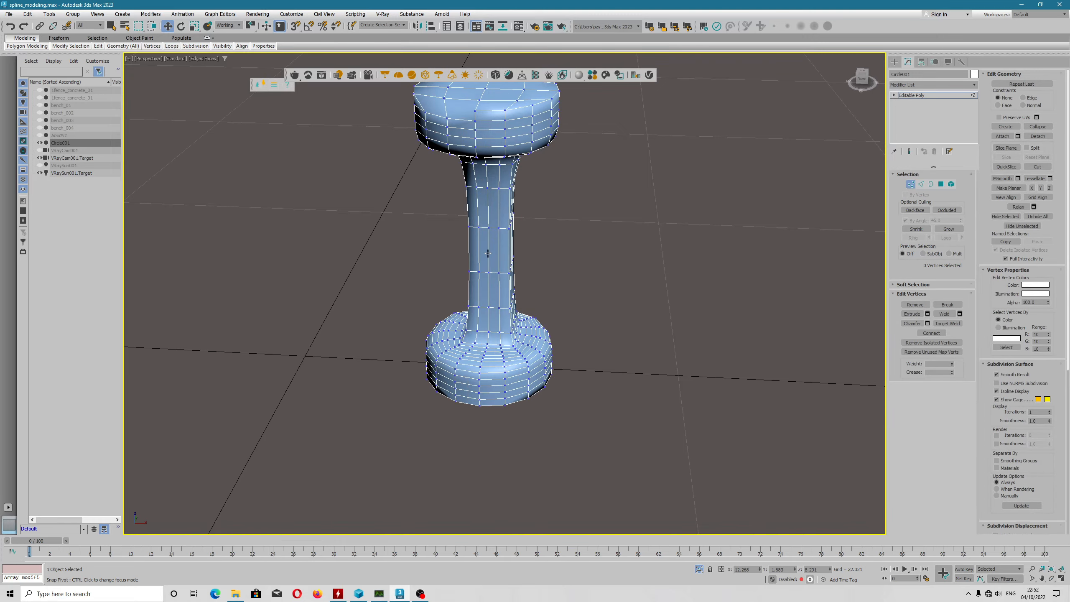
# Step: Select two alternate horizontal edge loops around the side of the upper head and remove them
pyautogui.keyDown('alt'); pyautogui.moveTo(504, 263); pyautogui.dragTo(641, 279, button='middle'); pyautogui.keyUp('alt')
pyautogui.click(921, 184)
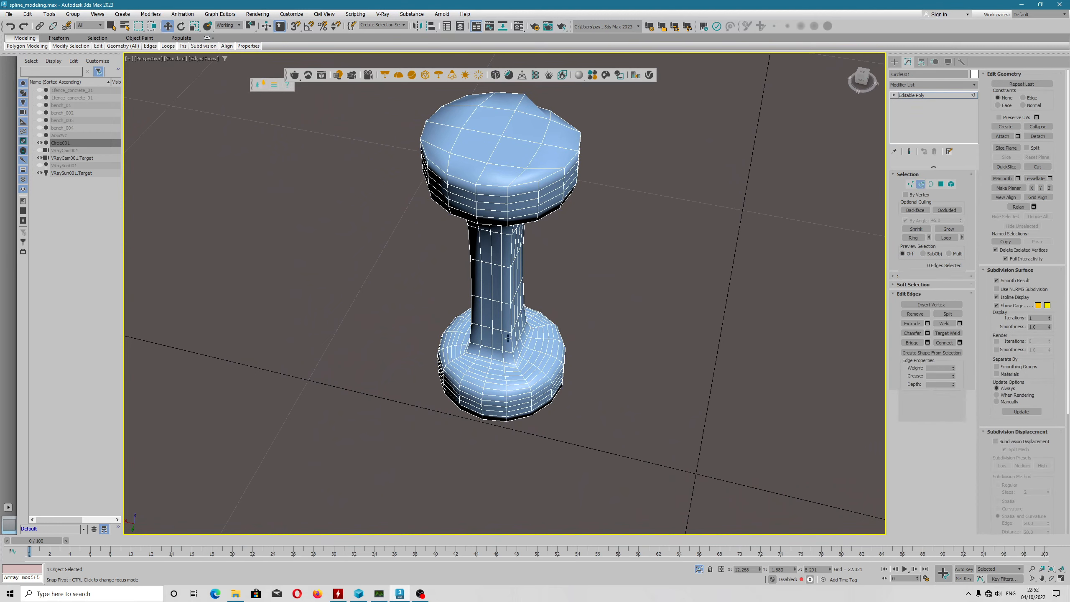
pyautogui.scroll(3, 482, 372)
pyautogui.moveTo(501, 318)
pyautogui.keyDown('alt'); pyautogui.mouseDown(button='middle')
pyautogui.moveTo(504, 252)
pyautogui.moveTo(509, 318)
pyautogui.moveTo(509, 309)
pyautogui.mouseUp(button='middle'); pyautogui.keyUp('alt')
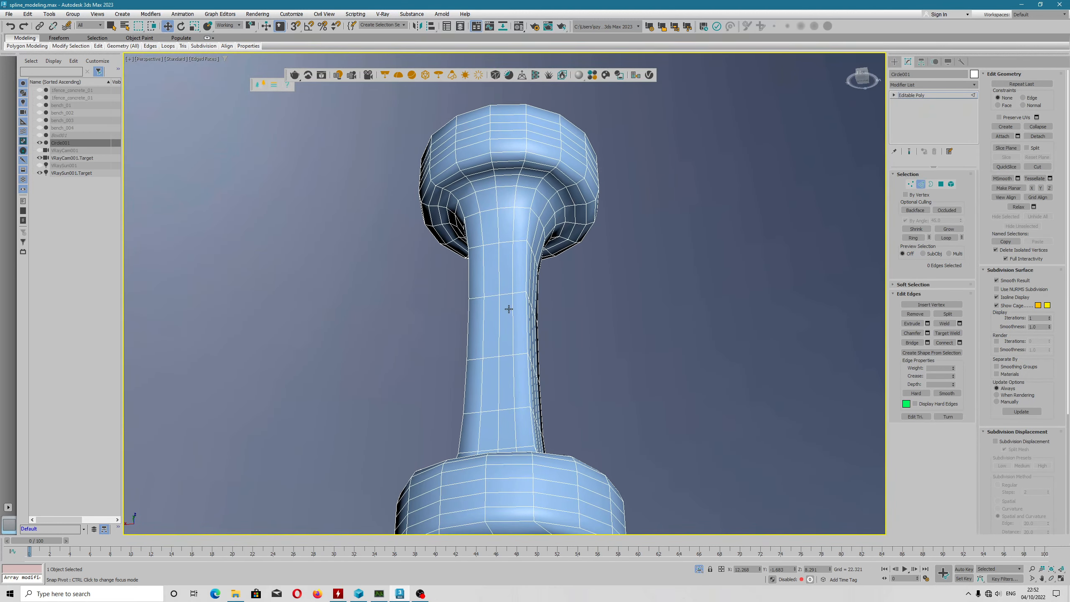
pyautogui.doubleClick(515, 115)
pyautogui.keyDown('ctrl'); pyautogui.doubleClick(513, 131); pyautogui.keyUp('ctrl')
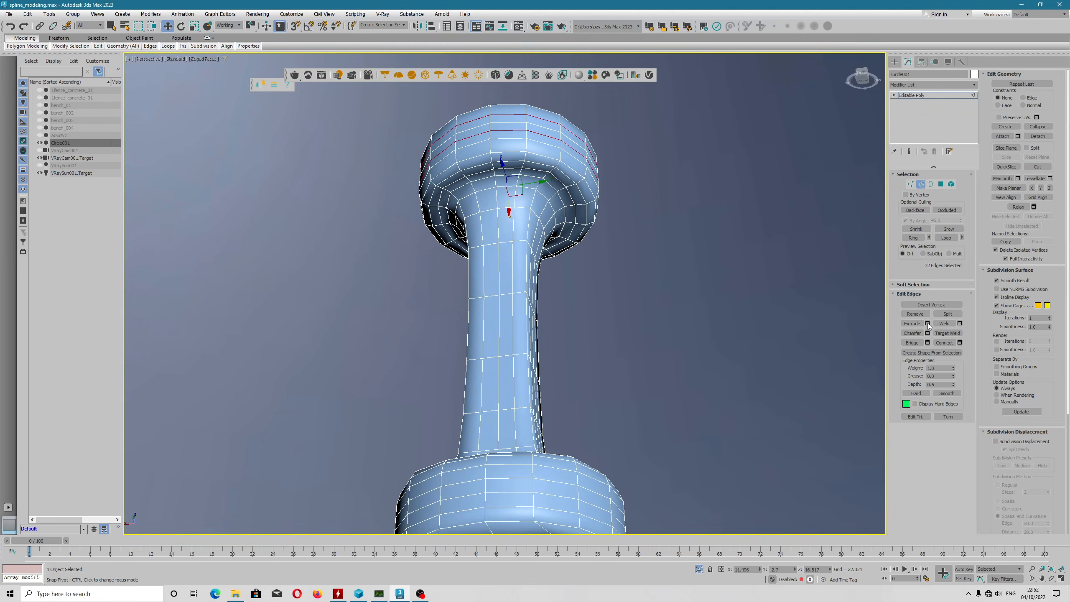
pyautogui.click(915, 314)
# Step: Remove four horizontal edge loops from the base, two on its upper slope and two around its side
pyautogui.keyDown('alt'); pyautogui.moveTo(476, 259); pyautogui.dragTo(530, 389, button='middle'); pyautogui.keyUp('alt')
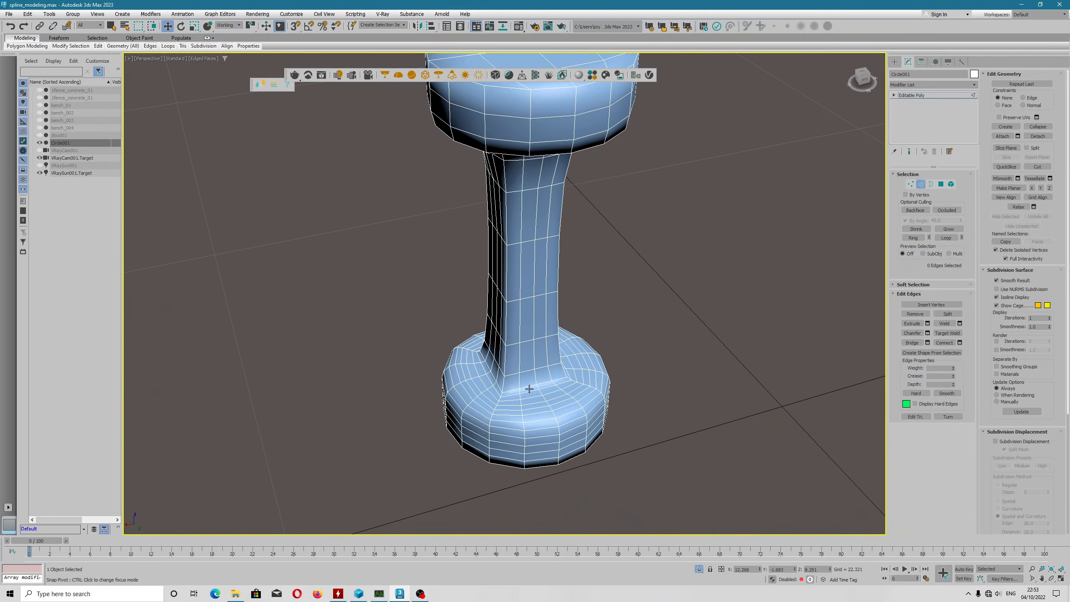
pyautogui.doubleClick(484, 386)
pyautogui.keyDown('ctrl'); pyautogui.doubleClick(474, 391); pyautogui.keyUp('ctrl')
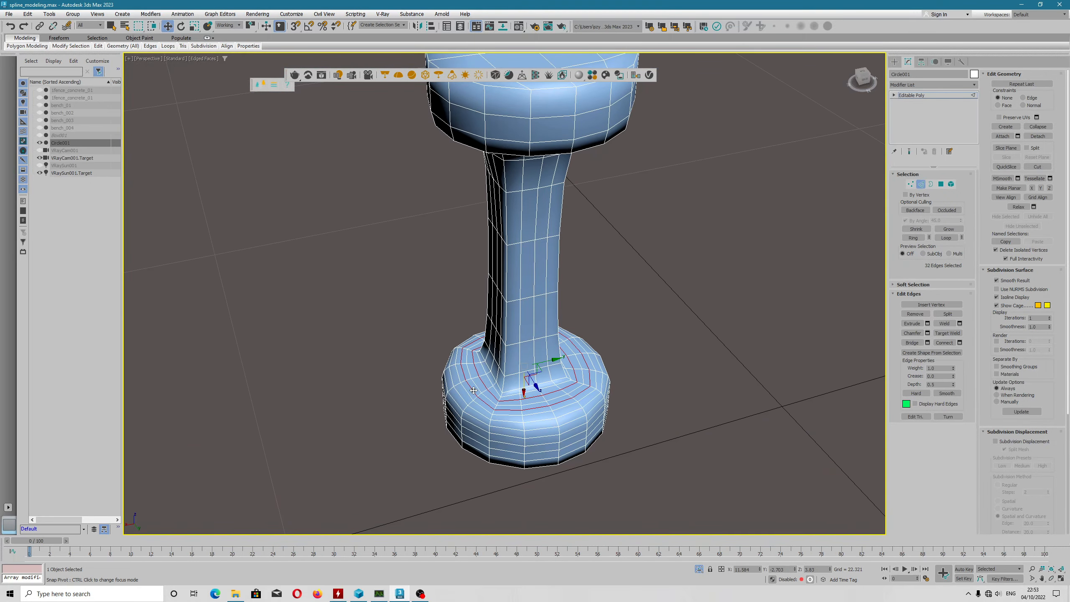
pyautogui.keyDown('ctrl'); pyautogui.doubleClick(475, 425); pyautogui.keyUp('ctrl')
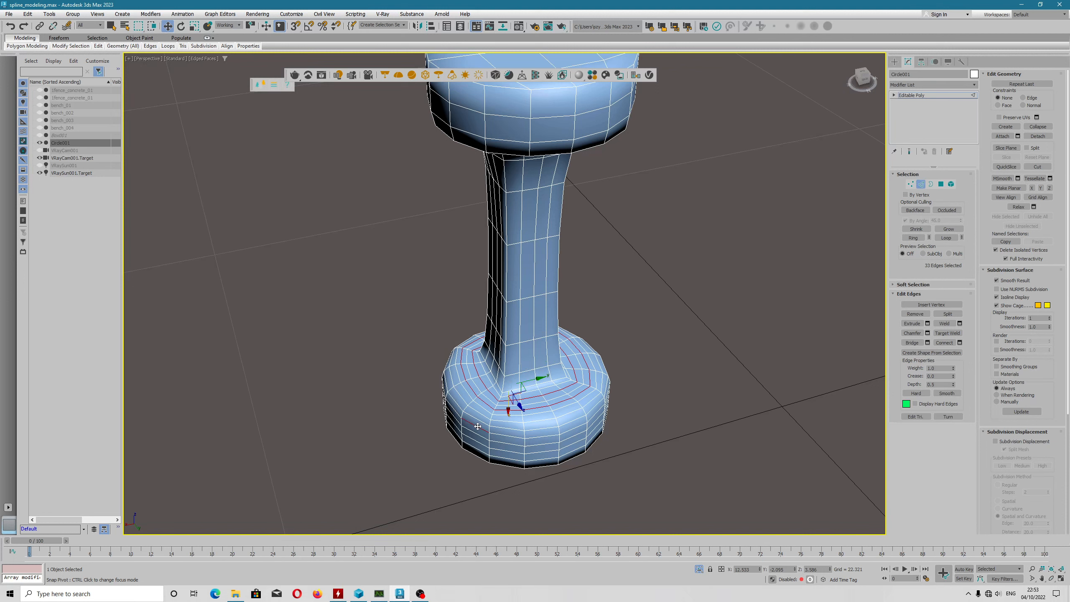
pyautogui.keyDown('ctrl'); pyautogui.doubleClick(476, 441); pyautogui.keyUp('ctrl')
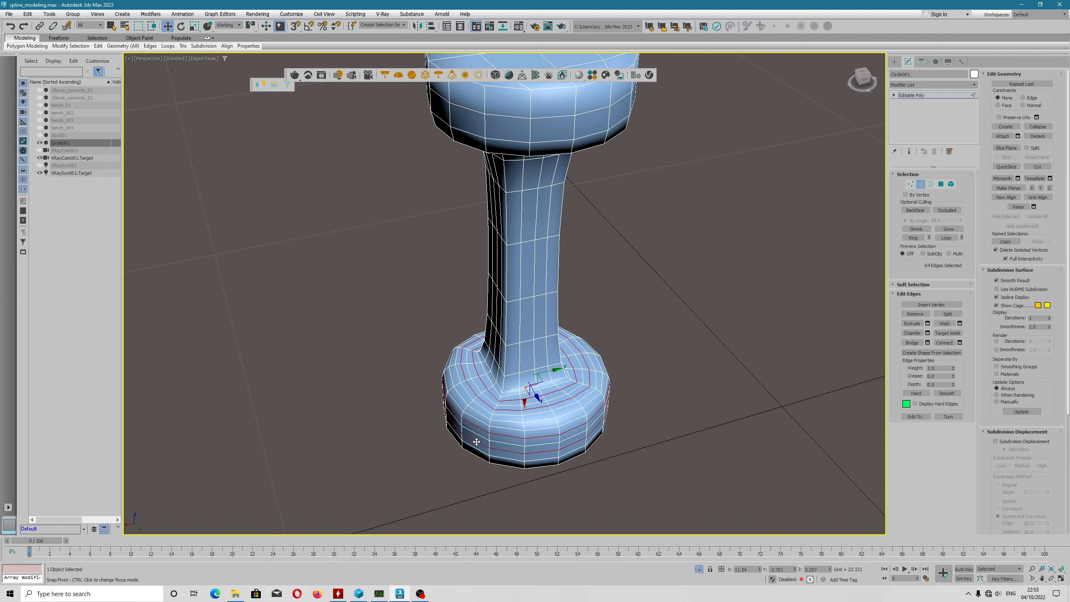
pyautogui.click(915, 314)
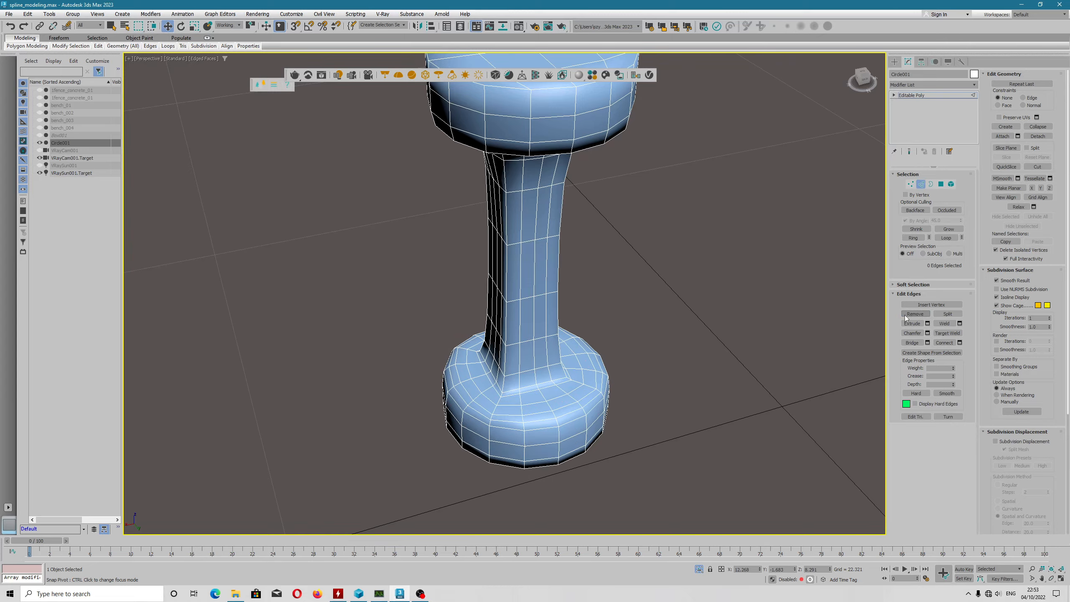
# Step: Switch to polygon editing and examine the base's underside and the rim of its bottom cap
pyautogui.keyDown('alt'); pyautogui.moveTo(545, 388); pyautogui.dragTo(472, 300, button='middle'); pyautogui.keyUp('alt')
pyautogui.click(919, 185)
pyautogui.keyDown('alt'); pyautogui.moveTo(531, 211); pyautogui.dragTo(530, 251, button='middle'); pyautogui.keyUp('alt')
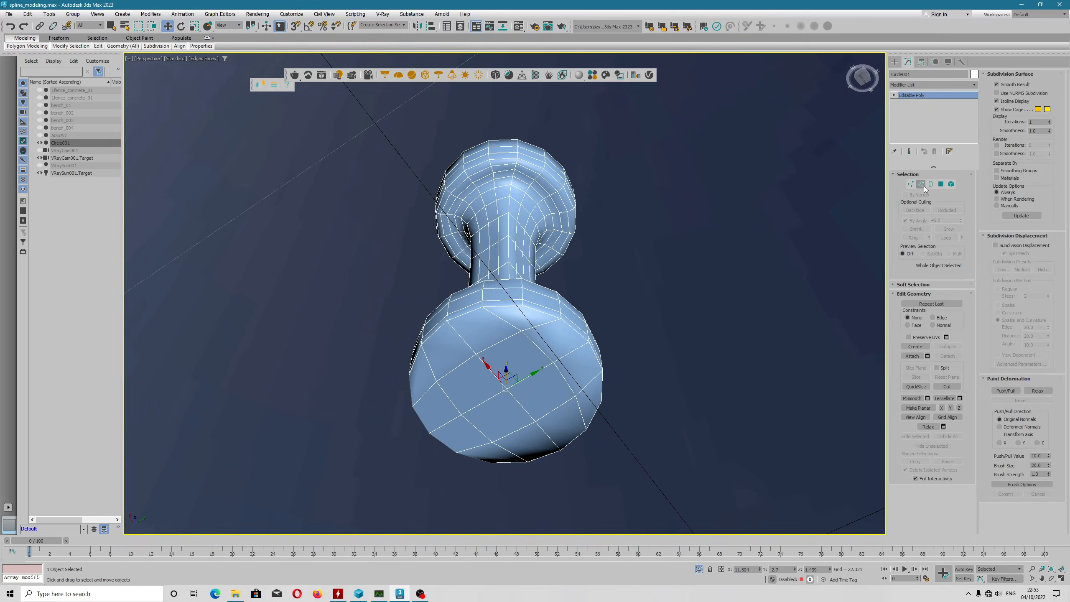
pyautogui.click(939, 184)
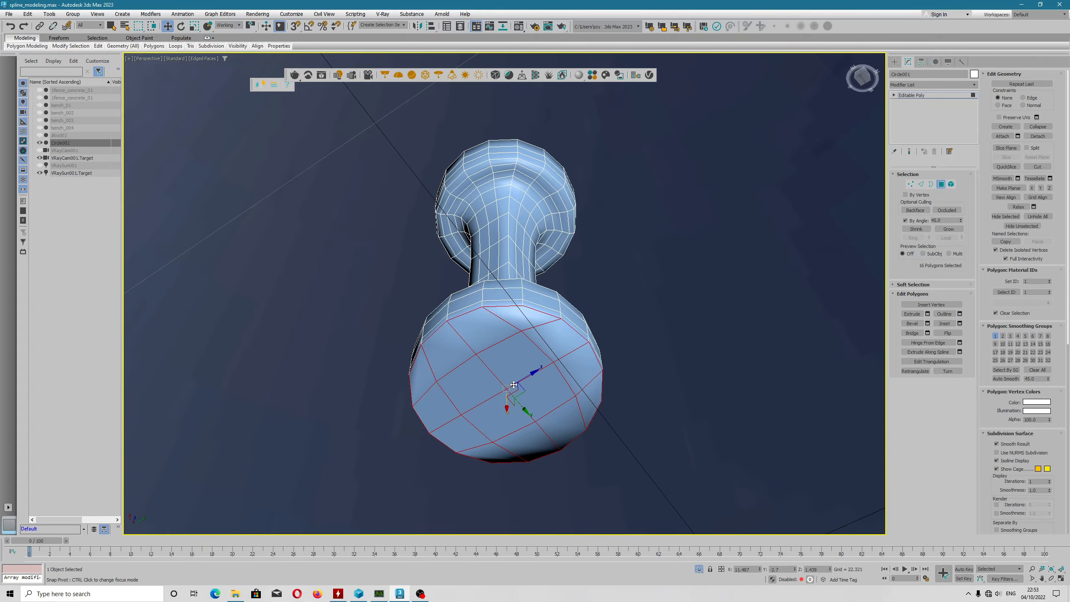
pyautogui.keyDown('alt'); pyautogui.moveTo(514, 385); pyautogui.dragTo(394, 394, button='middle'); pyautogui.keyUp('alt')
pyautogui.keyDown('alt'); pyautogui.moveTo(671, 318); pyautogui.dragTo(594, 322, button='middle'); pyautogui.keyUp('alt')
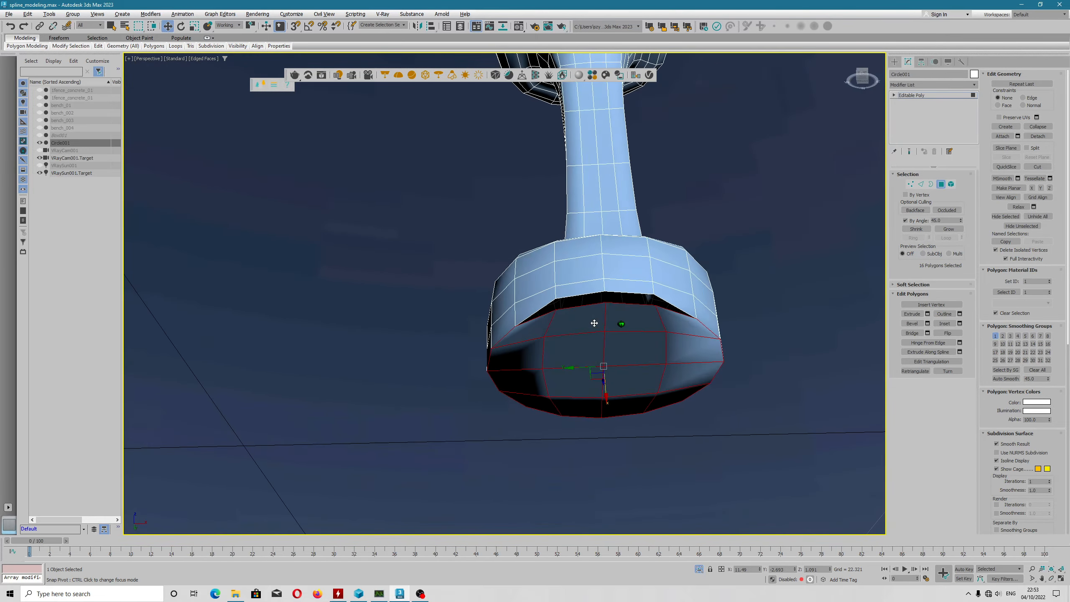
pyautogui.scroll(5, 594, 323)
# Step: Target-weld the three loose bottom cap vertices along the rim gap to the facing vertices on the base's side
pyautogui.press('1')
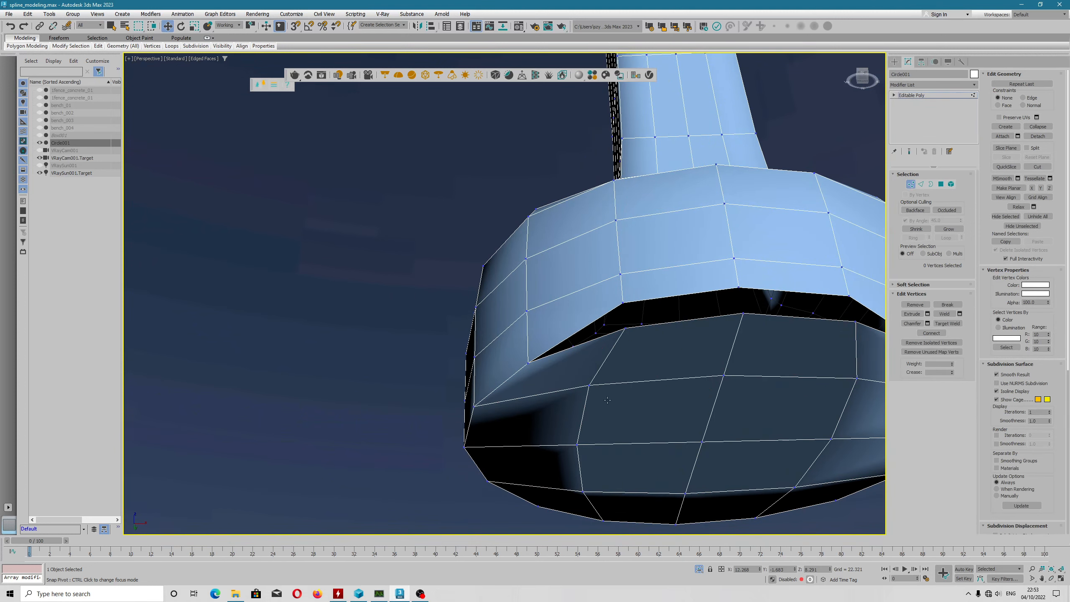
pyautogui.keyDown('alt'); pyautogui.moveTo(607, 400); pyautogui.dragTo(557, 389, button='middle'); pyautogui.keyUp('alt')
pyautogui.click(532, 323)
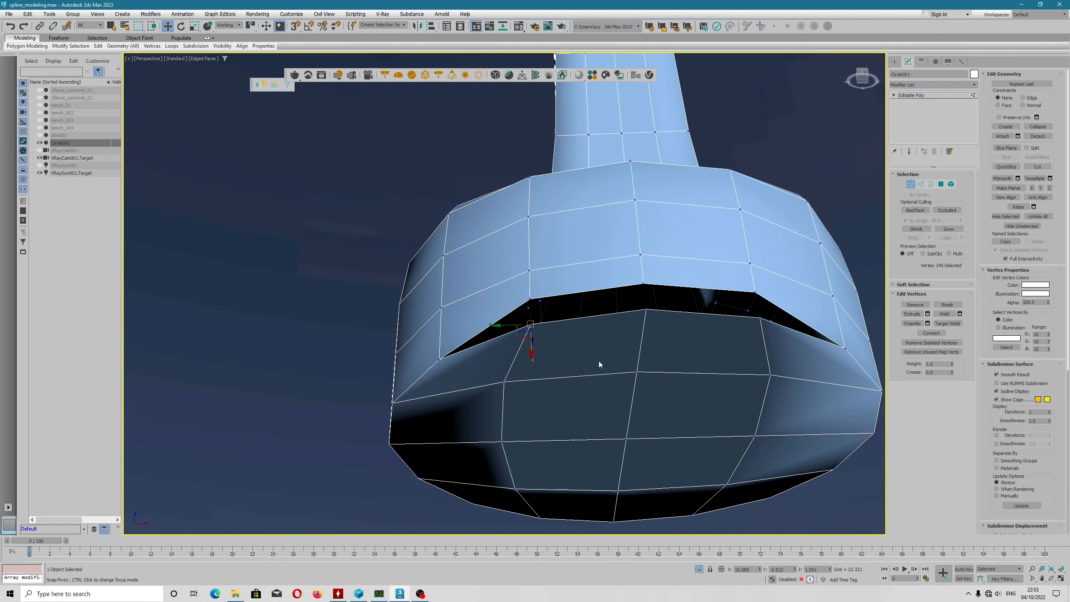
pyautogui.click(947, 324)
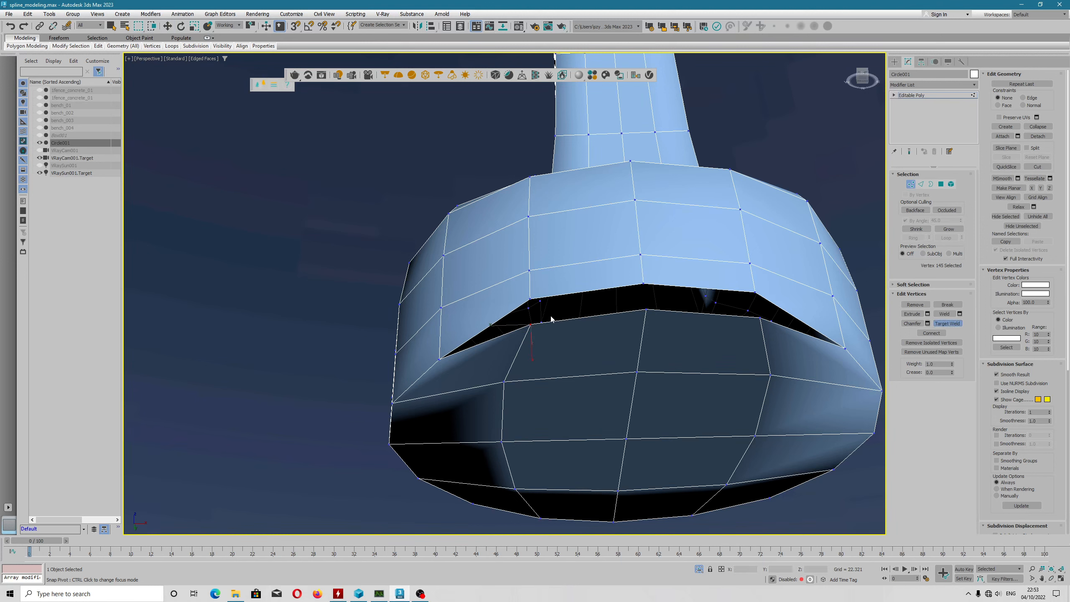
pyautogui.click(530, 298)
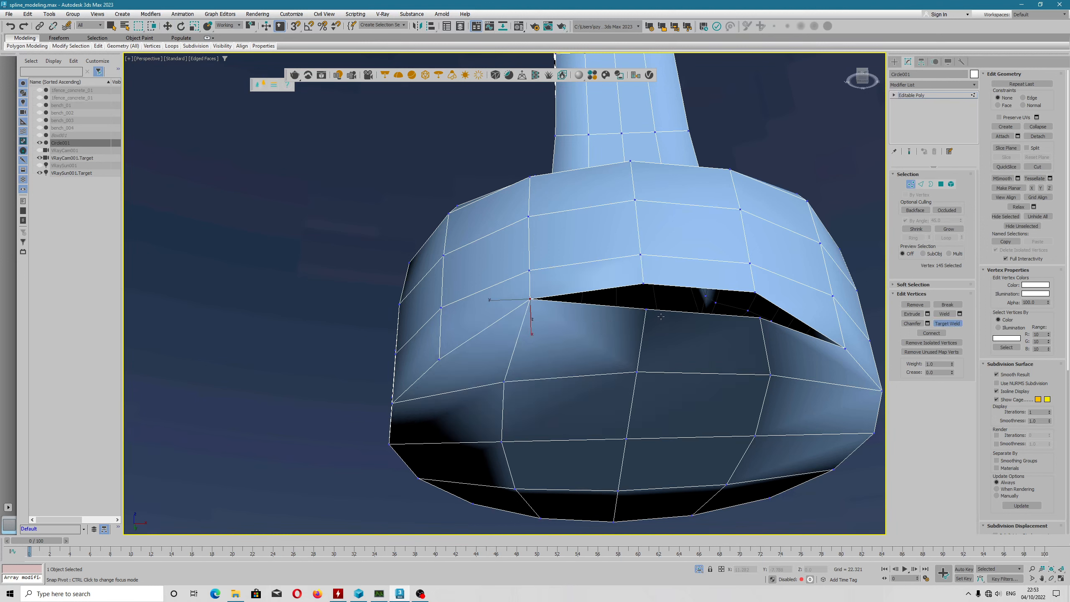
pyautogui.click(644, 284)
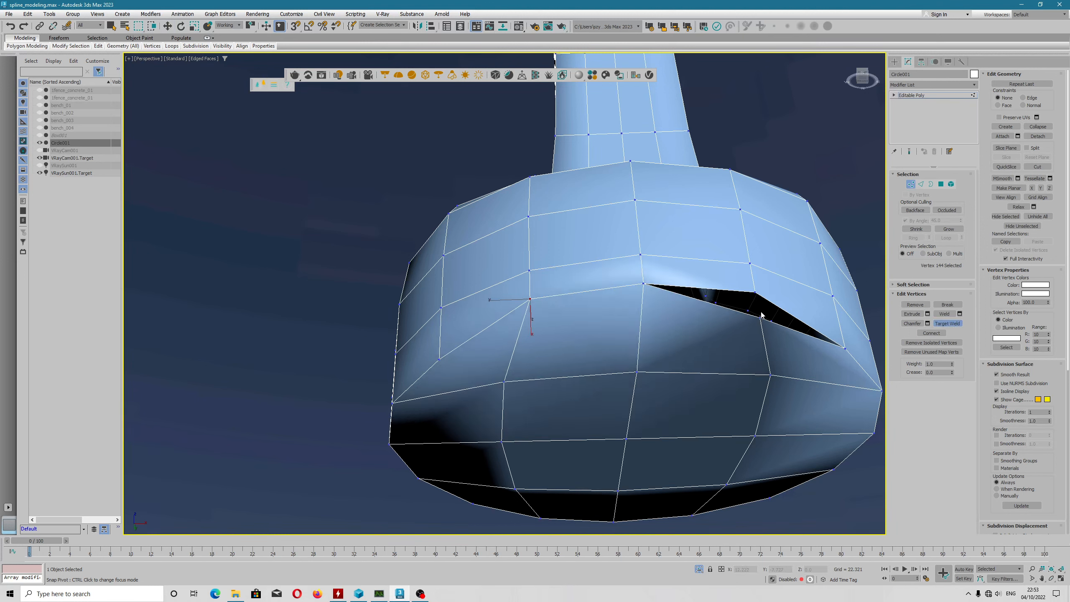
pyautogui.click(757, 291)
pyautogui.rightClick(757, 291)
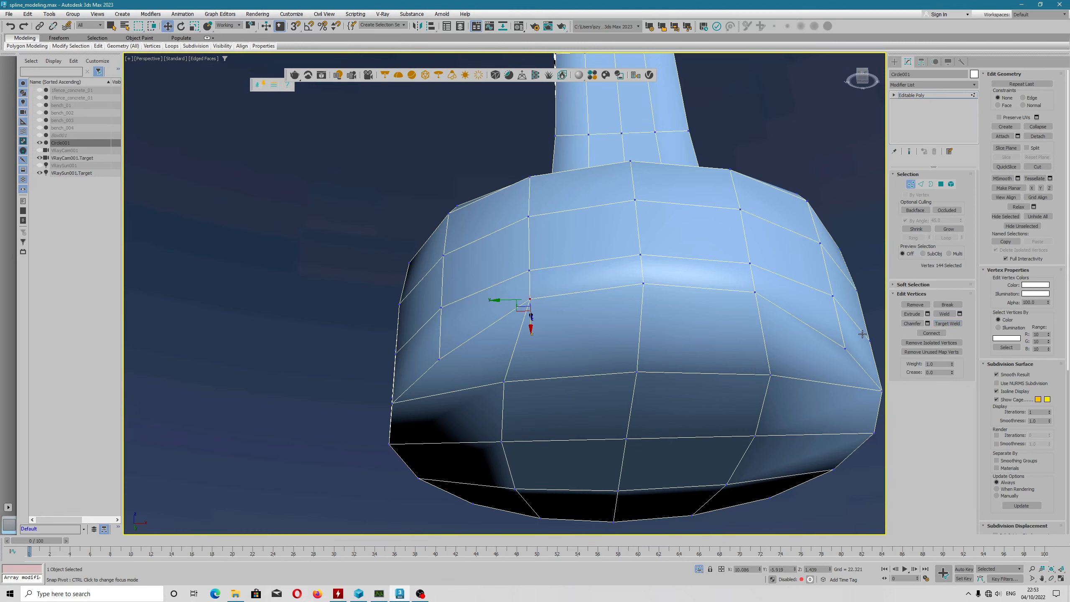
# Step: Flatten the selected bottom cap polygons by scaling them along the vertical axis
pyautogui.click(940, 186)
pyautogui.keyDown('alt'); pyautogui.moveTo(602, 348); pyautogui.dragTo(542, 381, button='middle'); pyautogui.keyUp('alt')
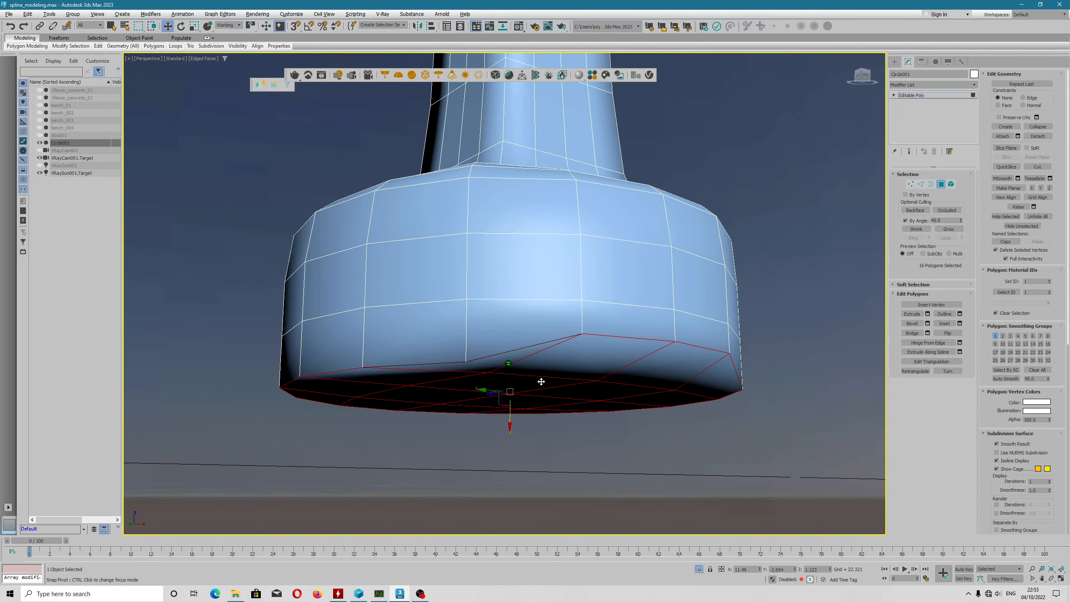
pyautogui.press('r')
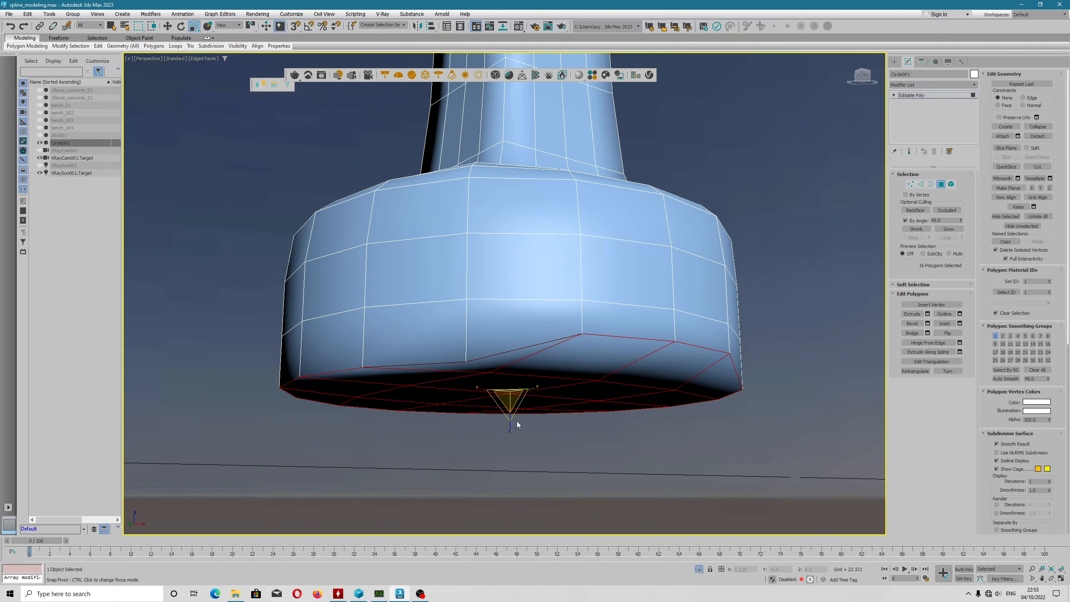
pyautogui.moveTo(510, 430); pyautogui.dragTo(507, 391)
pyautogui.scroll(-6, 507, 391)
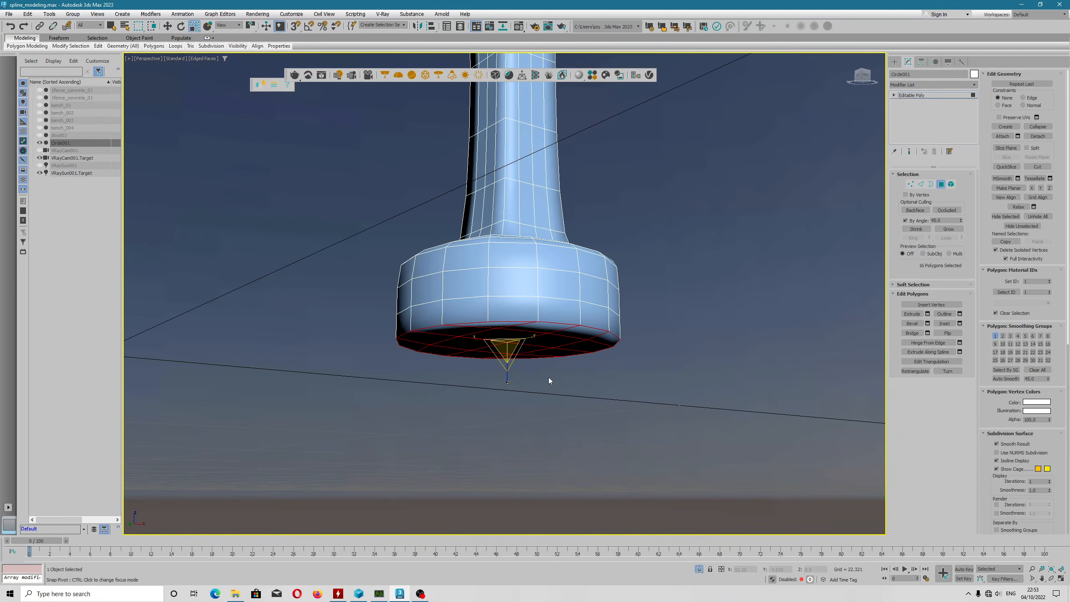
pyautogui.keyDown('alt'); pyautogui.moveTo(544, 375); pyautogui.dragTo(587, 371, button='middle'); pyautogui.keyUp('alt')
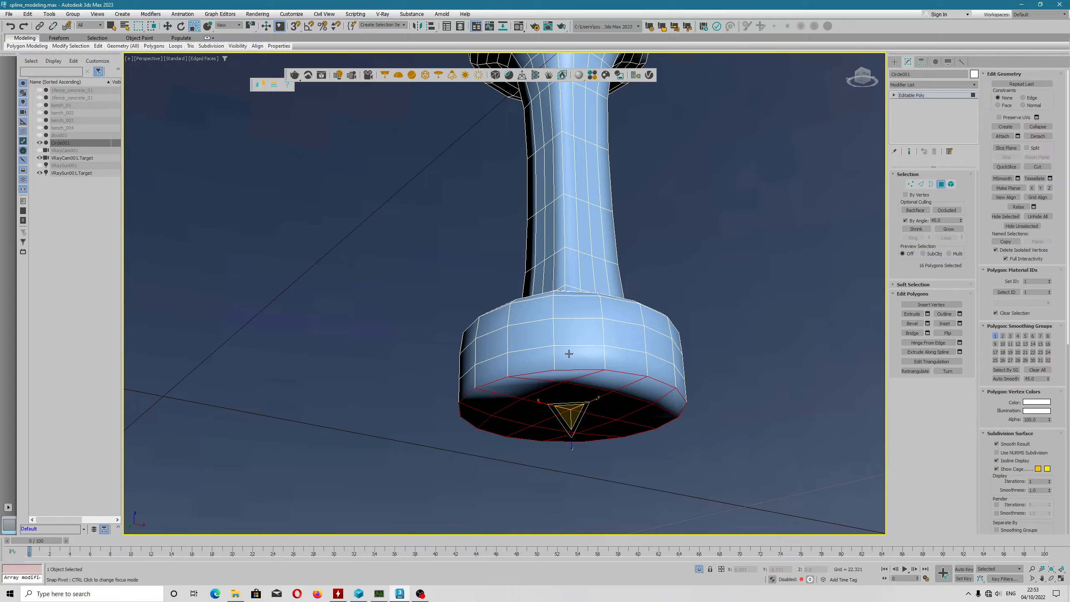
pyautogui.keyDown('alt'); pyautogui.moveTo(568, 411); pyautogui.dragTo(567, 320, button='middle'); pyautogui.keyUp('alt')
pyautogui.scroll(6, 573, 275)
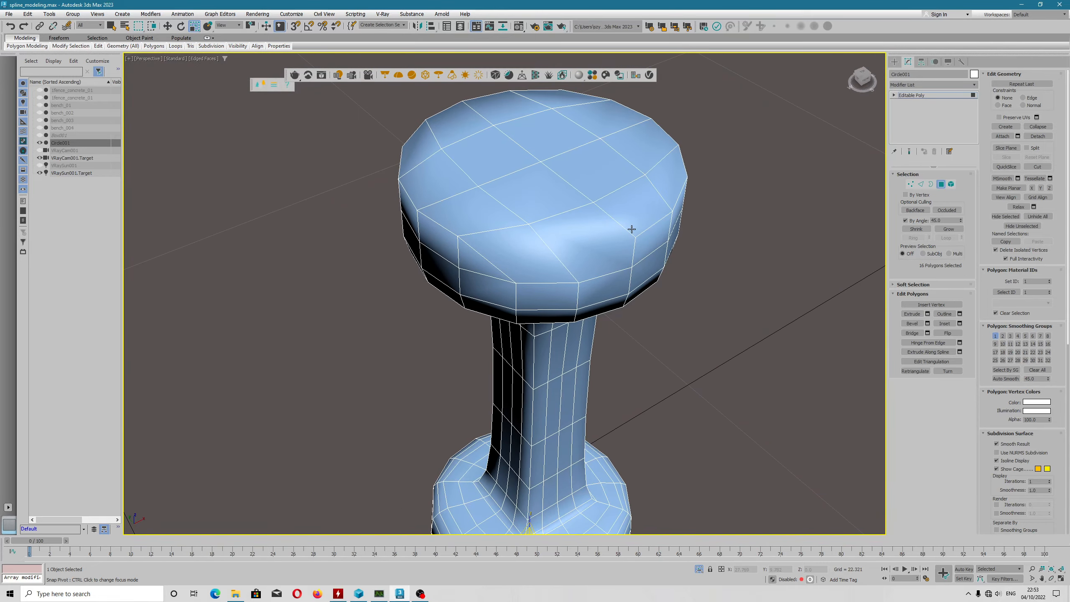
# Step: Switch to vertex editing and cut an edge from the top cap's rim vertex across to the neighbouring diagonal edge
pyautogui.moveTo(581, 267)
pyautogui.keyDown('alt'); pyautogui.mouseDown(button='middle')
pyautogui.moveTo(542, 256)
pyautogui.moveTo(561, 248)
pyautogui.moveTo(581, 262)
pyautogui.mouseUp(button='middle'); pyautogui.keyUp('alt')
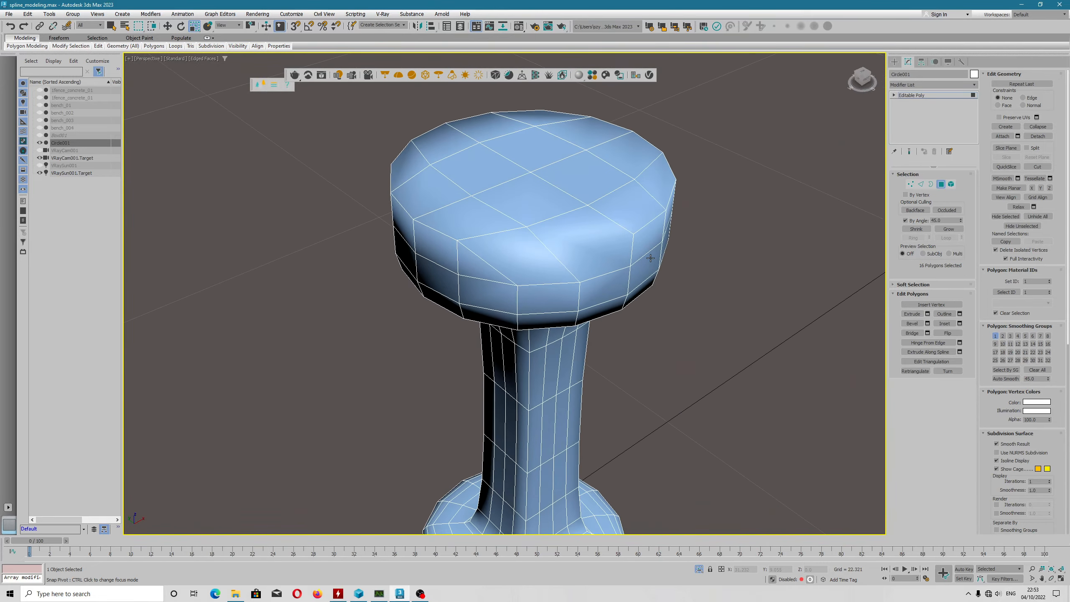
pyautogui.click(910, 184)
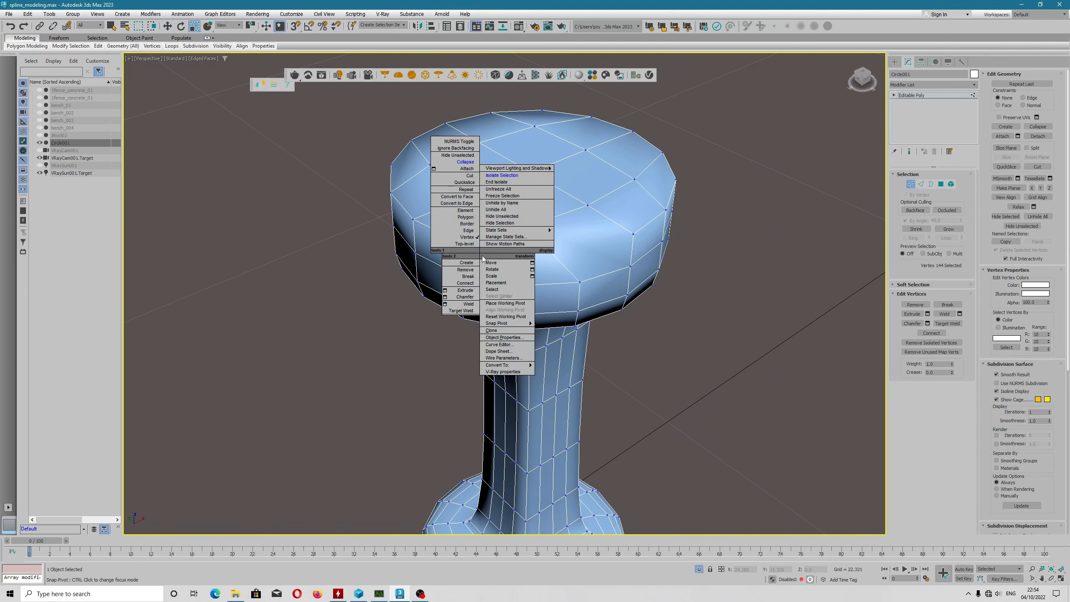
pyautogui.rightClick(480, 254)
pyautogui.click(470, 175)
pyautogui.click(458, 240)
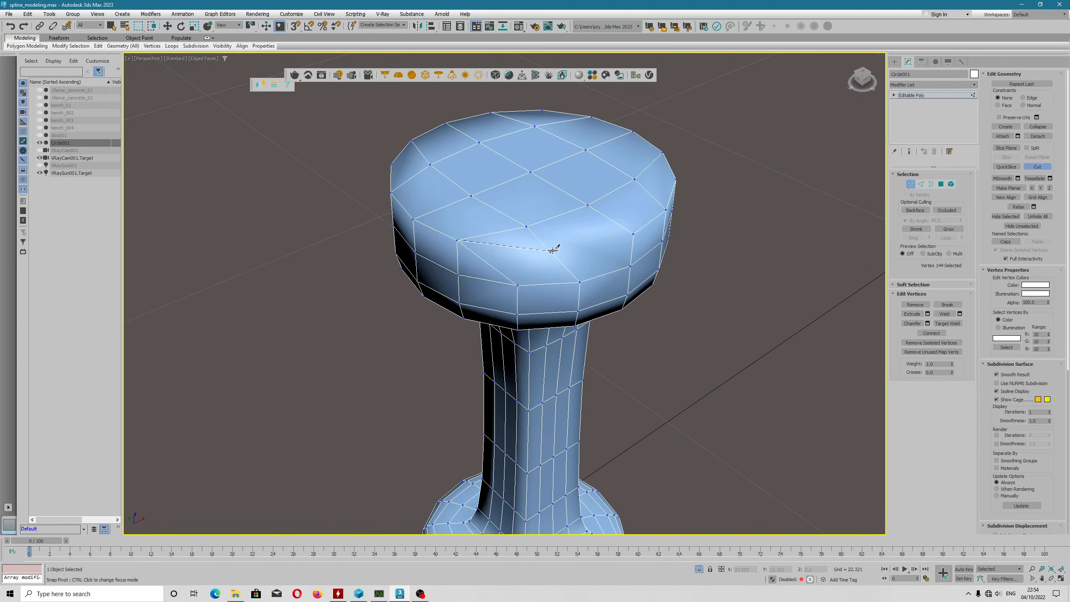
pyautogui.click(553, 253)
# Step: Try to move the newly cut vertex and the adjacent vertex on the top cap's rim, and undo the moves
pyautogui.moveTo(558, 262)
pyautogui.keyDown('alt'); pyautogui.mouseDown(button='middle')
pyautogui.moveTo(596, 277)
pyautogui.moveTo(575, 255)
pyautogui.mouseUp(button='middle'); pyautogui.keyUp('alt')
pyautogui.press('r')
pyautogui.click(562, 255)
pyautogui.press('w')
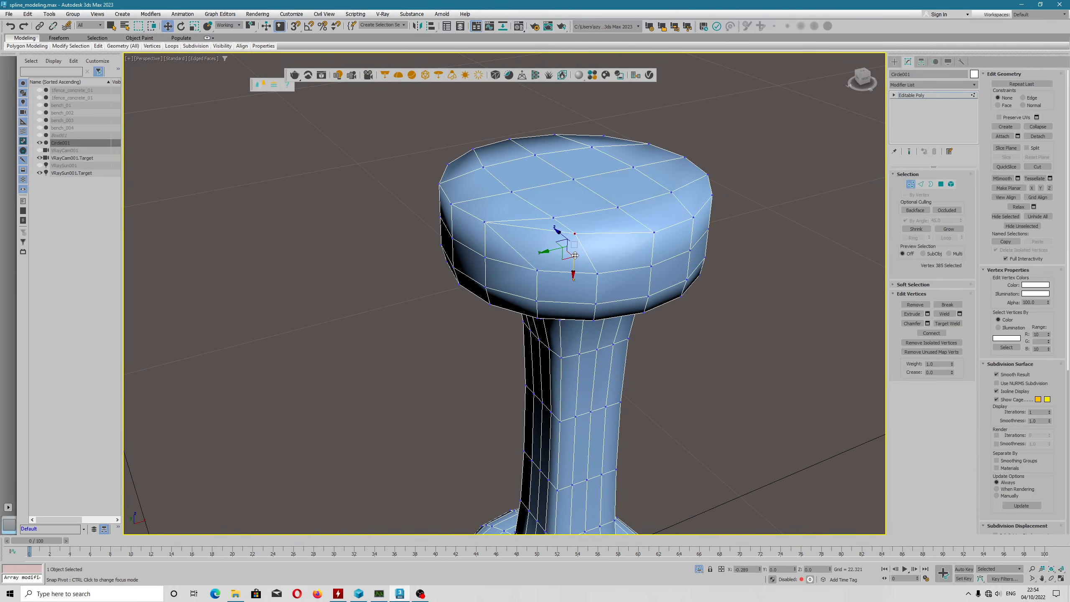
pyautogui.click(654, 233)
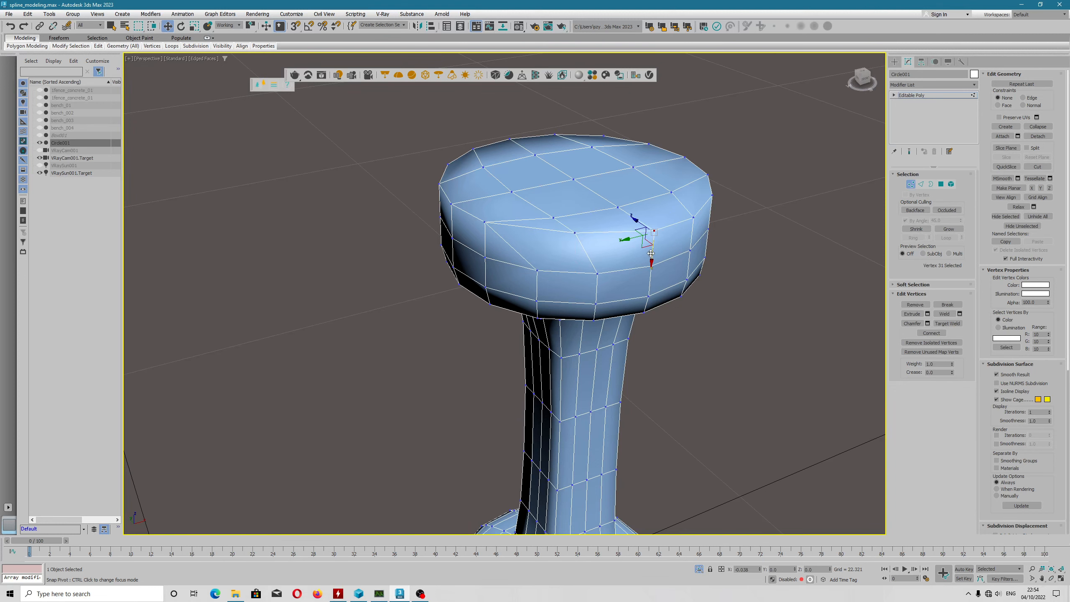
pyautogui.keyDown('alt'); pyautogui.moveTo(560, 259); pyautogui.dragTo(538, 216, button='middle'); pyautogui.keyUp('alt')
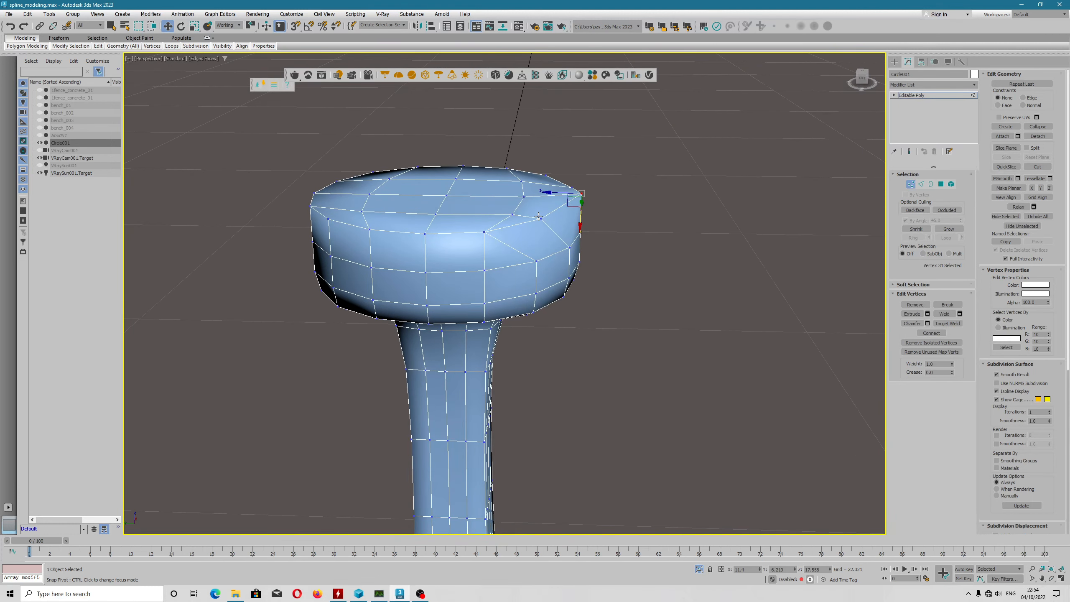
pyautogui.hotkey('ctrl', 'z')
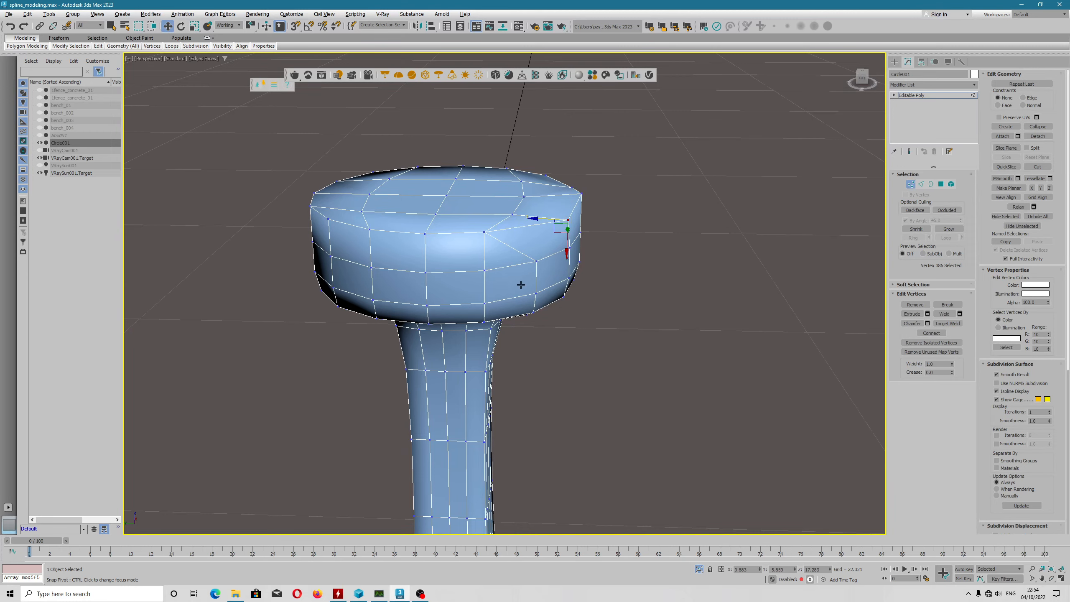
# Step: Cut a vertical edge from the vertex on the top cap's side up to the newly cut rim edge
pyautogui.keyDown('alt'); pyautogui.moveTo(521, 285); pyautogui.dragTo(511, 275, button='middle'); pyautogui.keyUp('alt')
pyautogui.rightClick(511, 275)
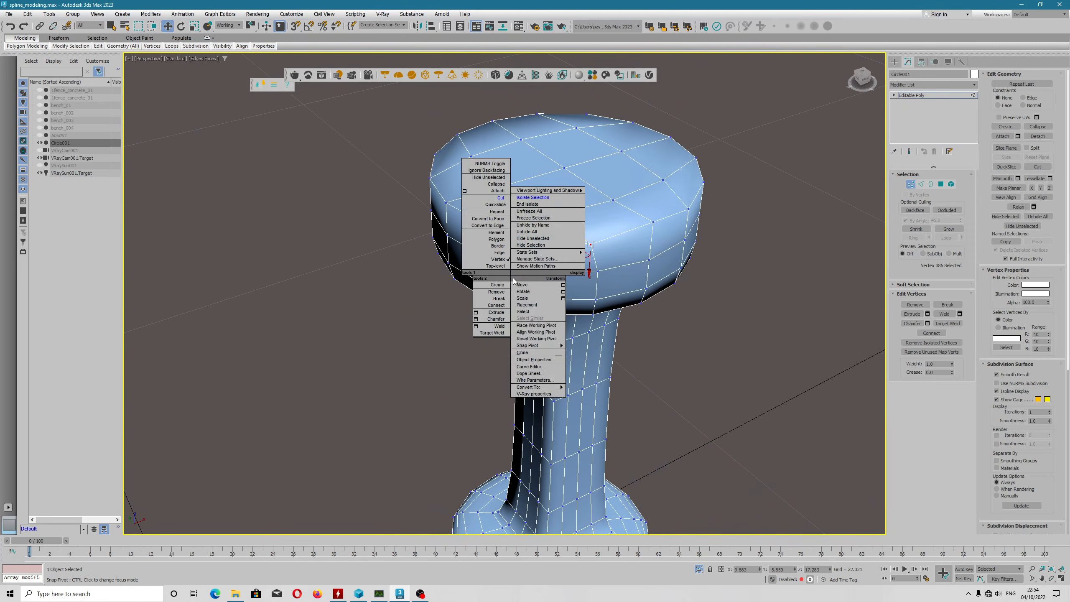
pyautogui.click(500, 198)
pyautogui.click(538, 268)
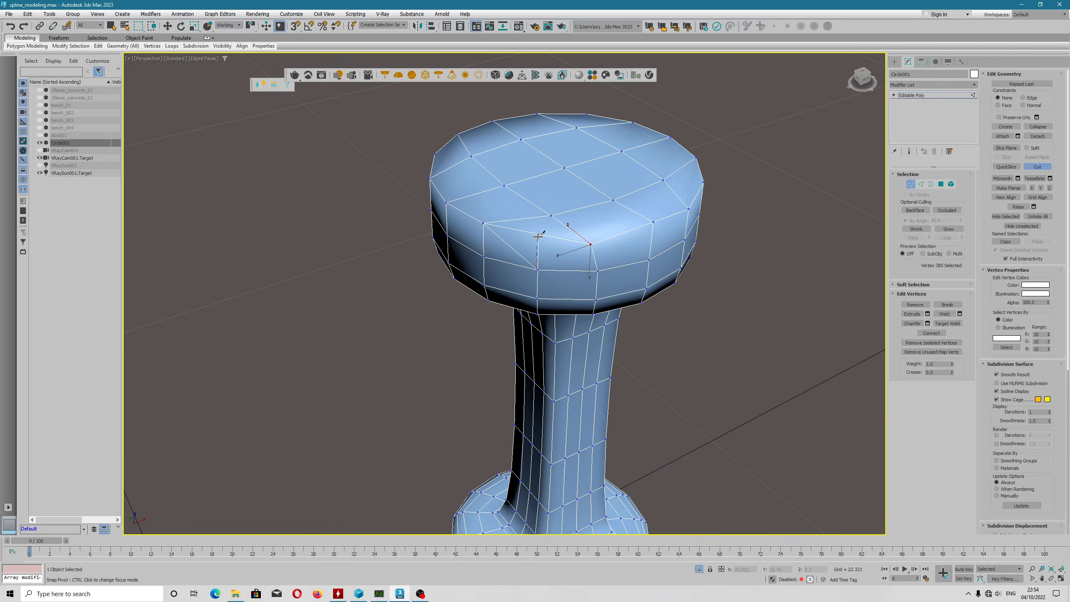
pyautogui.click(538, 235)
pyautogui.rightClick(580, 245)
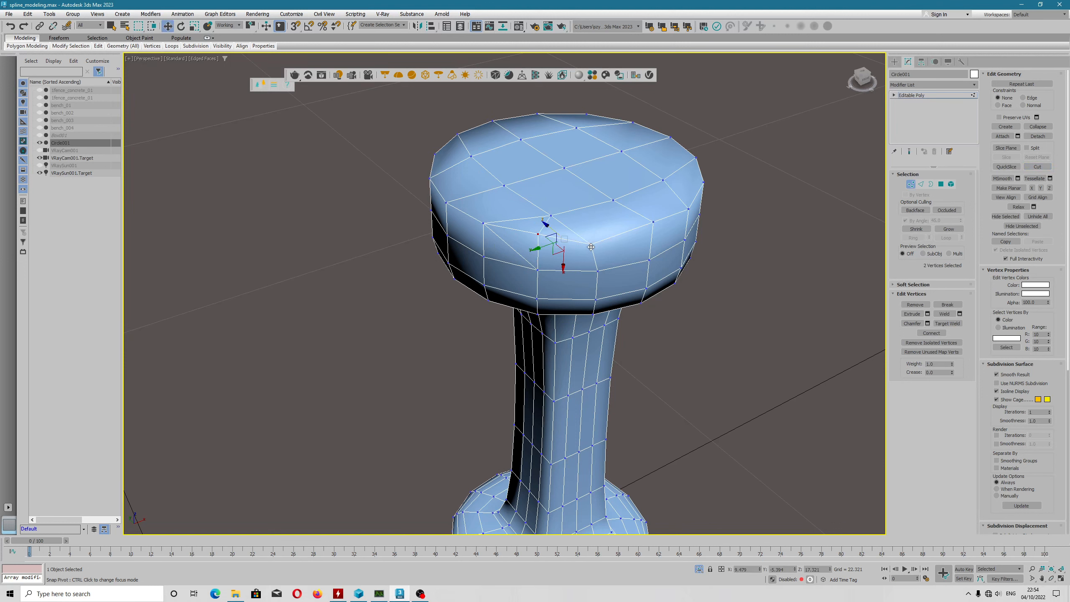
# Step: Raise the first cut's end vertex slightly and remove the leftover diagonal edge beside the new vertical edge
pyautogui.click(590, 245)
pyautogui.moveTo(590, 268); pyautogui.dragTo(590, 261)
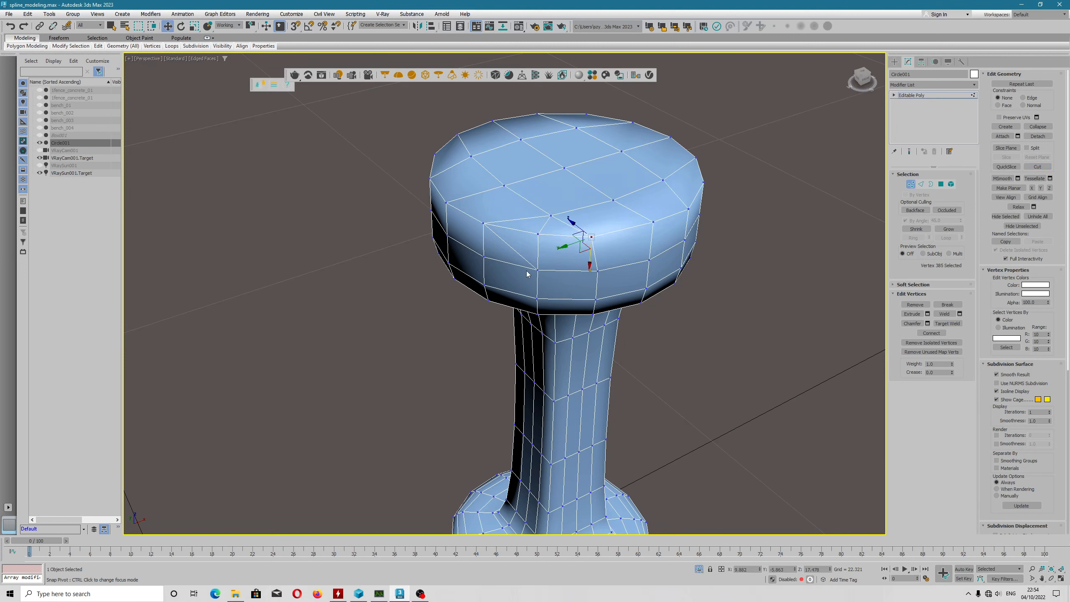
pyautogui.click(921, 184)
pyautogui.click(517, 249)
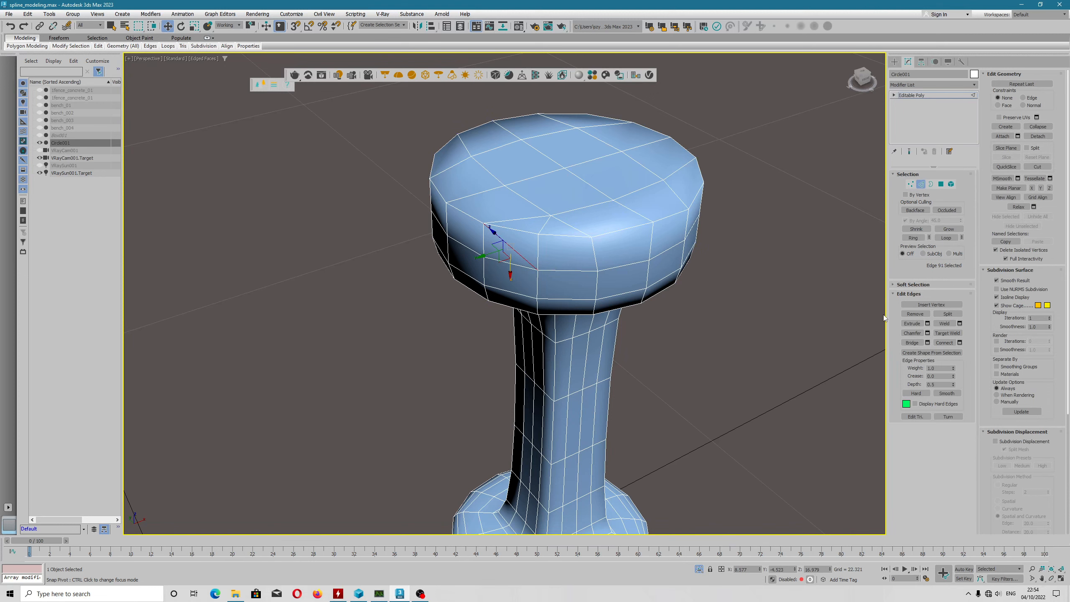
pyautogui.click(915, 317)
# Step: Leave edge editing on the round object and end its isolation to restore the rest of the scene
pyautogui.keyDown('alt'); pyautogui.moveTo(635, 244); pyautogui.dragTo(607, 240, button='middle'); pyautogui.keyUp('alt')
pyautogui.scroll(-5, 615, 245)
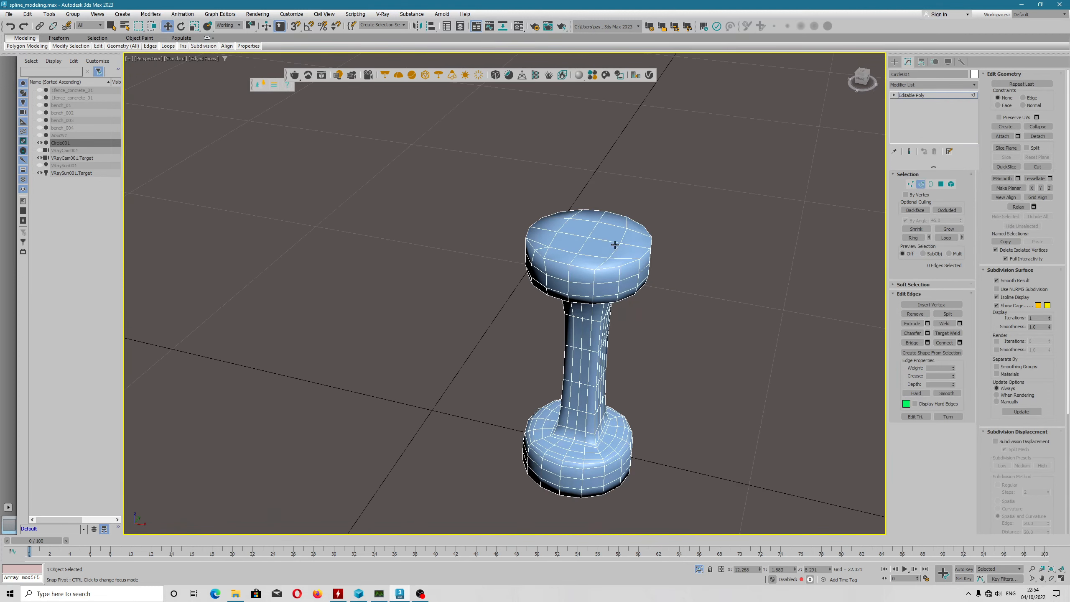
pyautogui.moveTo(625, 301); pyautogui.dragTo(524, 282, button='middle')
pyautogui.keyDown('alt'); pyautogui.moveTo(523, 282); pyautogui.dragTo(521, 254, button='middle'); pyautogui.keyUp('alt')
pyautogui.keyDown('alt'); pyautogui.moveTo(459, 196); pyautogui.dragTo(413, 149, button='middle'); pyautogui.keyUp('alt')
pyautogui.click(412, 147)
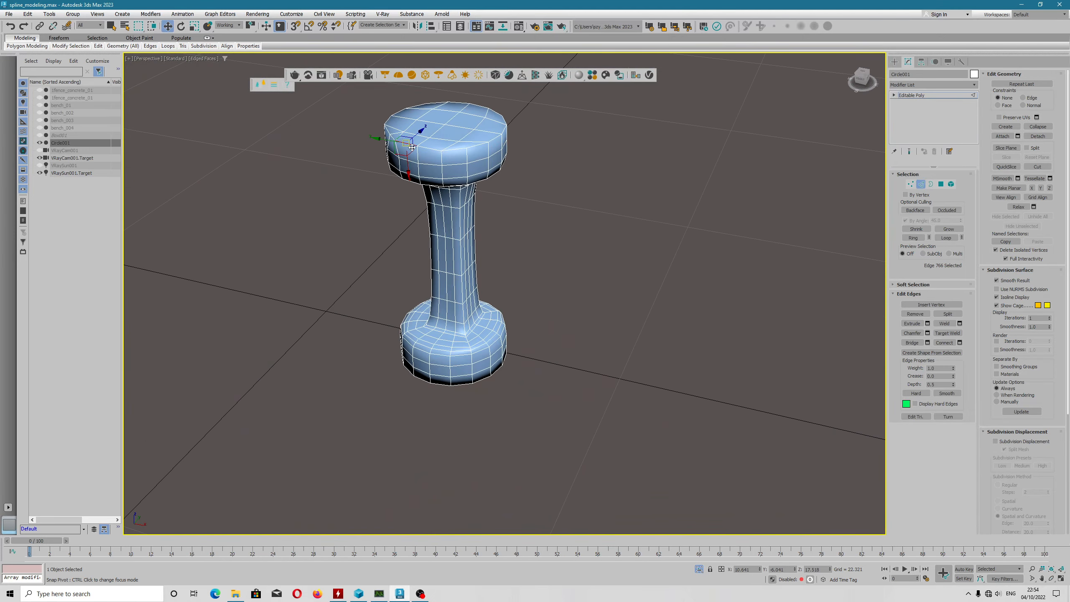
pyautogui.moveTo(409, 165); pyautogui.dragTo(408, 166)
pyautogui.click(921, 185)
pyautogui.rightClick(464, 182)
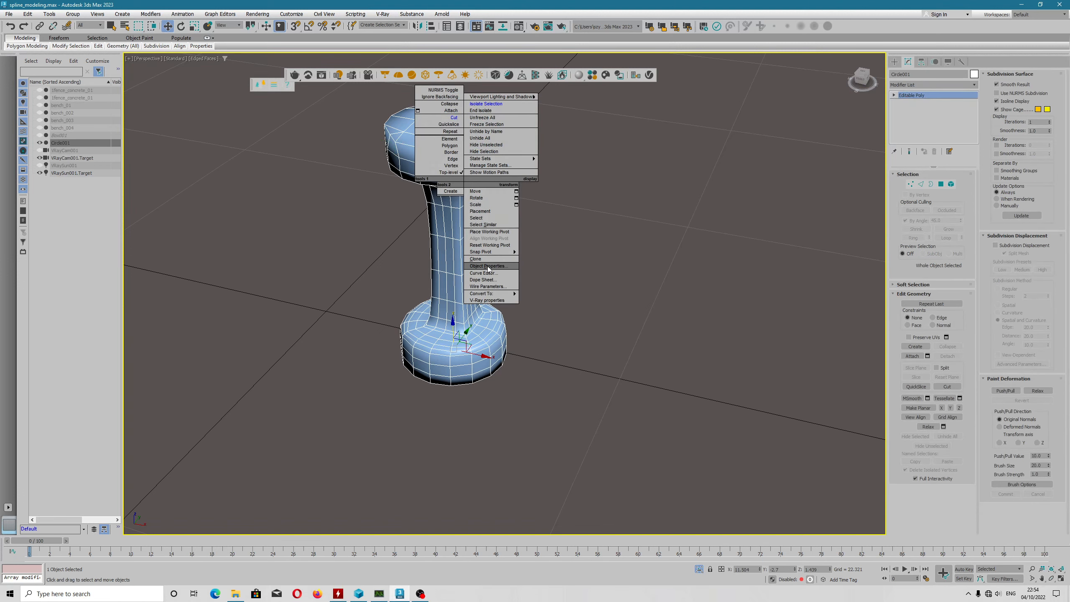
pyautogui.click(499, 110)
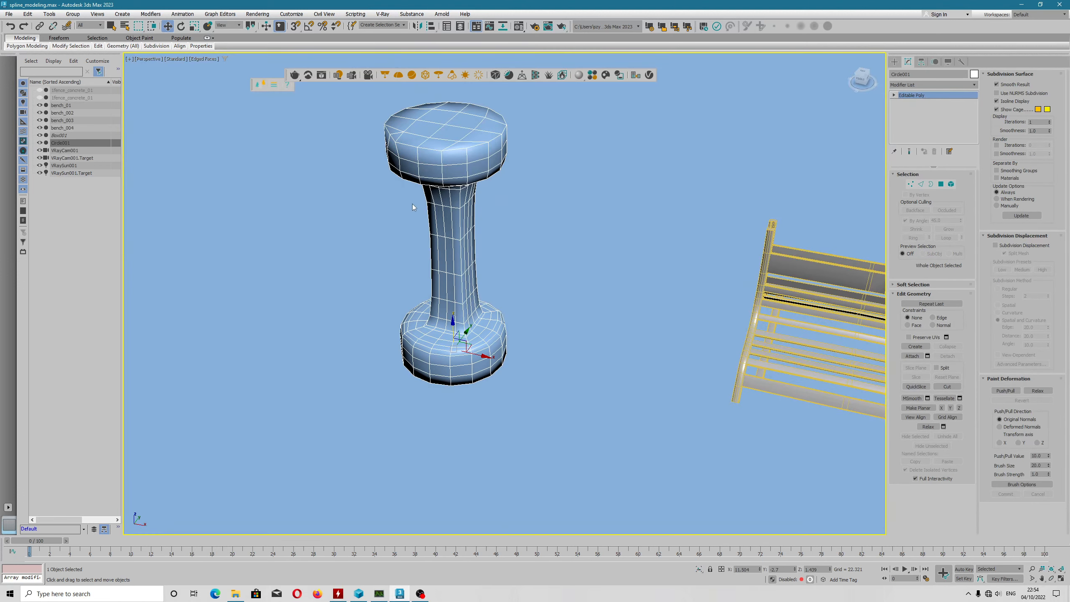
# Step: Unhide the two concrete fence objects and select the nearer one to compare it with the round object
pyautogui.keyDown('alt'); pyautogui.moveTo(413, 241); pyautogui.dragTo(221, 125, button='middle'); pyautogui.keyUp('alt')
pyautogui.click(40, 98)
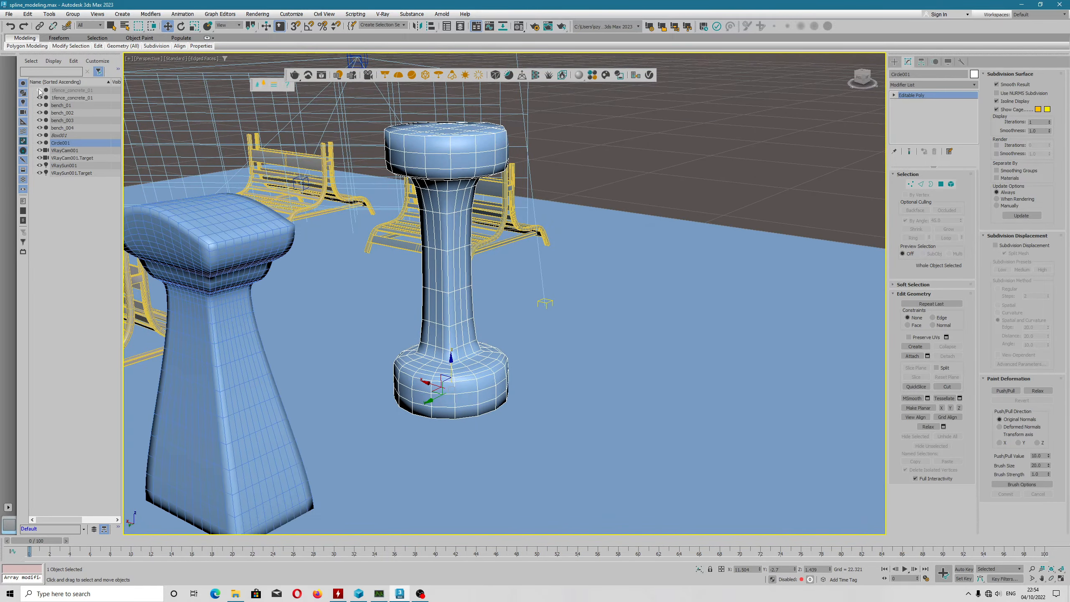
pyautogui.click(39, 89)
pyautogui.keyDown('alt'); pyautogui.moveTo(485, 236); pyautogui.dragTo(505, 222, button='middle'); pyautogui.keyUp('alt')
pyautogui.click(410, 246)
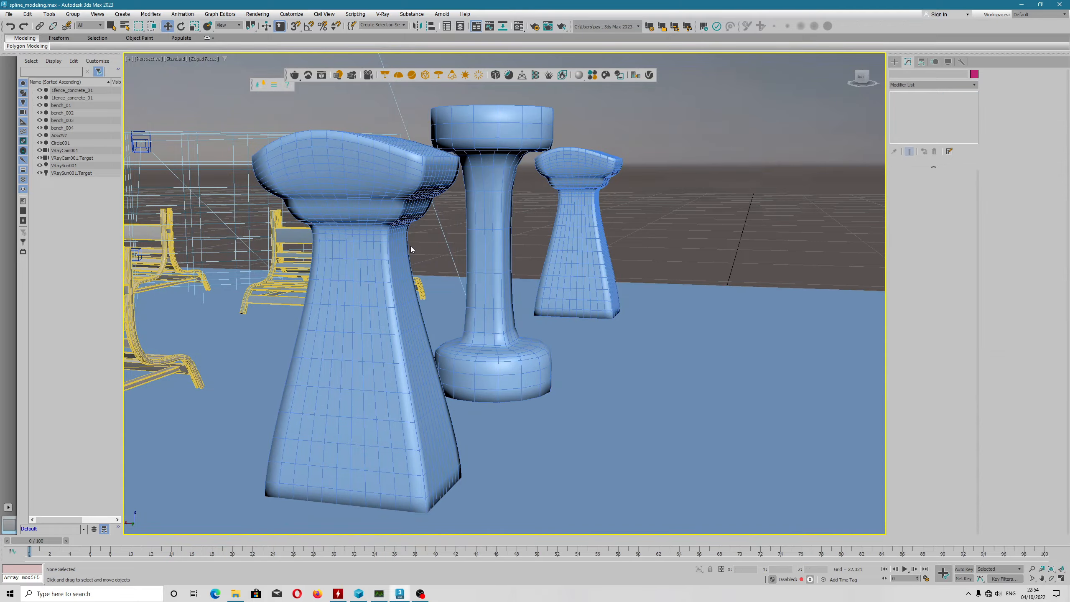
pyautogui.keyDown('alt'); pyautogui.moveTo(358, 279); pyautogui.dragTo(642, 295, button='middle'); pyautogui.keyUp('alt')
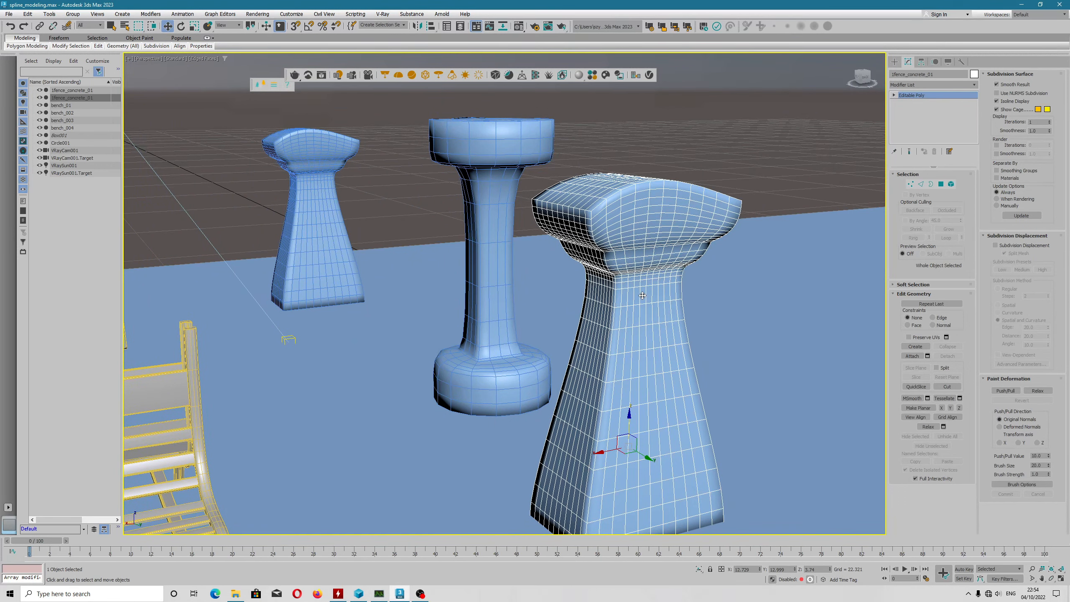
pyautogui.scroll(-2, 638, 222)
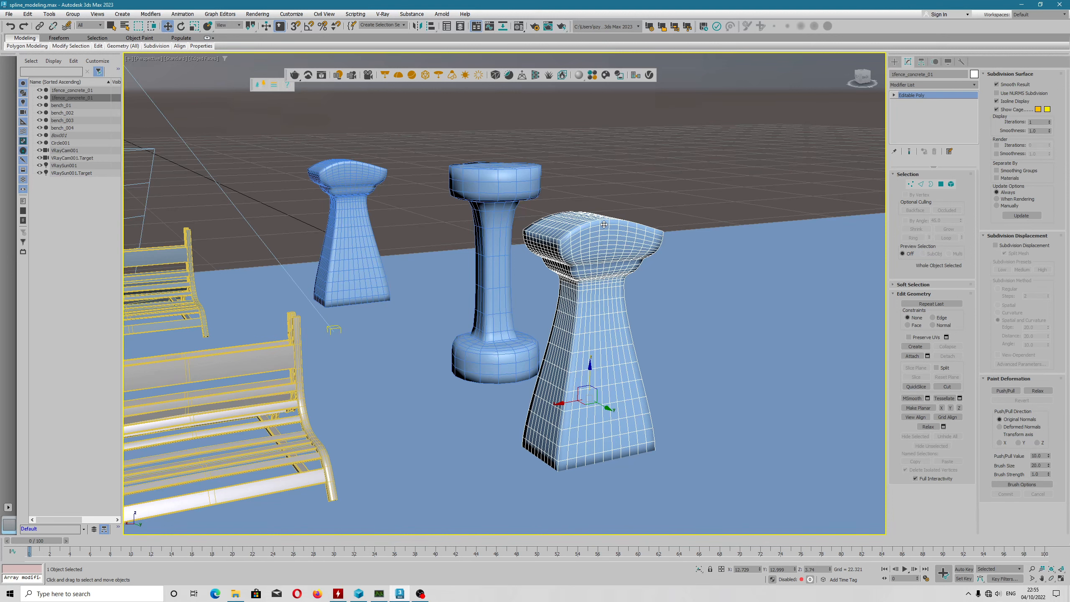
pyautogui.click(420, 592)
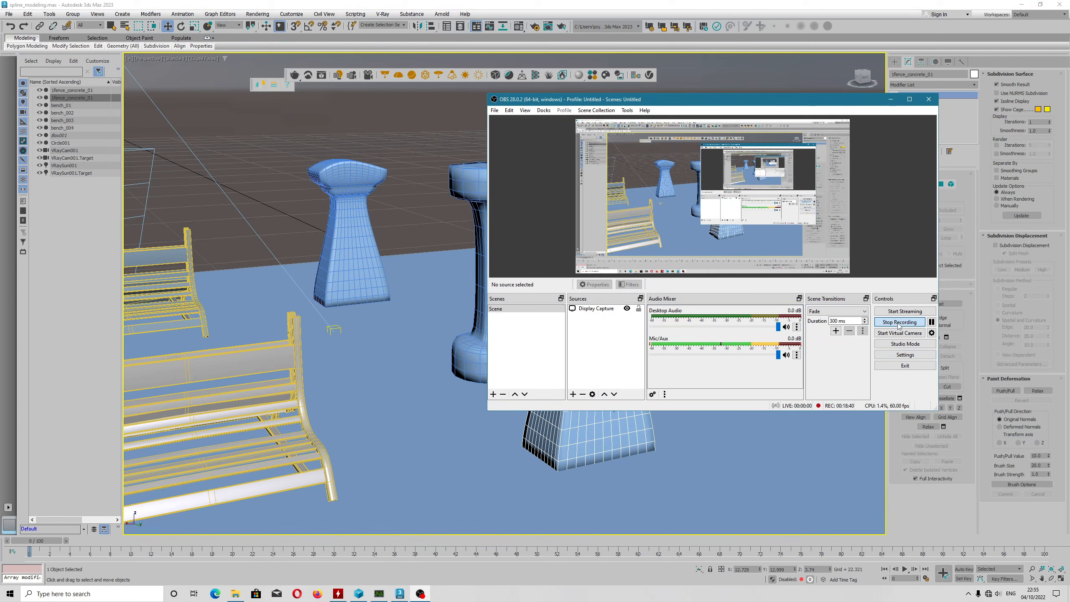